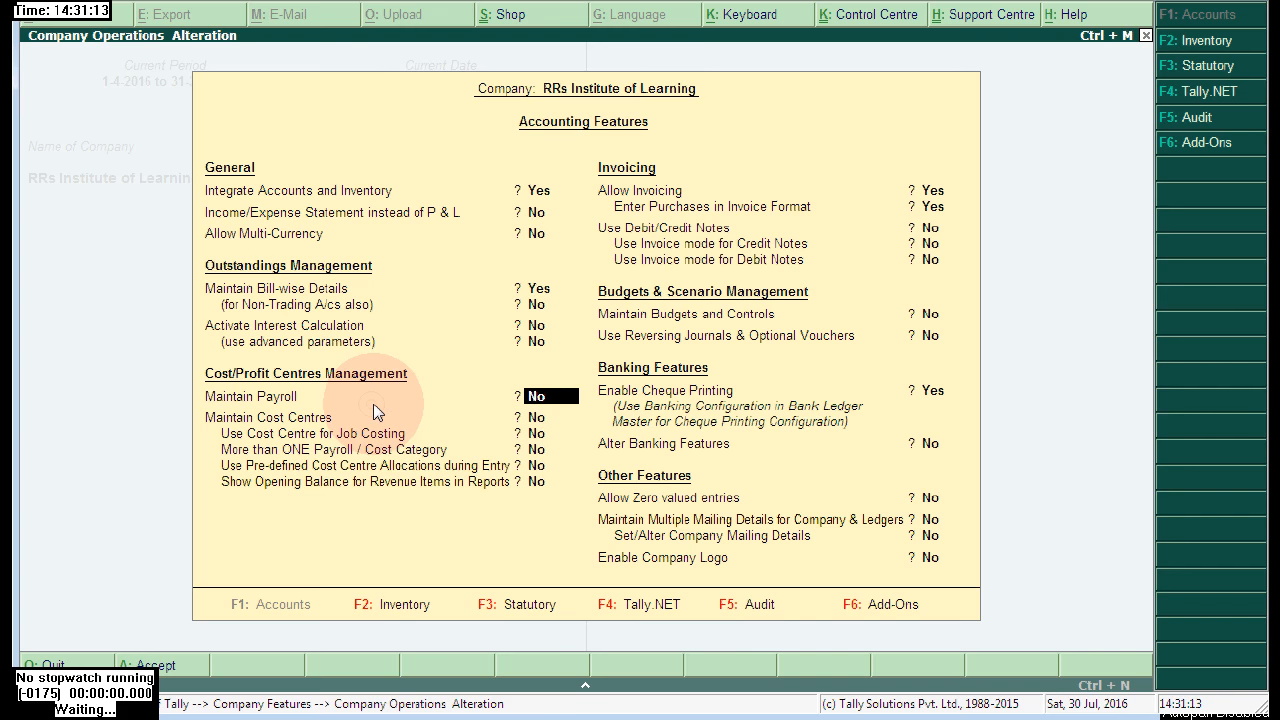
- Set Maintain Payroll and More than ONE Payroll / Cost Category to Yes, and accept
{"action": "left_click", "coordinate": [561, 399]}
{"action": "type", "text": "y"}
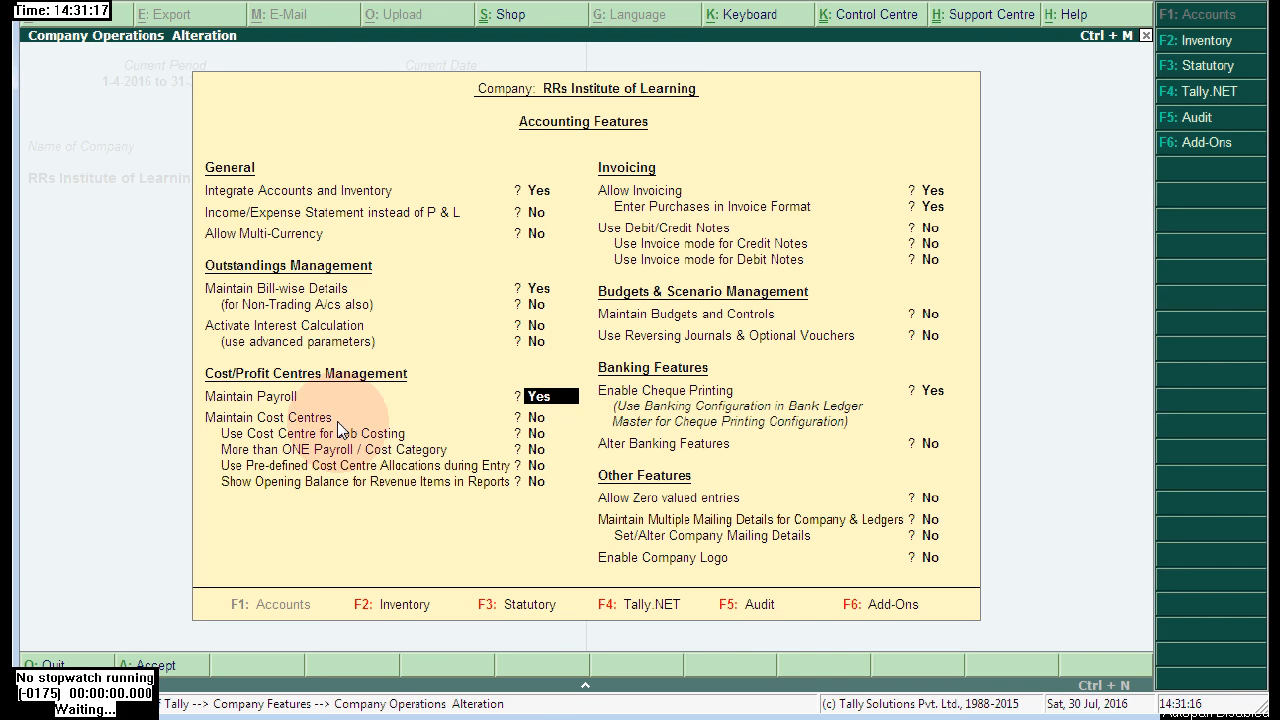
{"action": "left_click", "coordinate": [353, 451]}
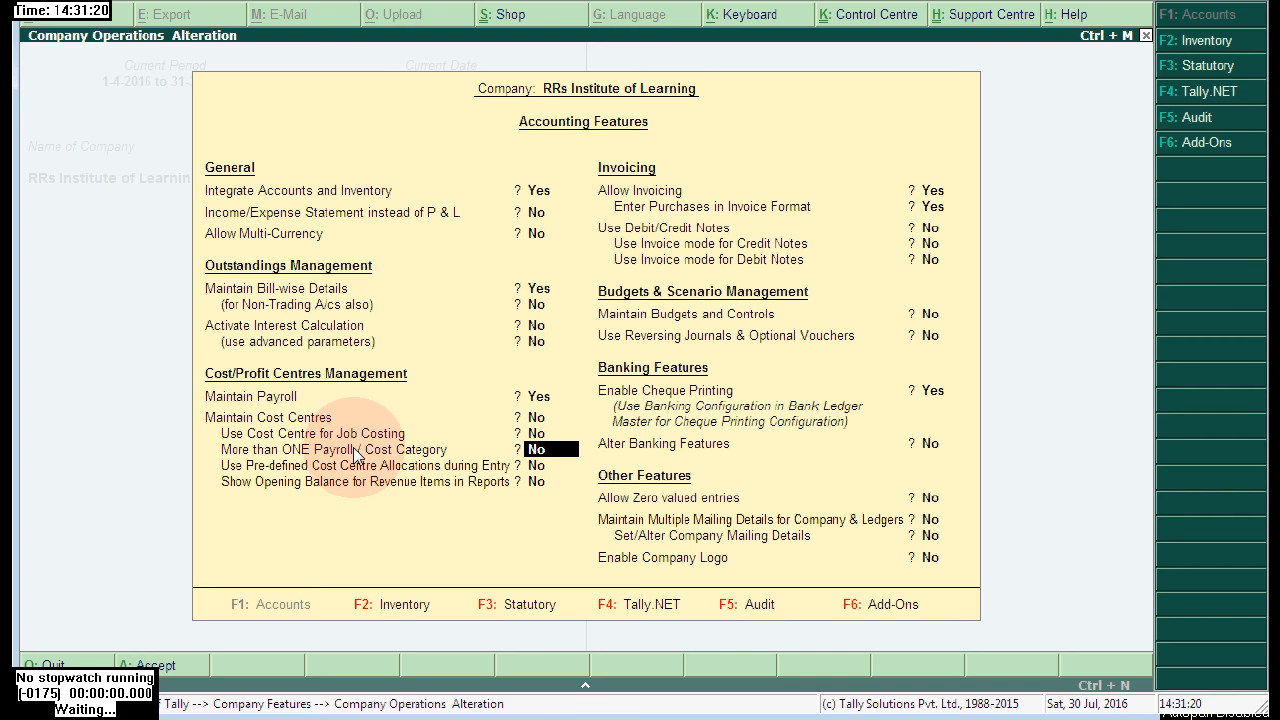
{"action": "key", "text": "y"}
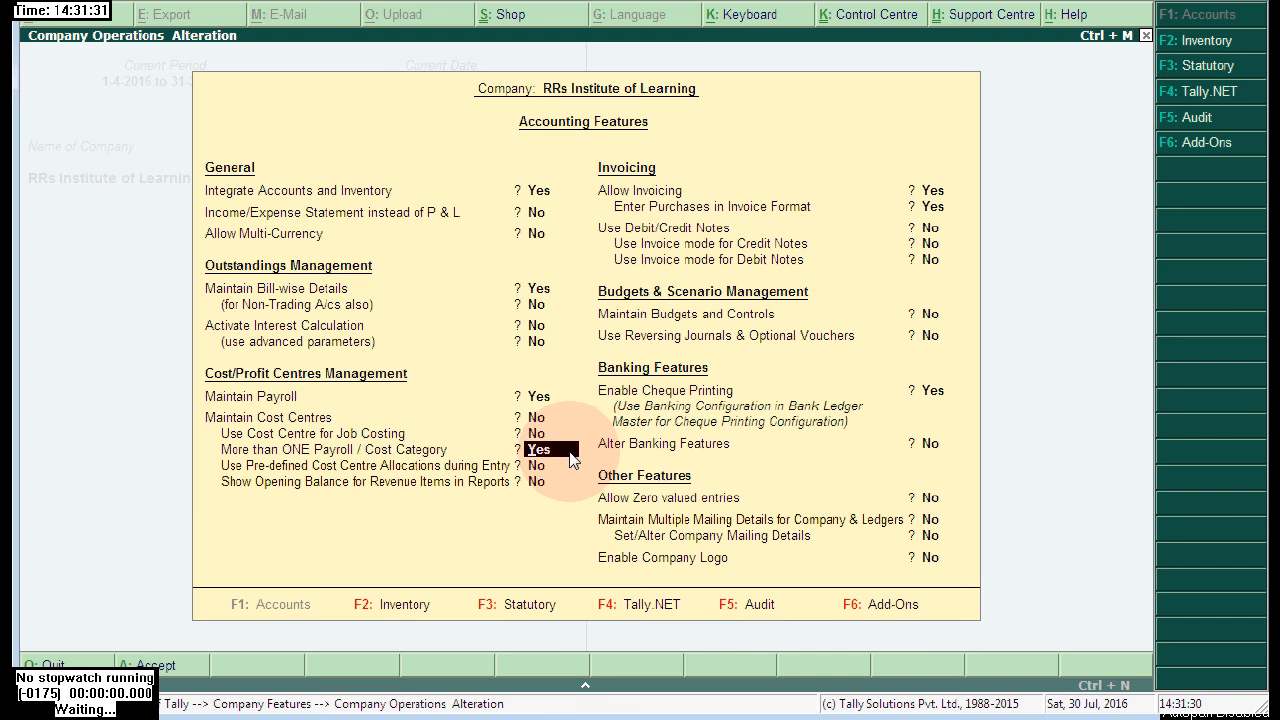
{"action": "key", "text": "ctrl+a"}
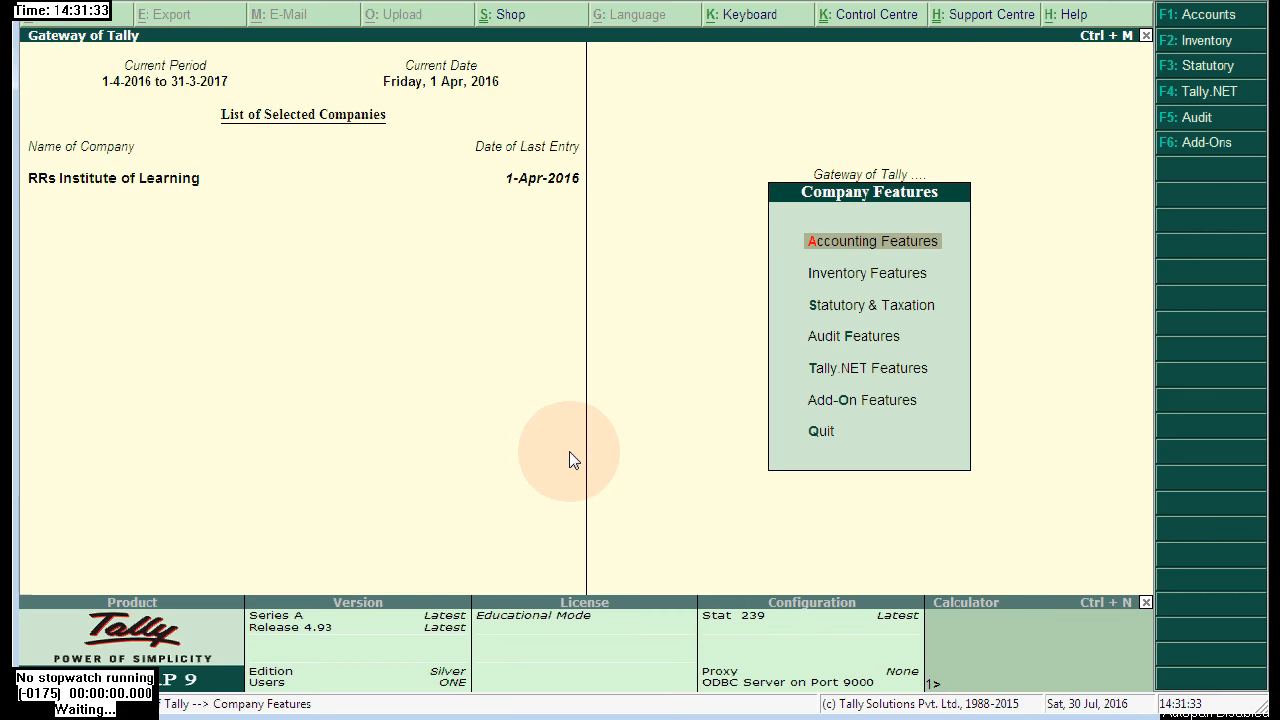
- Recheck both payroll settings in Accounting Features, then move to the Statutory & Taxation features
{"action": "left_click", "coordinate": [863, 312]}
{"action": "left_click", "coordinate": [863, 312]}
{"action": "left_click", "coordinate": [265, 612]}
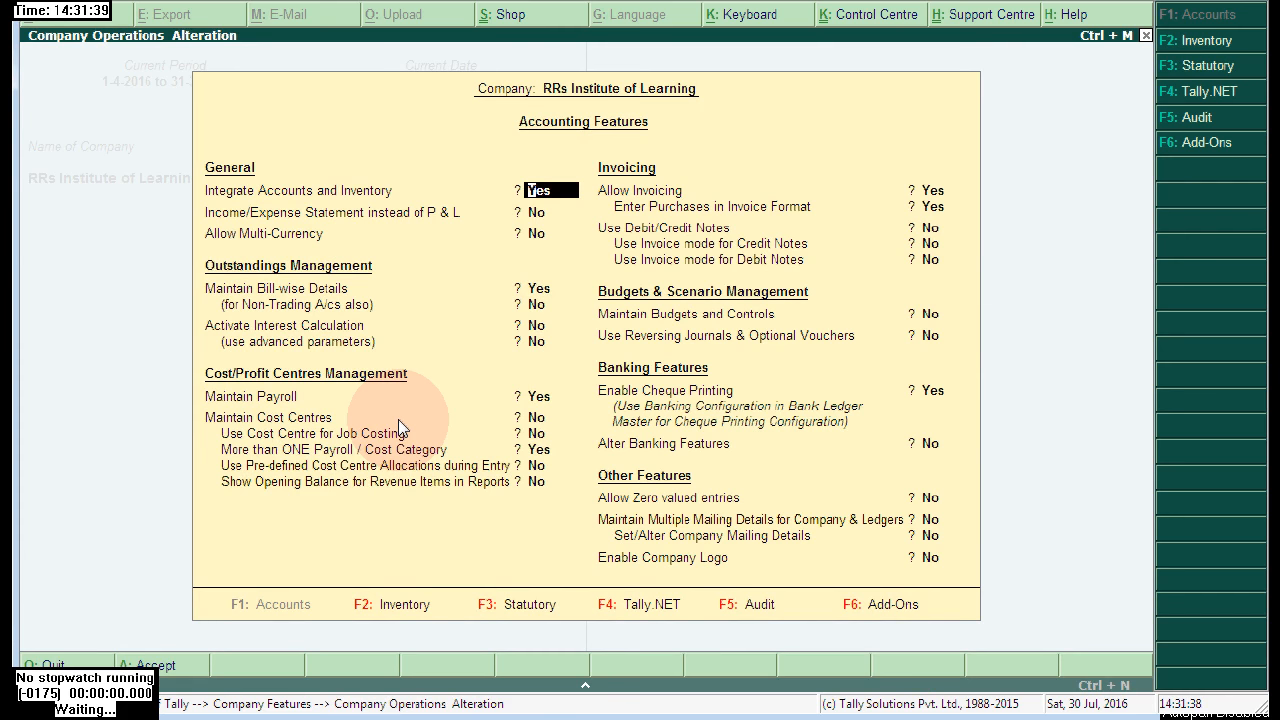
{"action": "left_click", "coordinate": [557, 398]}
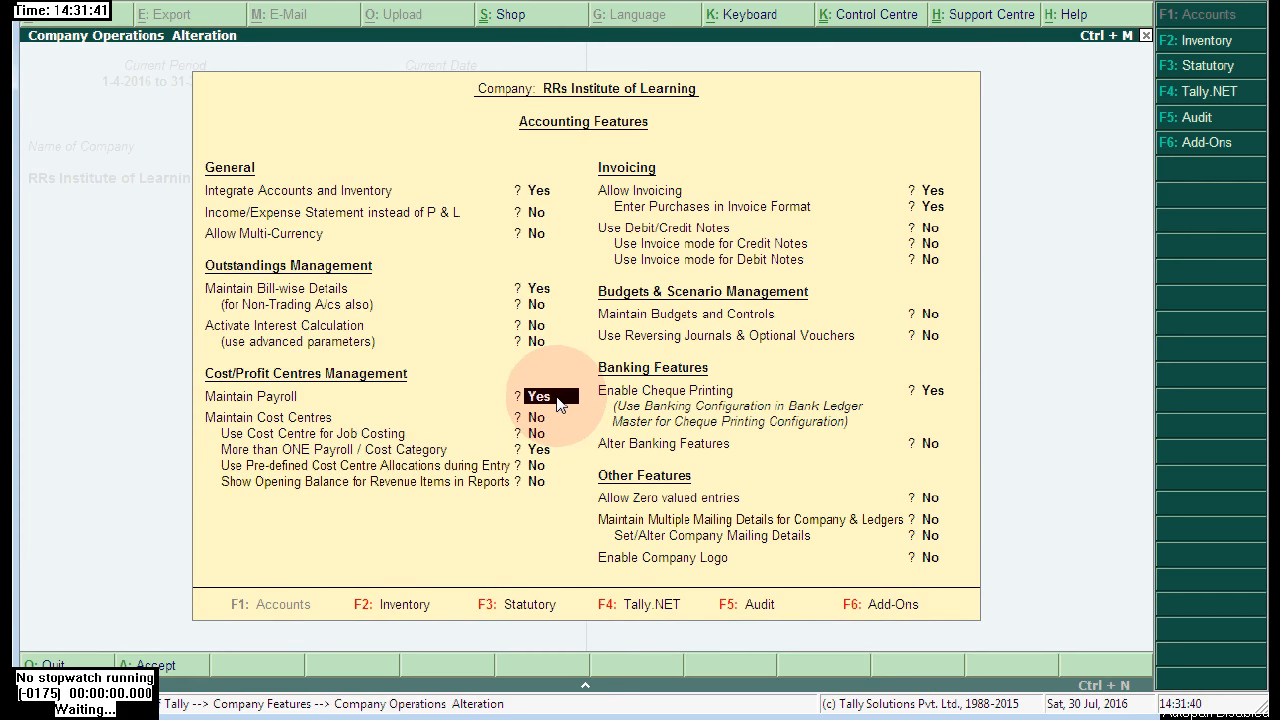
{"action": "left_click", "coordinate": [553, 452]}
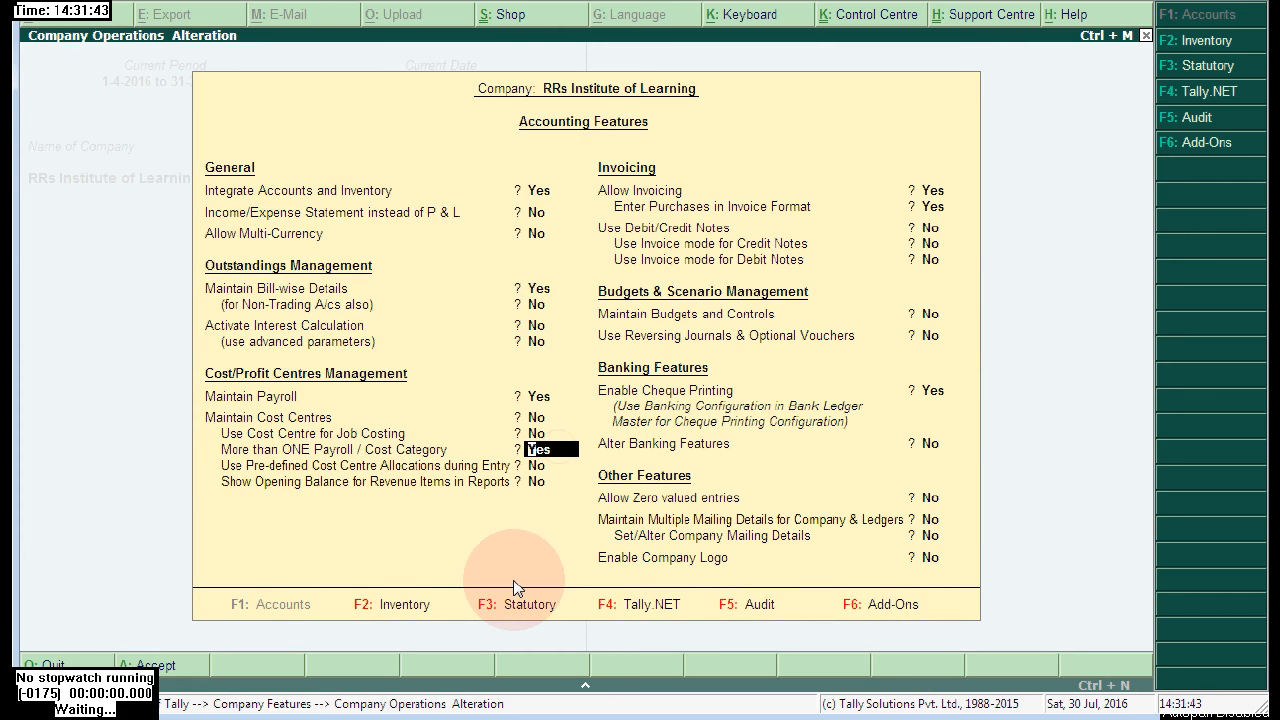
{"action": "left_click", "coordinate": [493, 606]}
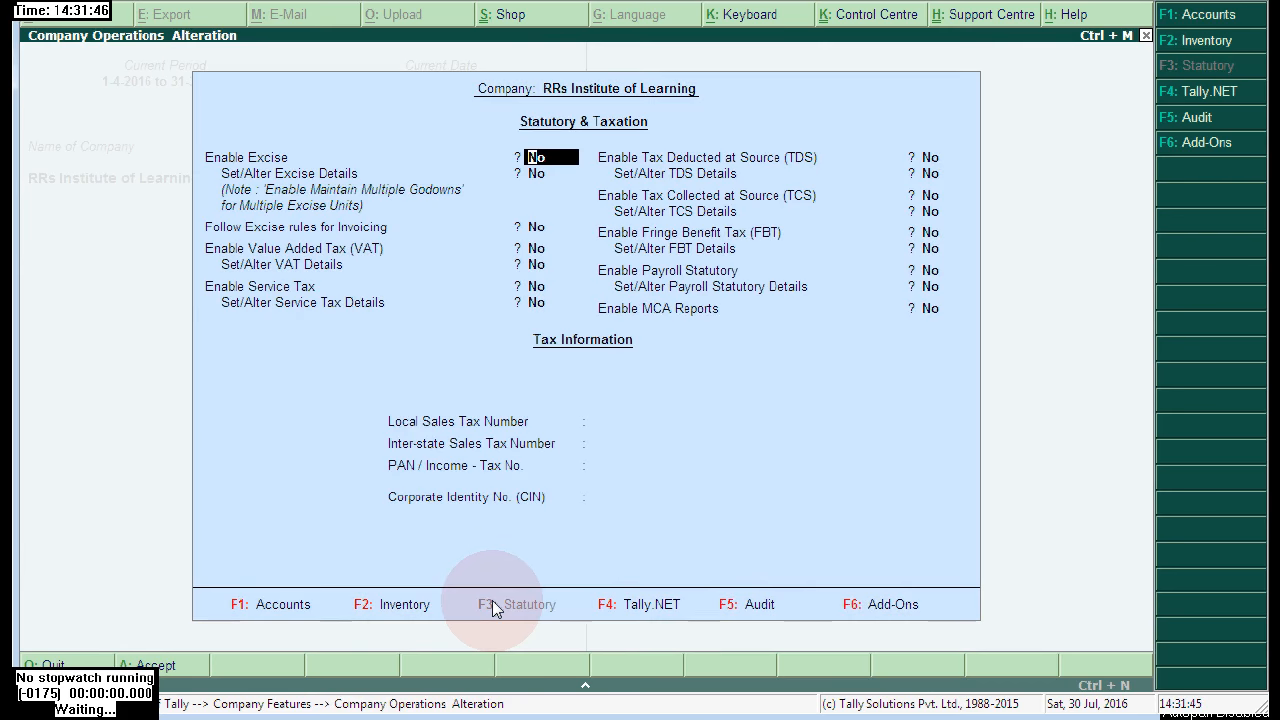
- Enable Payroll Statutory and choose Yes to set its statutory details
{"action": "left_click", "coordinate": [560, 278]}
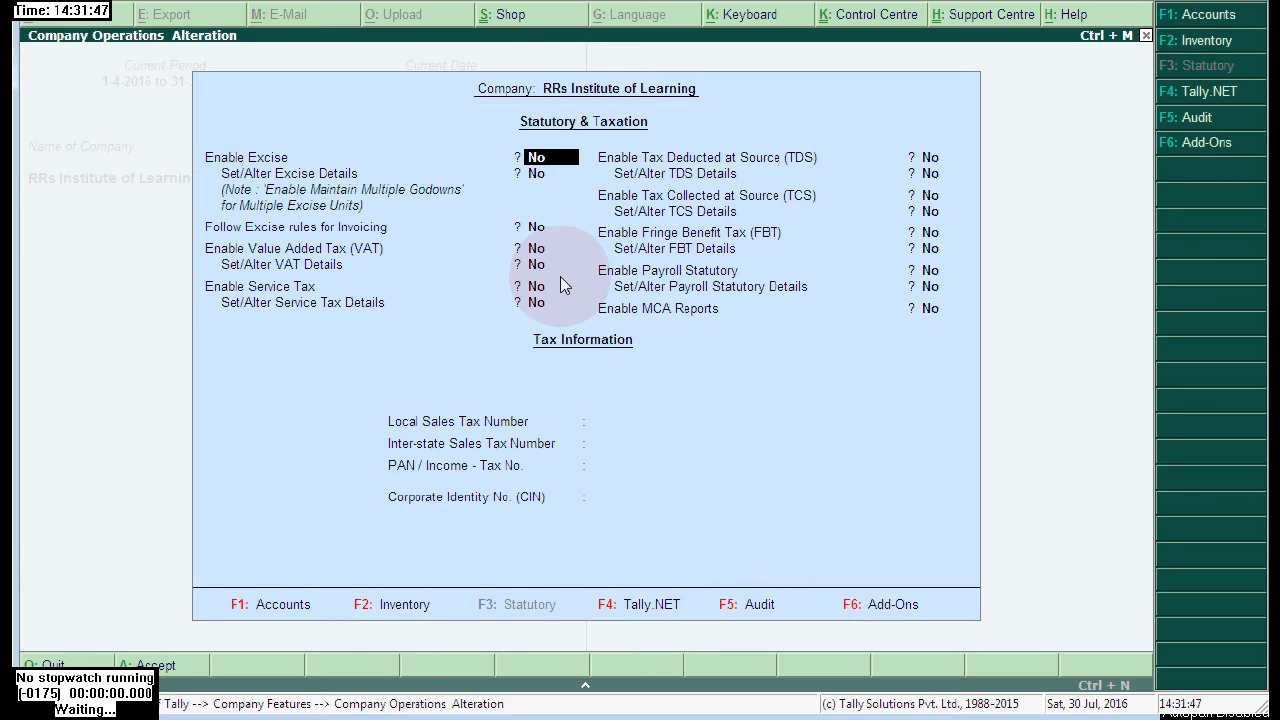
{"action": "left_click", "coordinate": [930, 271]}
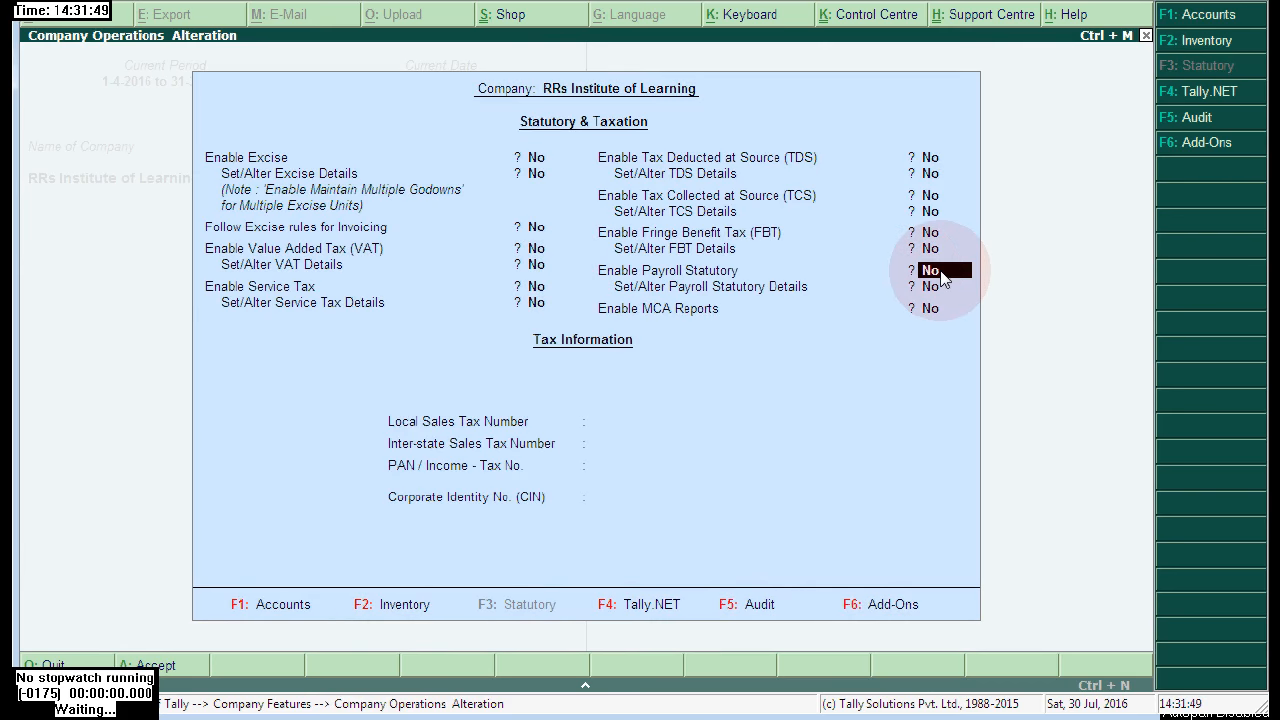
{"action": "left_click", "coordinate": [966, 277]}
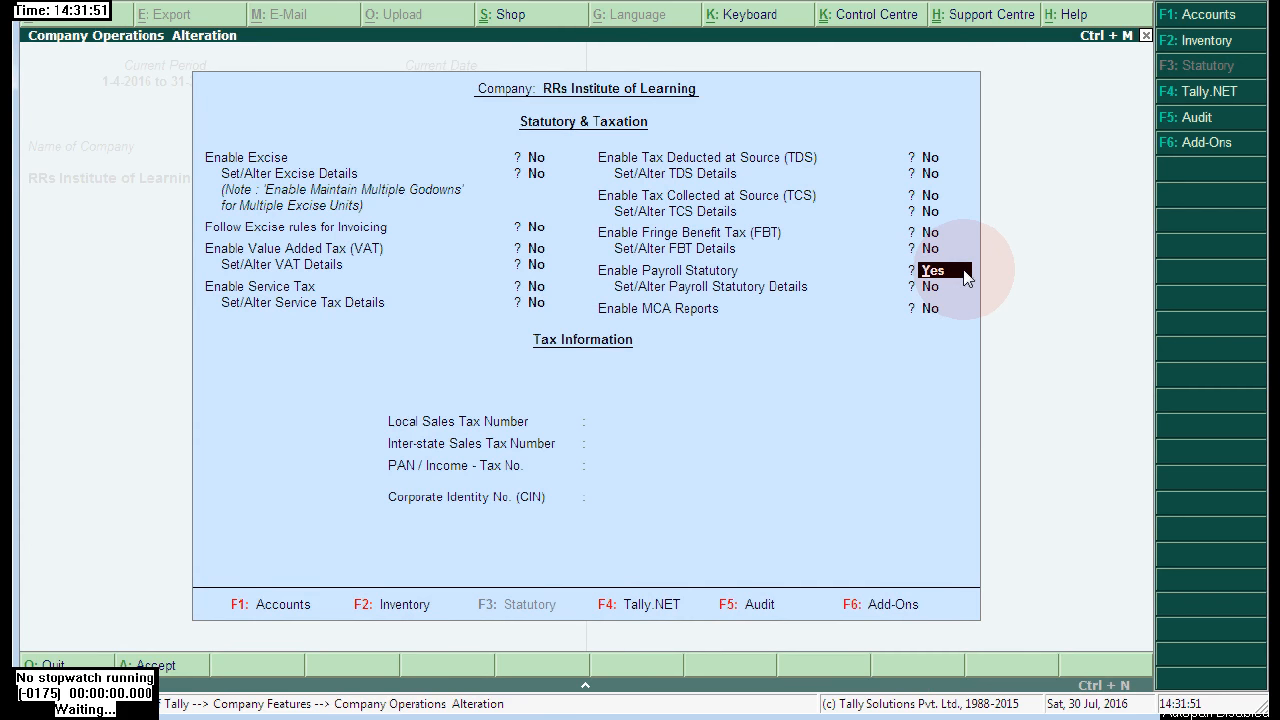
{"action": "left_click", "coordinate": [958, 290]}
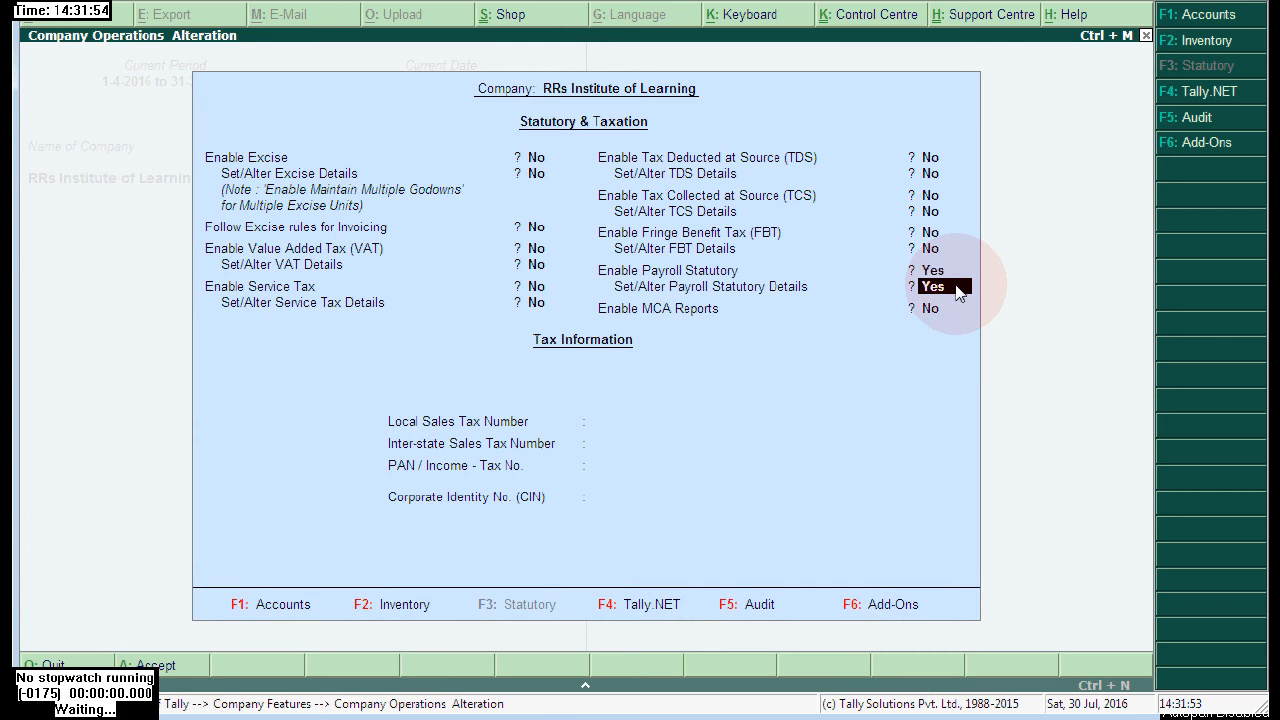
{"action": "left_click", "coordinate": [940, 287]}
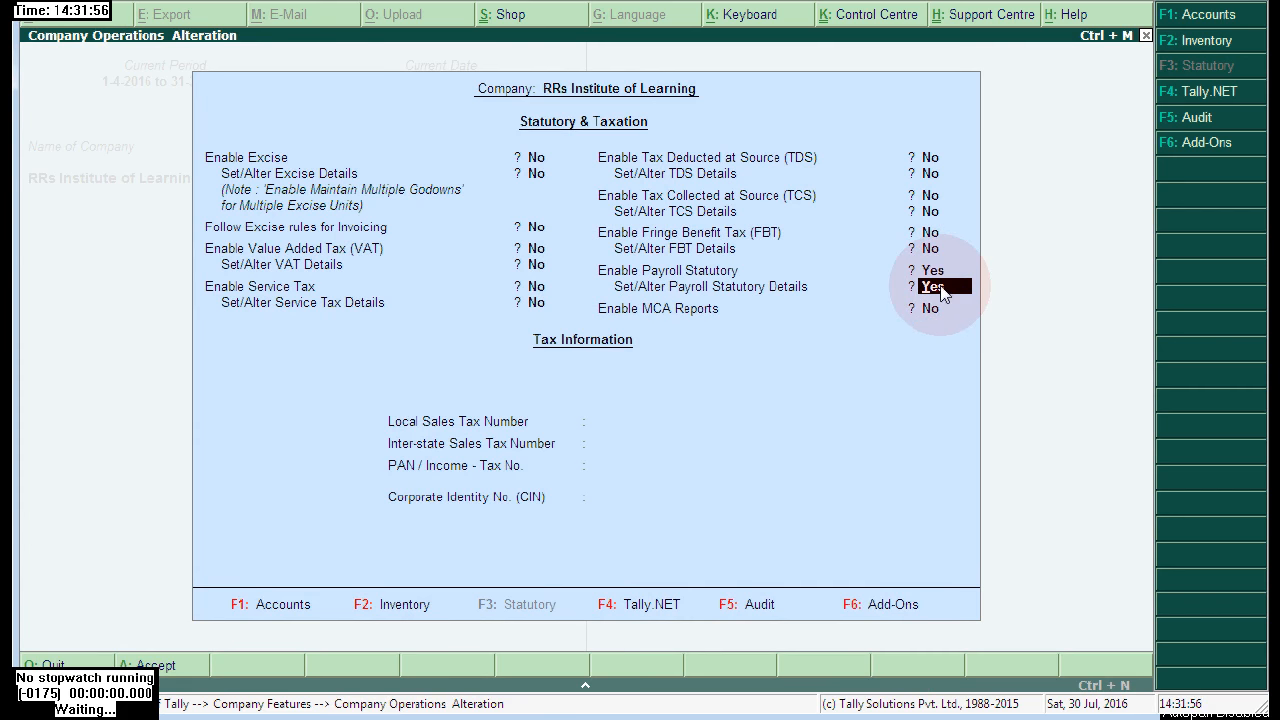
{"action": "key", "text": "Return"}
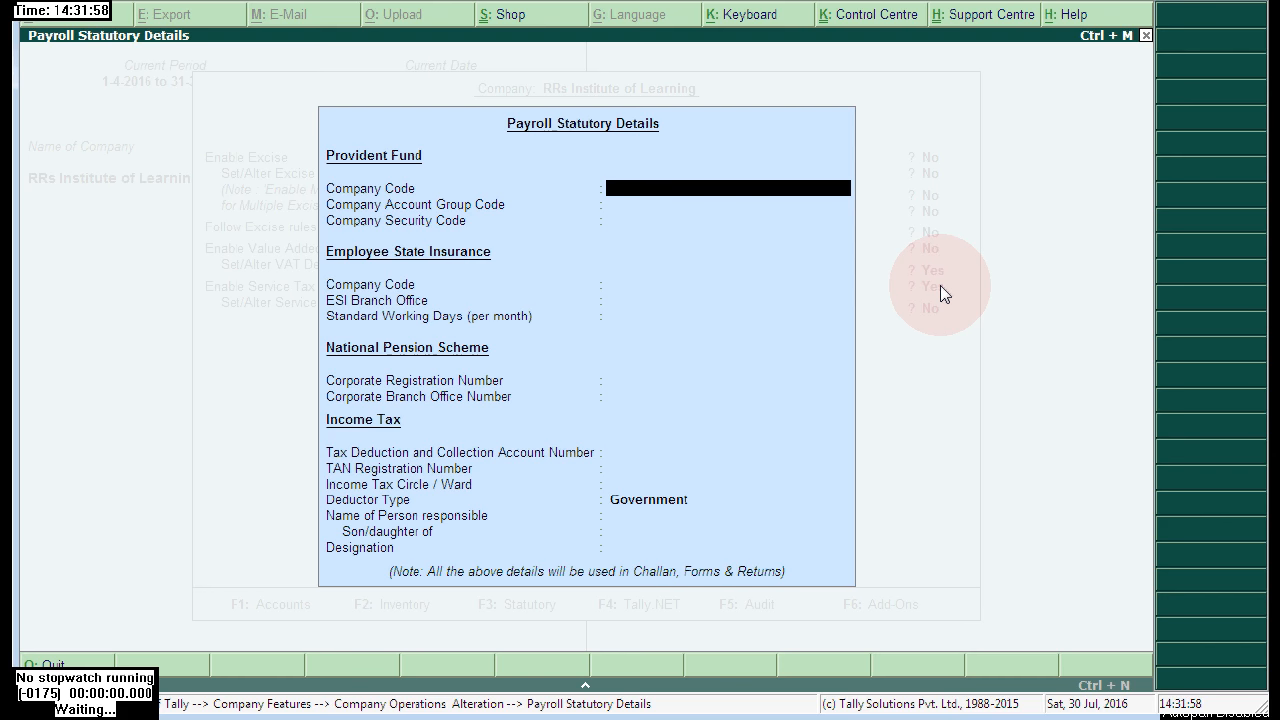
- Set the income tax deductor type to Others, save the features, and return to Gateway
{"action": "key", "text": "Return"}
{"action": "key", "text": "Return"}
{"action": "key", "text": "Return"}
{"action": "key", "text": "Return"}
{"action": "key", "text": "Return"}
{"action": "key", "text": "Return"}
{"action": "key", "text": "Return"}
{"action": "key", "text": "Return"}
{"action": "key", "text": "Return"}
{"action": "key", "text": "Return"}
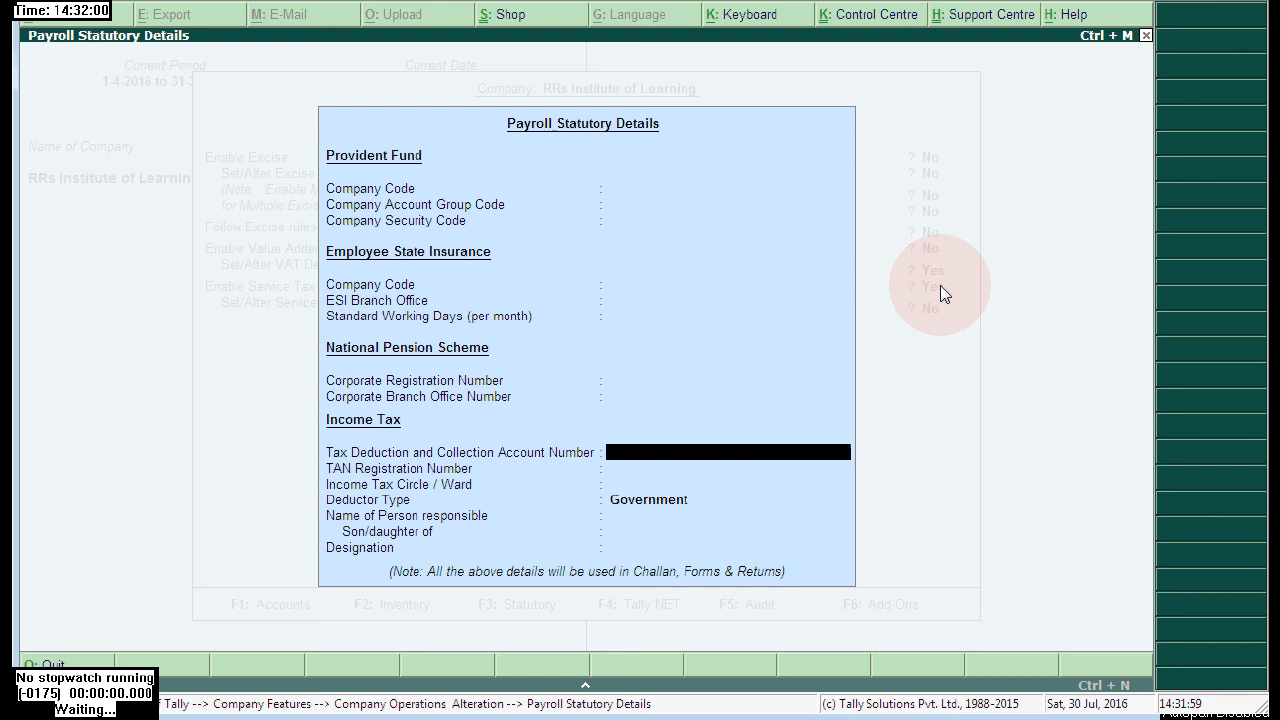
{"action": "key", "text": "Return"}
{"action": "key", "text": "Down"}
{"action": "key", "text": "Return"}
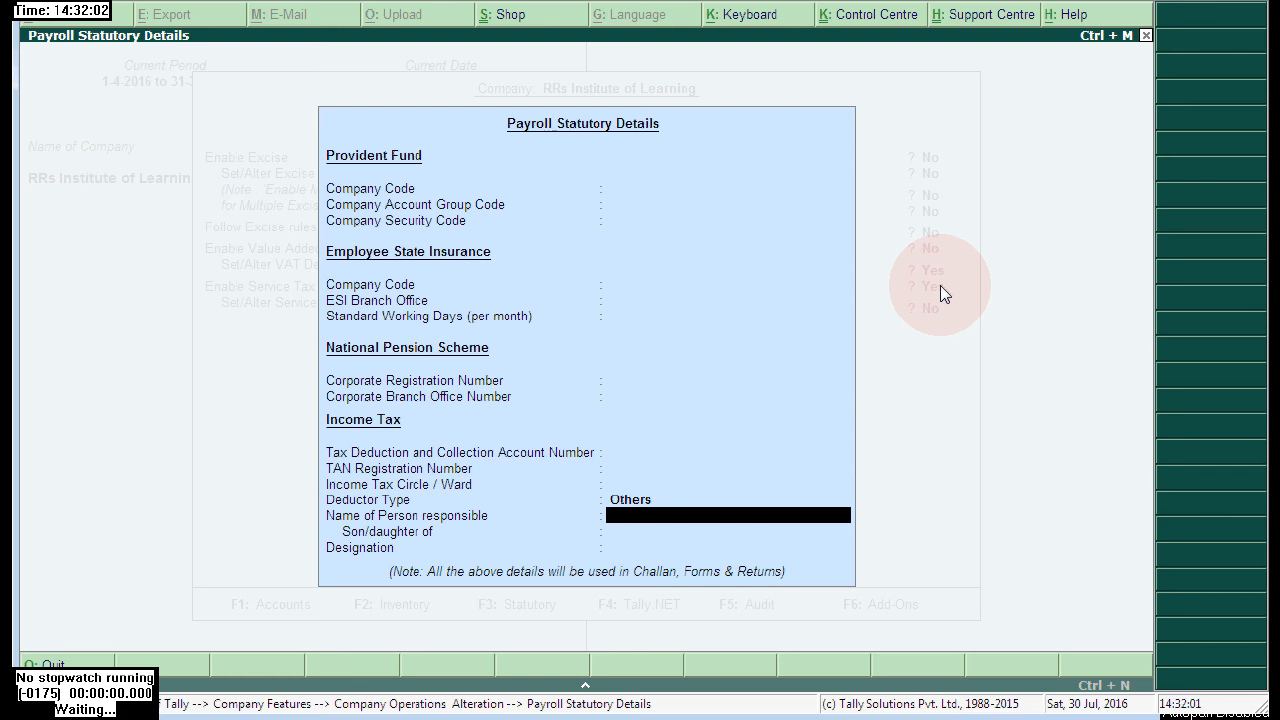
{"action": "key", "text": "Return"}
{"action": "key", "text": "Return"}
{"action": "key", "text": "Return"}
{"action": "key", "text": "Return"}
{"action": "key", "text": "Return"}
{"action": "key", "text": "Return"}
{"action": "key", "text": "Return"}
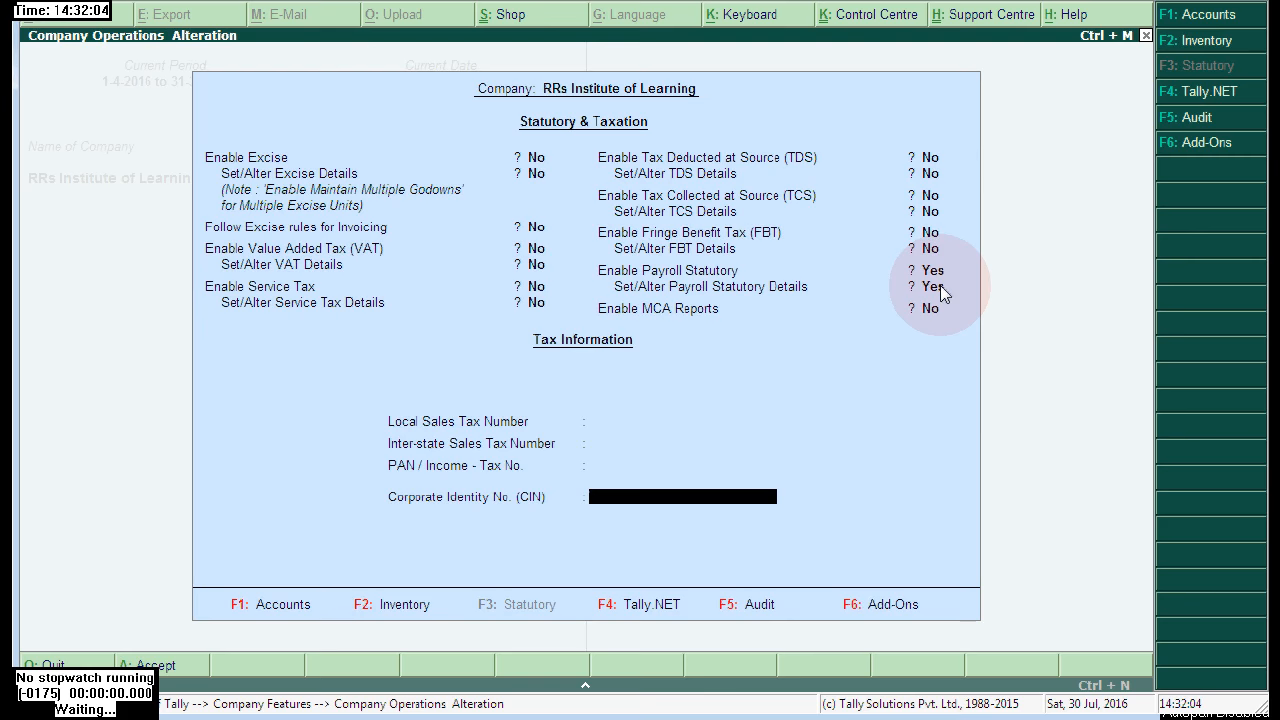
{"action": "key", "text": "Return"}
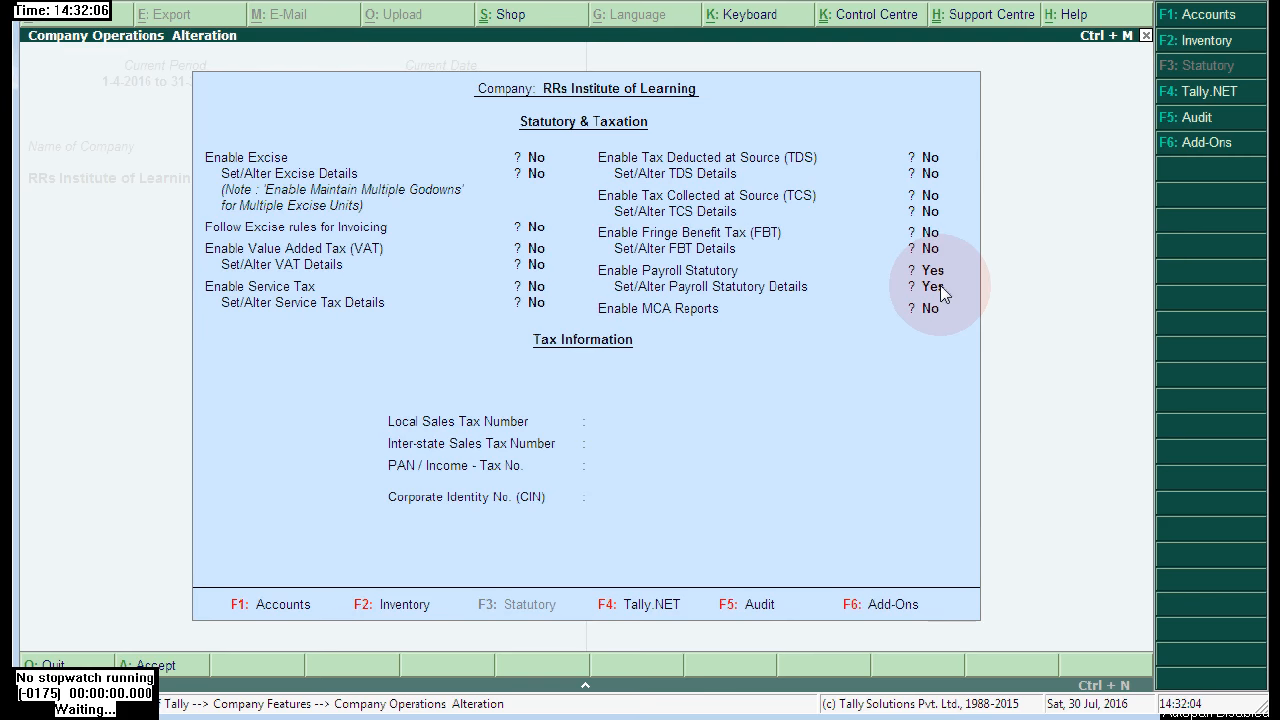
{"action": "key", "text": "Escape"}
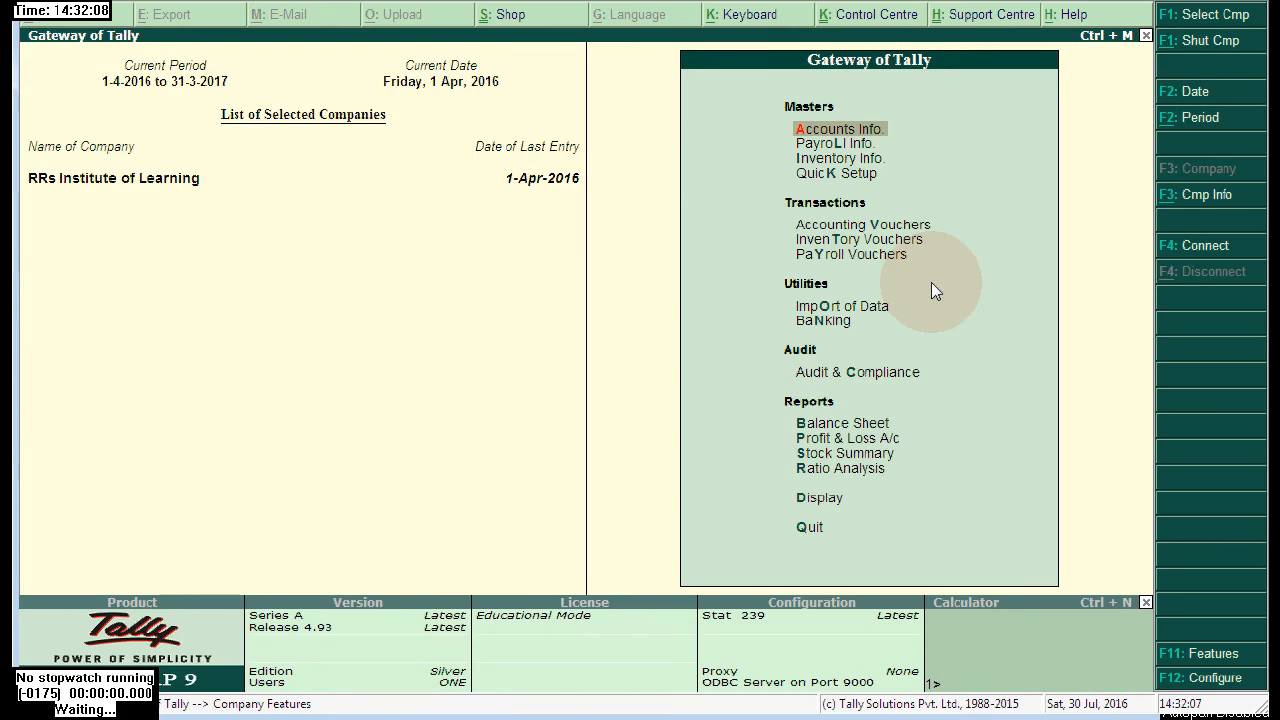
- Go to Attendance/Production Types under Payroll Info
{"action": "key", "text": "Down"}
{"action": "key", "text": "Return"}
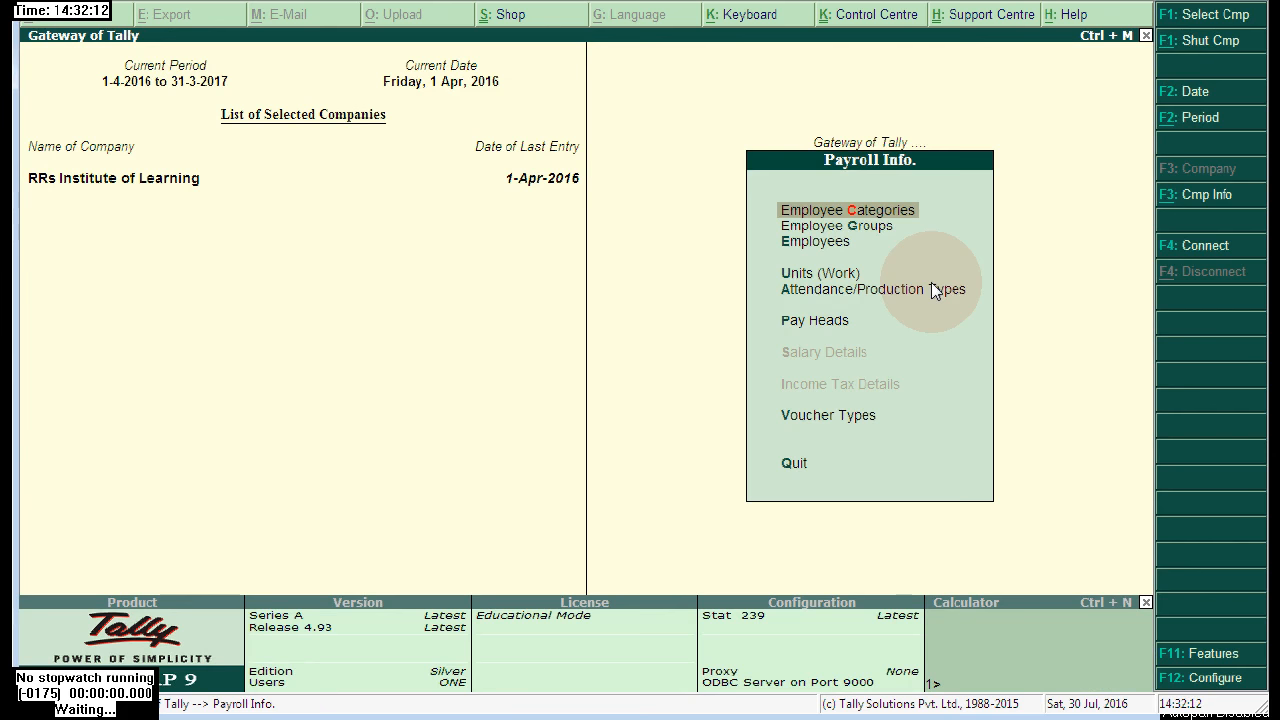
{"action": "key", "text": "Down"}
{"action": "key", "text": "Down"}
{"action": "key", "text": "Down"}
{"action": "key", "text": "Down"}
{"action": "key", "text": "Down"}
{"action": "key", "text": "Down"}
{"action": "key", "text": "Down"}
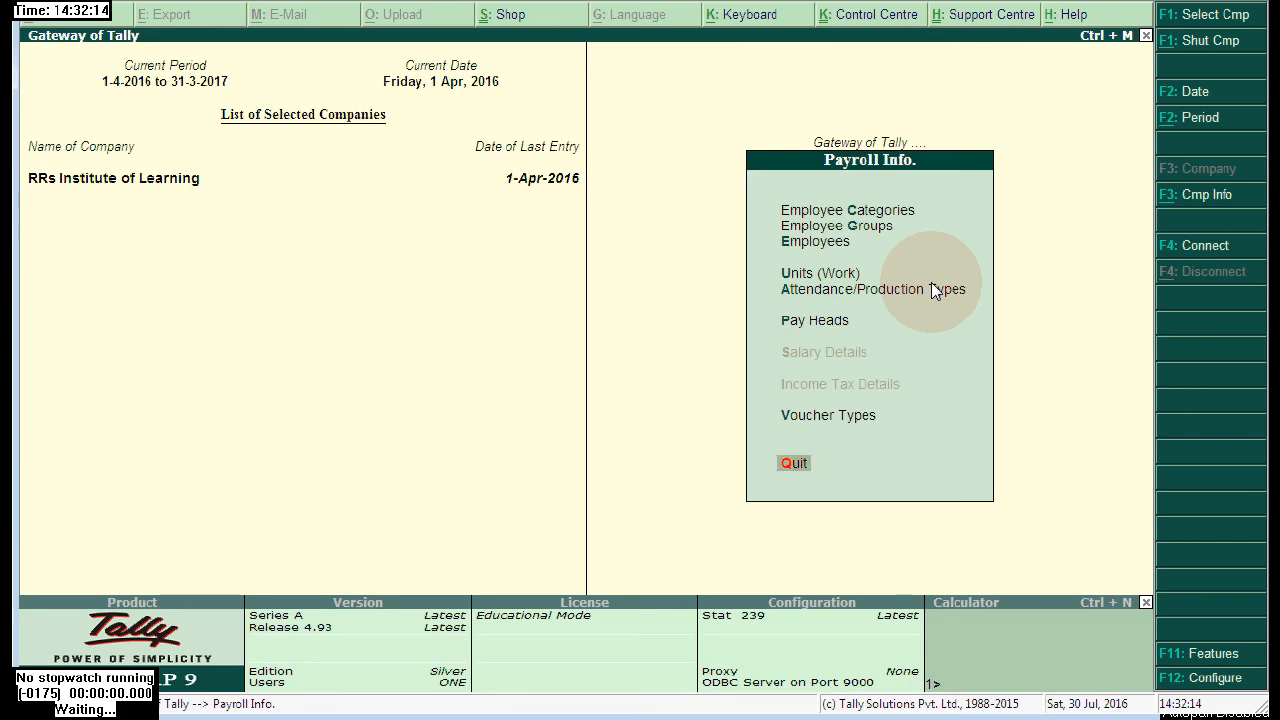
{"action": "key", "text": "Up"}
{"action": "key", "text": "Up"}
{"action": "key", "text": "Up"}
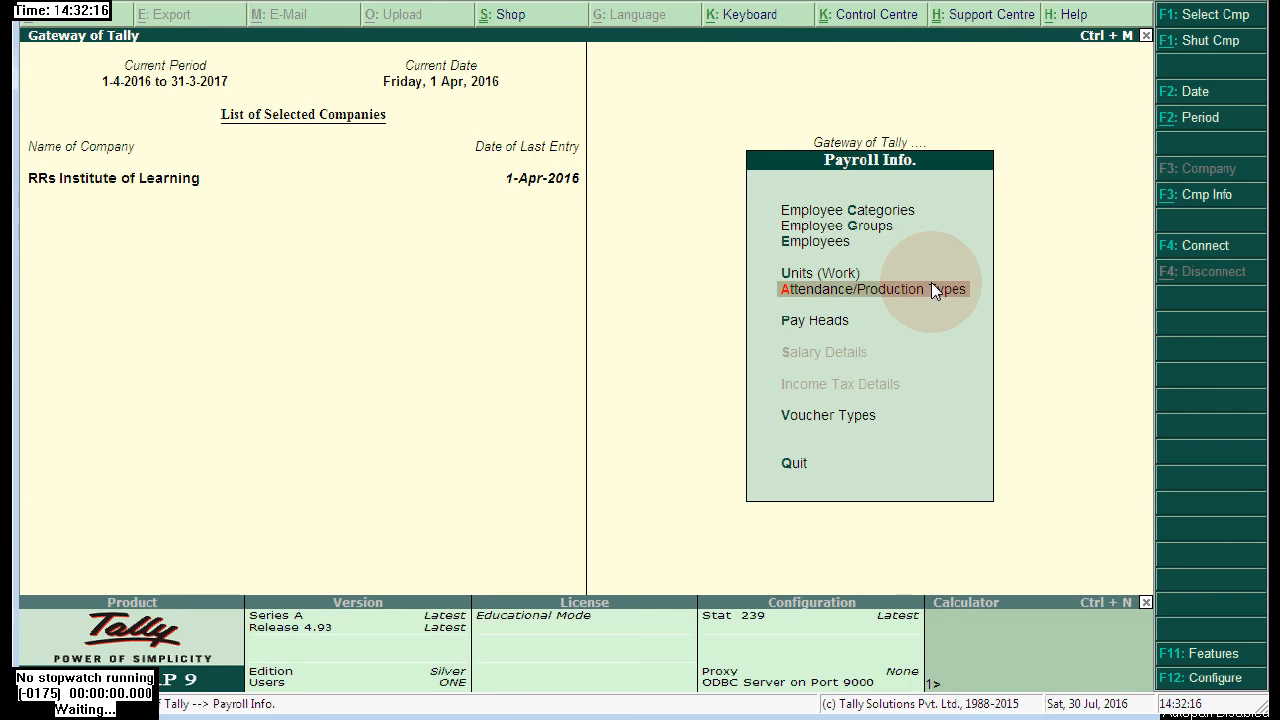
{"action": "key", "text": "Return"}
- Create the attendance type 'Present' as Attendance / Leave with Pay, counted in days
{"action": "key", "text": "Return"}
{"action": "type", "text": "P"}
{"action": "key", "text": "Return"}
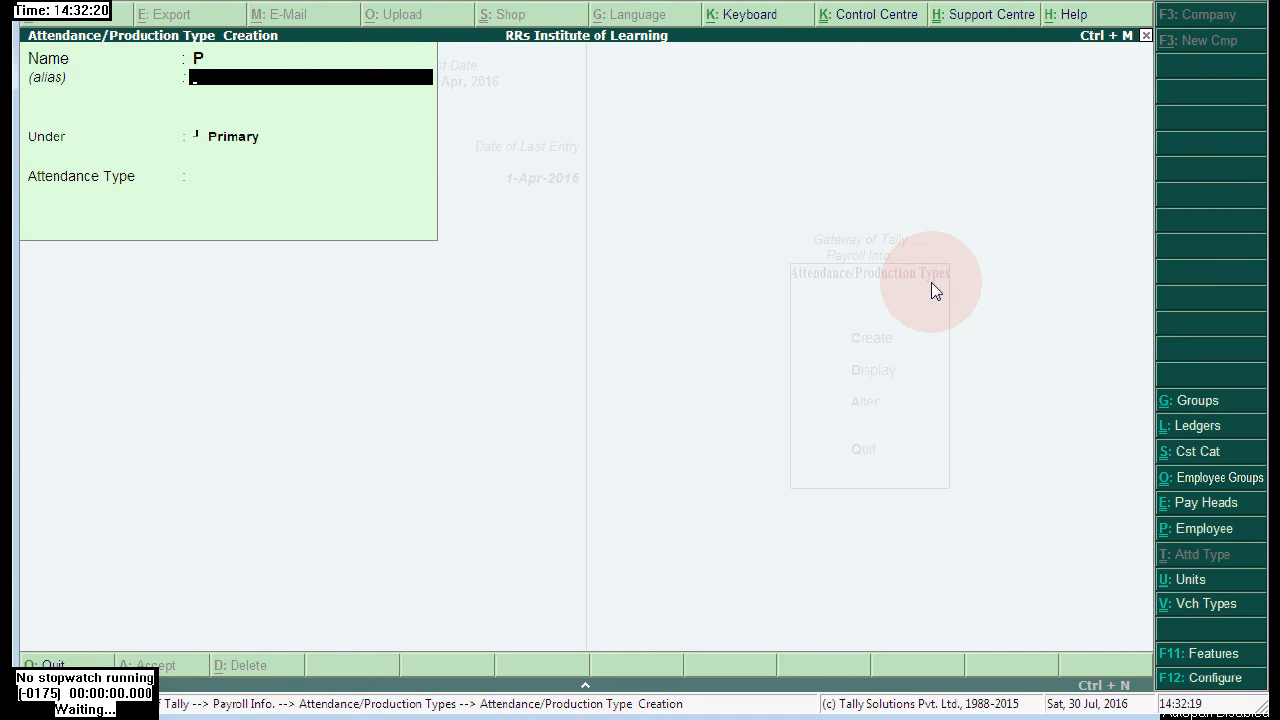
{"action": "type", "text": "P"}
{"action": "key", "text": "BackSpace"}
{"action": "key", "text": "BackSpace"}
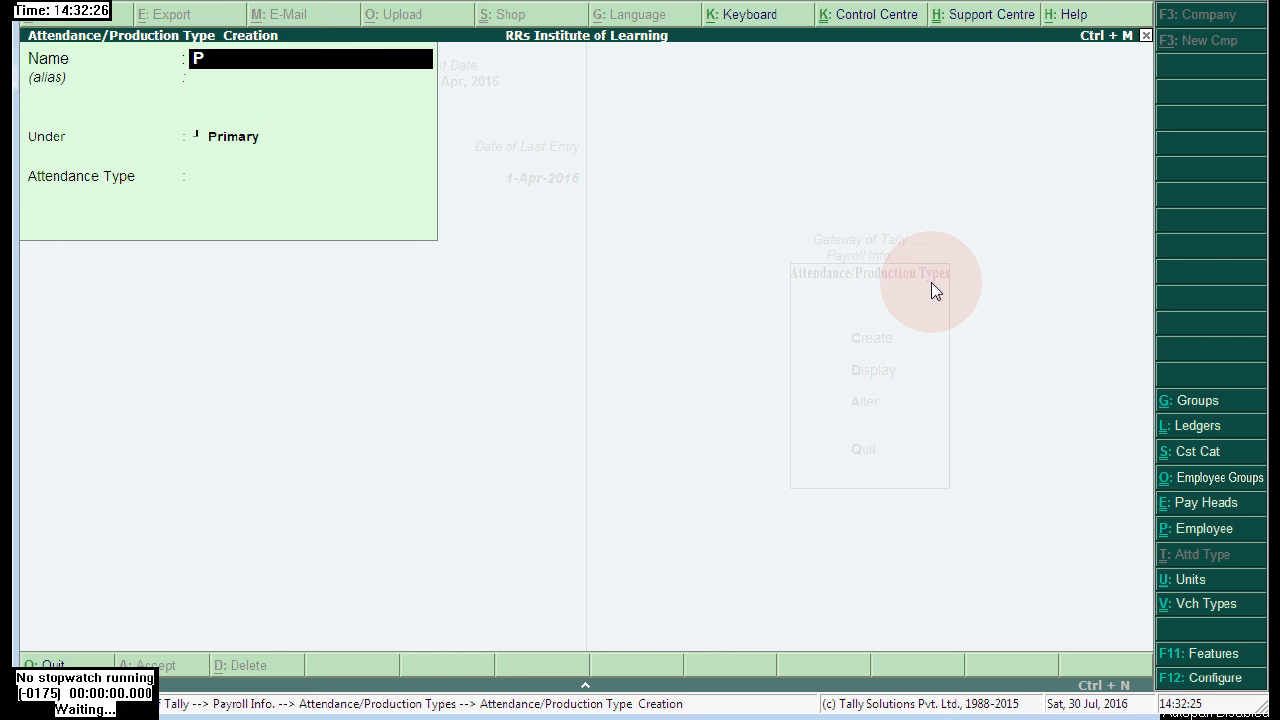
{"action": "type", "text": "resent"}
{"action": "key", "text": "Return"}
{"action": "key", "text": "Return"}
{"action": "key", "text": "Return"}
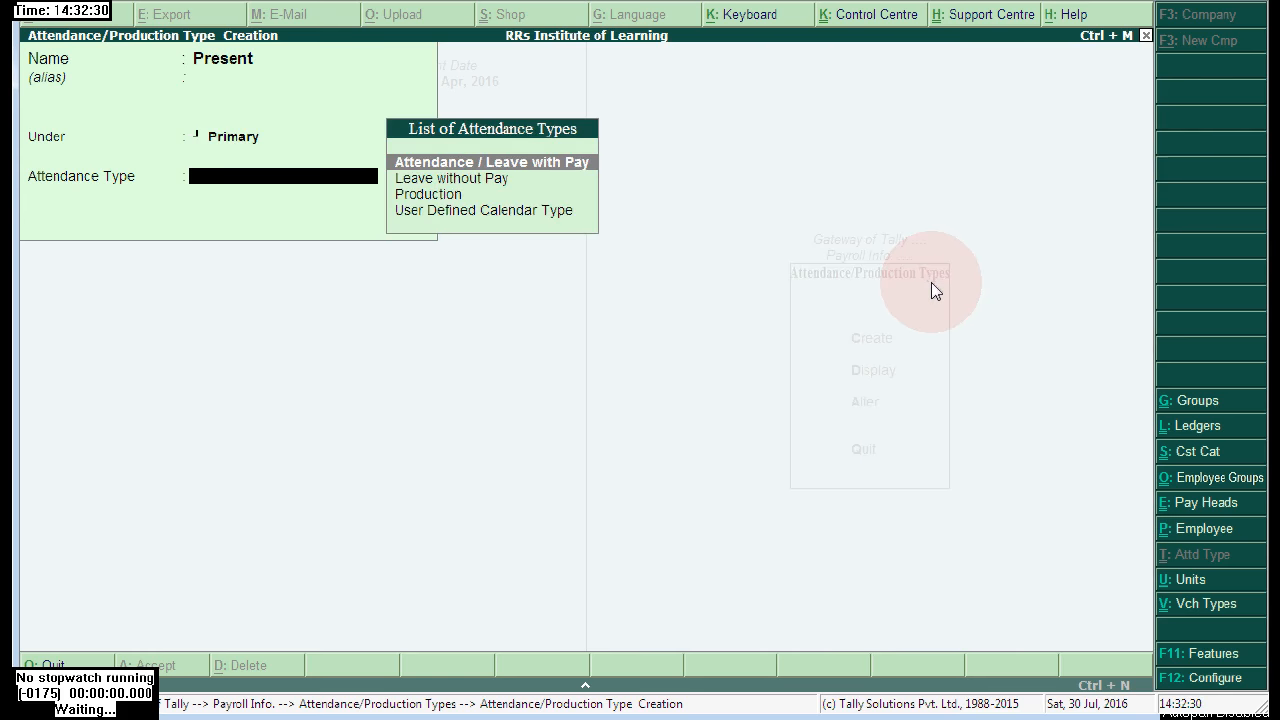
{"action": "key", "text": "Return"}
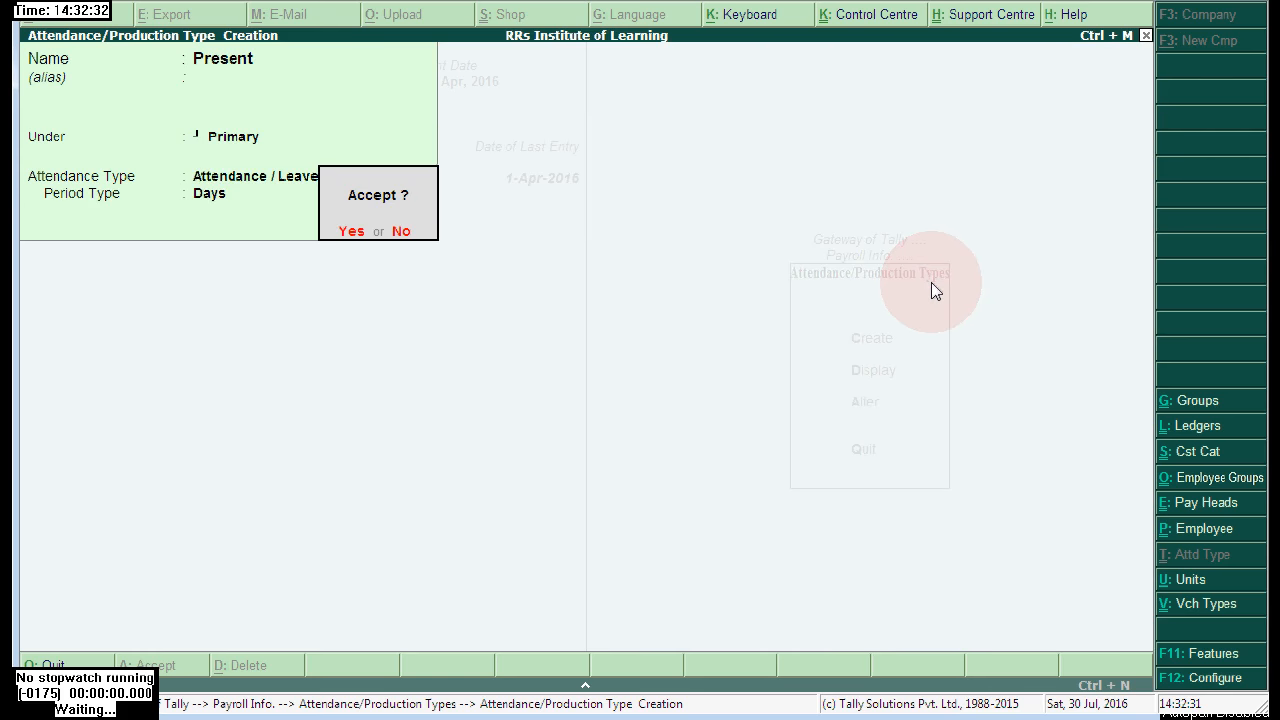
{"action": "key", "text": "Return"}
{"action": "key", "text": "Escape"}
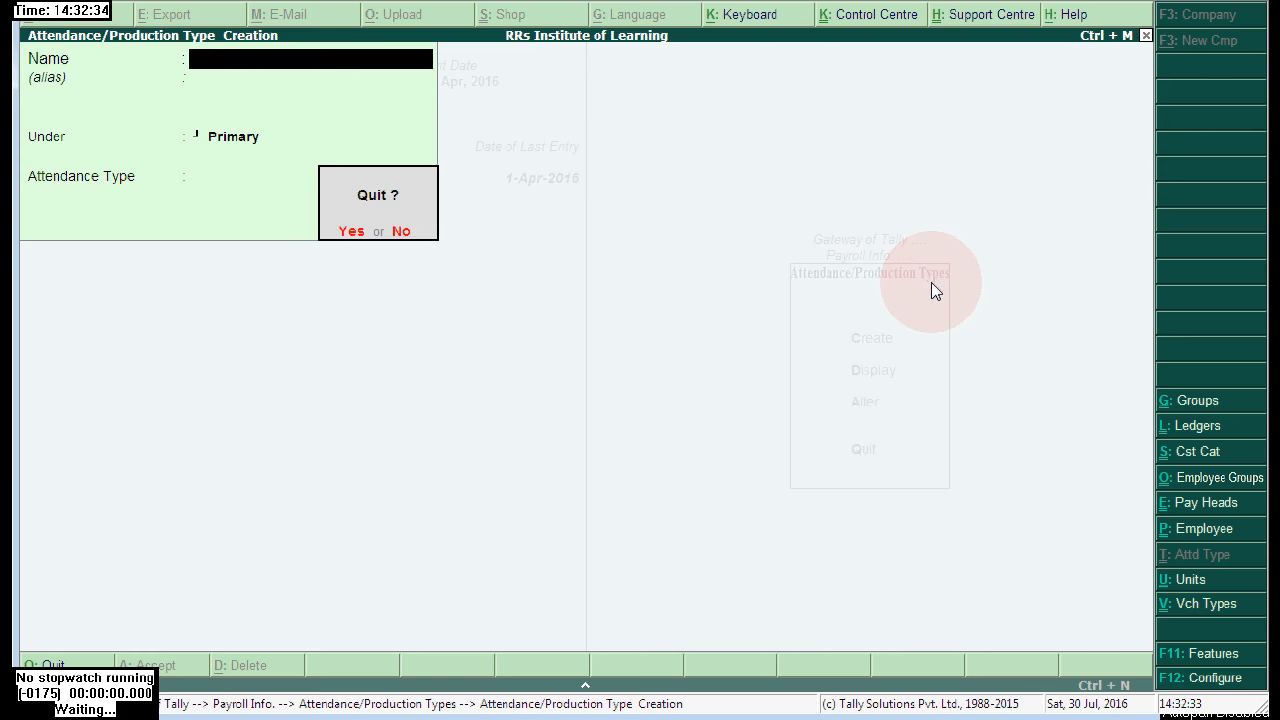
{"action": "key", "text": "Return"}
{"action": "key", "text": "Escape"}
- Create the employee category 'Higher Level Emp', keeping Revenue Yes and Non-Revenue No
{"action": "key", "text": "Up"}
{"action": "key", "text": "Up"}
{"action": "key", "text": "Up"}
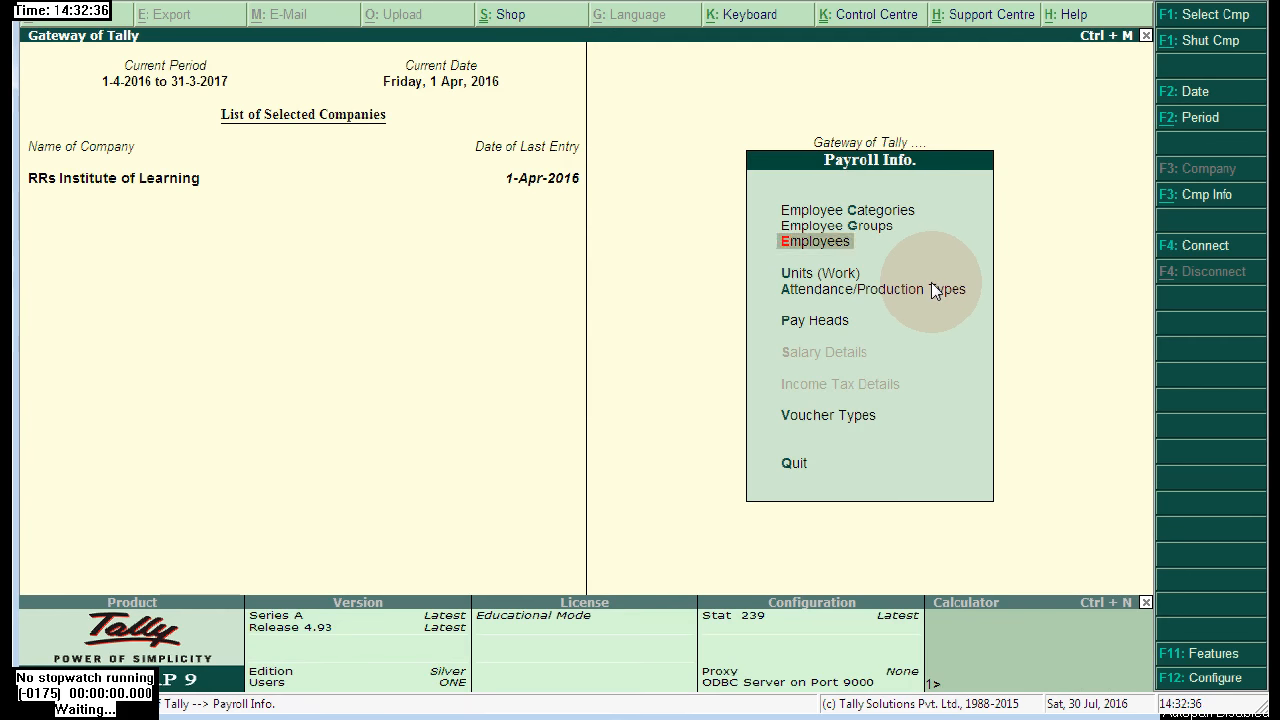
{"action": "key", "text": "Up"}
{"action": "key", "text": "Return"}
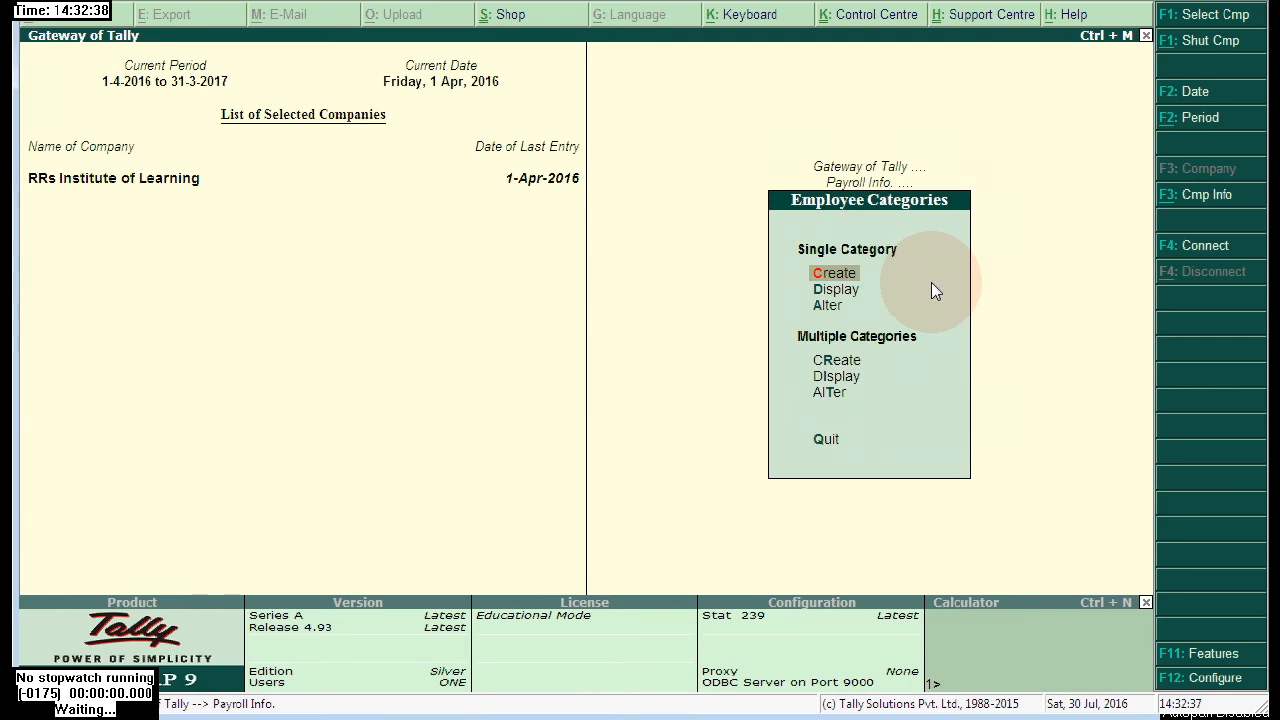
{"action": "key", "text": "Return"}
{"action": "type", "text": "High"}
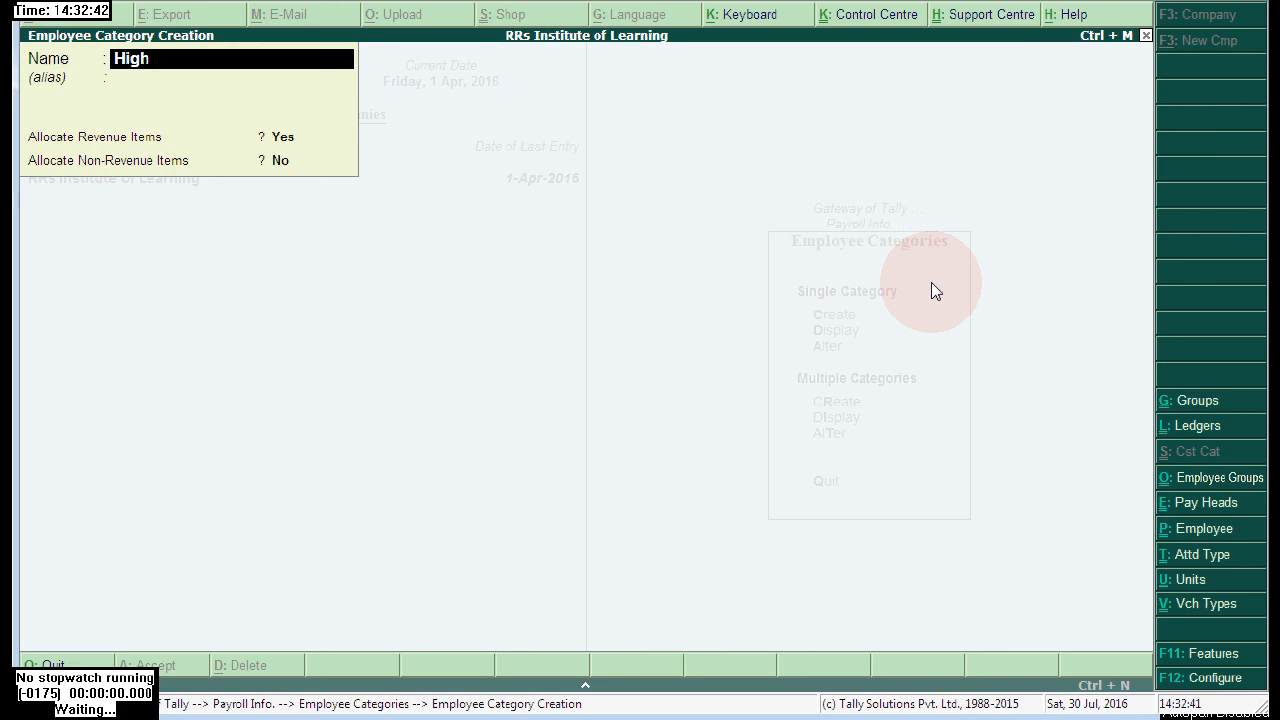
{"action": "type", "text": "er Level Emplo"}
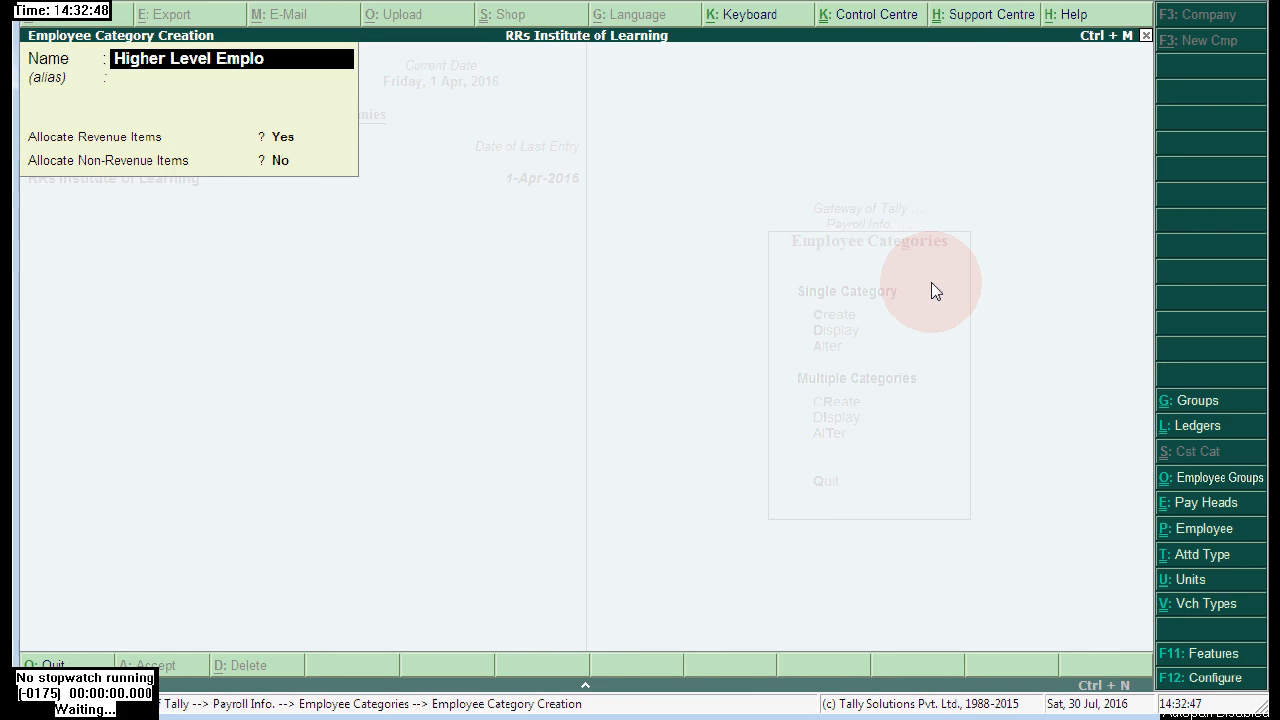
{"action": "key", "text": "BackSpace"}
{"action": "key", "text": "BackSpace"}
{"action": "key", "text": "Return"}
{"action": "key", "text": "Return"}
{"action": "key", "text": "Return"}
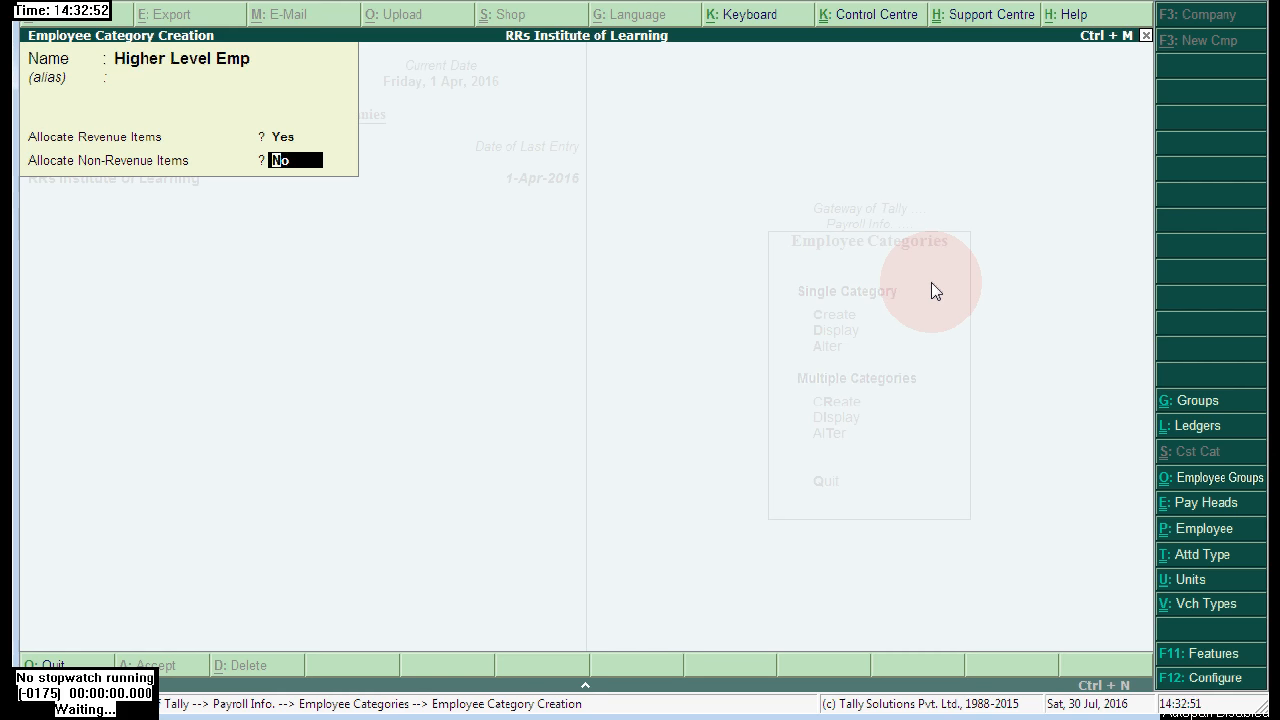
{"action": "key", "text": "Return"}
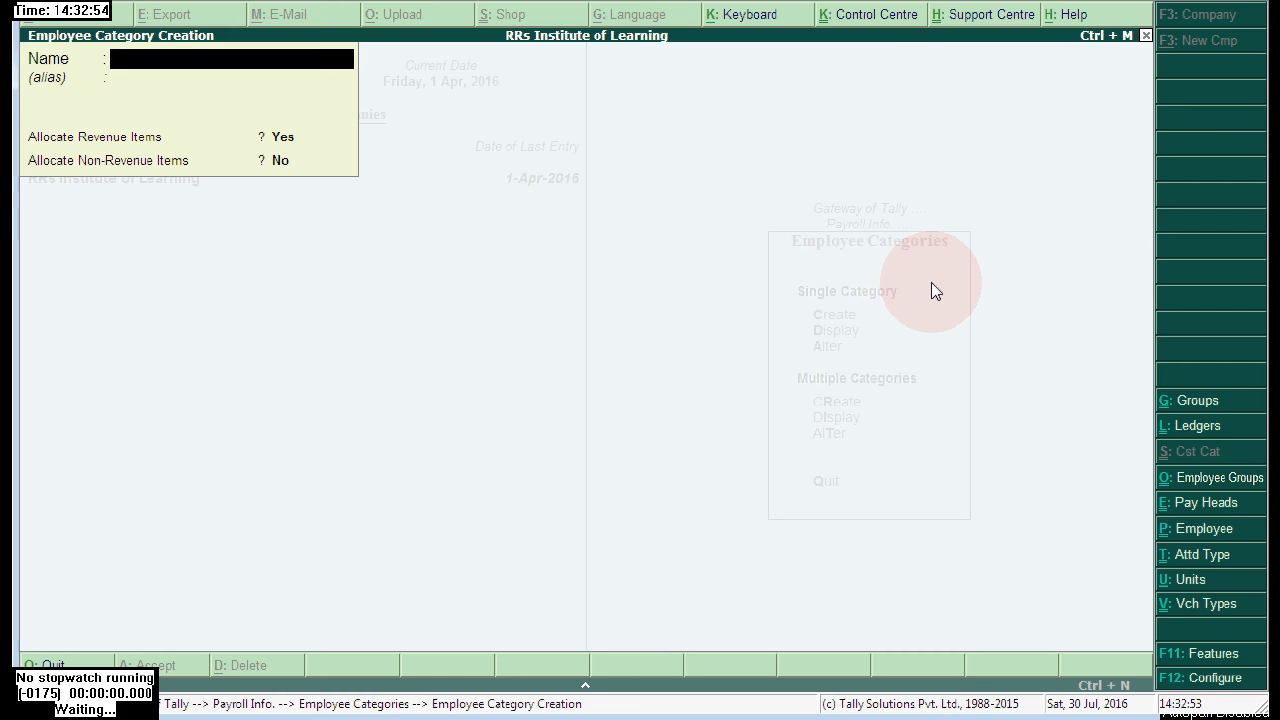
- Add the categories 'Mid Levl Emp' and 'Low Lvl Emp', then close the form
{"action": "type", "text": "Mid Levl Emp"}
{"action": "key", "text": "Return"}
{"action": "key", "text": "Return"}
{"action": "key", "text": "Return"}
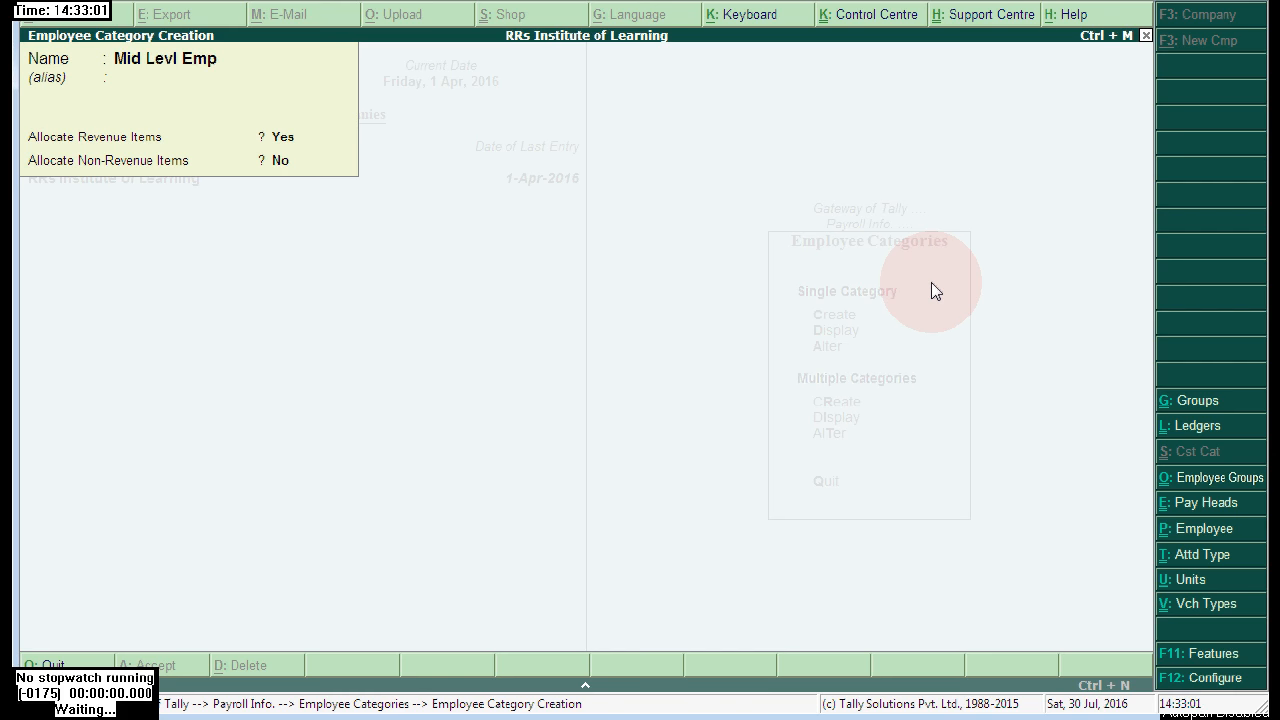
{"action": "type", "text": "Low"}
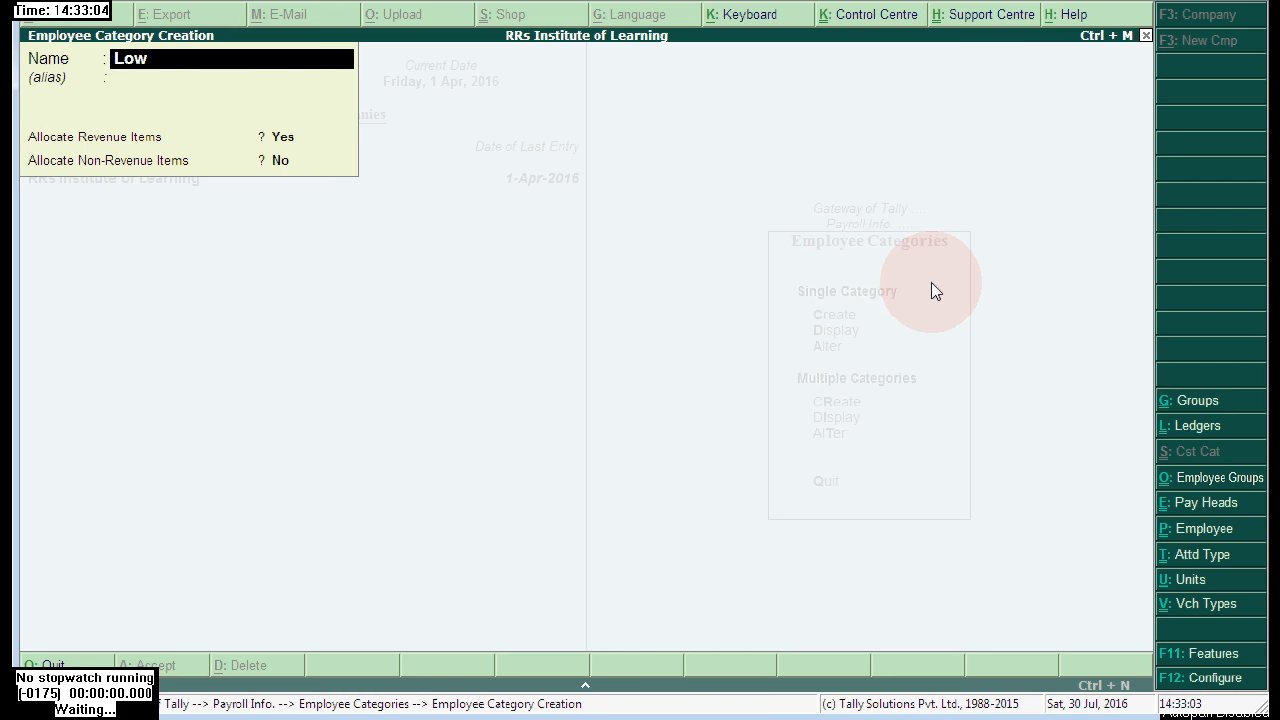
{"action": "type", "text": " Lvl Emp"}
{"action": "key", "text": "Return"}
{"action": "key", "text": "Return"}
{"action": "key", "text": "Return"}
{"action": "key", "text": "Return"}
{"action": "key", "text": "Return"}
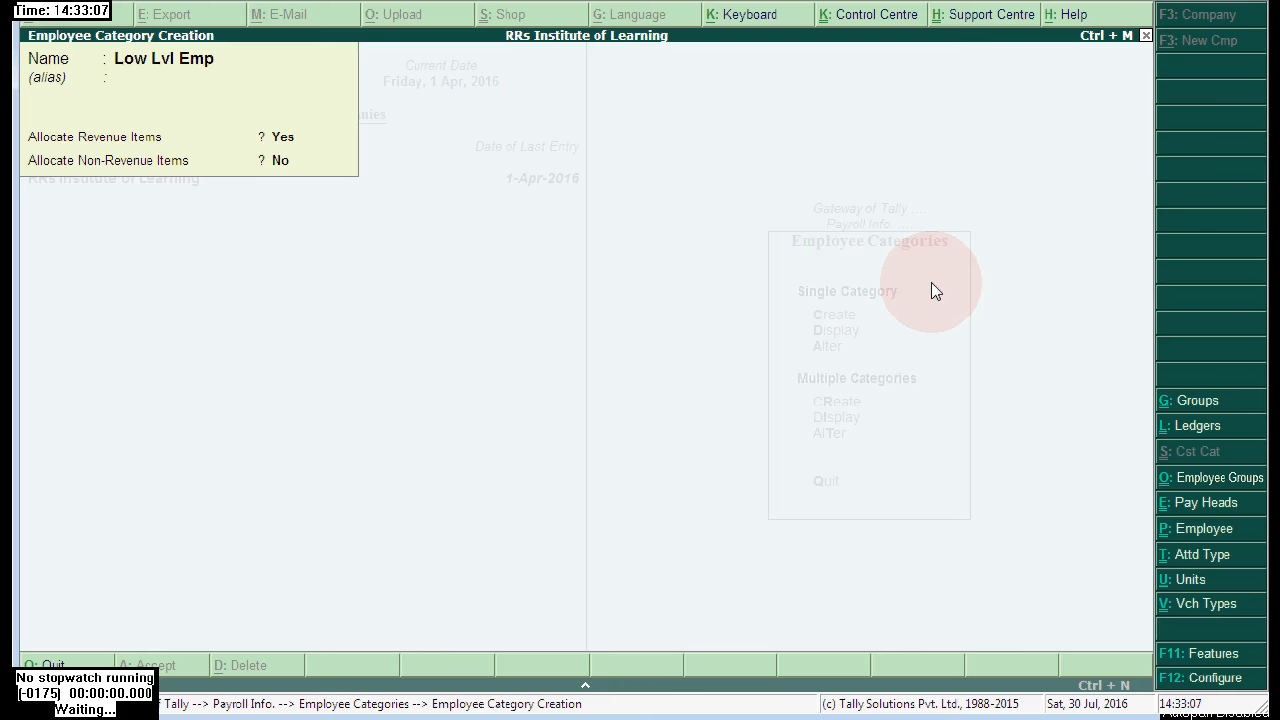
{"action": "key", "text": "Escape"}
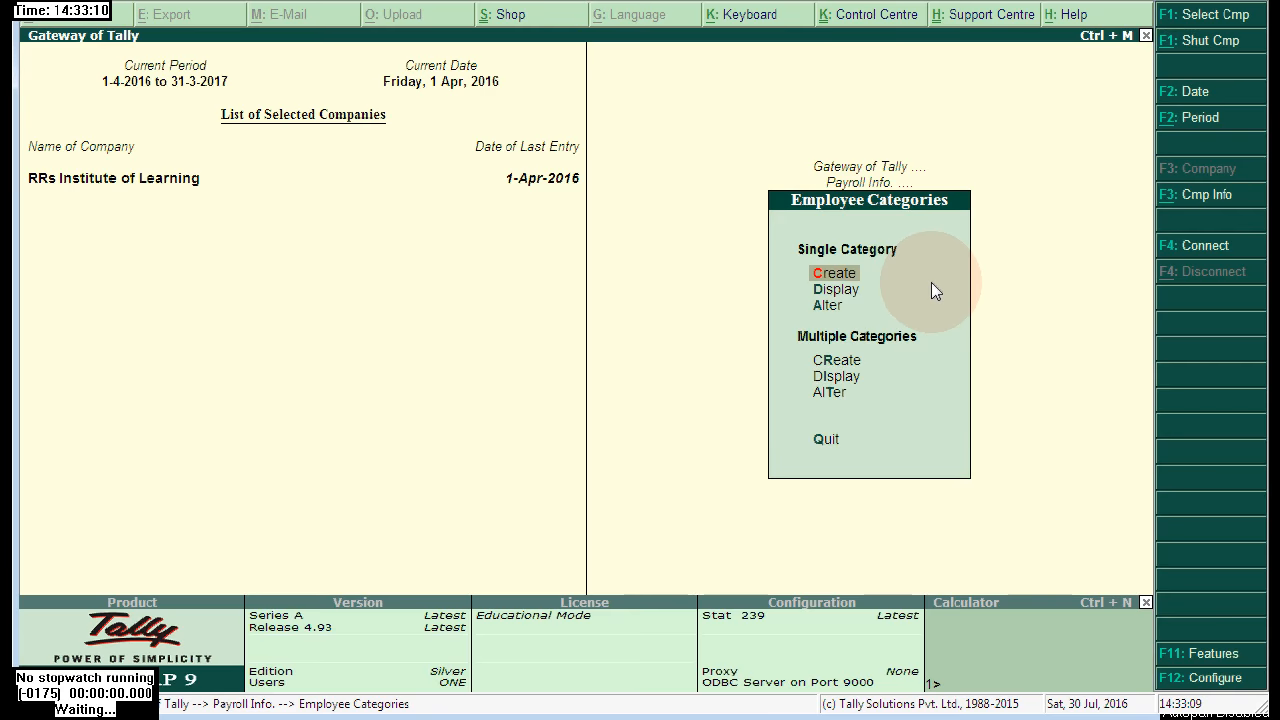
- Create the employee group 'Finance Dept' under Primary in the Higher Level Emp category
{"action": "key", "text": "Escape"}
{"action": "key", "text": "Down"}
{"action": "key", "text": "Return"}
{"action": "key", "text": "Return"}
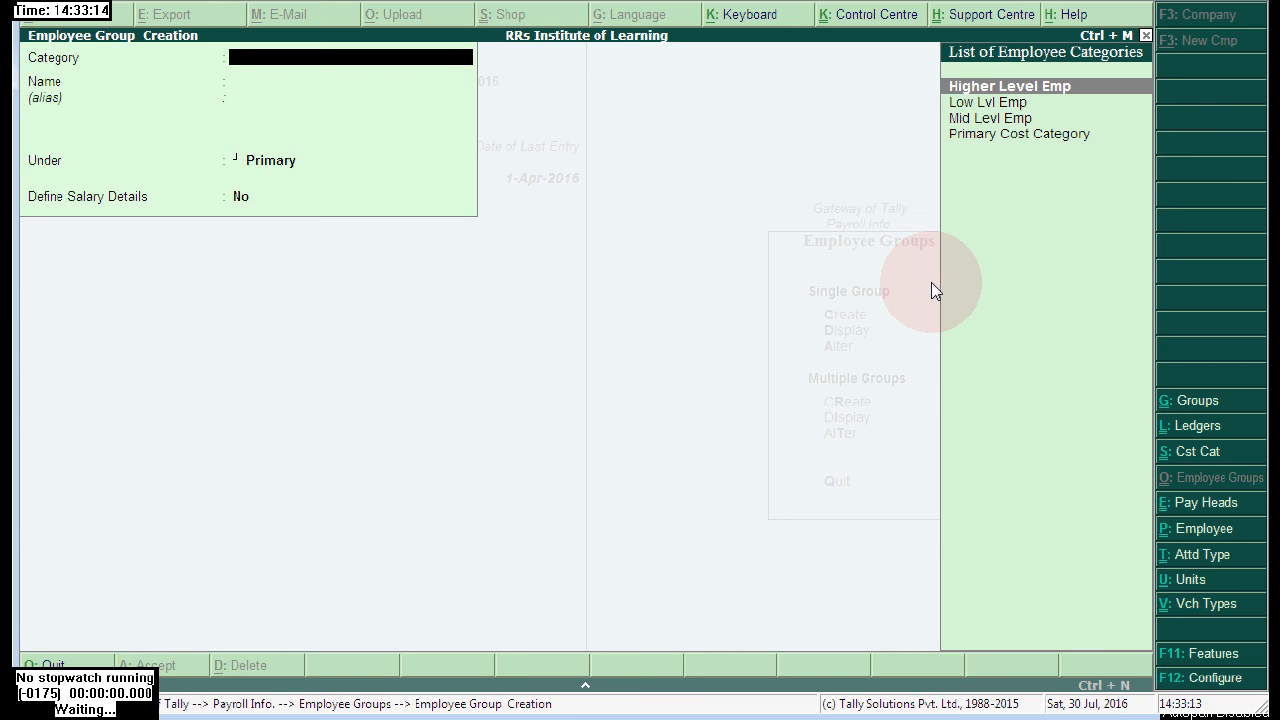
{"action": "key", "text": "Down"}
{"action": "key", "text": "Down"}
{"action": "key", "text": "Up"}
{"action": "key", "text": "Up"}
{"action": "key", "text": "Return"}
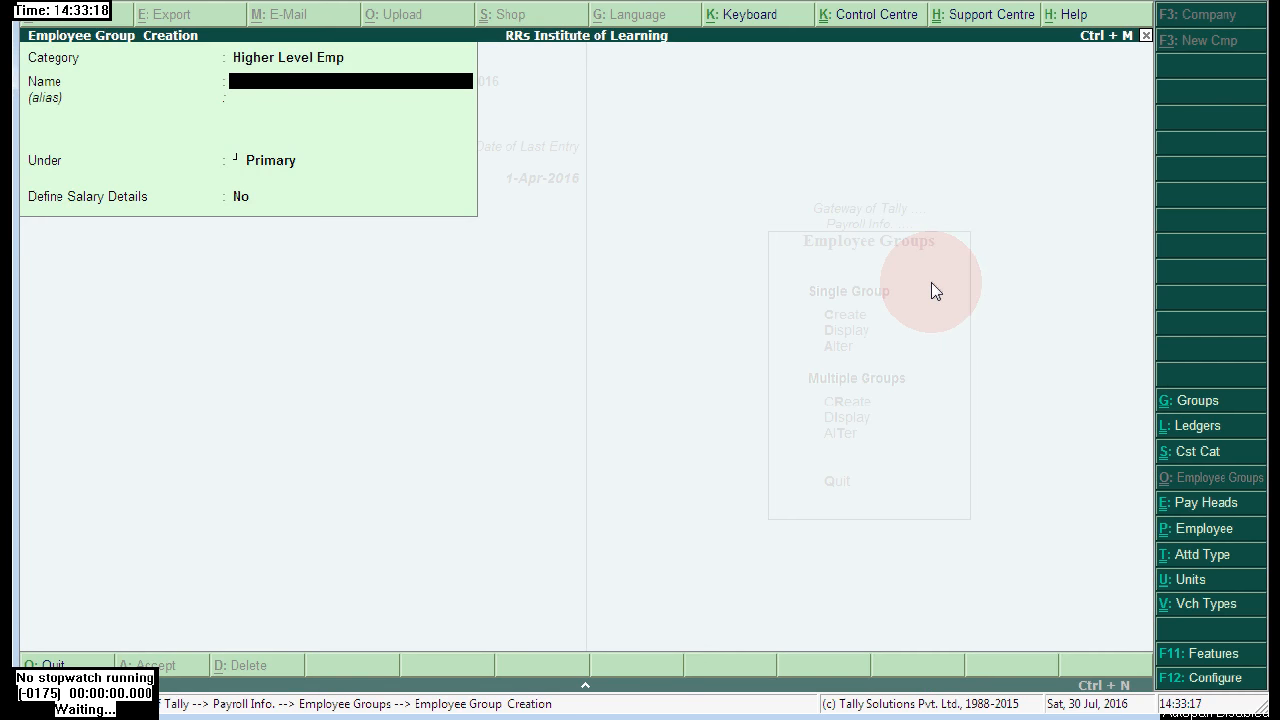
{"action": "type", "text": "Finance Dept"}
{"action": "key", "text": "Return"}
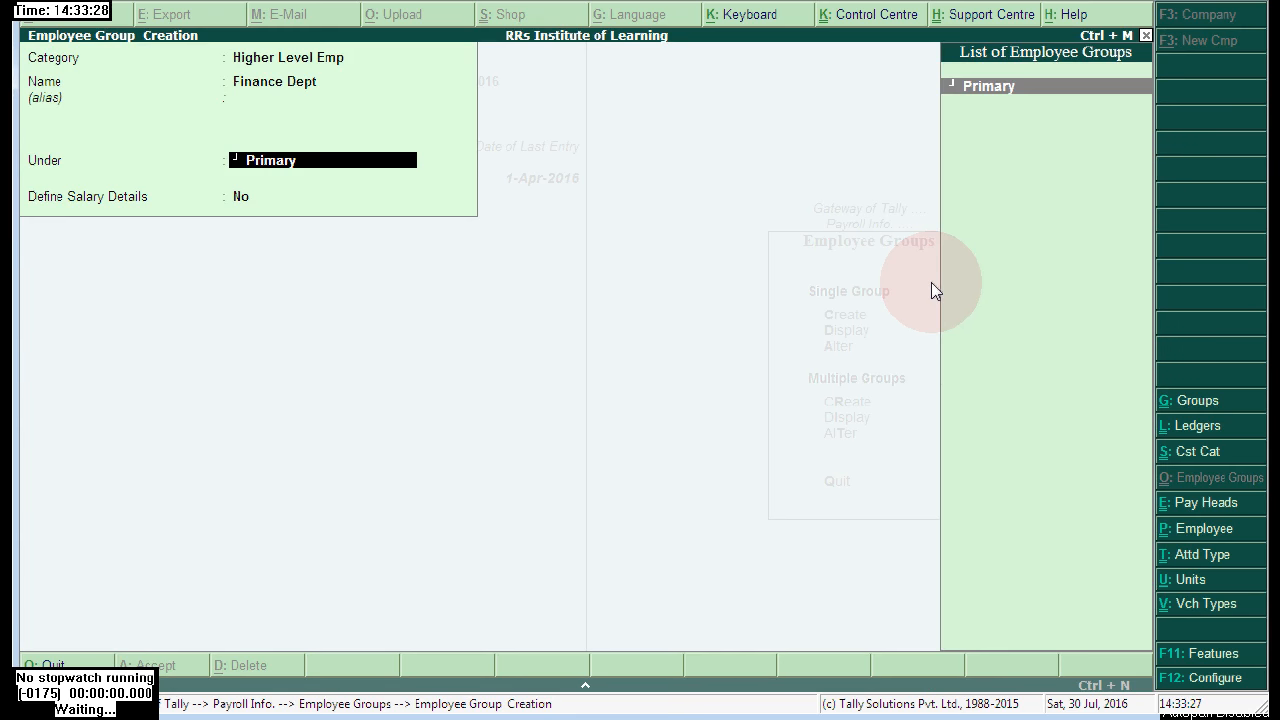
{"action": "key", "text": "Return"}
{"action": "key", "text": "Return"}
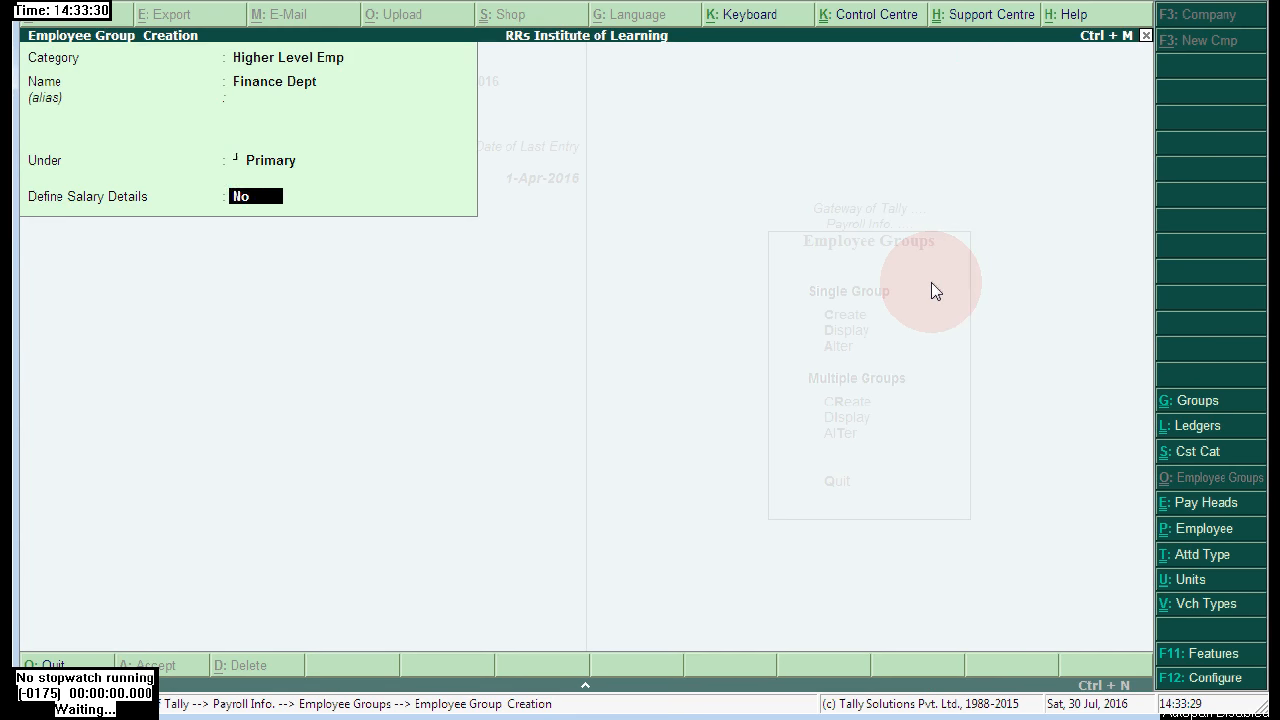
{"action": "key", "text": "Return"}
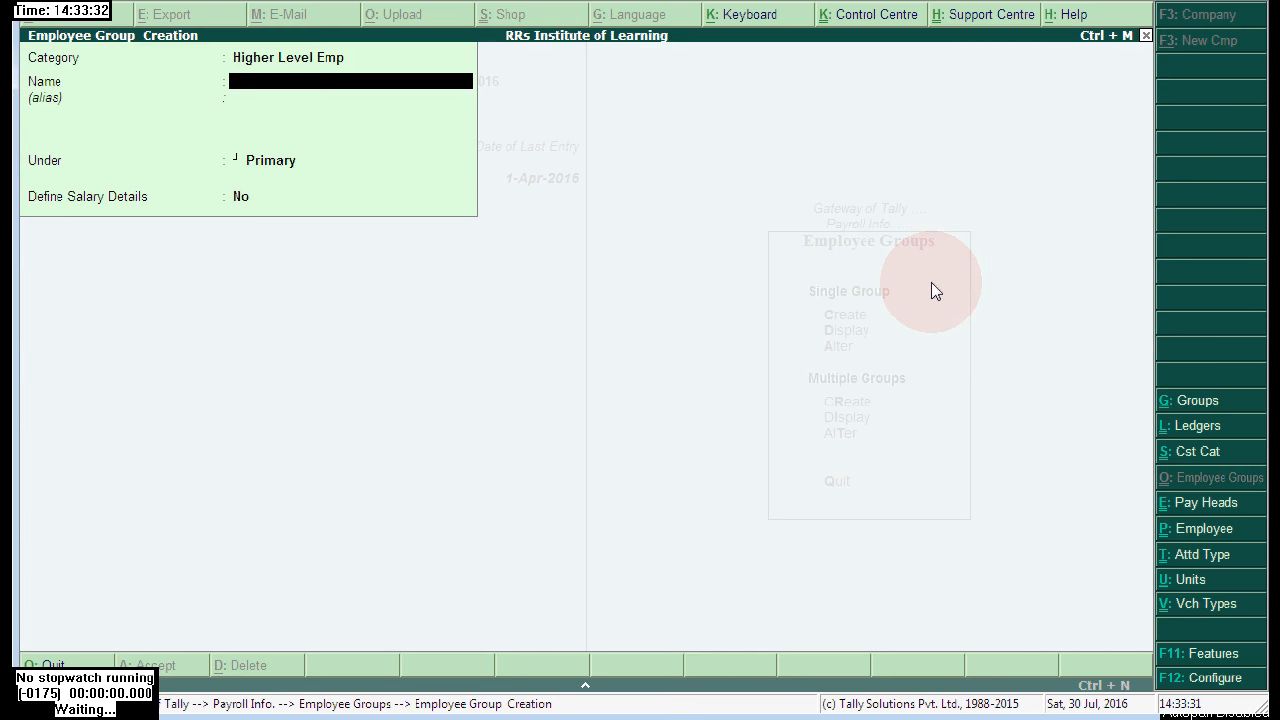
- Add the employee group 'Accounts Dept' the same way, then close the form
{"action": "type", "text": "Accounts Dept"}
{"action": "key", "text": "Return"}
{"action": "key", "text": "Return"}
{"action": "key", "text": "Return"}
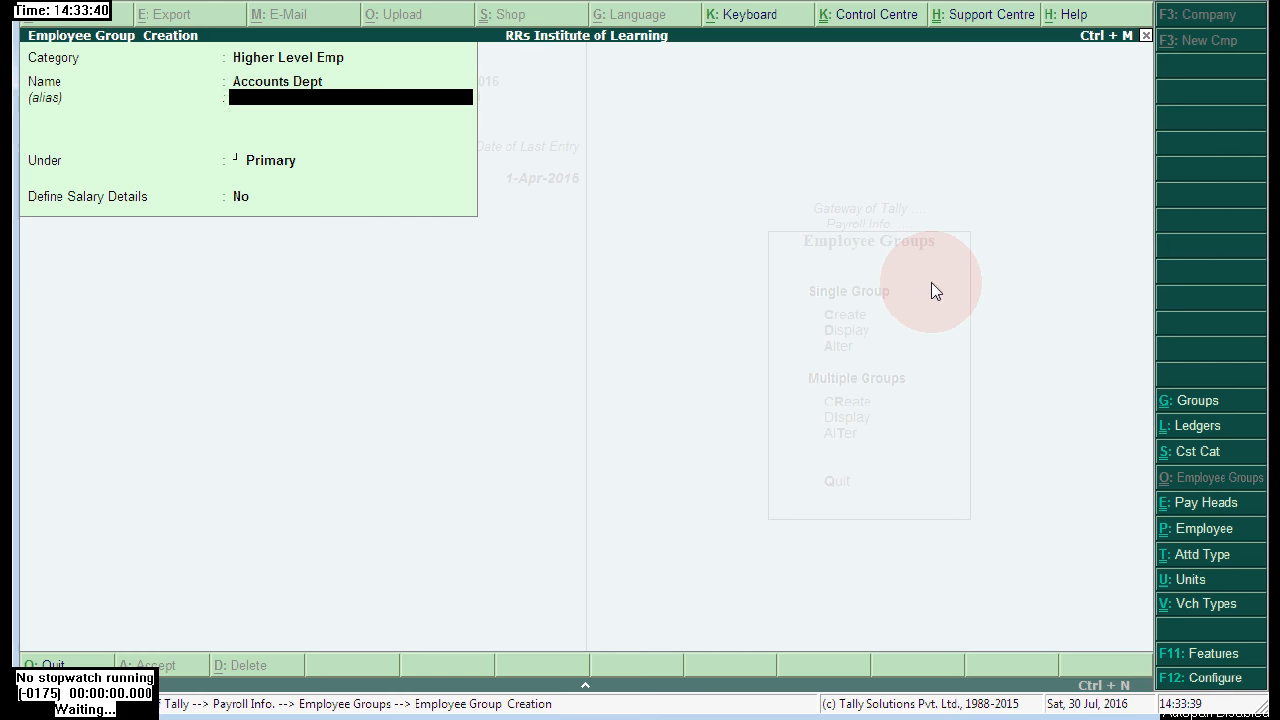
{"action": "key", "text": "Return"}
{"action": "key", "text": "Return"}
{"action": "key", "text": "Escape"}
{"action": "key", "text": "Return"}
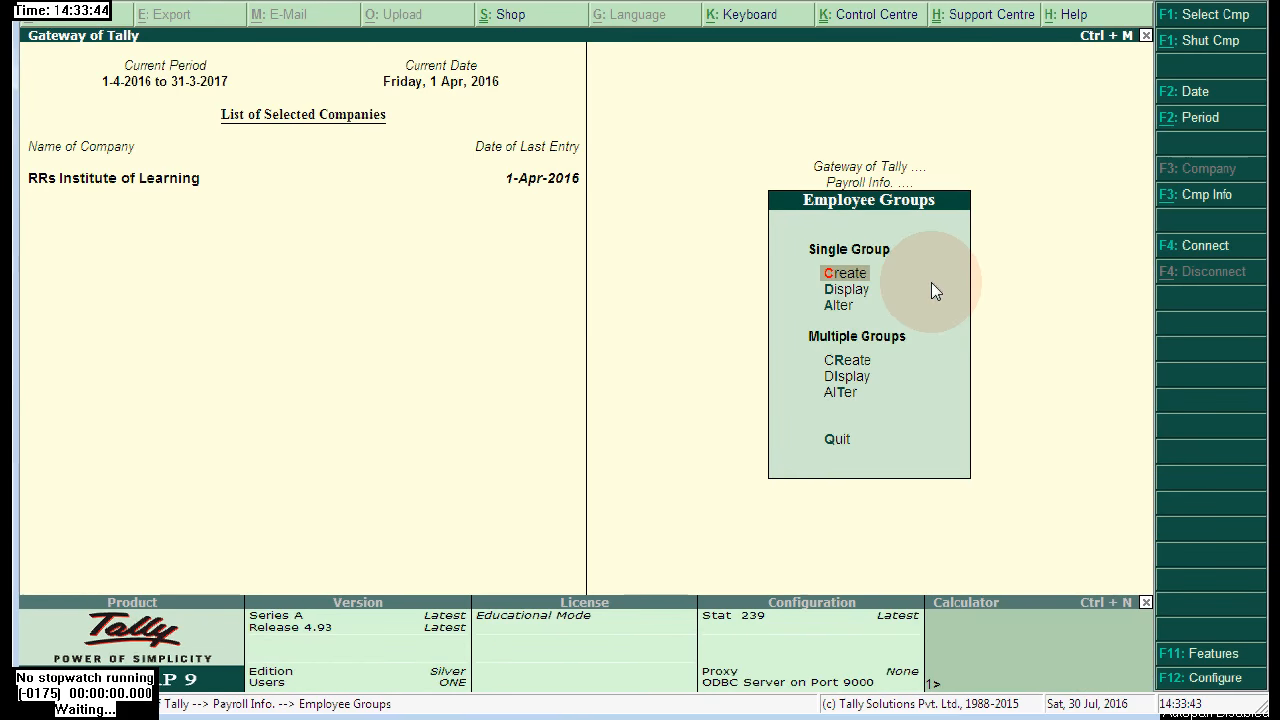
- Go to Pay Heads creation under Payroll Info
{"action": "key", "text": "Escape"}
{"action": "key", "text": "Down"}
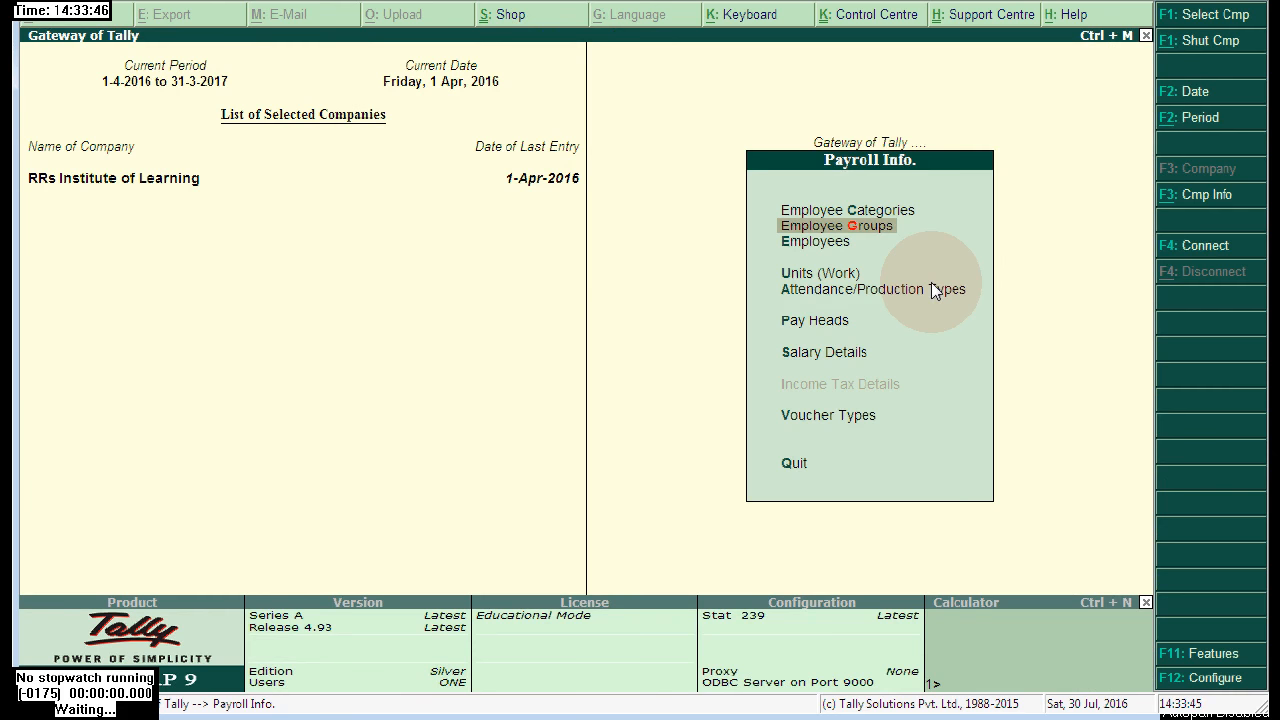
{"action": "key", "text": "Down"}
{"action": "key", "text": "Down"}
{"action": "key", "text": "Down"}
{"action": "key", "text": "Down"}
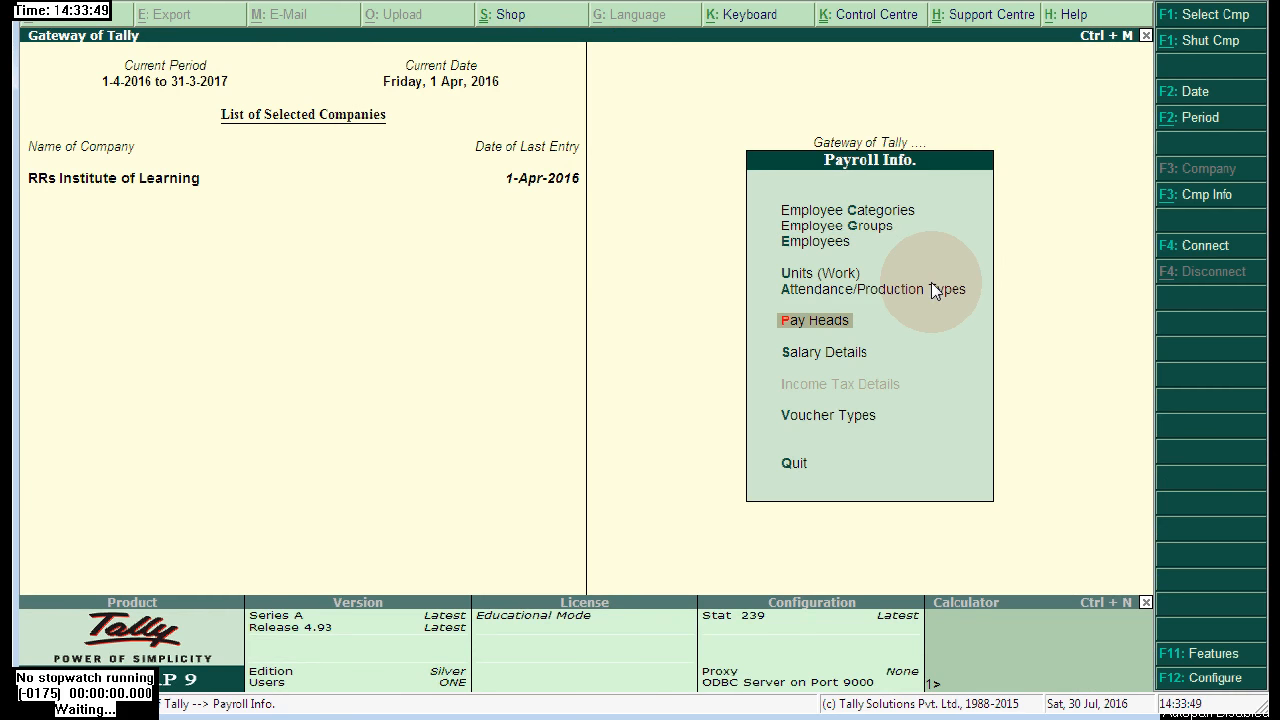
{"action": "left_click", "coordinate": [836, 330]}
{"action": "left_click", "coordinate": [880, 294]}
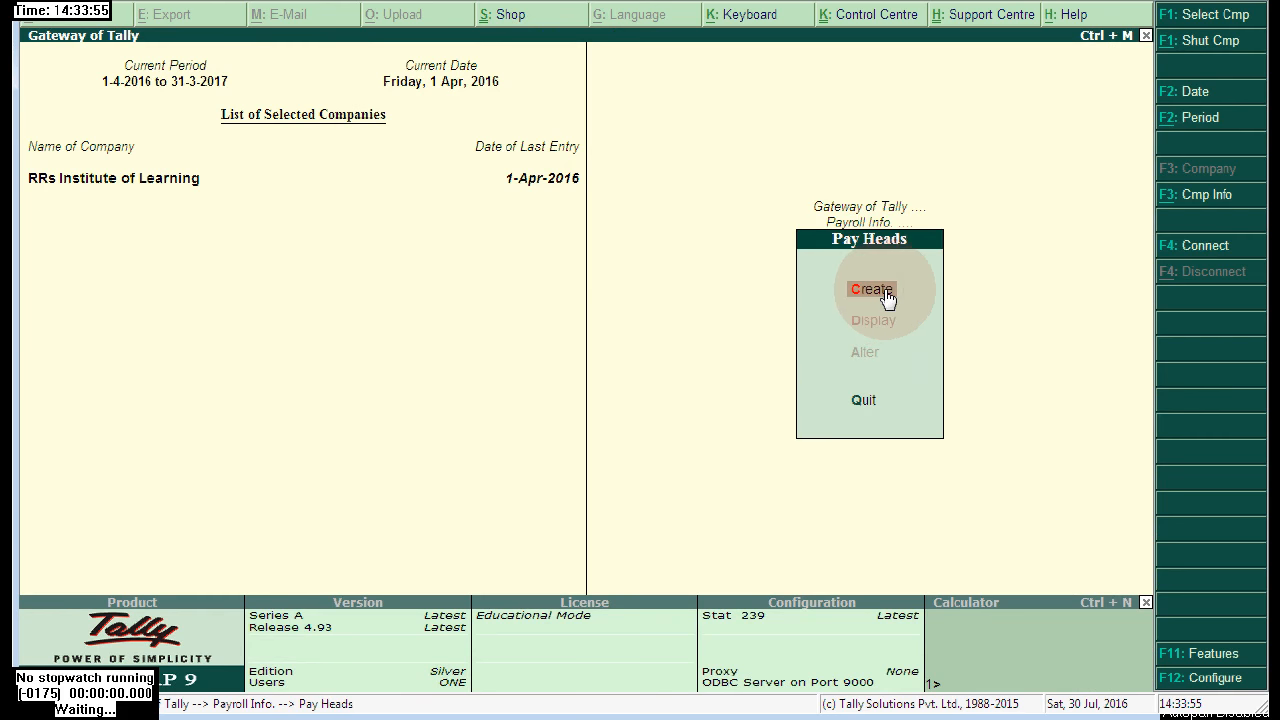
- Name the pay head 'Basic Salary': Earnings for Employees, Variable, under Indirect Expenses
{"action": "type", "text": "Basic"}
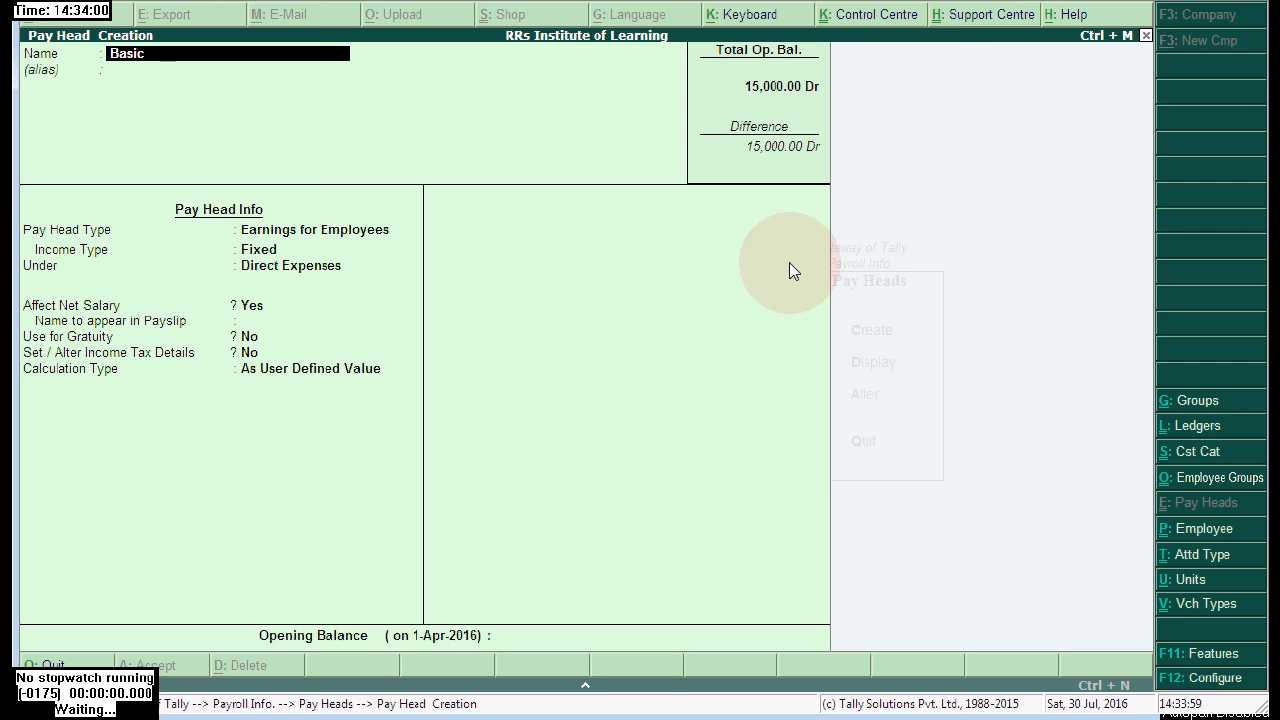
{"action": "type", "text": " Salary"}
{"action": "key", "text": "Return"}
{"action": "key", "text": "Return"}
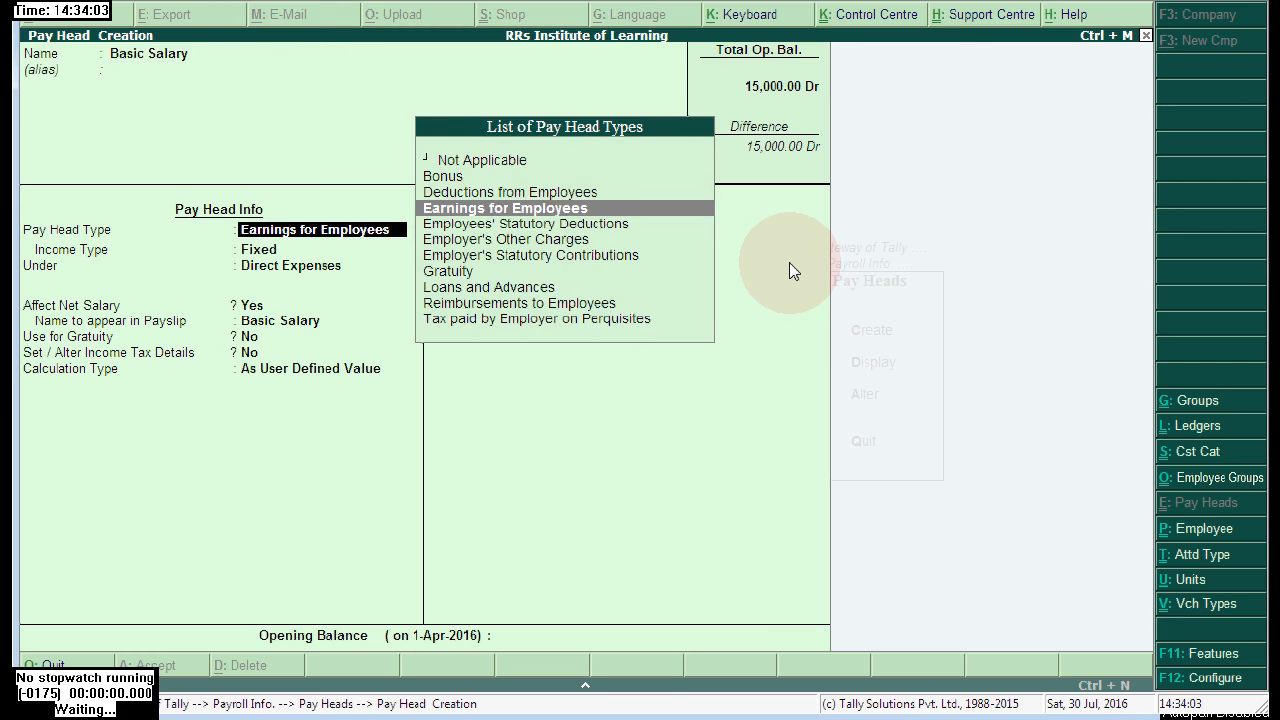
{"action": "key", "text": "Return"}
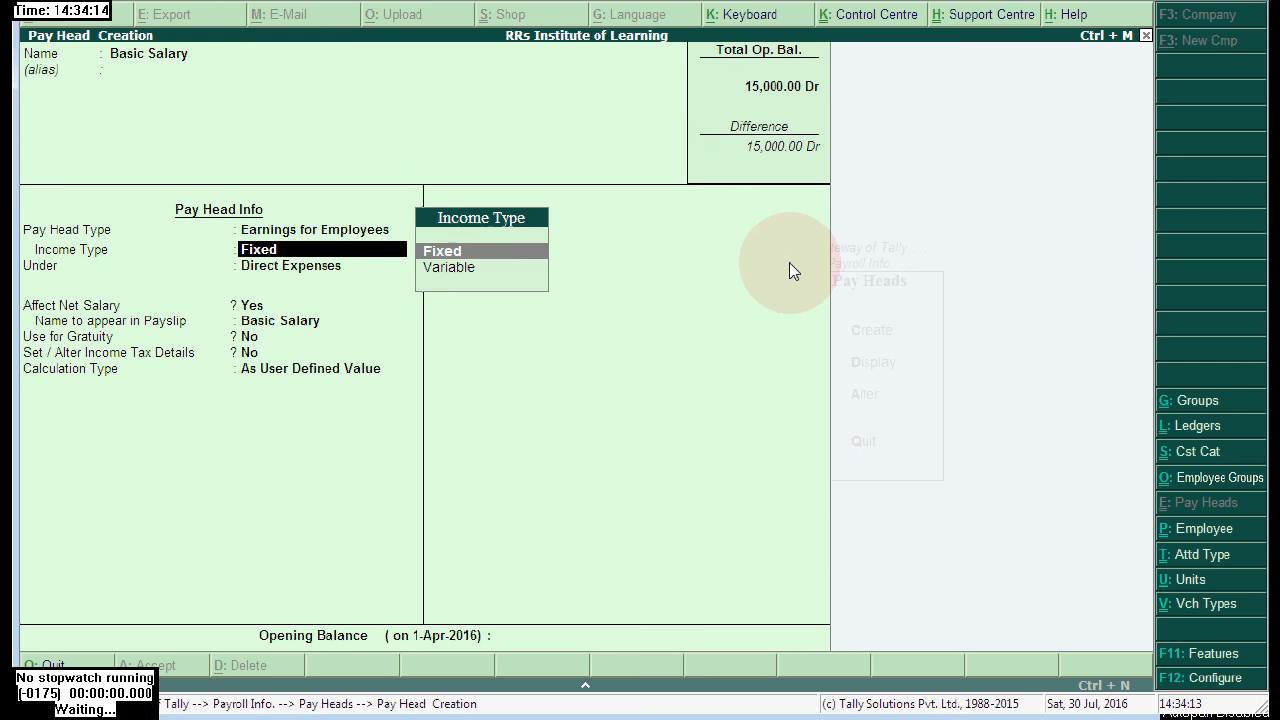
{"action": "key", "text": "Down"}
{"action": "key", "text": "Return"}
{"action": "key", "text": "Down"}
{"action": "key", "text": "Down"}
{"action": "key", "text": "Down"}
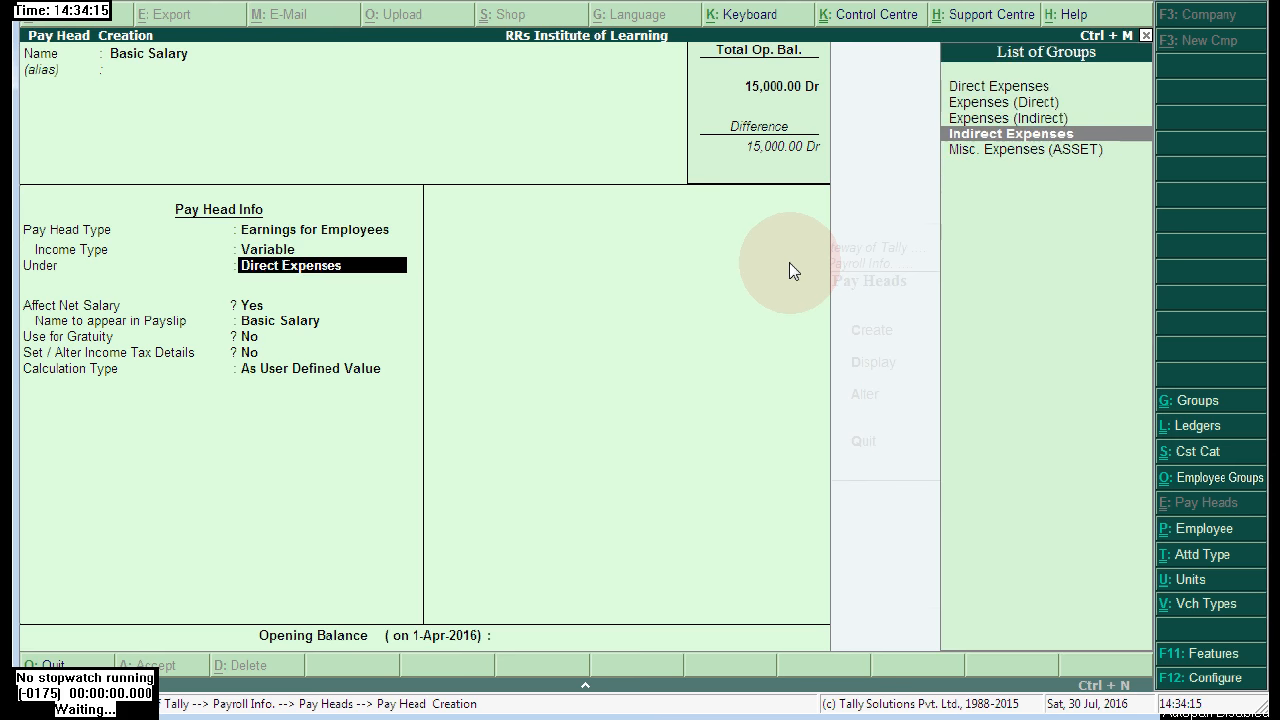
{"action": "key", "text": "Return"}
- Calculate Basic Salary On Attendance using Present, per Months, As Per Calendar Period
{"action": "key", "text": "Return"}
{"action": "key", "text": "Return"}
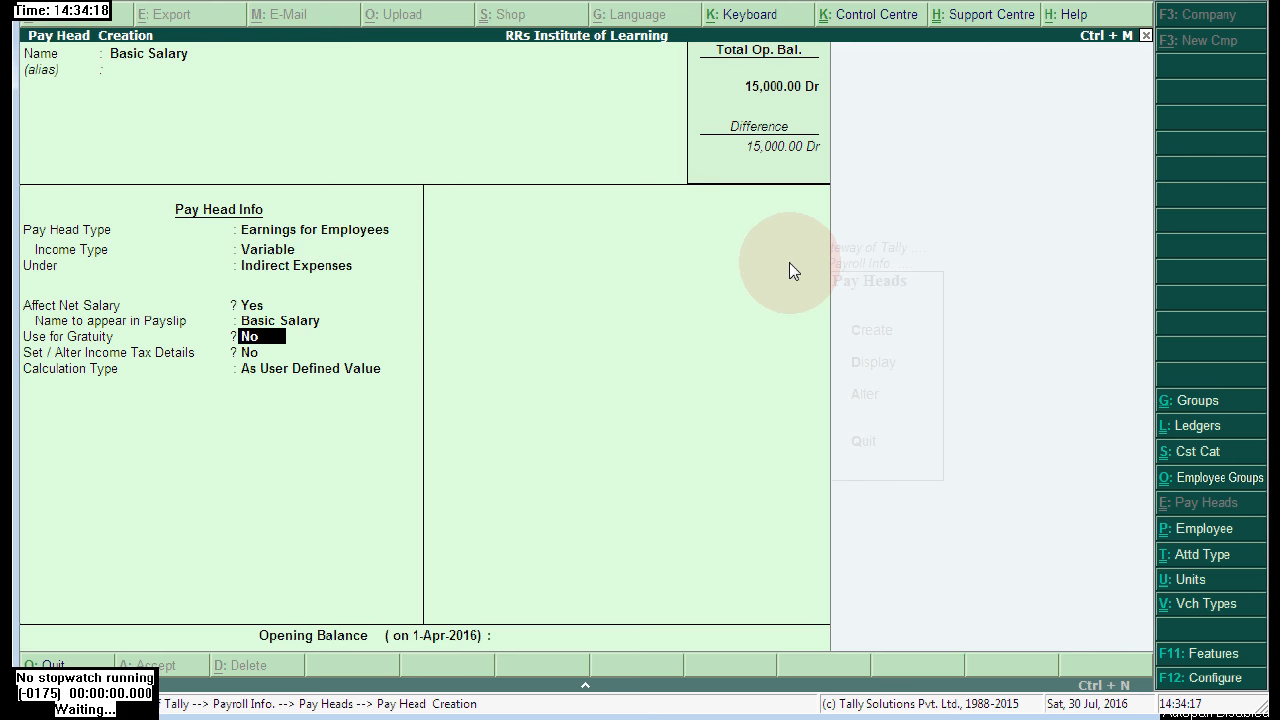
{"action": "key", "text": "Return"}
{"action": "key", "text": "Return"}
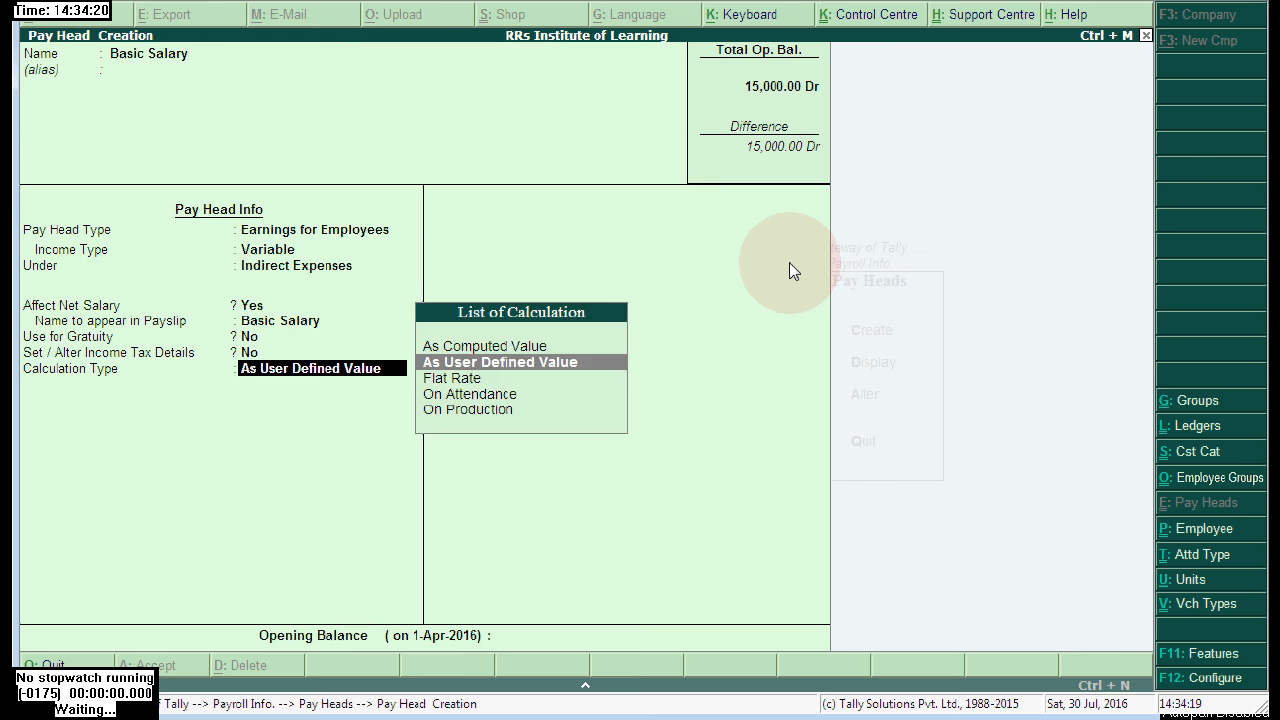
{"action": "key", "text": "Down"}
{"action": "key", "text": "Down"}
{"action": "key", "text": "Down"}
{"action": "key", "text": "Up"}
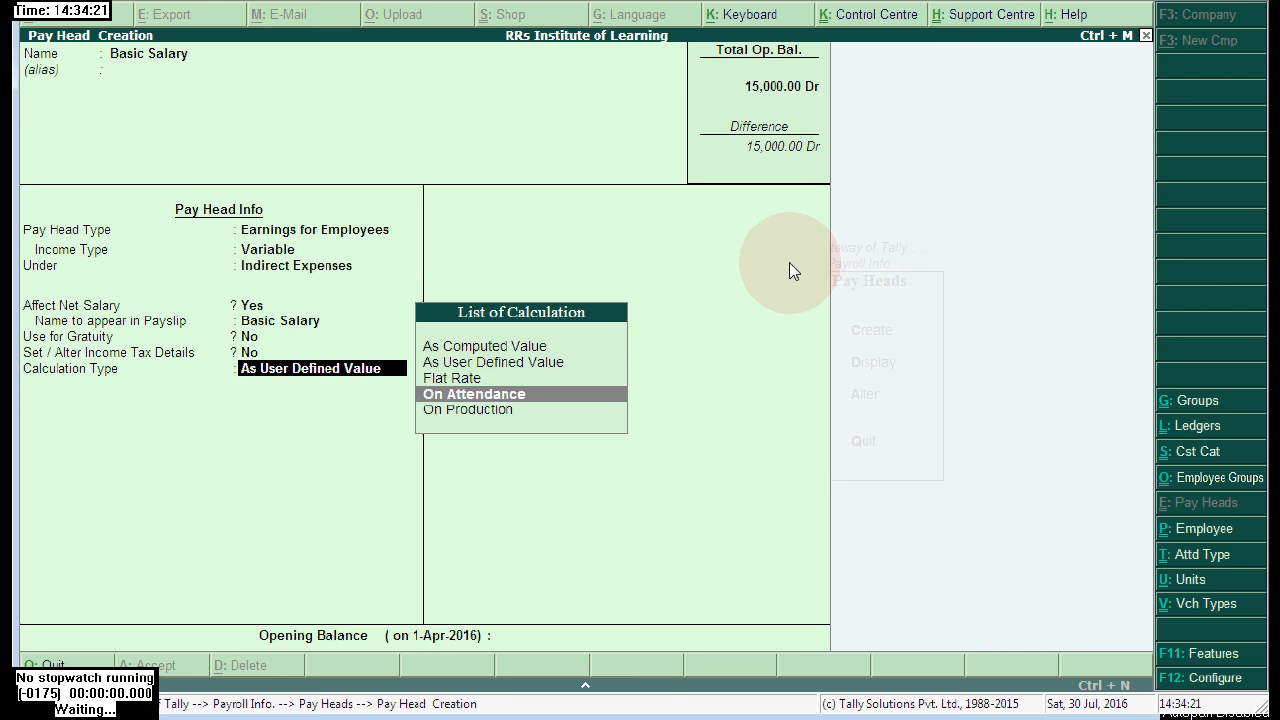
{"action": "key", "text": "Return"}
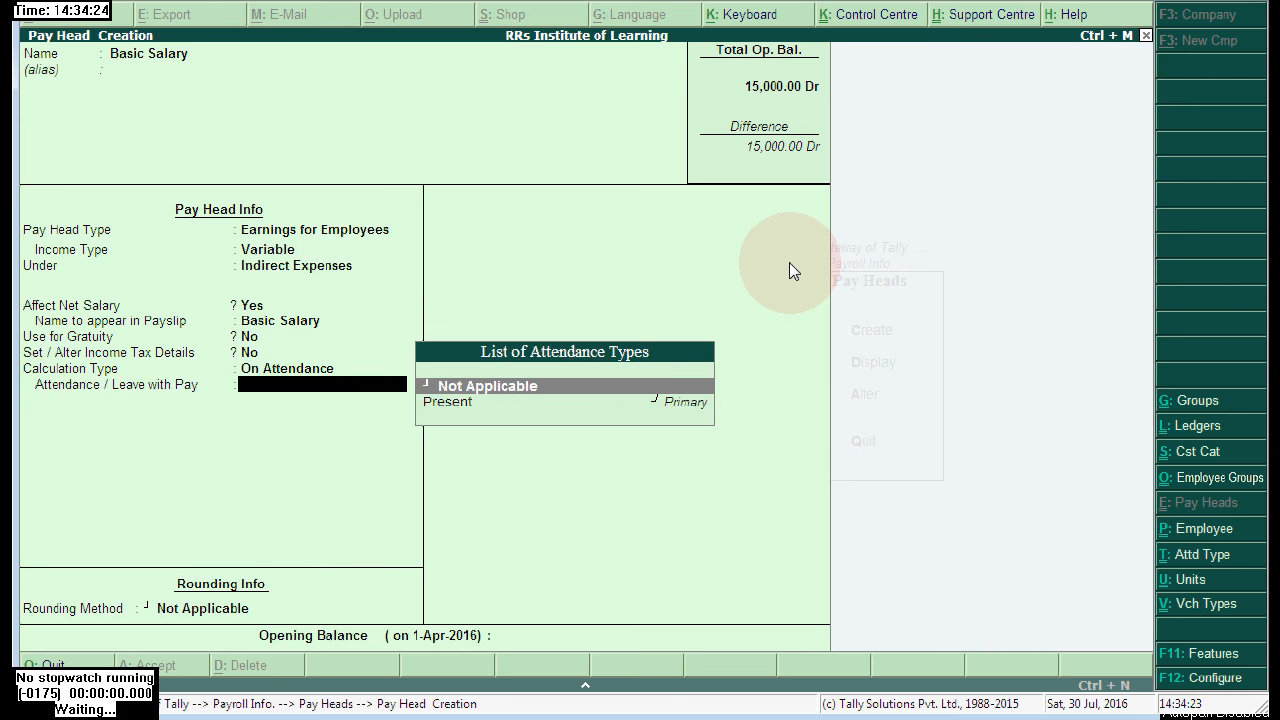
{"action": "key", "text": "Down"}
{"action": "key", "text": "Return"}
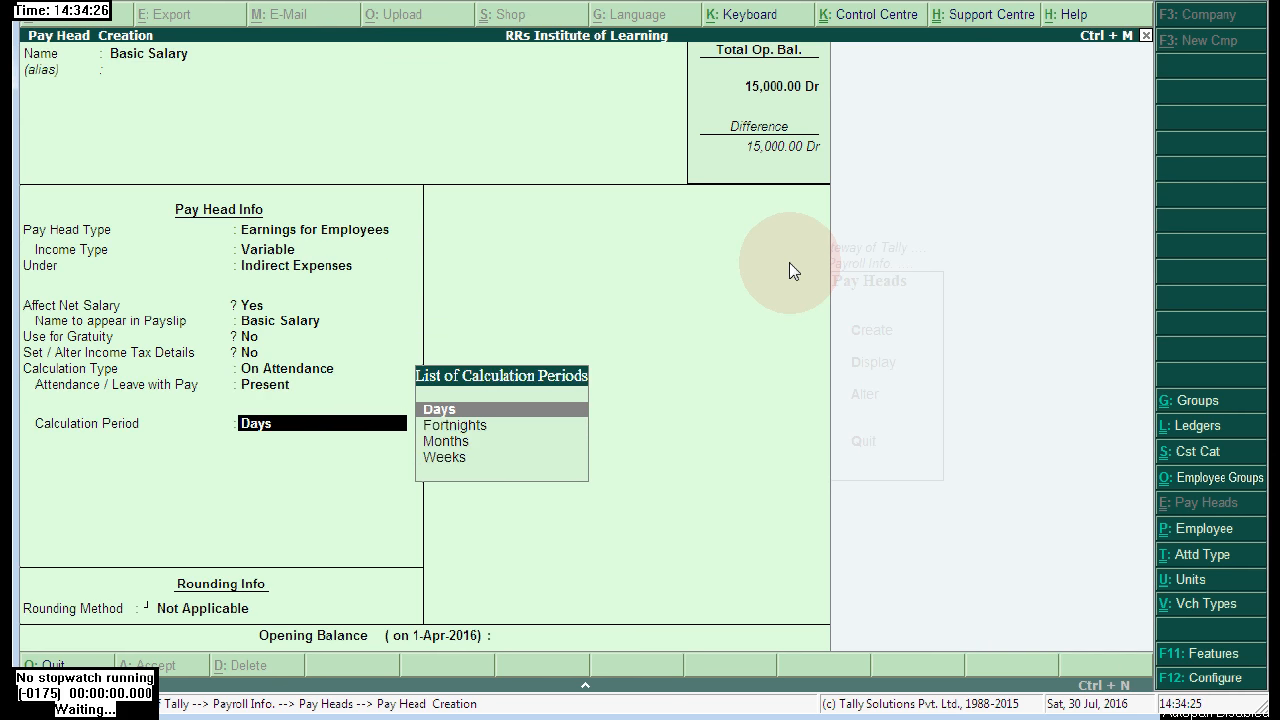
{"action": "key", "text": "Down"}
{"action": "key", "text": "Down"}
{"action": "key", "text": "Return"}
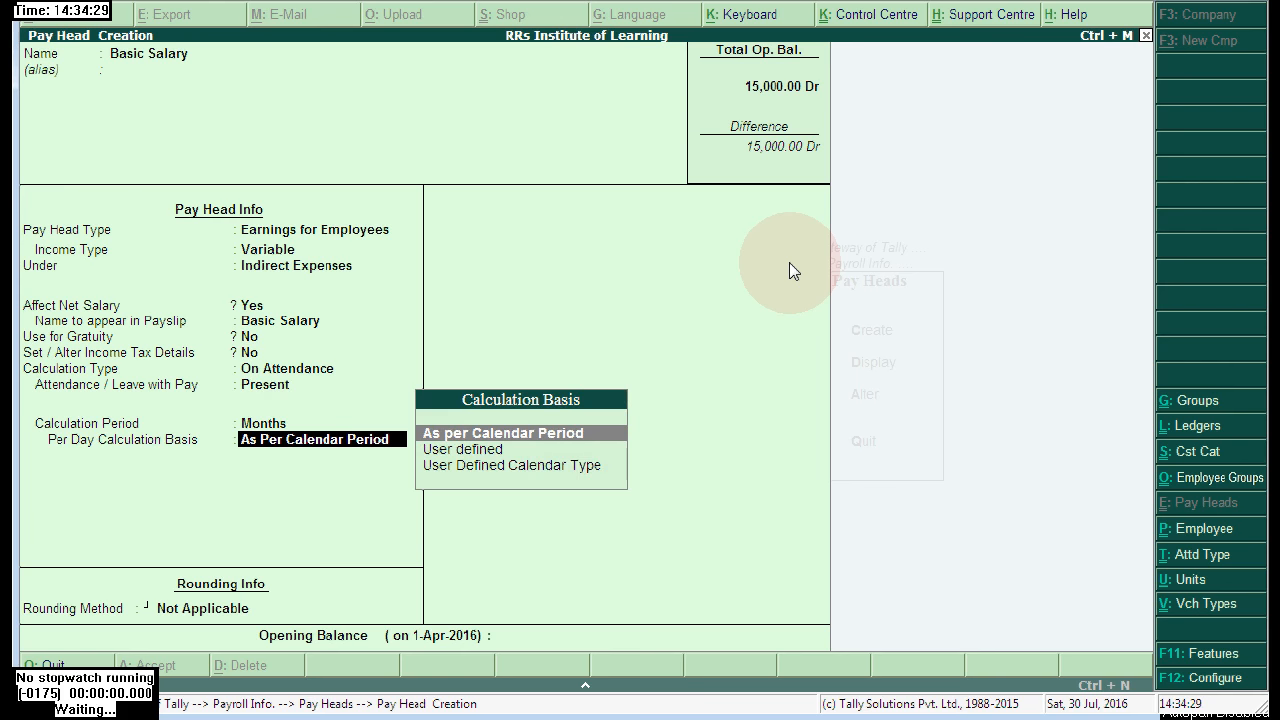
{"action": "key", "text": "Return"}
{"action": "key", "text": "Return"}
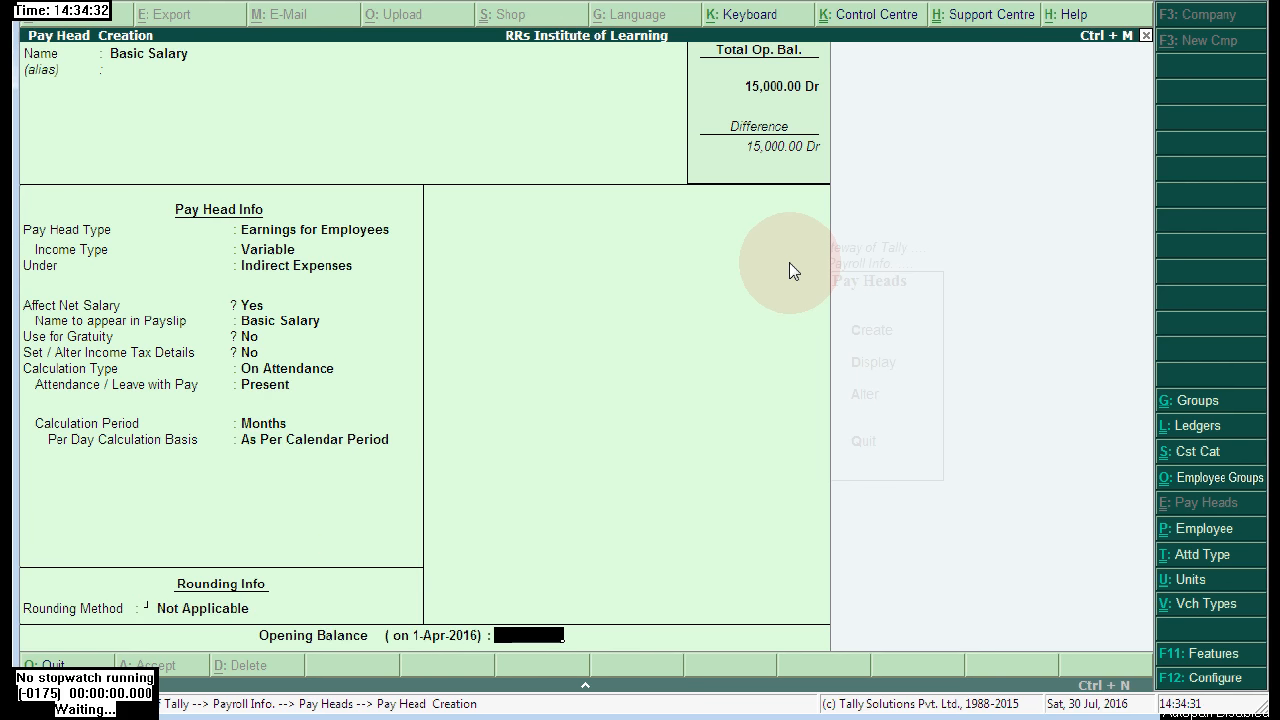
{"action": "key", "text": "Return"}
{"action": "key", "text": "Return"}
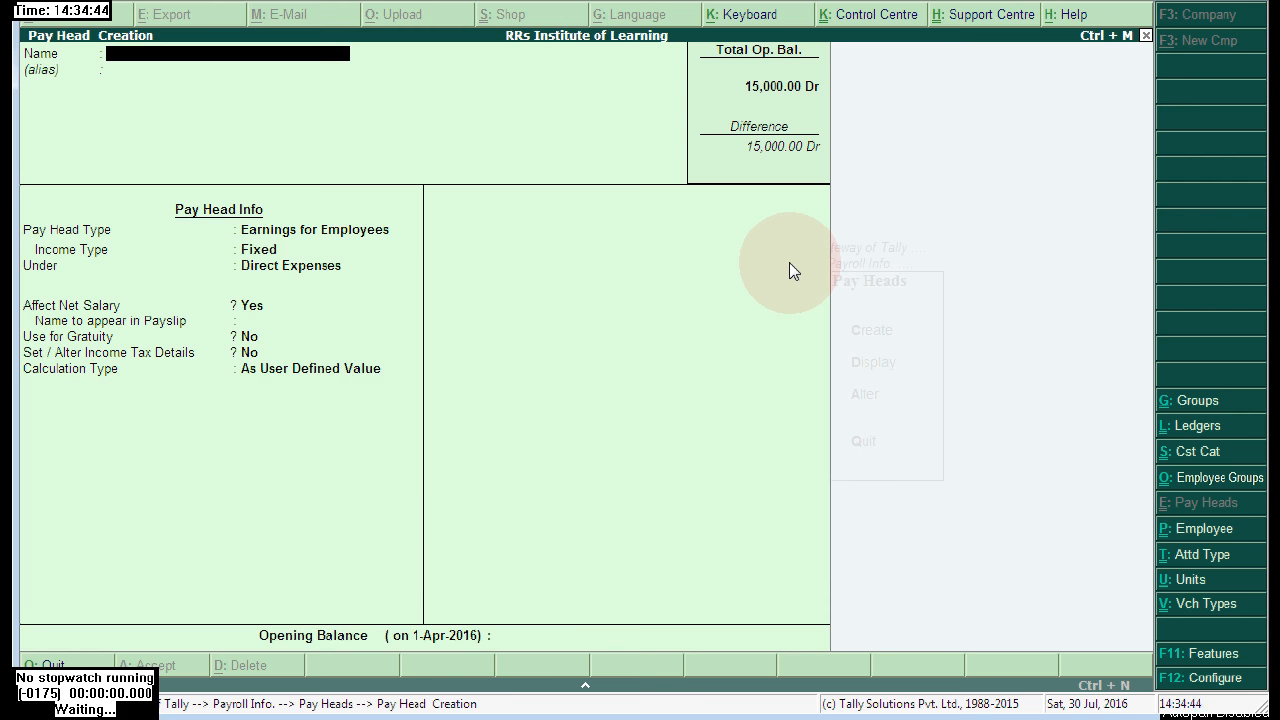
- Create the 'H R A' pay head as Fixed Earnings for Employees under Indirect Expenses
{"action": "type", "text": "H R a"}
{"action": "key", "text": "Return"}
{"action": "key", "text": "Return"}
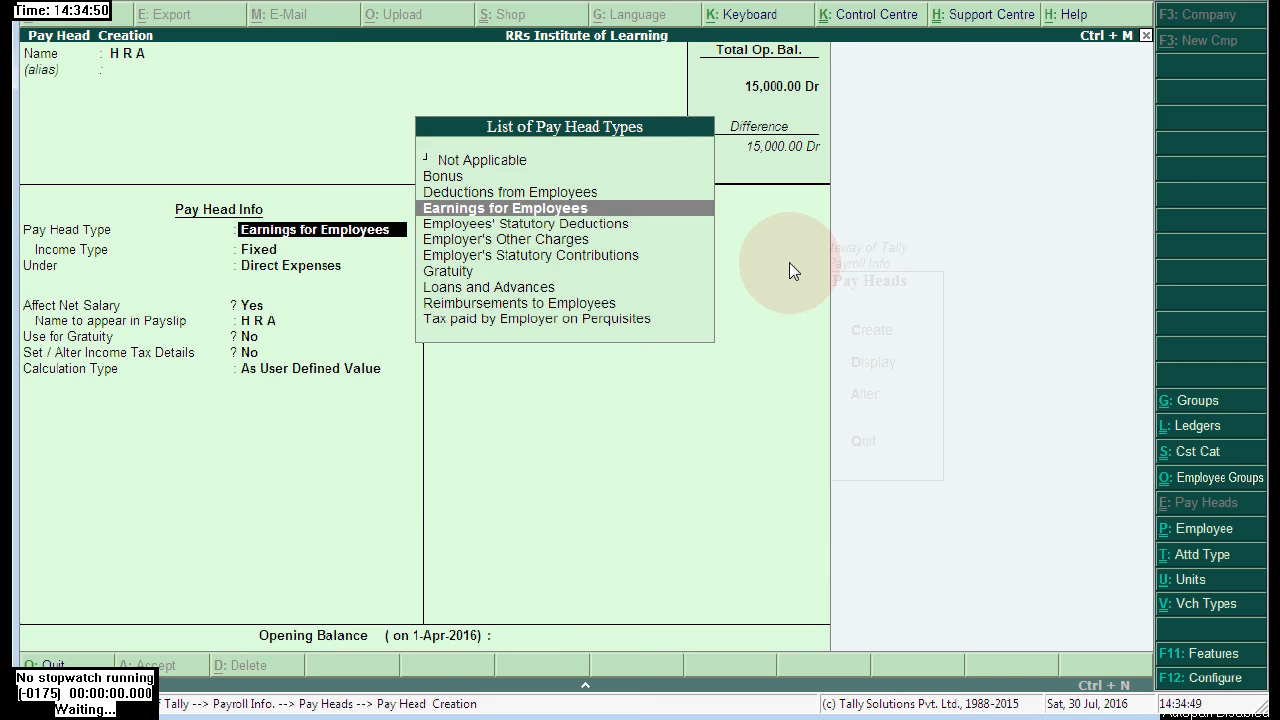
{"action": "key", "text": "Return"}
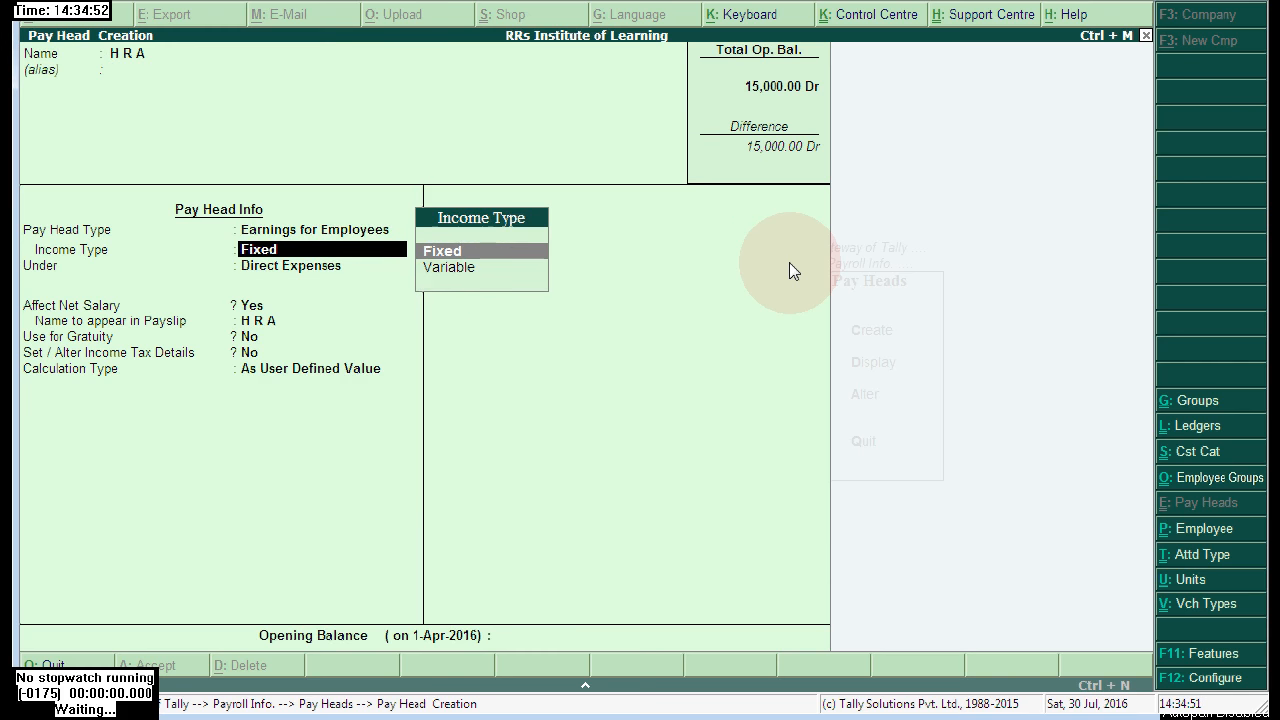
{"action": "key", "text": "Return"}
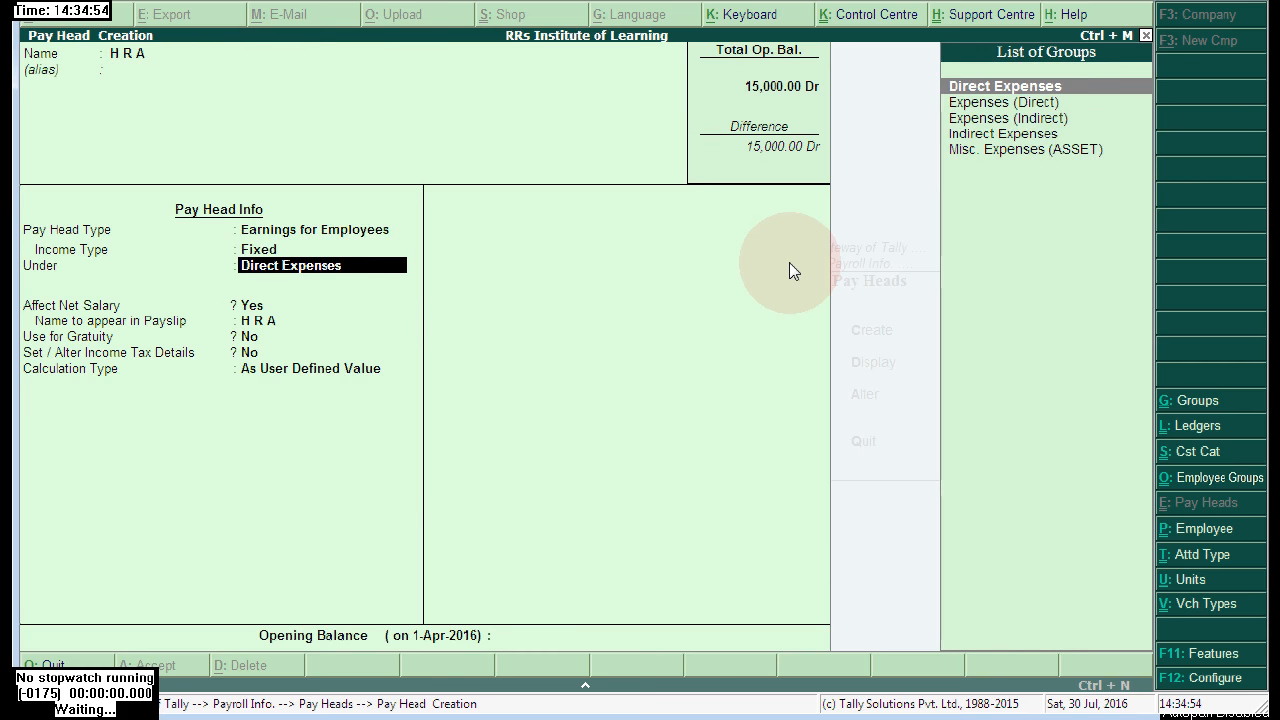
{"action": "key", "text": "Down"}
{"action": "key", "text": "Down"}
{"action": "key", "text": "Down"}
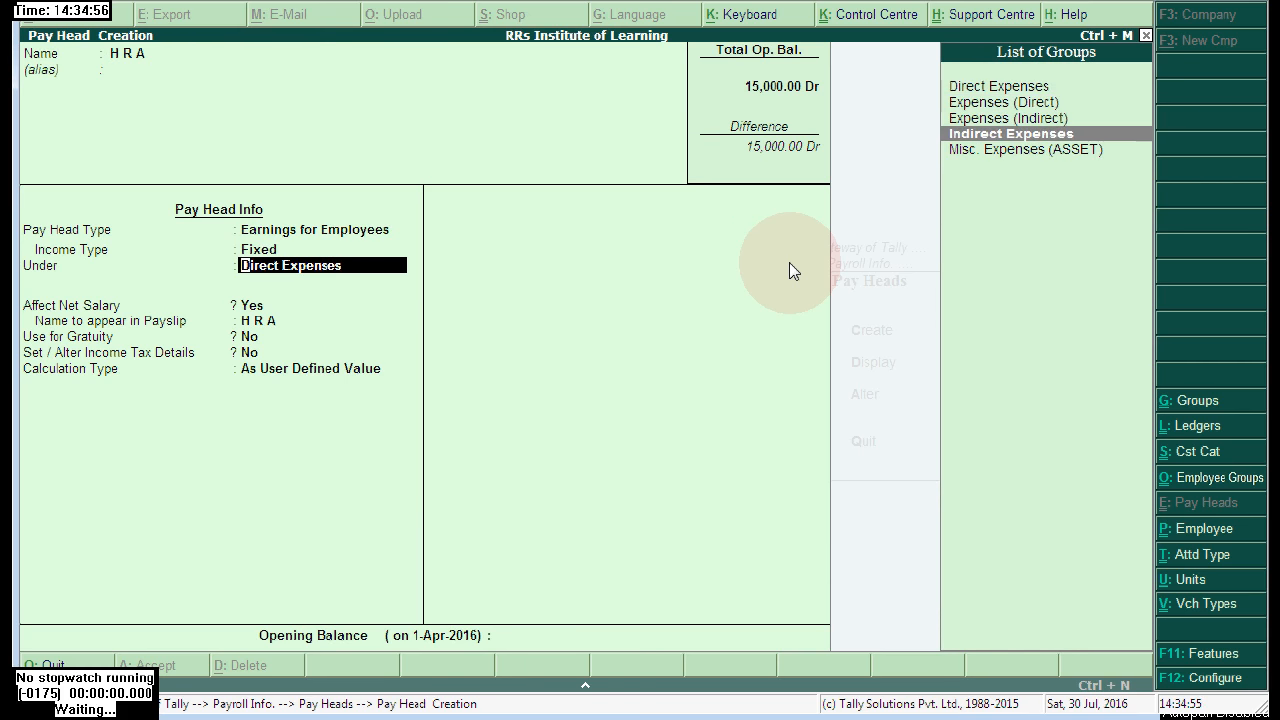
{"action": "key", "text": "Return"}
{"action": "key", "text": "Return"}
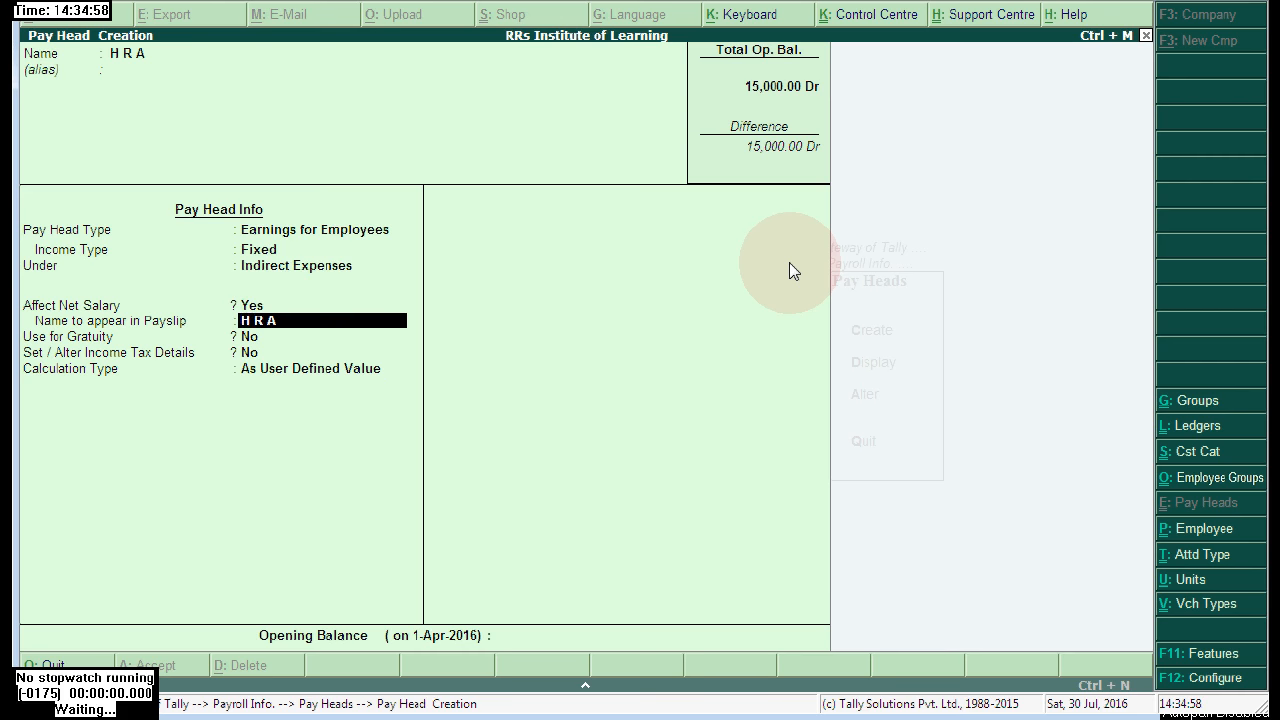
- Compute H R A as a 35% percentage slab of Basic Salary from 1-Apr-2016
{"action": "key", "text": "Return"}
{"action": "key", "text": "Return"}
{"action": "key", "text": "Return"}
{"action": "key", "text": "Up"}
{"action": "key", "text": "Return"}
{"action": "key", "text": "Return"}
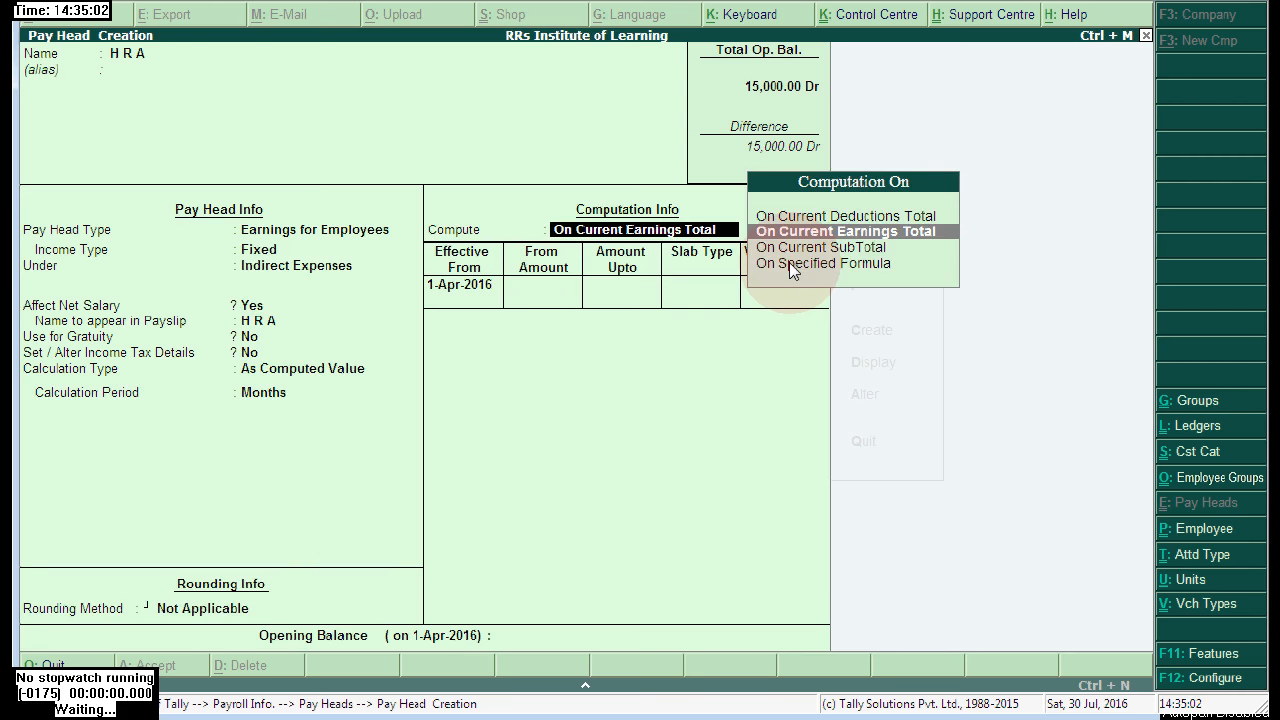
{"action": "key", "text": "Down"}
{"action": "key", "text": "Down"}
{"action": "key", "text": "Return"}
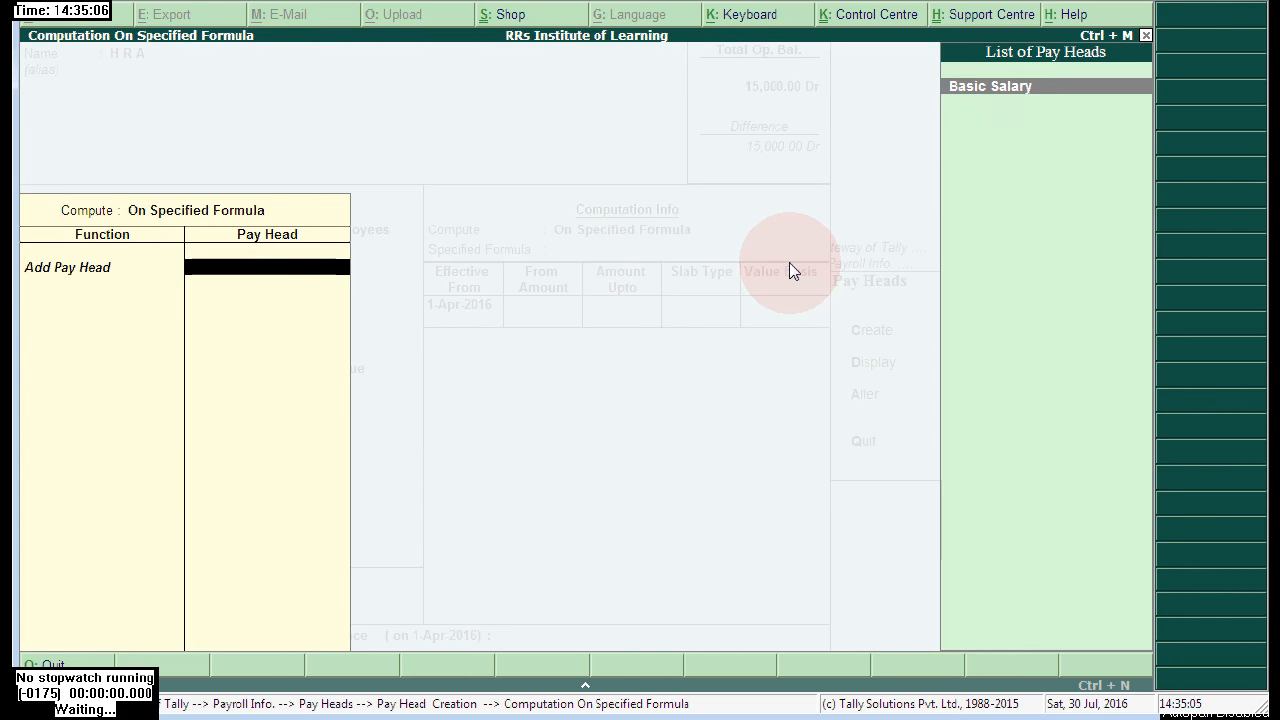
{"action": "key", "text": "Return"}
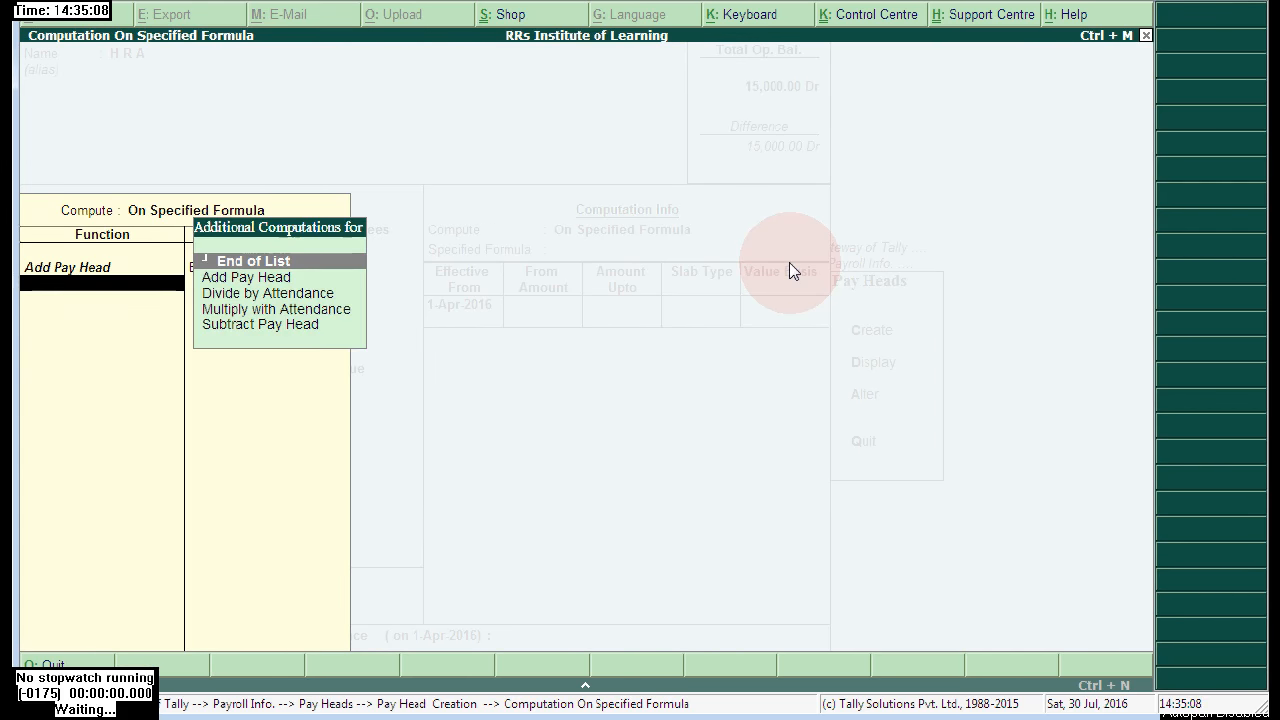
{"action": "key", "text": "Return"}
{"action": "key", "text": "Return"}
{"action": "key", "text": "Return"}
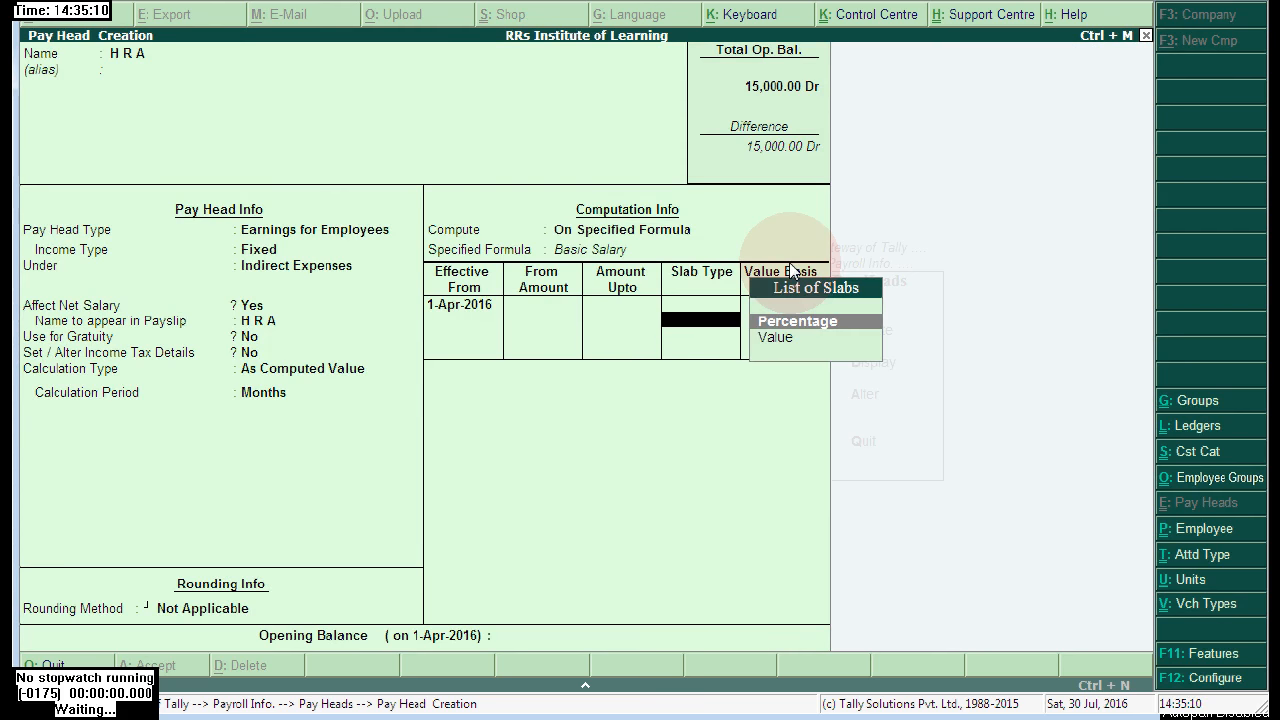
{"action": "key", "text": "Return"}
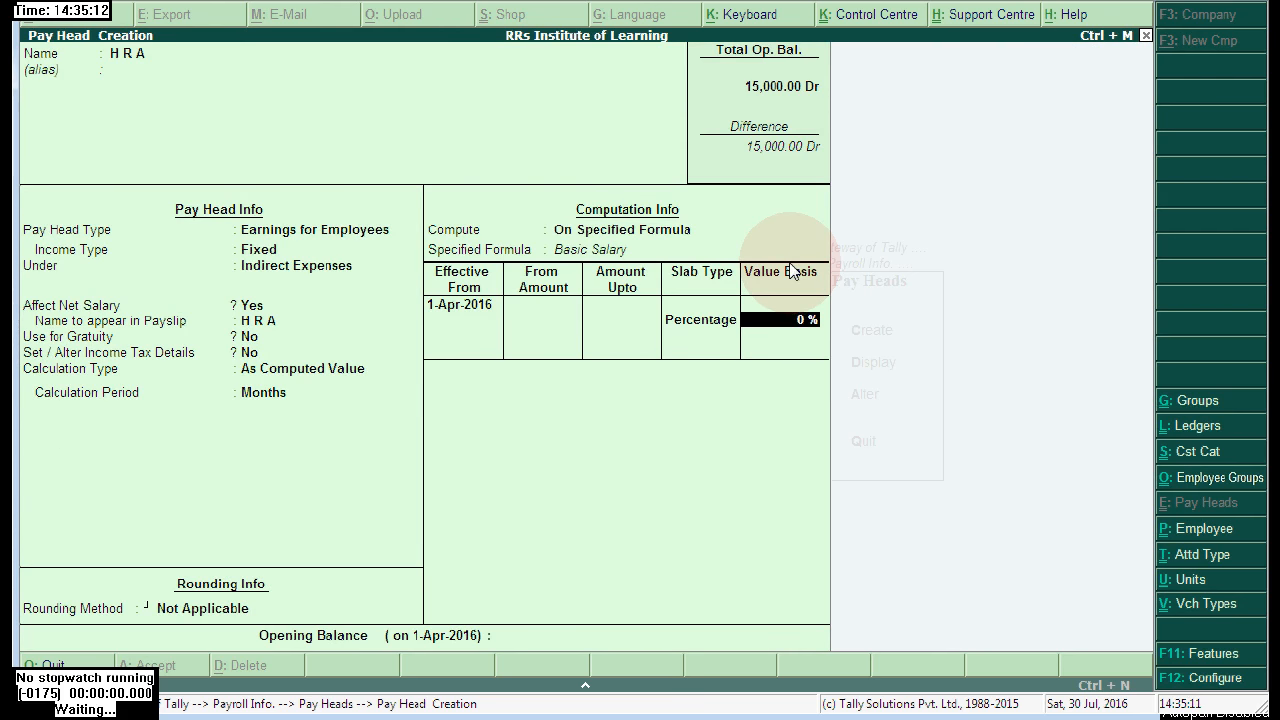
{"action": "type", "text": "35"}
{"action": "key", "text": "Return"}
{"action": "key", "text": "Return"}
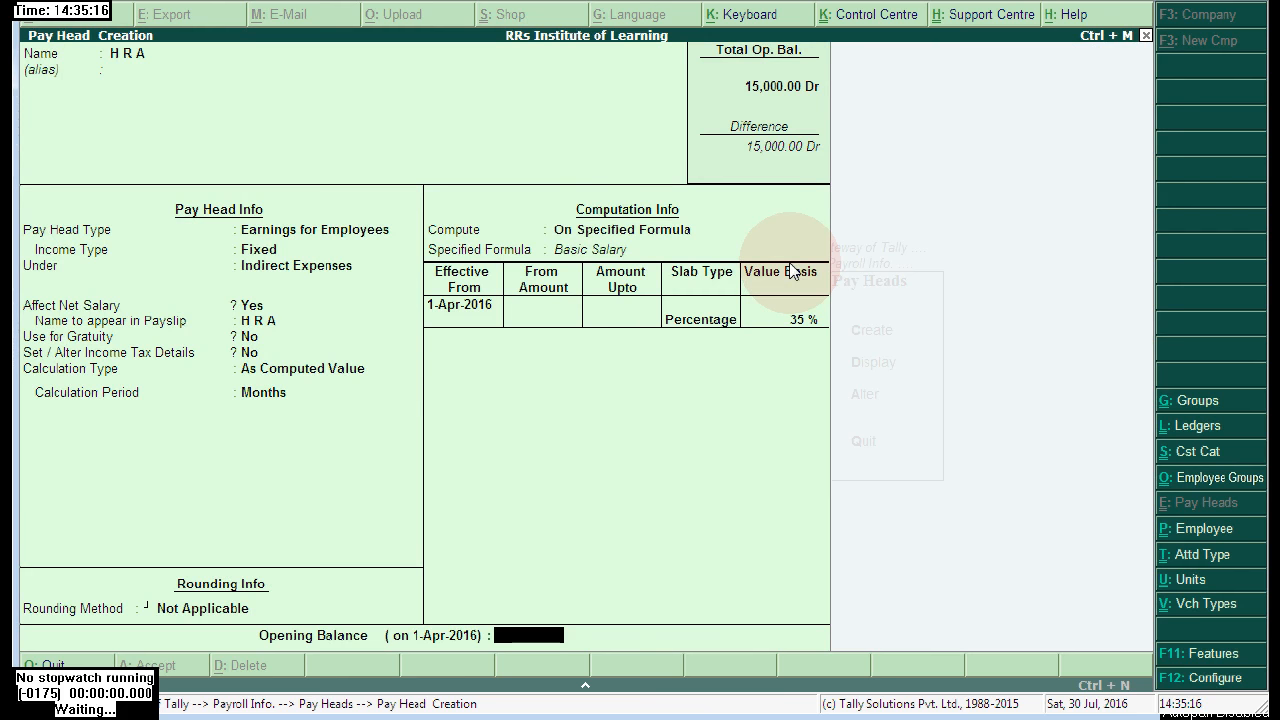
{"action": "key", "text": "Return"}
{"action": "key", "text": "Return"}
- Create and save 'C A' as Variable Earnings under Indirect Expenses, calculated As User Defined Value
{"action": "type", "text": "C"}
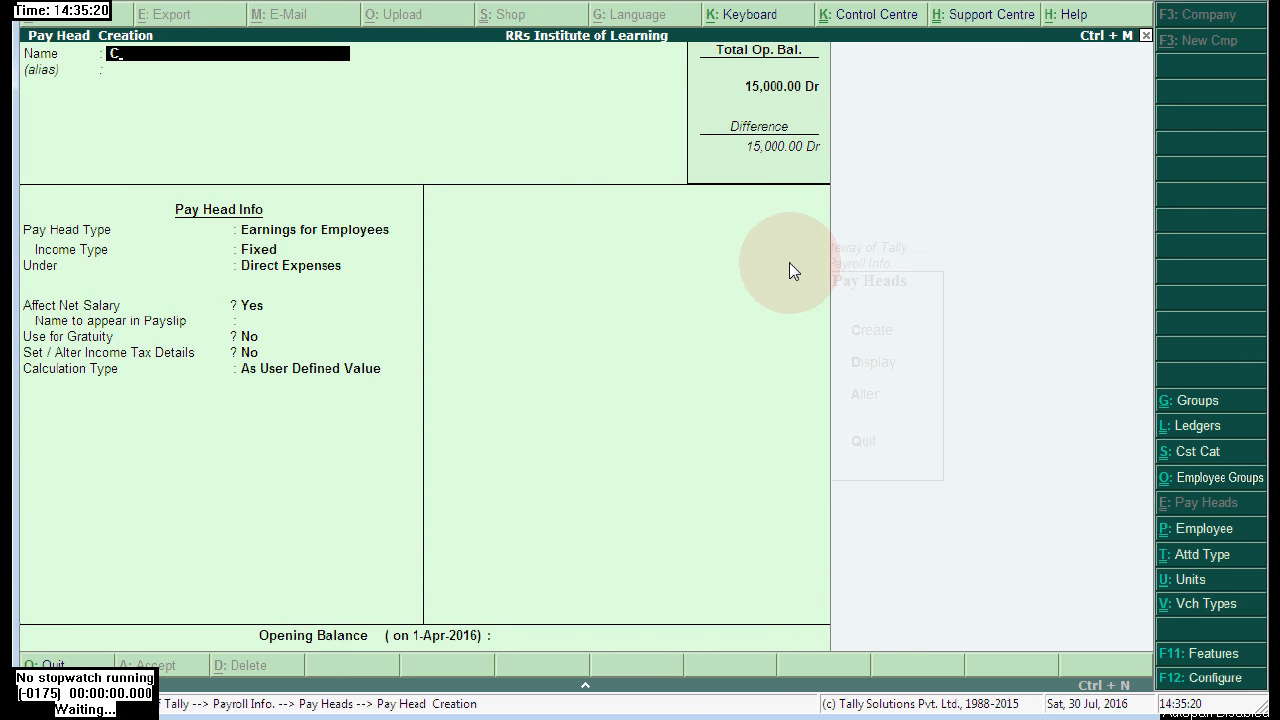
{"action": "type", "text": " A"}
{"action": "key", "text": "Return"}
{"action": "key", "text": "Return"}
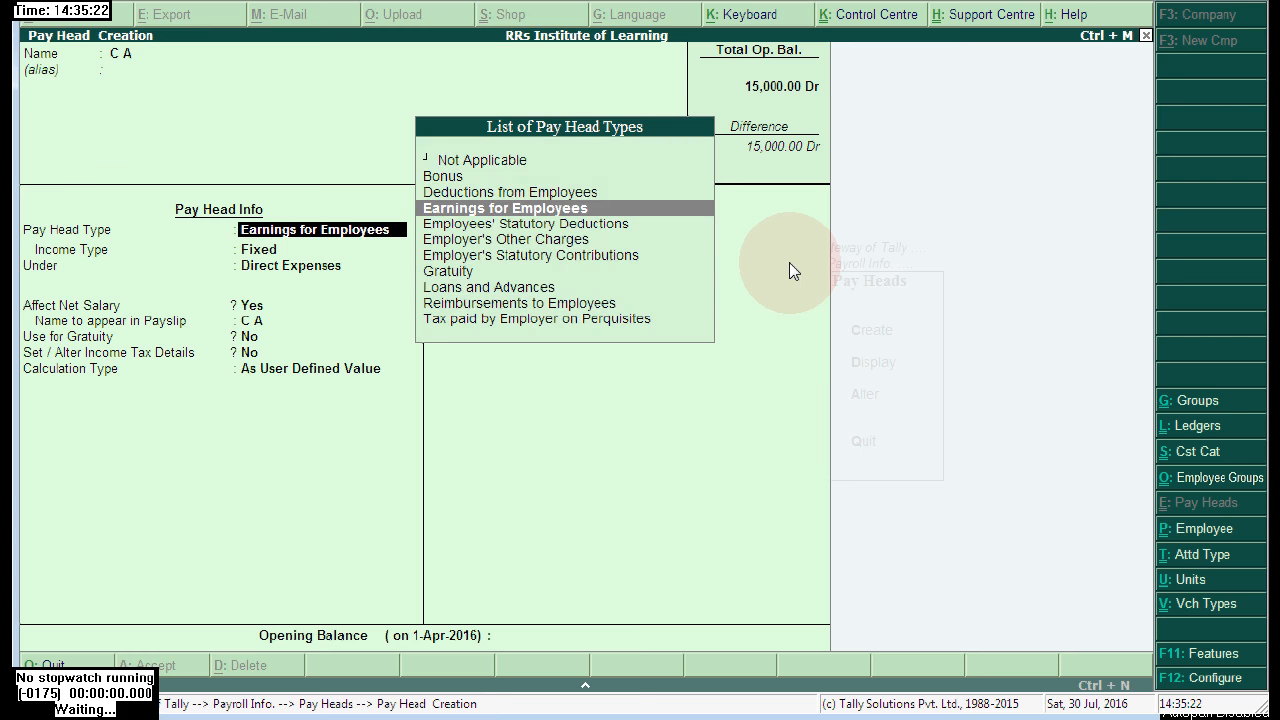
{"action": "key", "text": "Return"}
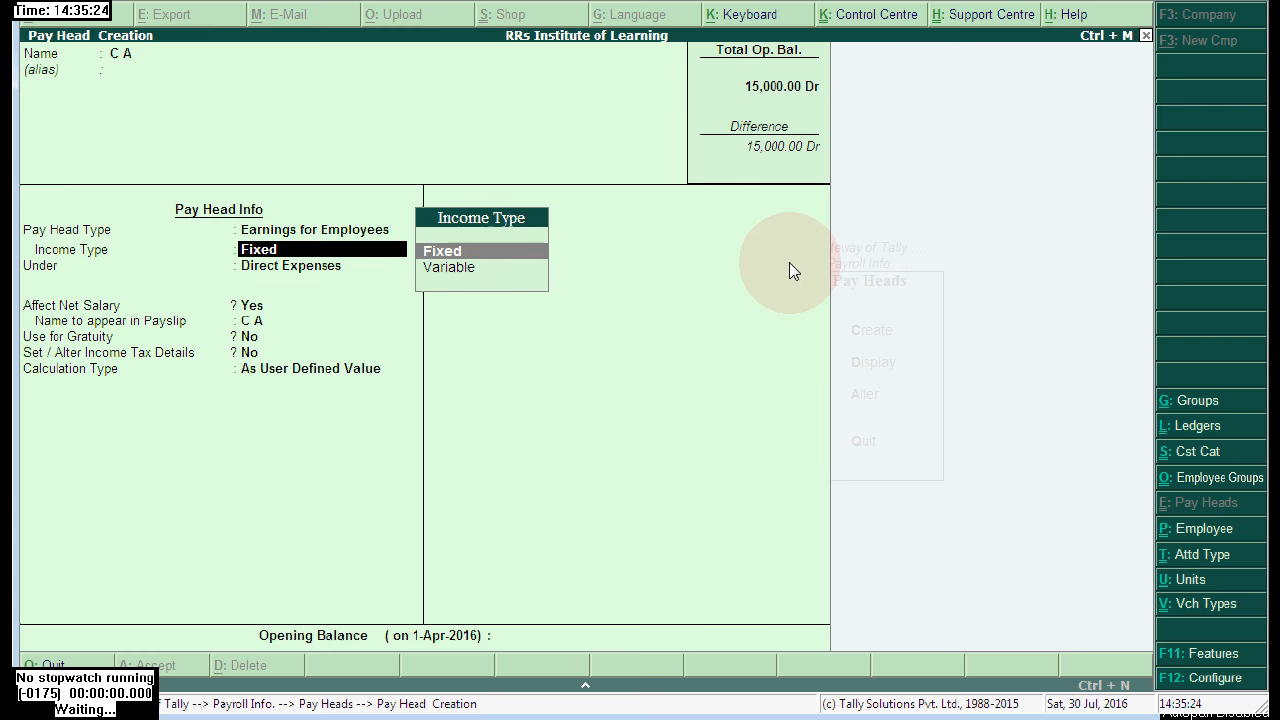
{"action": "key", "text": "Down"}
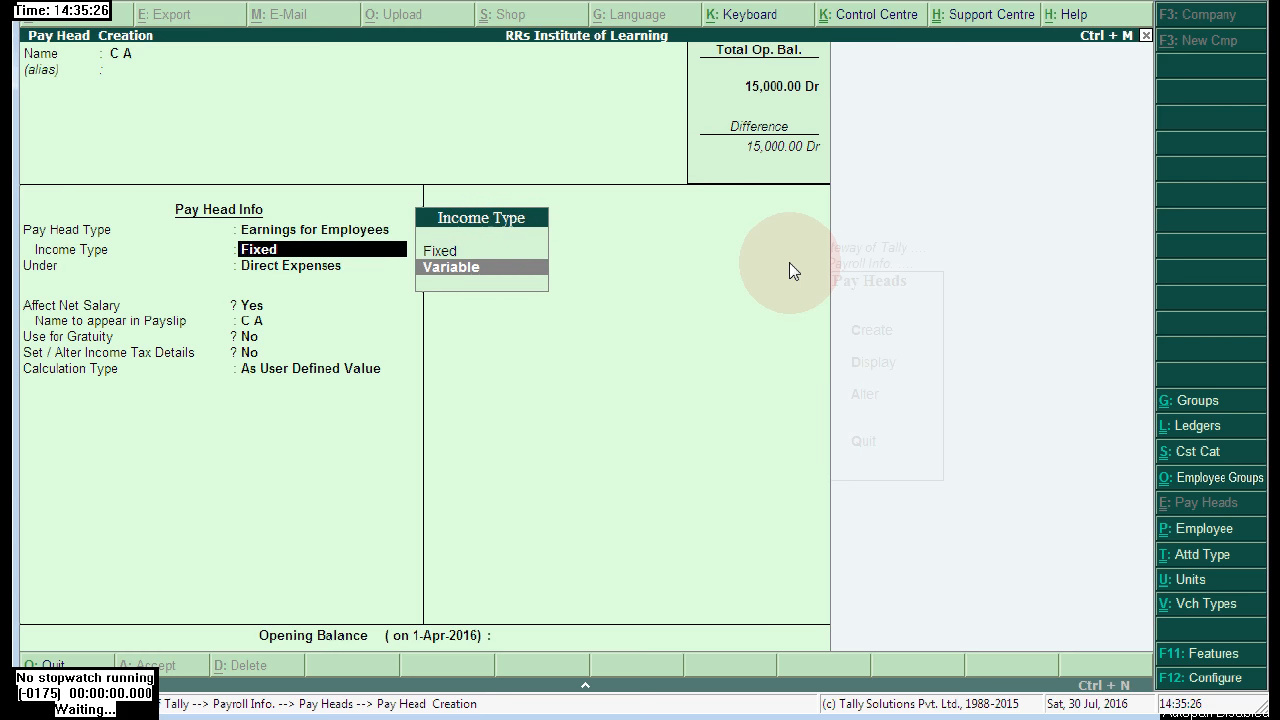
{"action": "key", "text": "Return"}
{"action": "key", "text": "Down"}
{"action": "key", "text": "Down"}
{"action": "key", "text": "Down"}
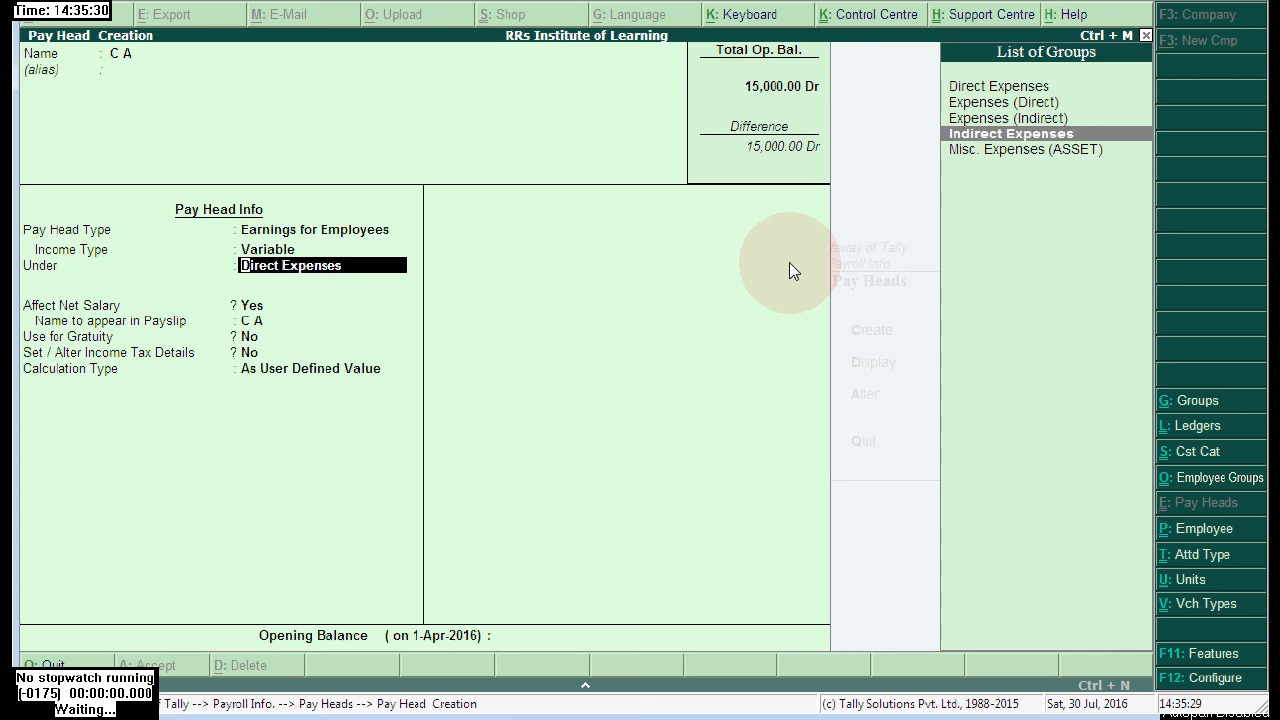
{"action": "key", "text": "Return"}
{"action": "key", "text": "Return"}
{"action": "key", "text": "Return"}
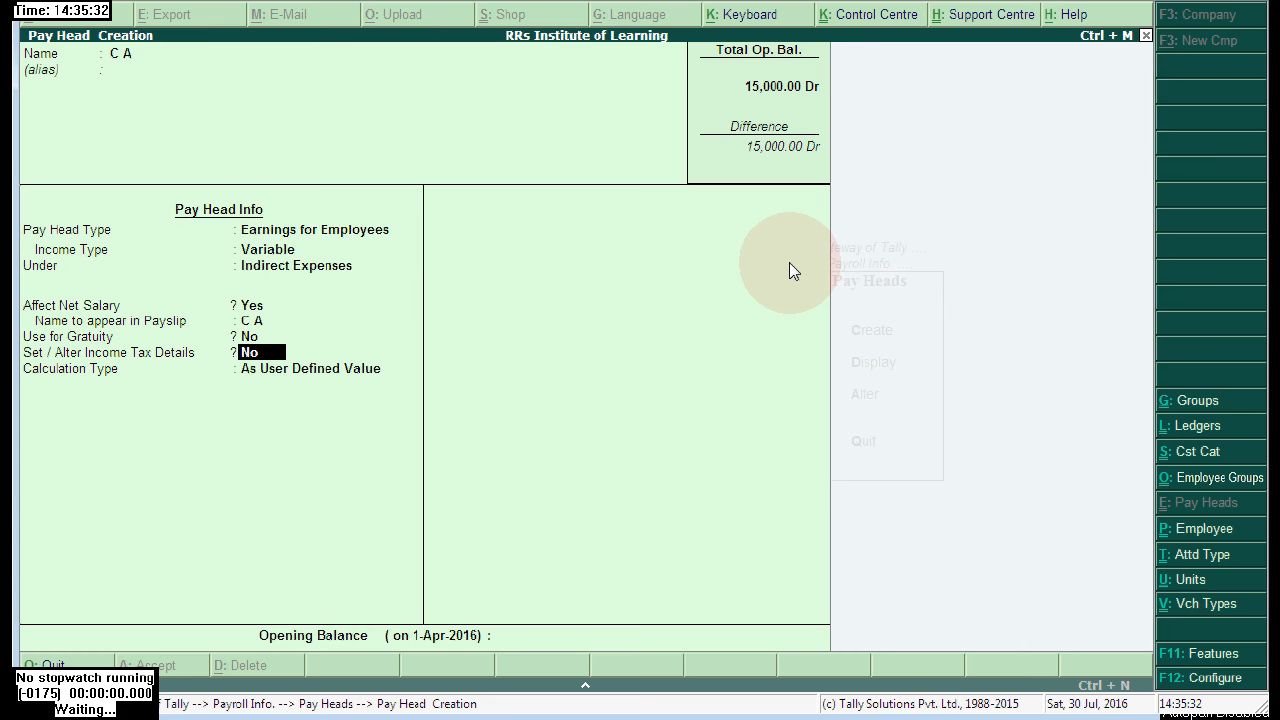
{"action": "key", "text": "Return"}
{"action": "key", "text": "Return"}
{"action": "key", "text": "Up"}
{"action": "key", "text": "Down"}
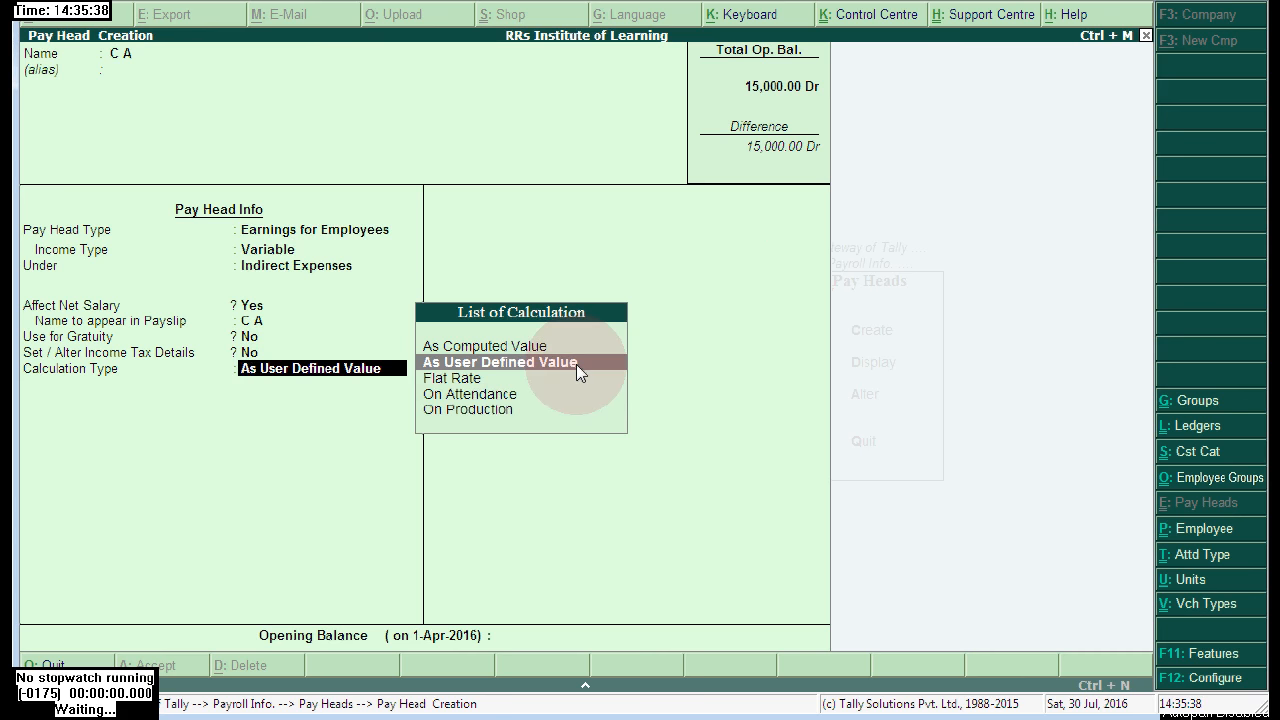
{"action": "key", "text": "Return"}
{"action": "key", "text": "Return"}
{"action": "key", "text": "Return"}
- Name the pay head D A as fixed Earnings for Employees under Indirect Expenses
{"action": "type", "text": "Da"}
{"action": "key", "text": "BackSpace"}
{"action": "type", "text": "a"}
{"action": "key", "text": "Return"}
{"action": "key", "text": "Return"}
{"action": "key", "text": "Return"}
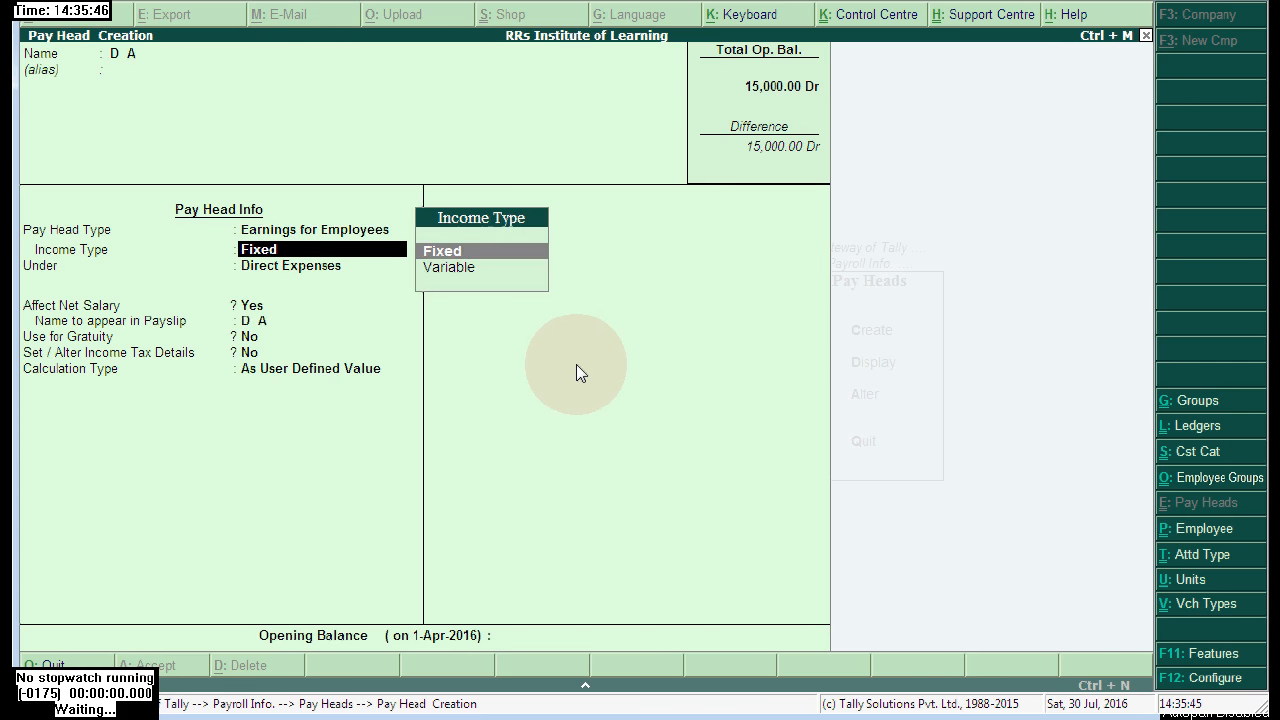
{"action": "key", "text": "Down"}
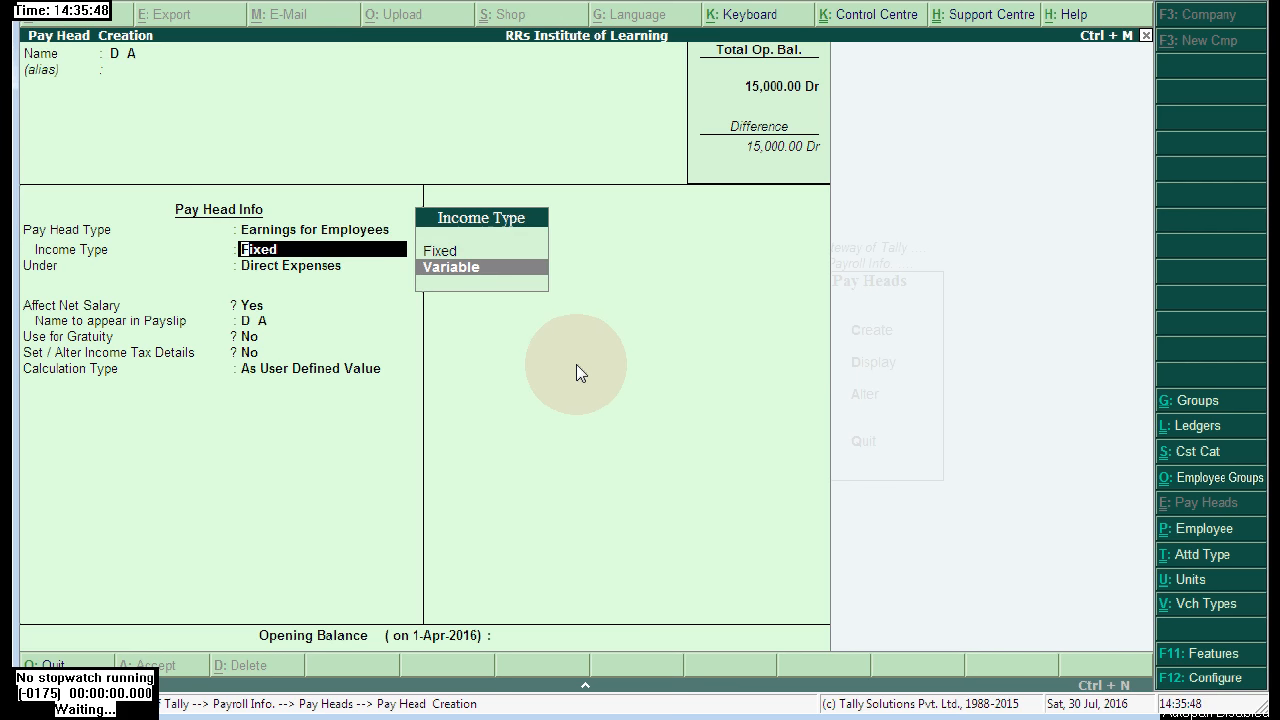
{"action": "key", "text": "Up"}
{"action": "key", "text": "Return"}
{"action": "key", "text": "Down"}
{"action": "key", "text": "Down"}
{"action": "key", "text": "Down"}
{"action": "key", "text": "Return"}
{"action": "key", "text": "Return"}
{"action": "key", "text": "Return"}
- Compute D A on a specified formula at 1.40% of Basic Salary
{"action": "key", "text": "Return"}
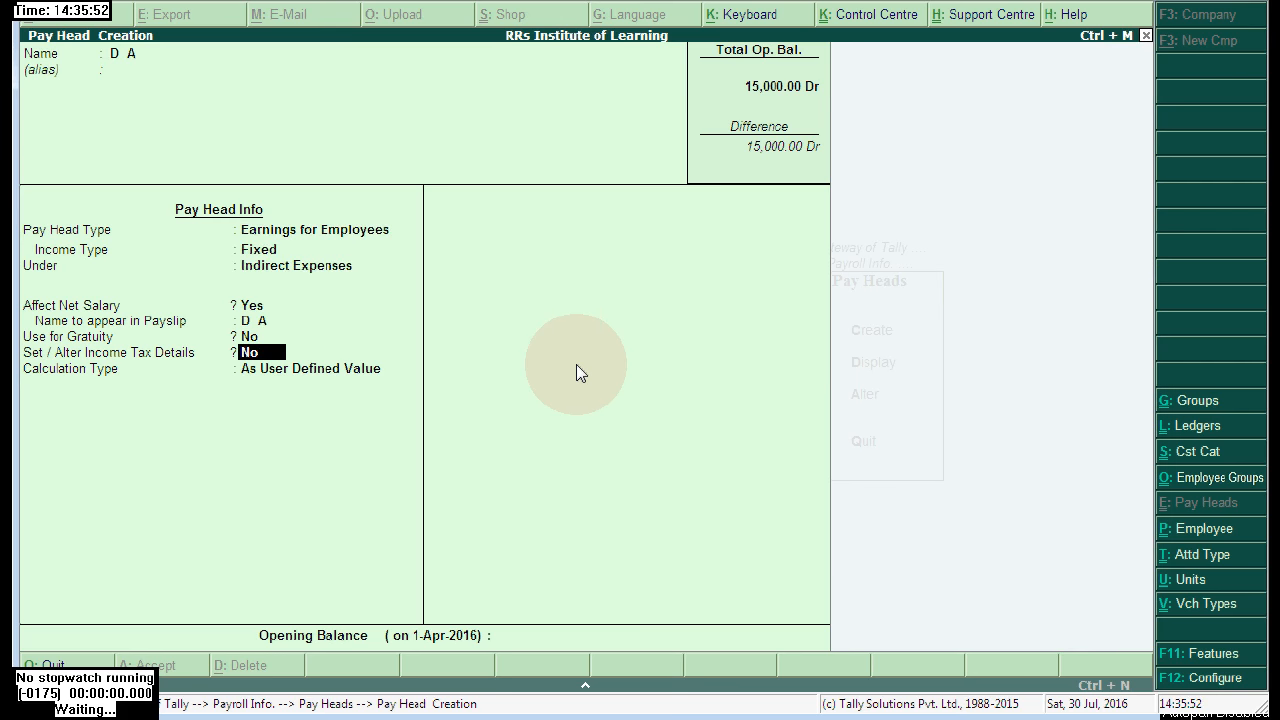
{"action": "key", "text": "Return"}
{"action": "key", "text": "Up"}
{"action": "key", "text": "Return"}
{"action": "key", "text": "Down"}
{"action": "key", "text": "Down"}
{"action": "key", "text": "Down"}
{"action": "key", "text": "Up"}
{"action": "key", "text": "Up"}
{"action": "key", "text": "Up"}
{"action": "key", "text": "Return"}
{"action": "key", "text": "Down"}
{"action": "key", "text": "Down"}
{"action": "key", "text": "Return"}
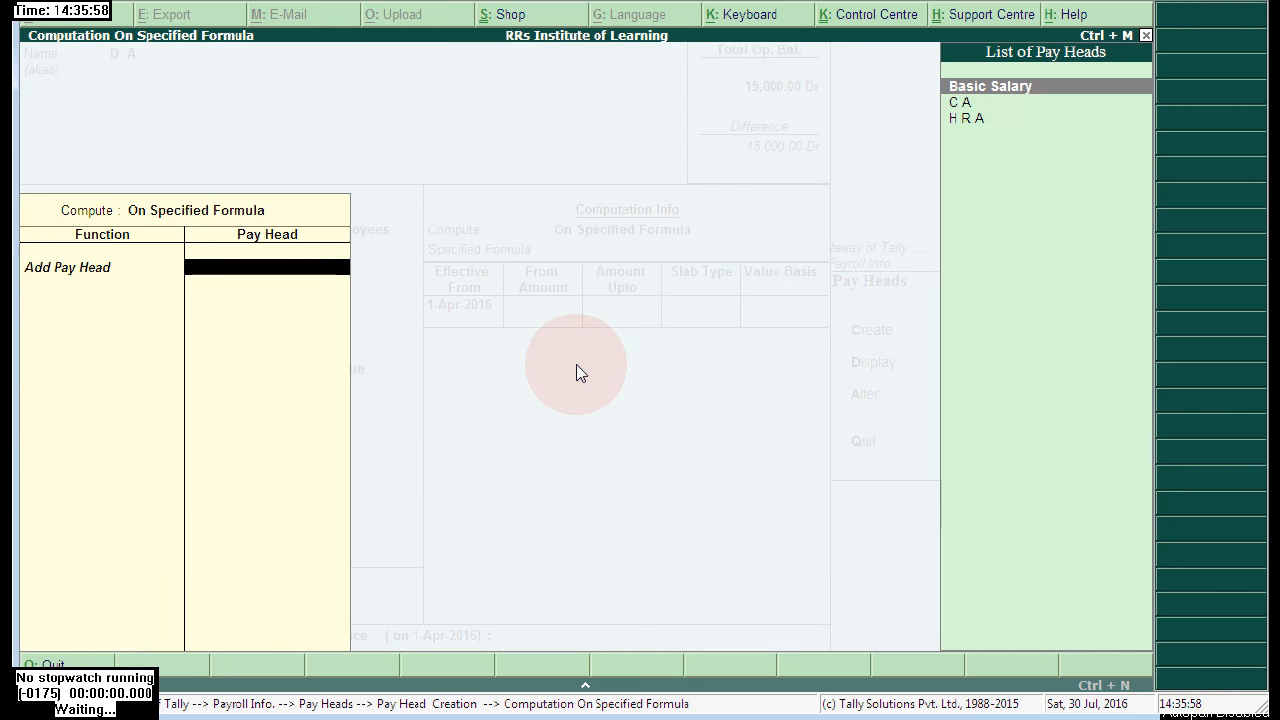
{"action": "key", "text": "Return"}
{"action": "key", "text": "Return"}
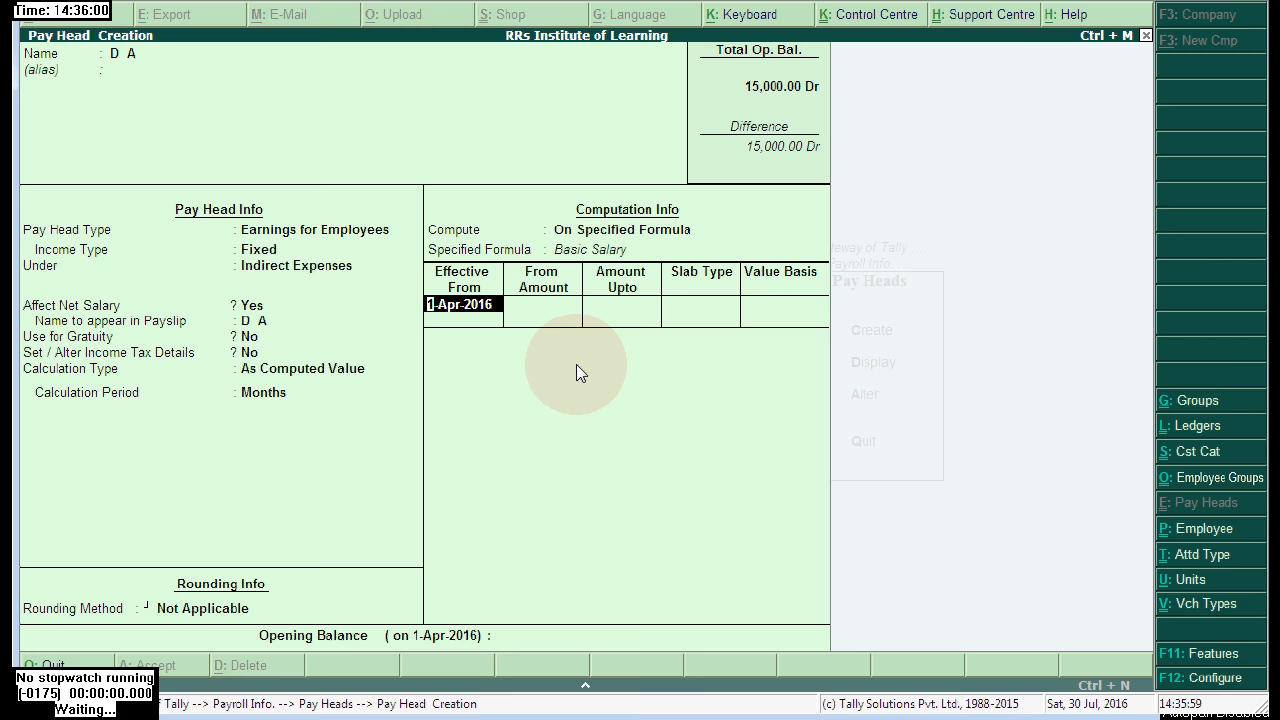
{"action": "key", "text": "Return"}
{"action": "key", "text": "Return"}
{"action": "key", "text": "Return"}
{"action": "type", "text": "1"}
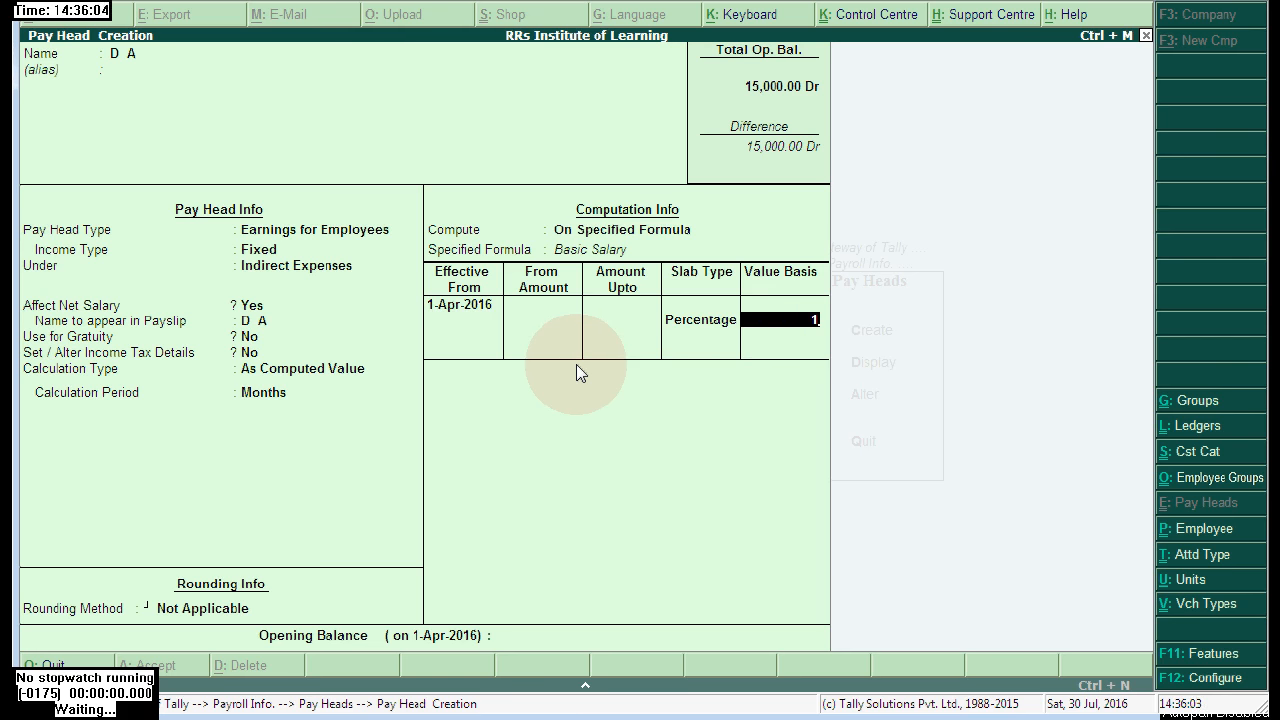
{"action": "type", "text": ".4"}
{"action": "key", "text": "Return"}
{"action": "key", "text": "Return"}
{"action": "key", "text": "Return"}
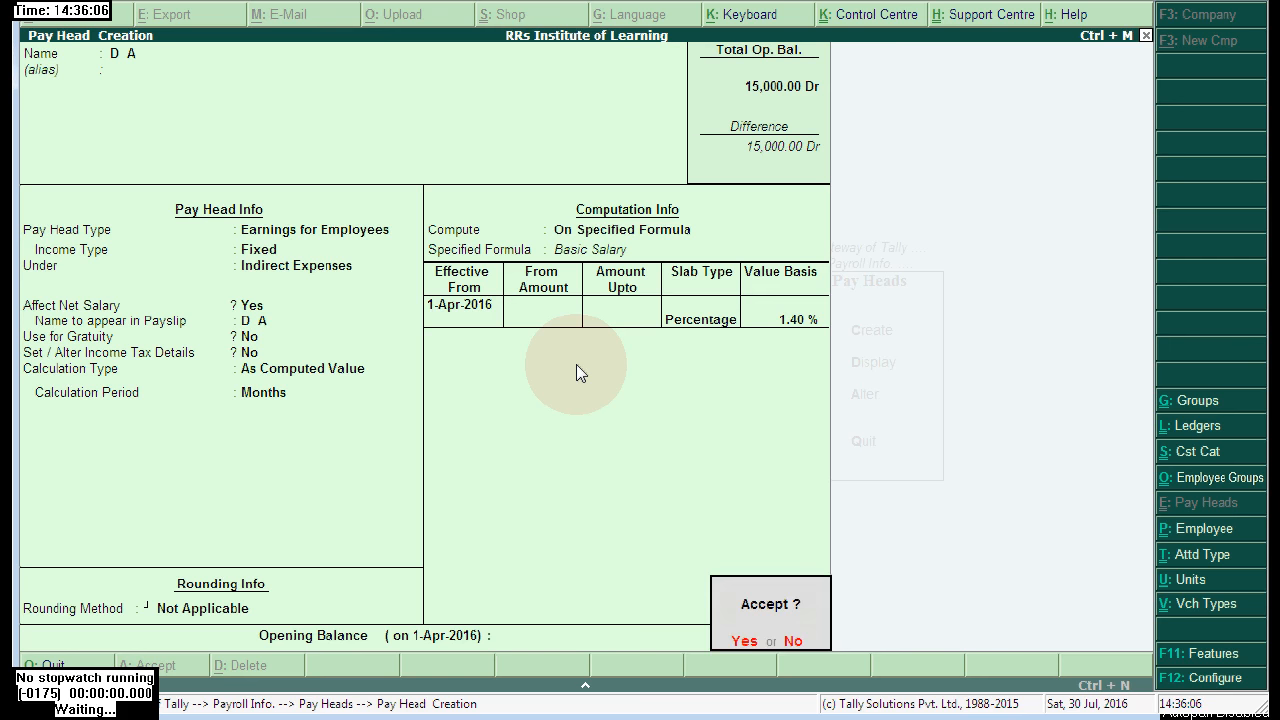
{"action": "key", "text": "Return"}
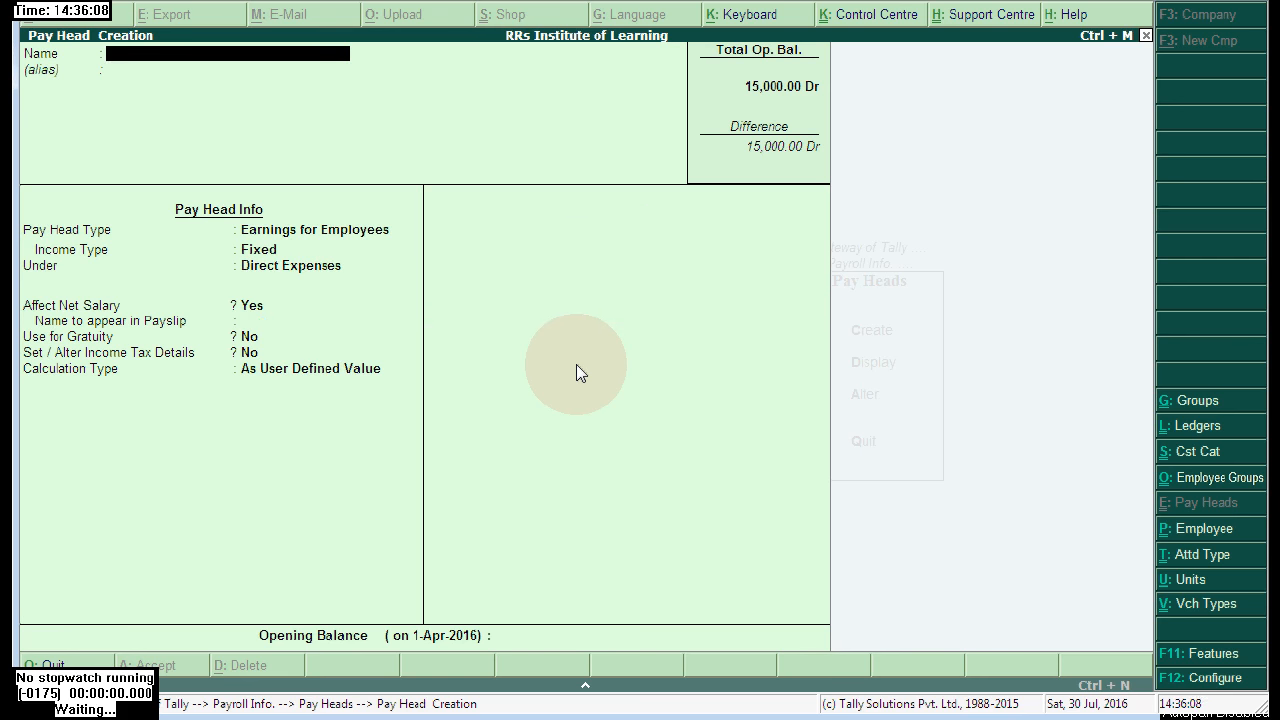
- Name P F an Employees' Statutory Deduction for PF Account (A/c No. 1) under Current Liabilities
{"action": "type", "text": "P F"}
{"action": "key", "text": "Return"}
{"action": "key", "text": "Return"}
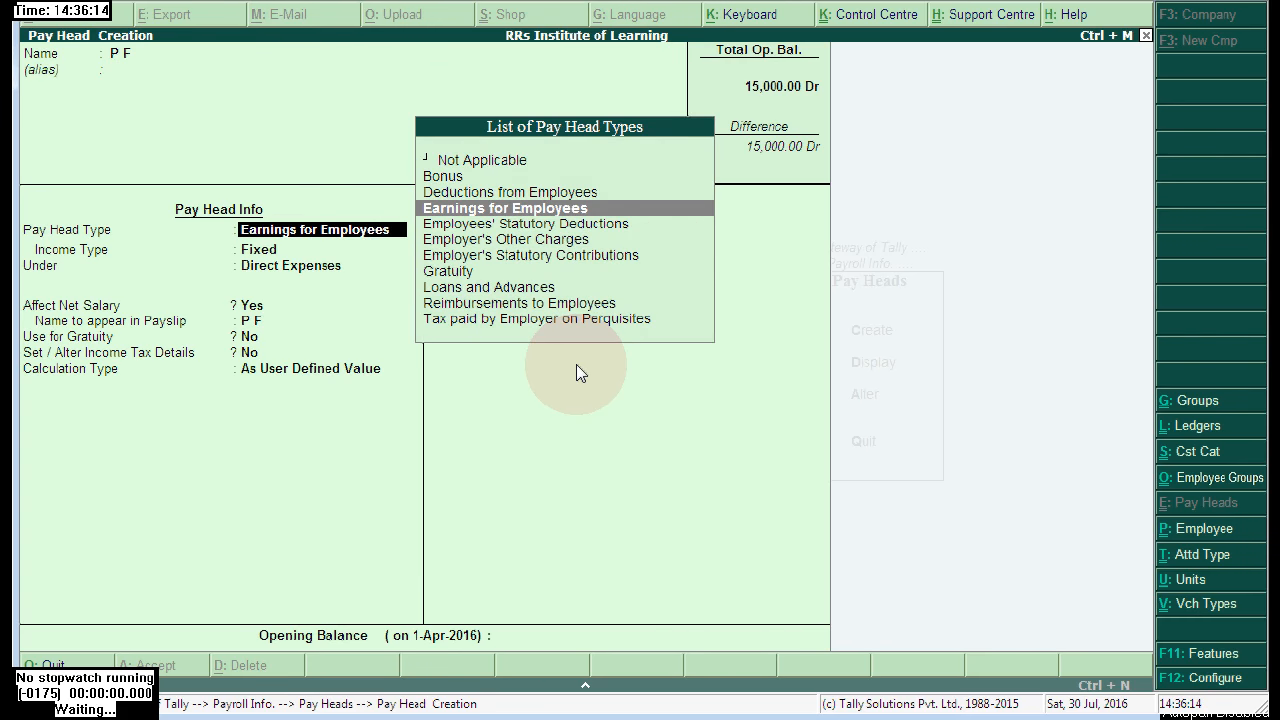
{"action": "key", "text": "Down"}
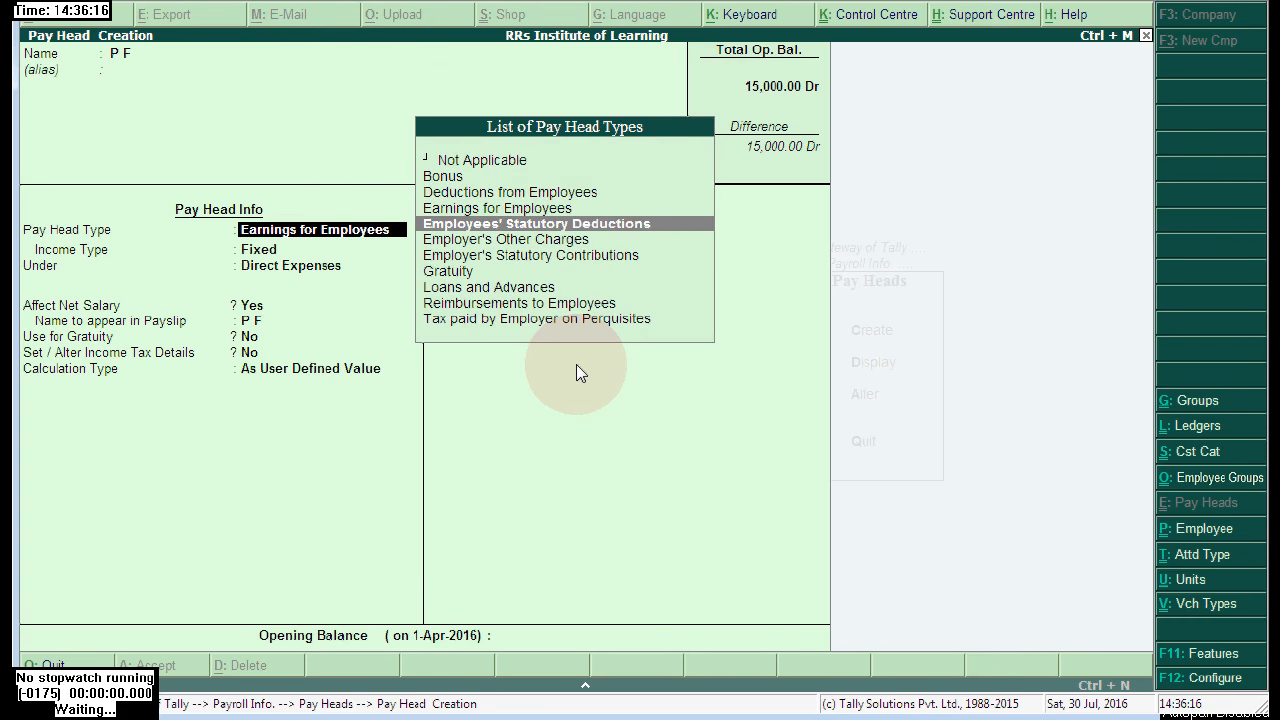
{"action": "left_click", "coordinate": [655, 232]}
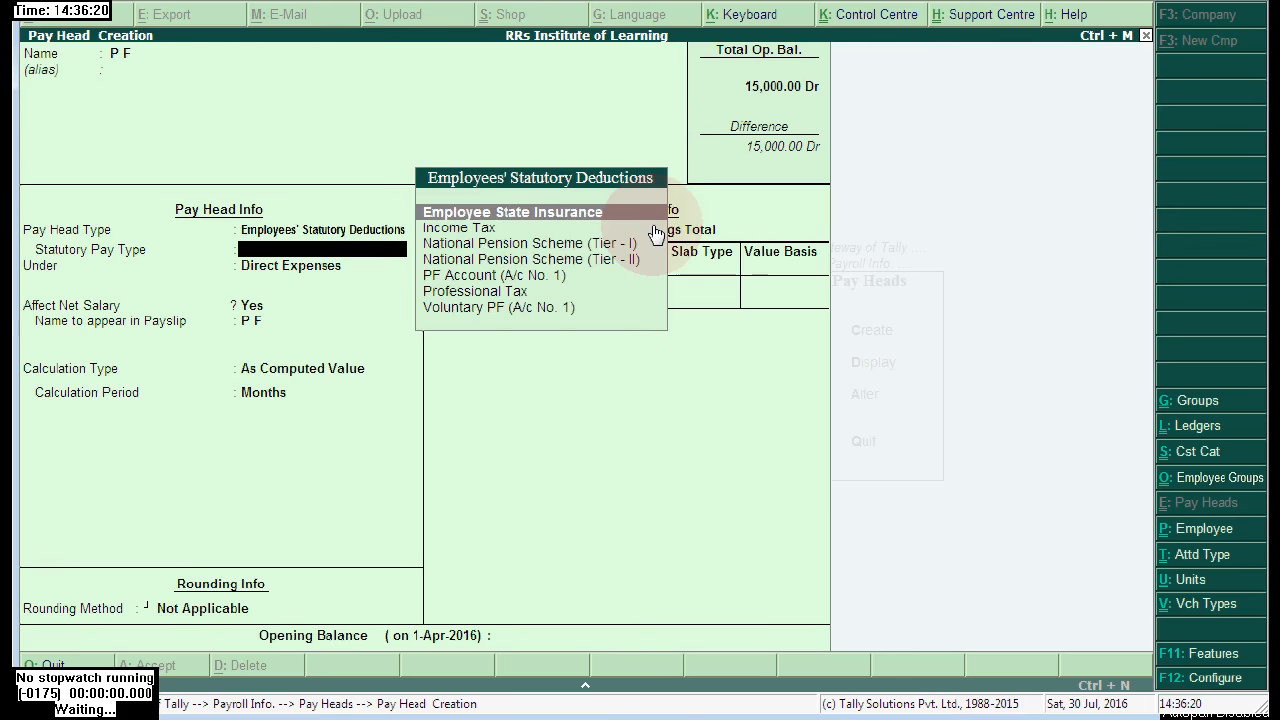
{"action": "left_click", "coordinate": [510, 275]}
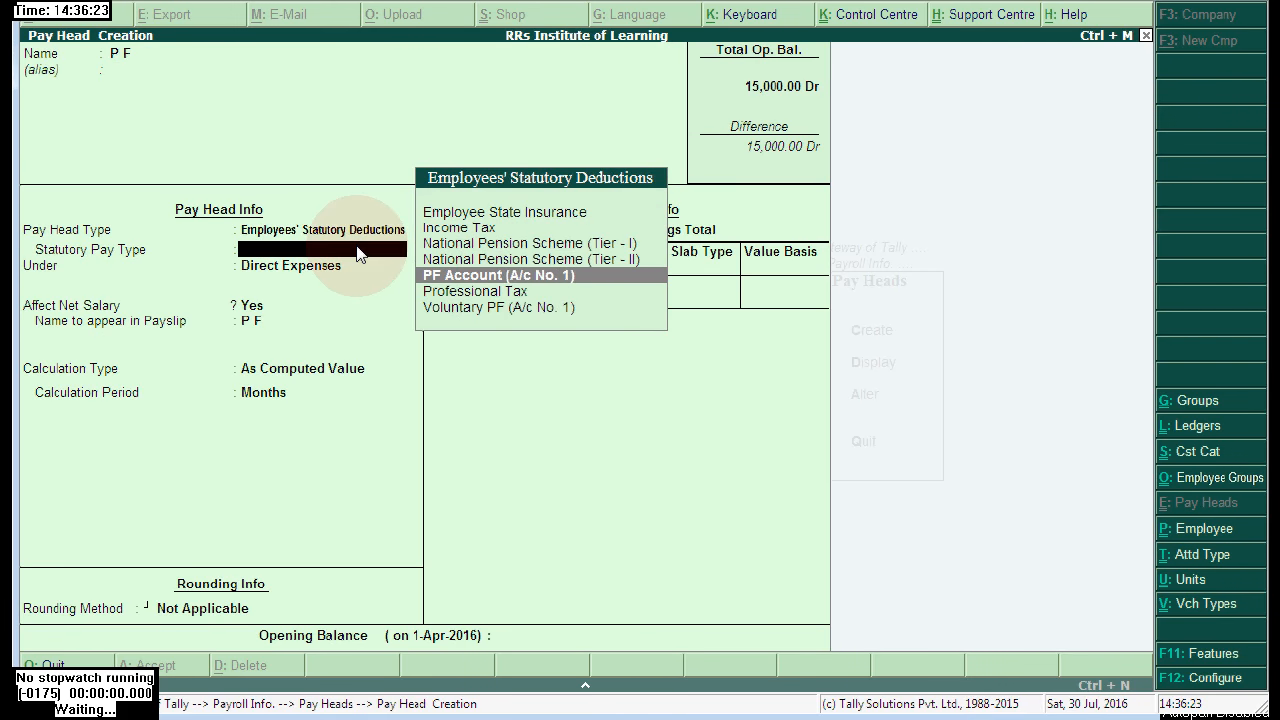
{"action": "left_click", "coordinate": [561, 284]}
{"action": "left_click", "coordinate": [1001, 90]}
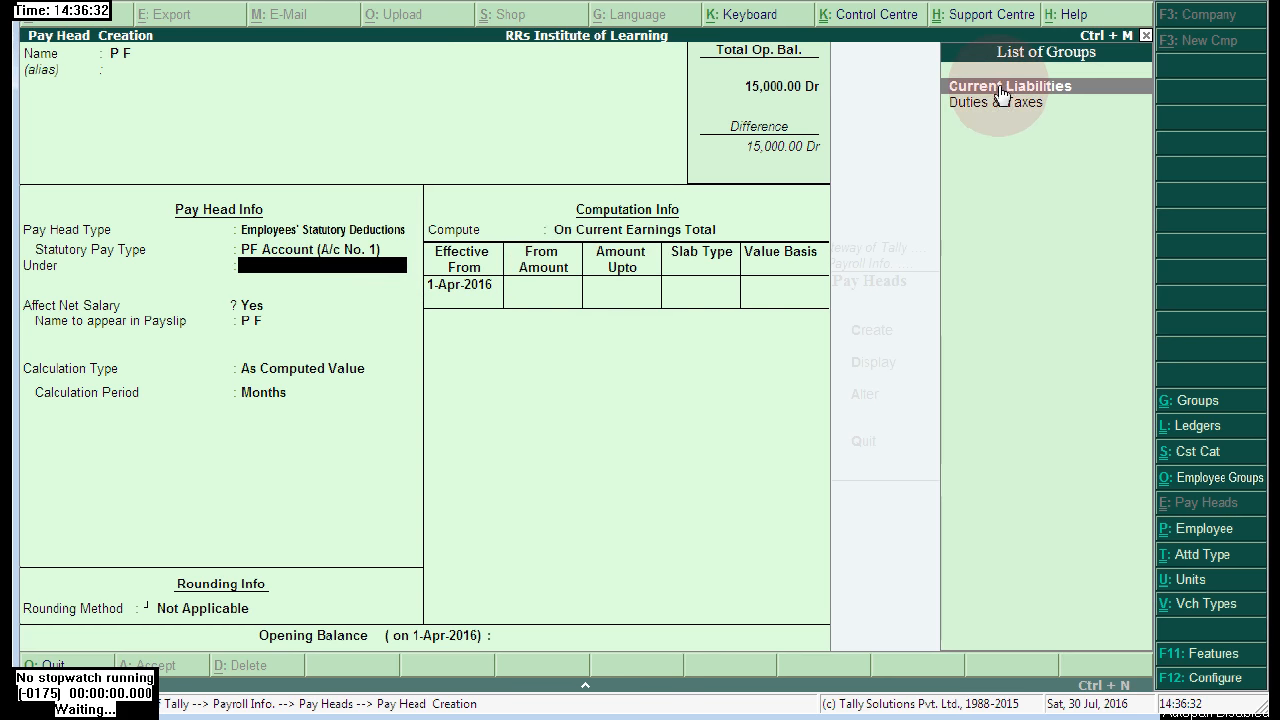
{"action": "key", "text": "Return"}
{"action": "key", "text": "Return"}
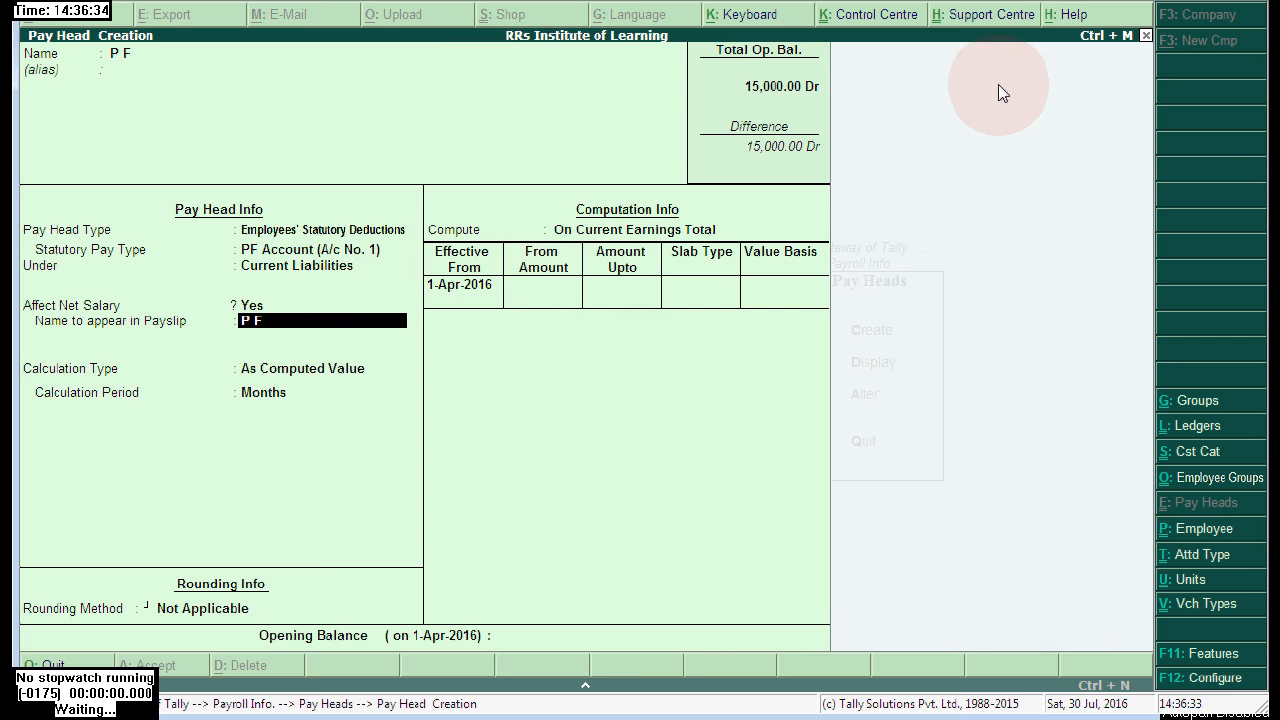
- Compute P F on a specified formula at 12% of Basic Salary
{"action": "key", "text": "Return"}
{"action": "key", "text": "Down"}
{"action": "key", "text": "Down"}
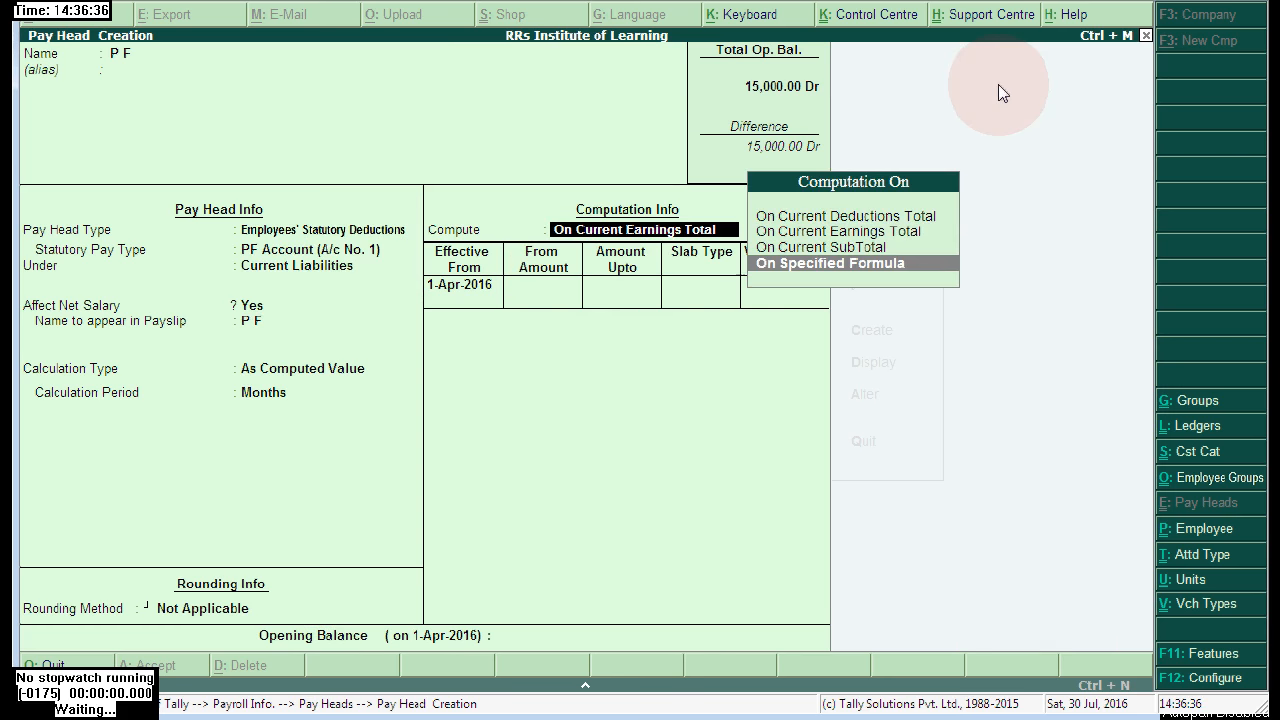
{"action": "key", "text": "Return"}
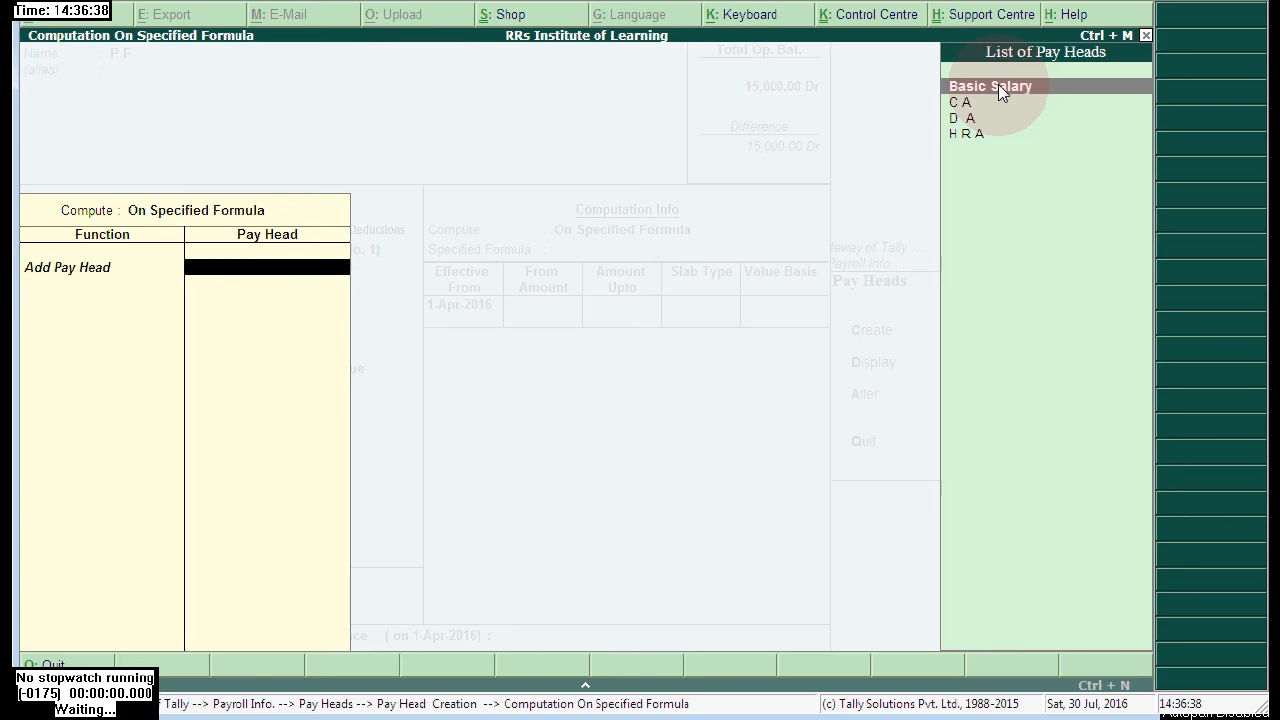
{"action": "key", "text": "Return"}
{"action": "key", "text": "Return"}
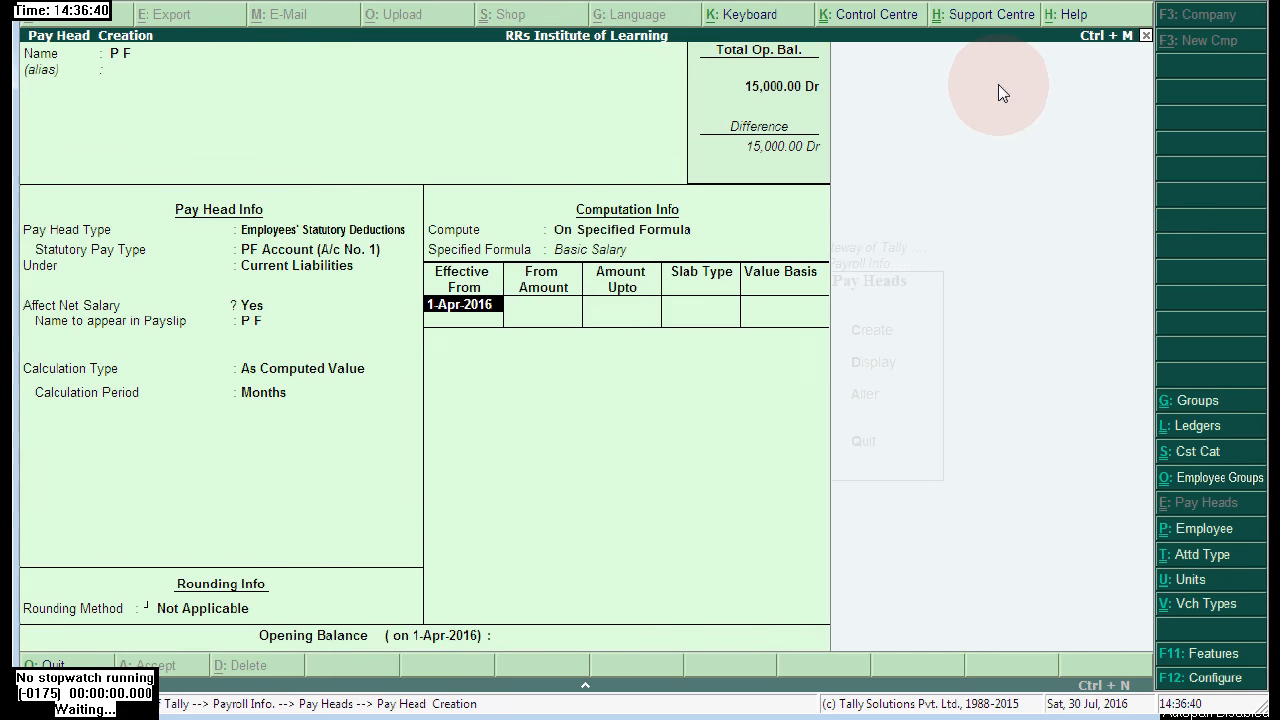
{"action": "key", "text": "Return"}
{"action": "key", "text": "Return"}
{"action": "key", "text": "Return"}
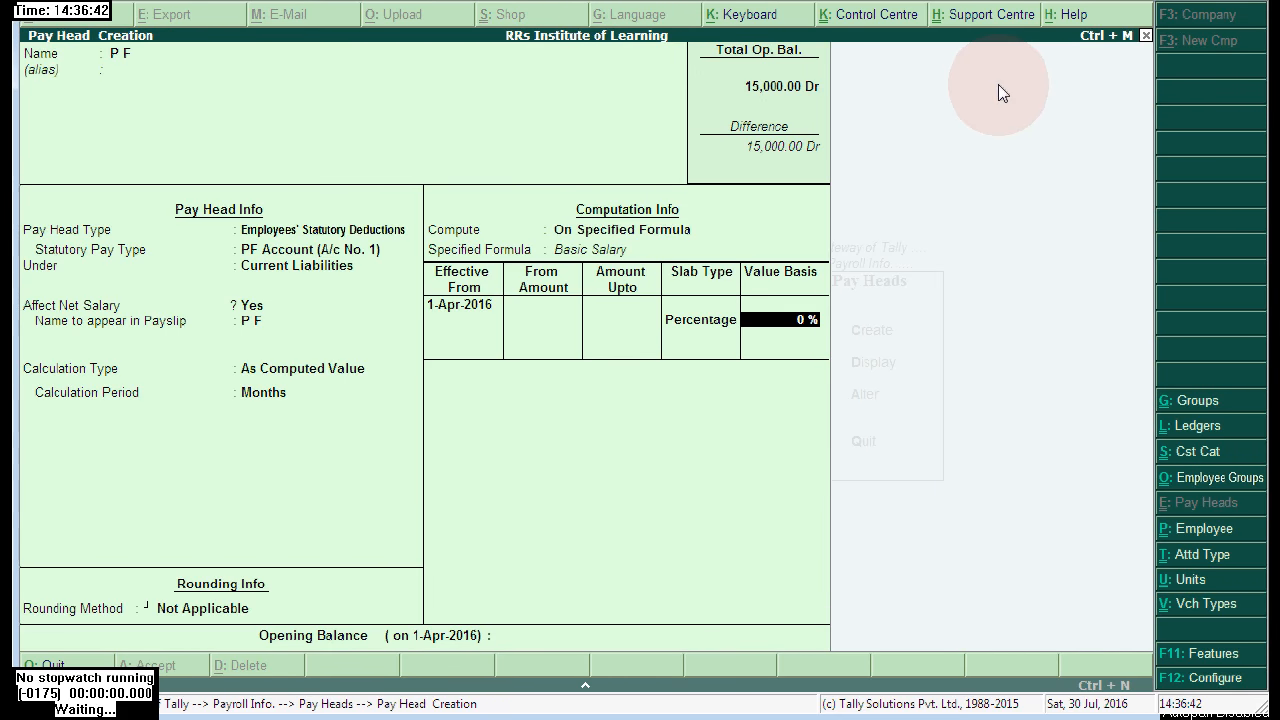
{"action": "type", "text": "12"}
{"action": "key", "text": "Return"}
{"action": "key", "text": "Return"}
- Name E S I an Employee State Insurance statutory deduction under Current Liabilities
{"action": "type", "text": "E S i"}
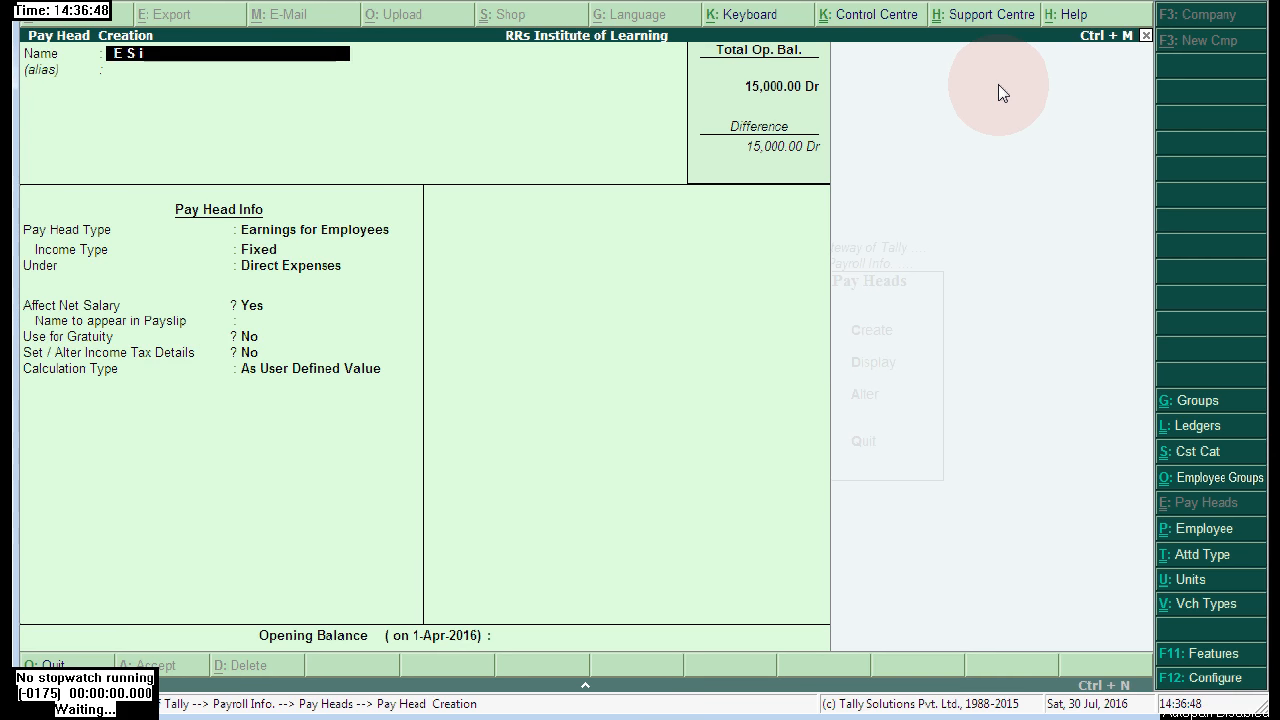
{"action": "key", "text": "Return"}
{"action": "key", "text": "Return"}
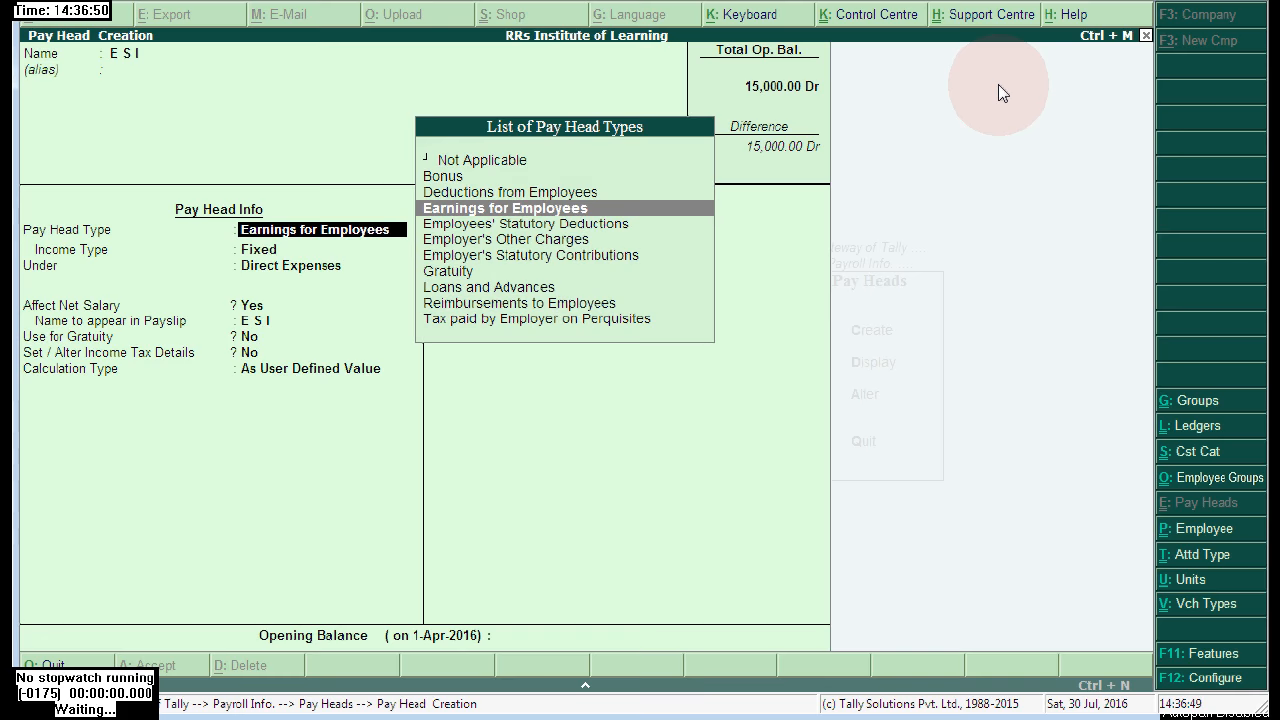
{"action": "key", "text": "Down"}
{"action": "key", "text": "Return"}
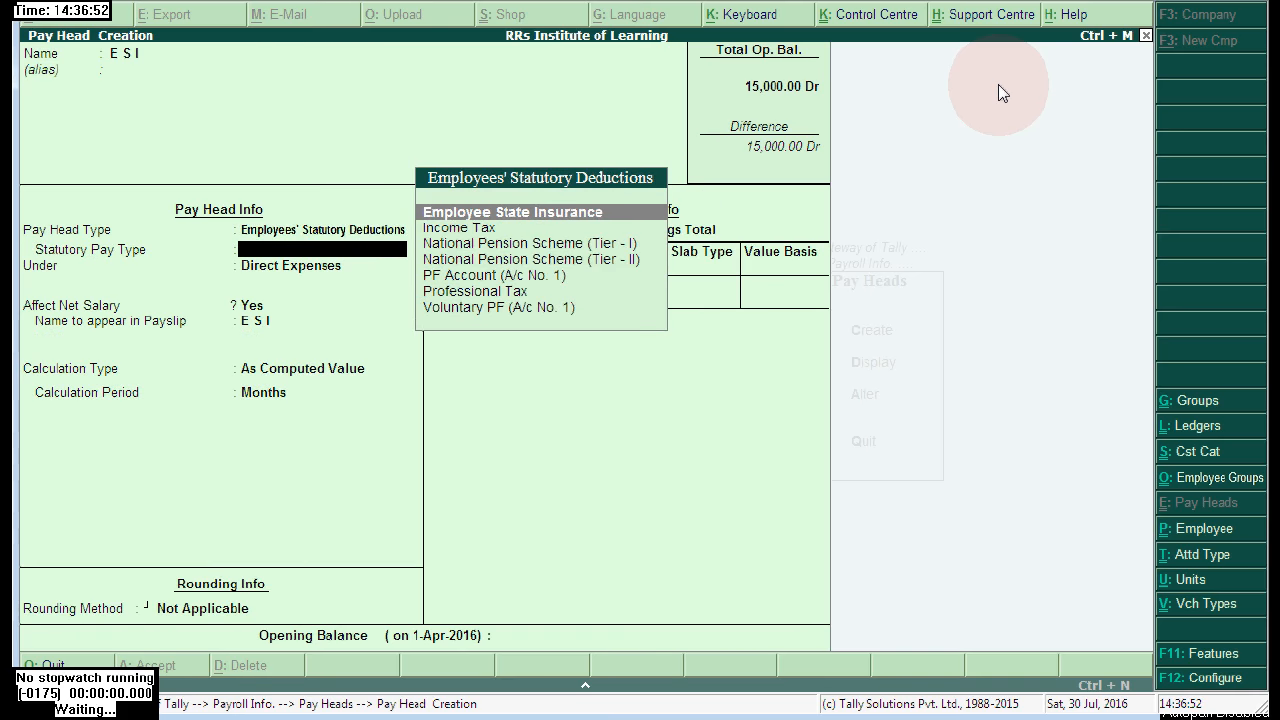
{"action": "key", "text": "Down"}
{"action": "key", "text": "Up"}
{"action": "key", "text": "Return"}
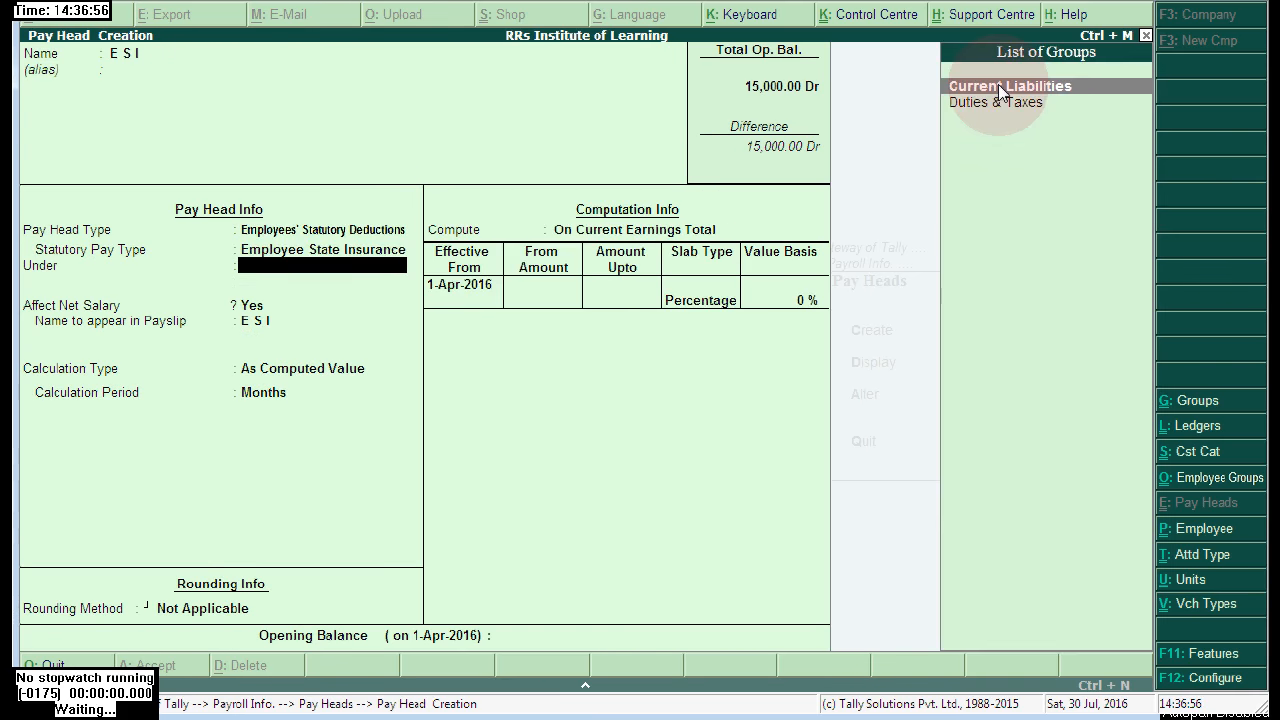
{"action": "left_click", "coordinate": [998, 86]}
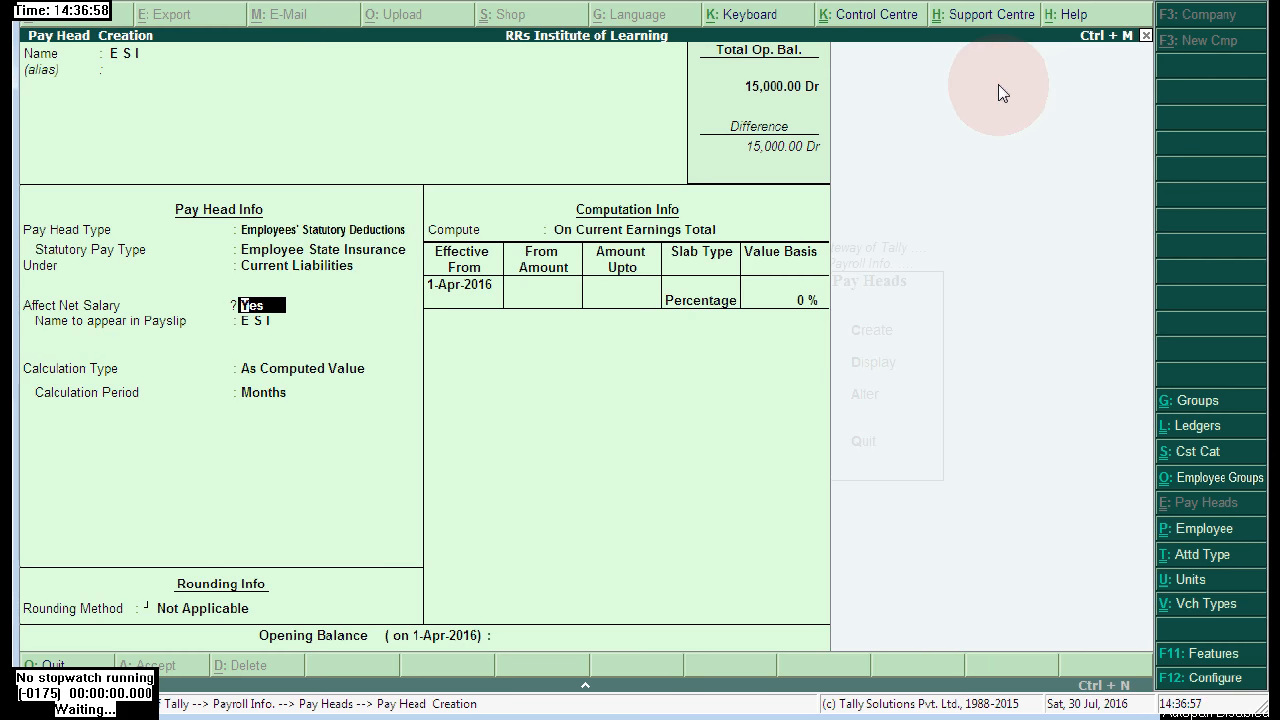
- Compute E S I on a Basic Salary formula at 4% and accept the form
{"action": "key", "text": "Return"}
{"action": "key", "text": "Return"}
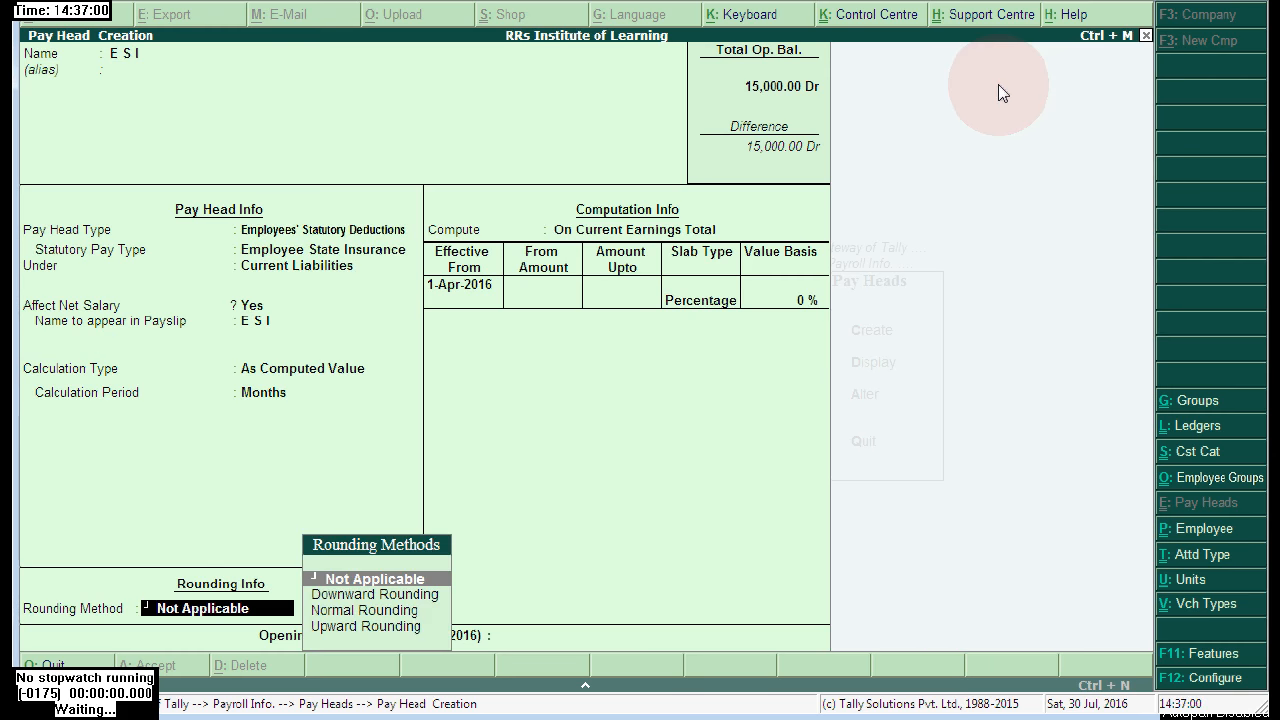
{"action": "key", "text": "Return"}
{"action": "key", "text": "Down"}
{"action": "key", "text": "Down"}
{"action": "key", "text": "Return"}
{"action": "key", "text": "Return"}
{"action": "key", "text": "Return"}
{"action": "key", "text": "Return"}
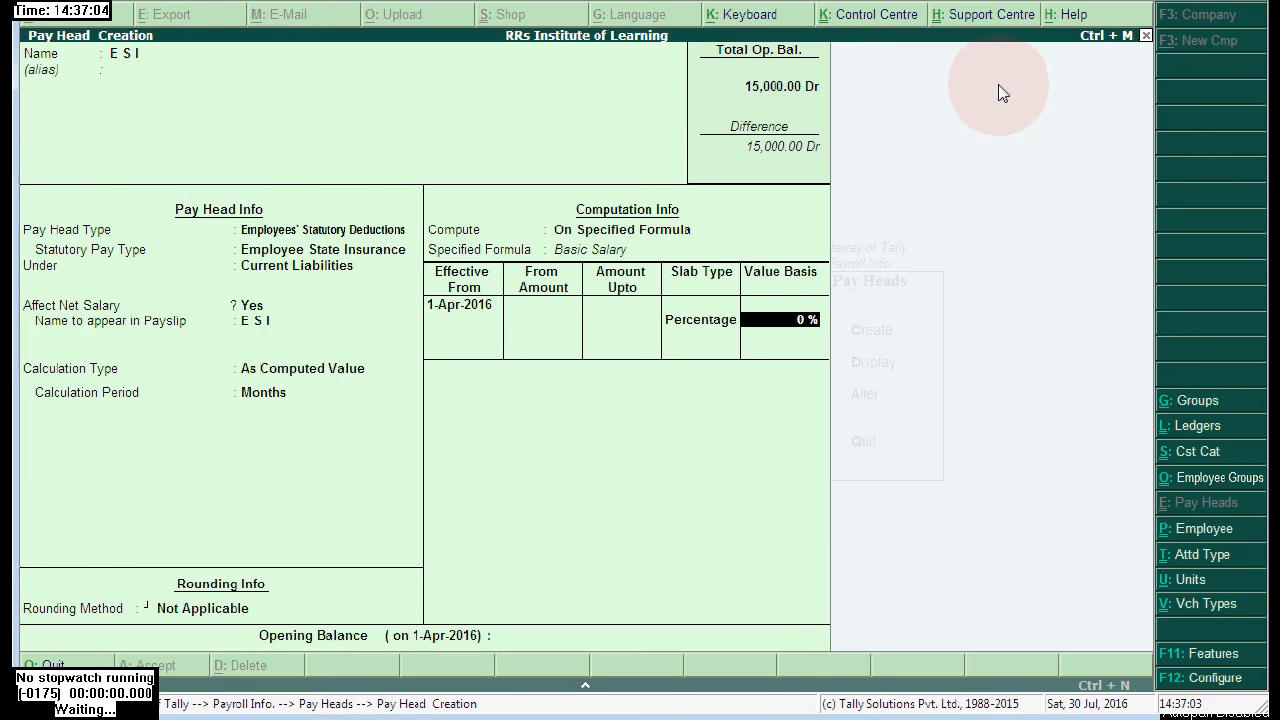
{"action": "type", "text": "4"}
{"action": "key", "text": "Return"}
{"action": "key", "text": "Return"}
{"action": "key", "text": "Return"}
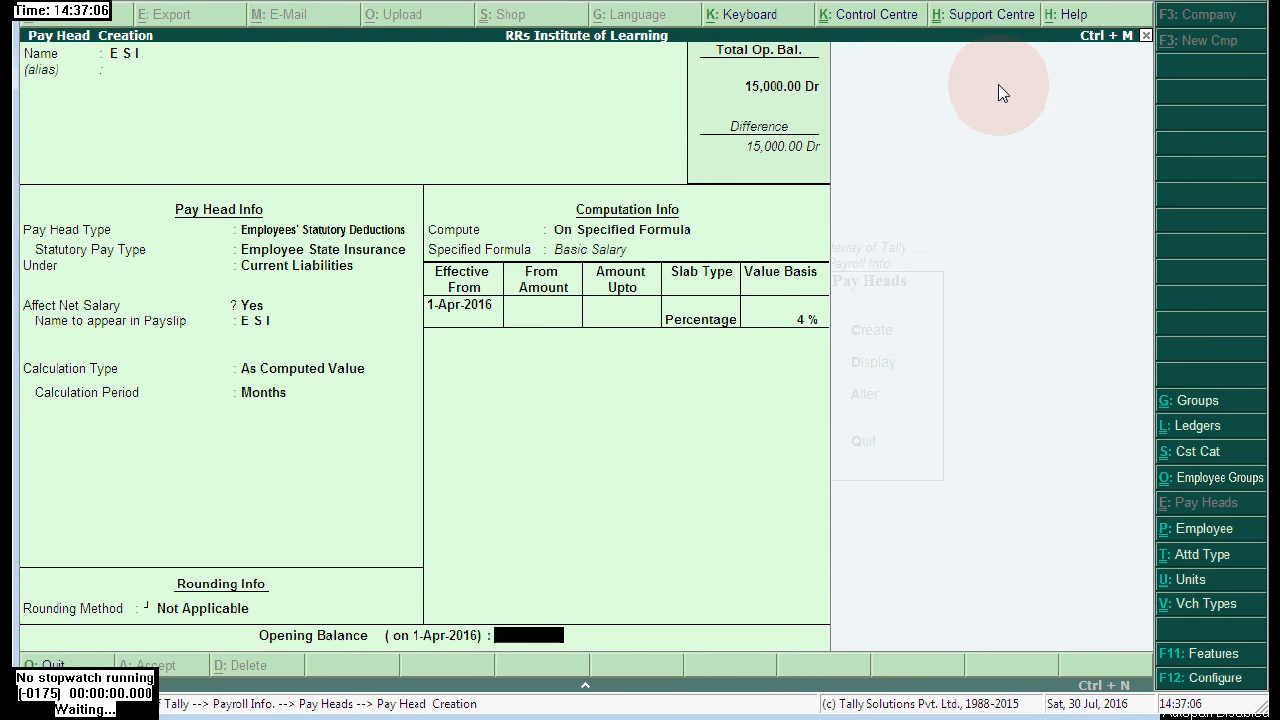
{"action": "key", "text": "Return"}
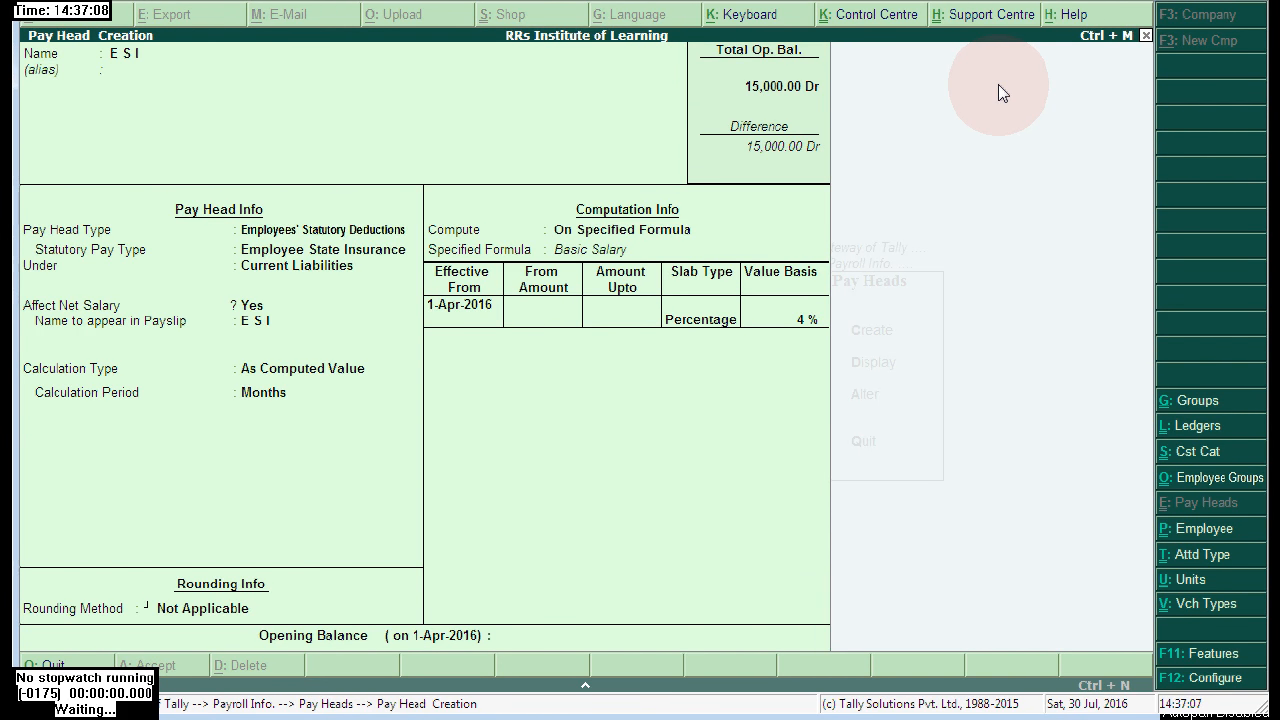
- Name the pay head Income Tax on Salaries, an Income Tax statutory deduction under Duties & Taxes
{"action": "type", "text": "Inco"}
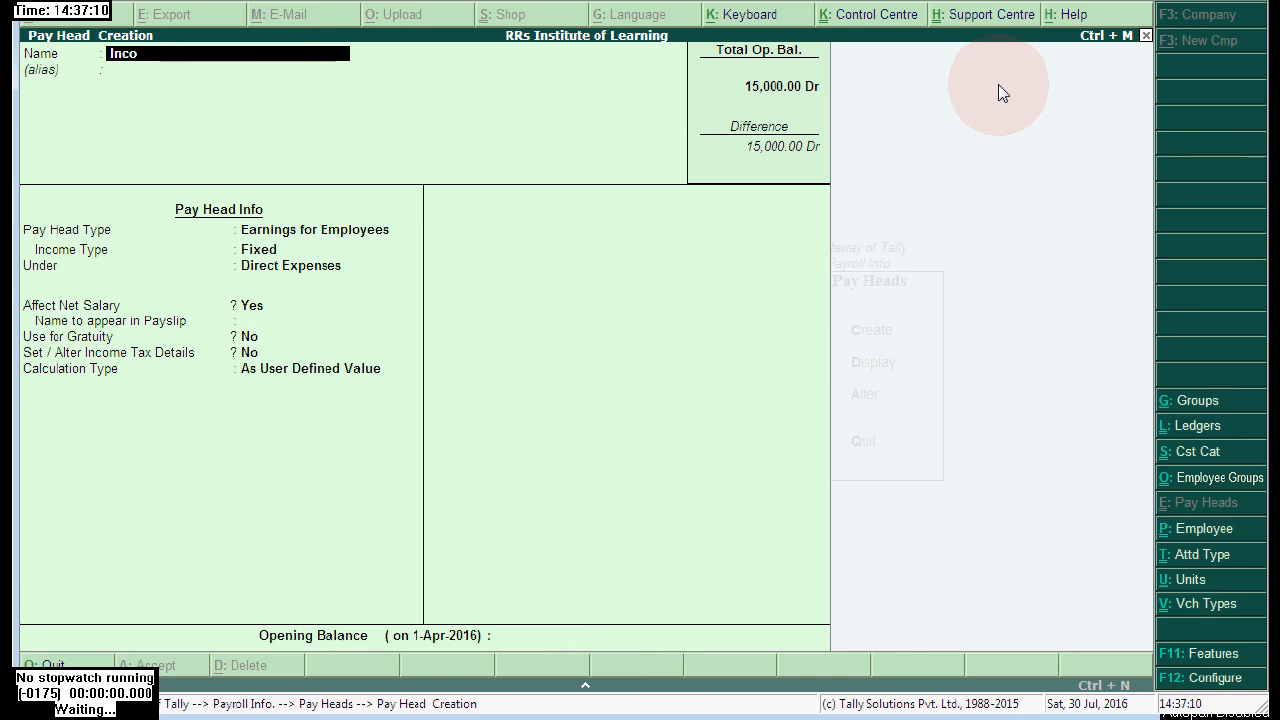
{"action": "type", "text": "me Tax on Salaries"}
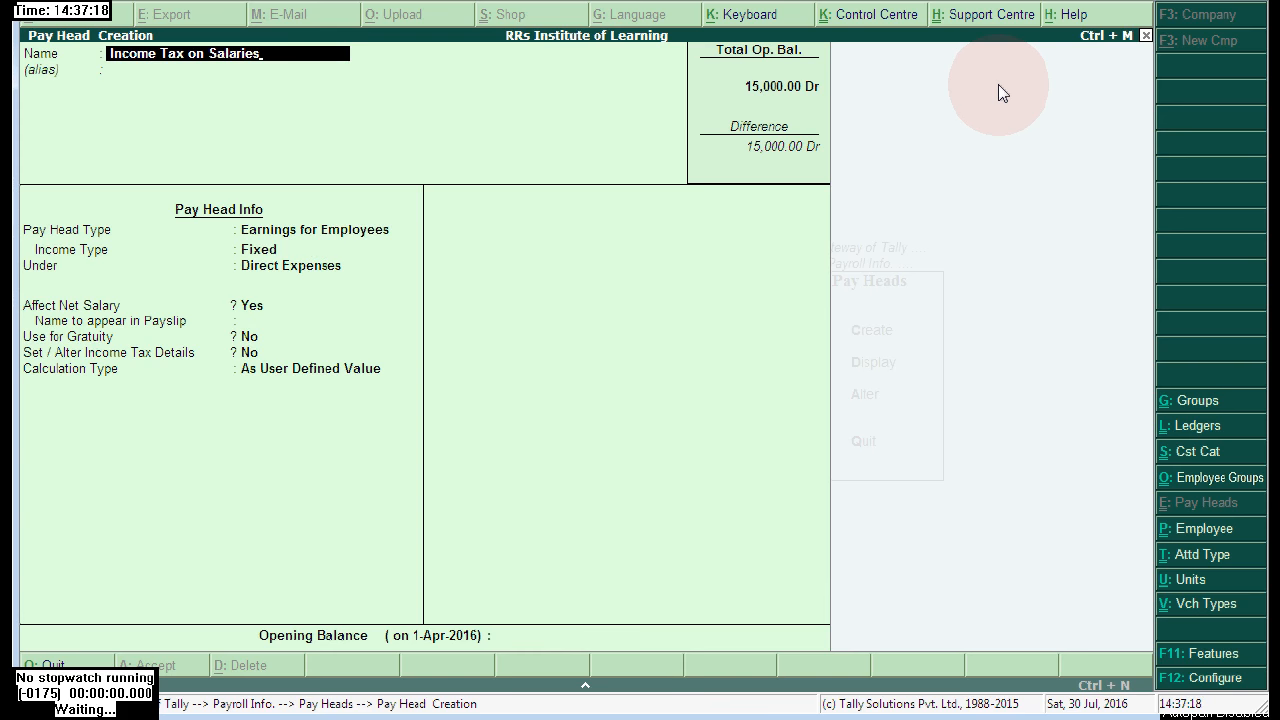
{"action": "key", "text": "Return"}
{"action": "key", "text": "Return"}
{"action": "key", "text": "Down"}
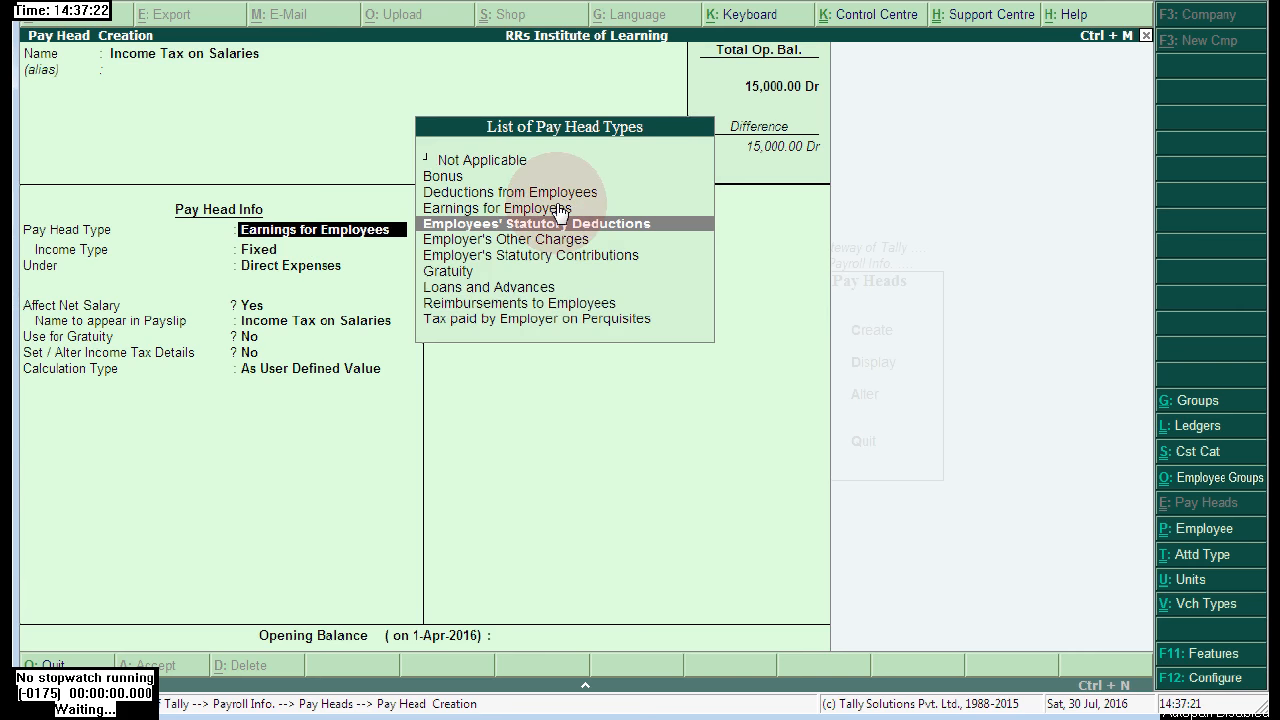
{"action": "left_click", "coordinate": [676, 225]}
{"action": "key", "text": "Down"}
{"action": "left_click", "coordinate": [457, 229]}
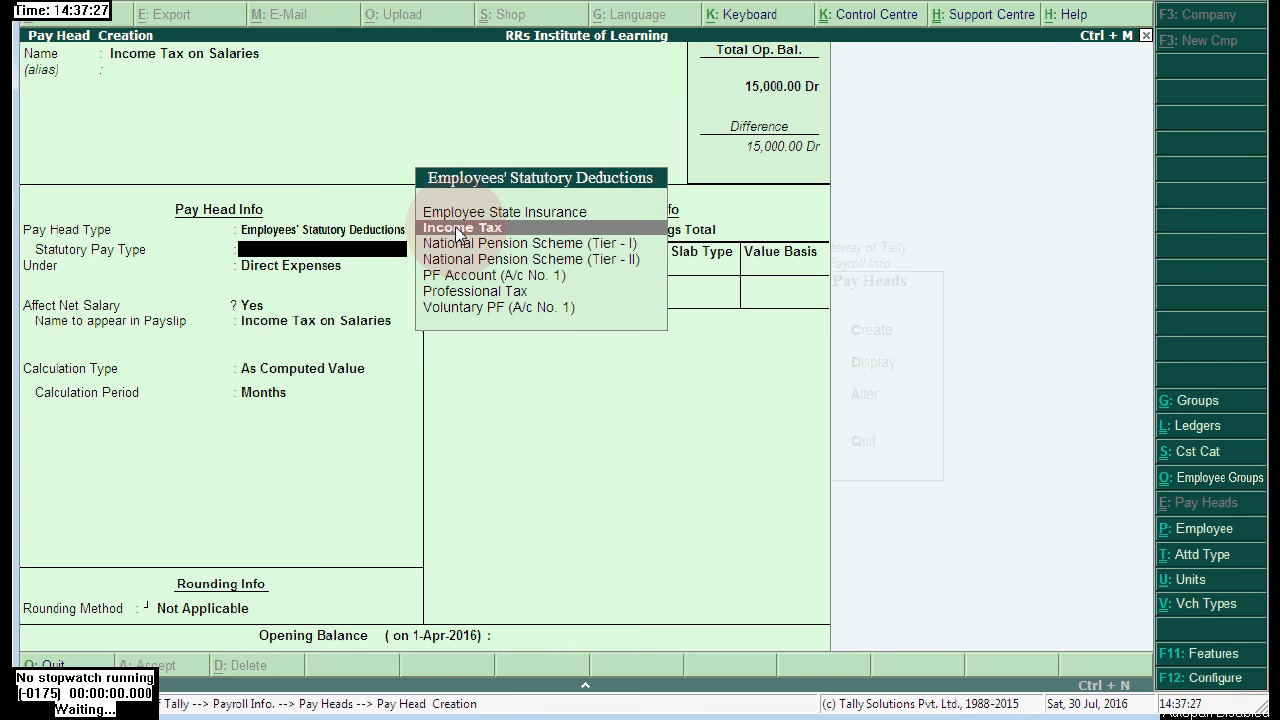
{"action": "left_click", "coordinate": [644, 233]}
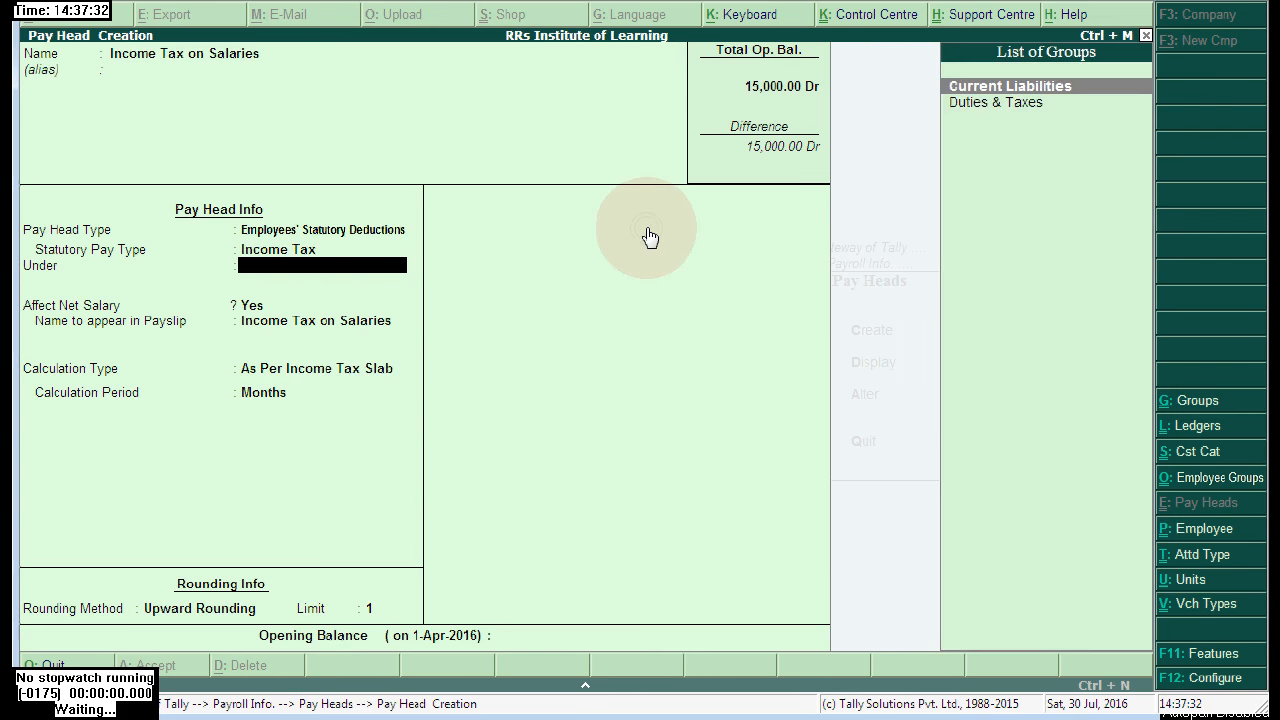
{"action": "left_click", "coordinate": [993, 106]}
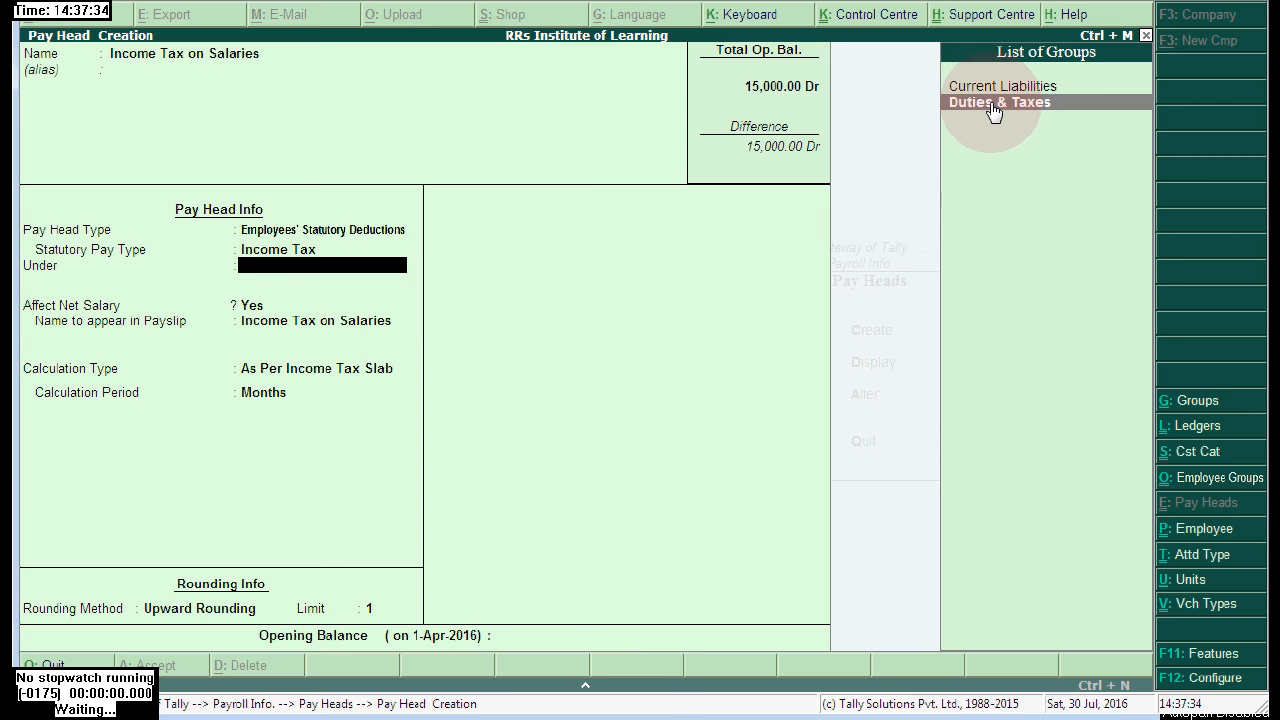
{"action": "left_click", "coordinate": [1108, 100]}
- Keep Months as the calculation period, leave opening balance blank, and save the pay head
{"action": "key", "text": "Return"}
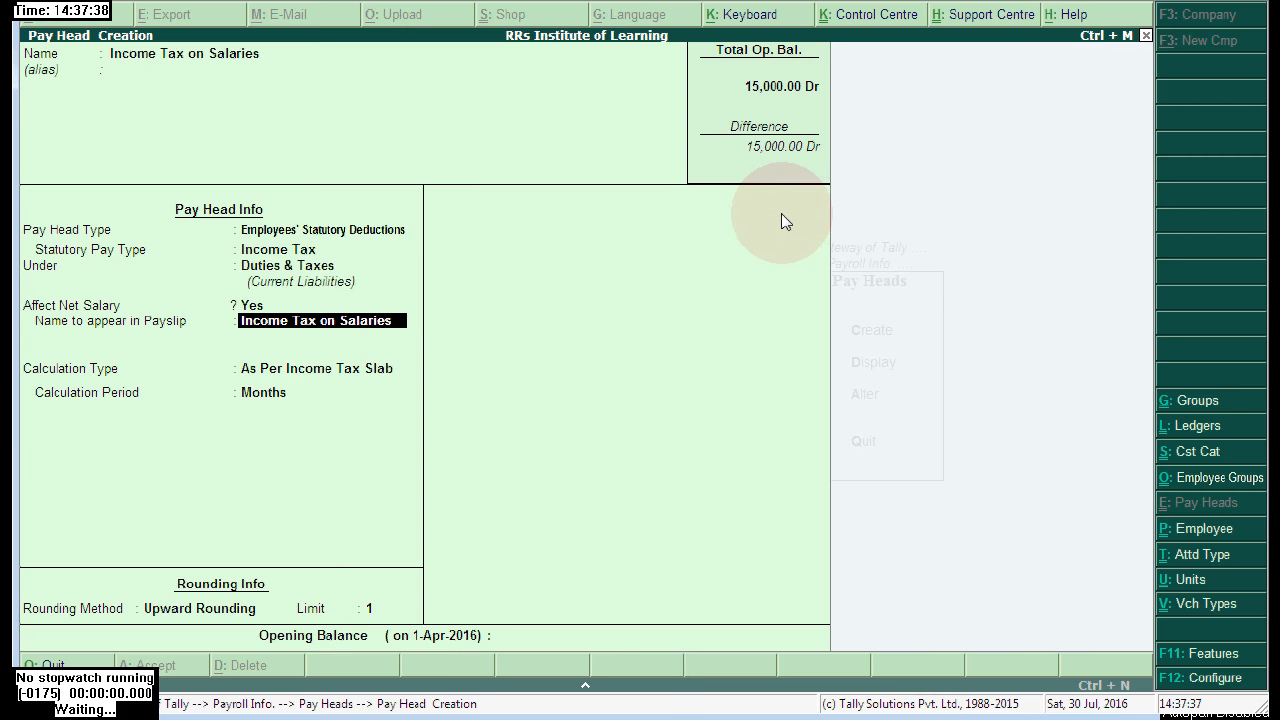
{"action": "key", "text": "Return"}
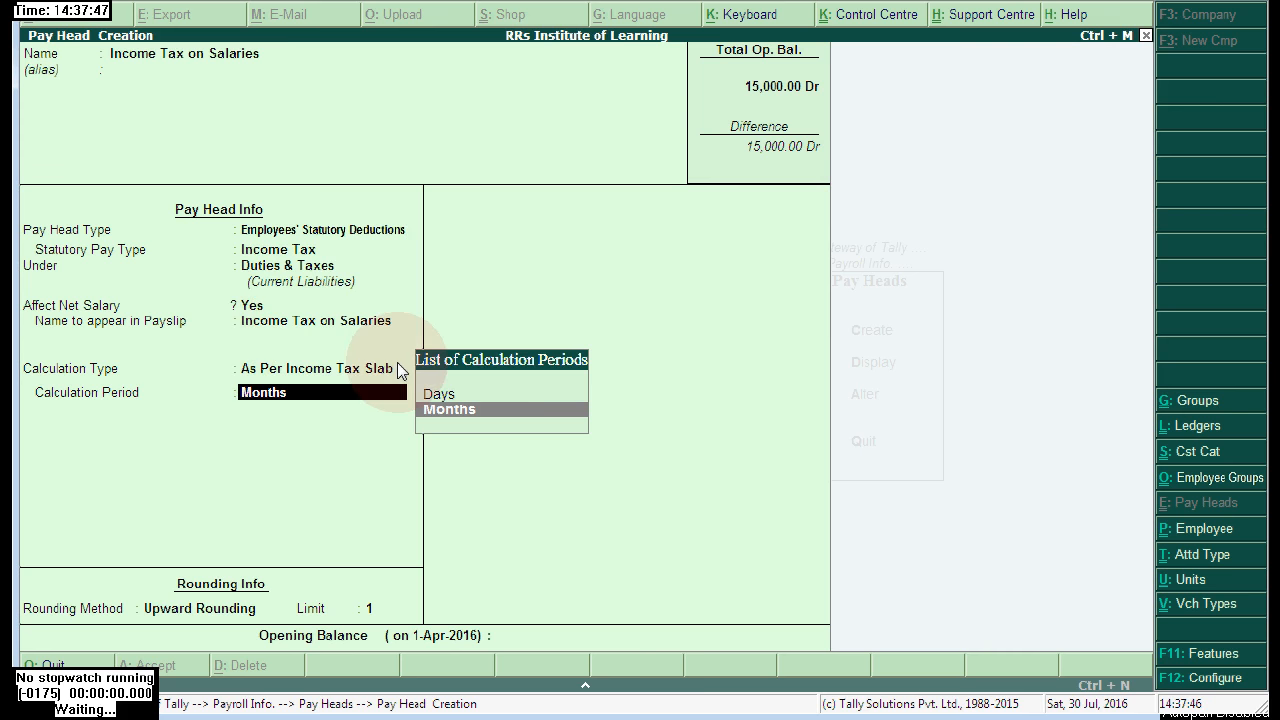
{"action": "key", "text": "Return"}
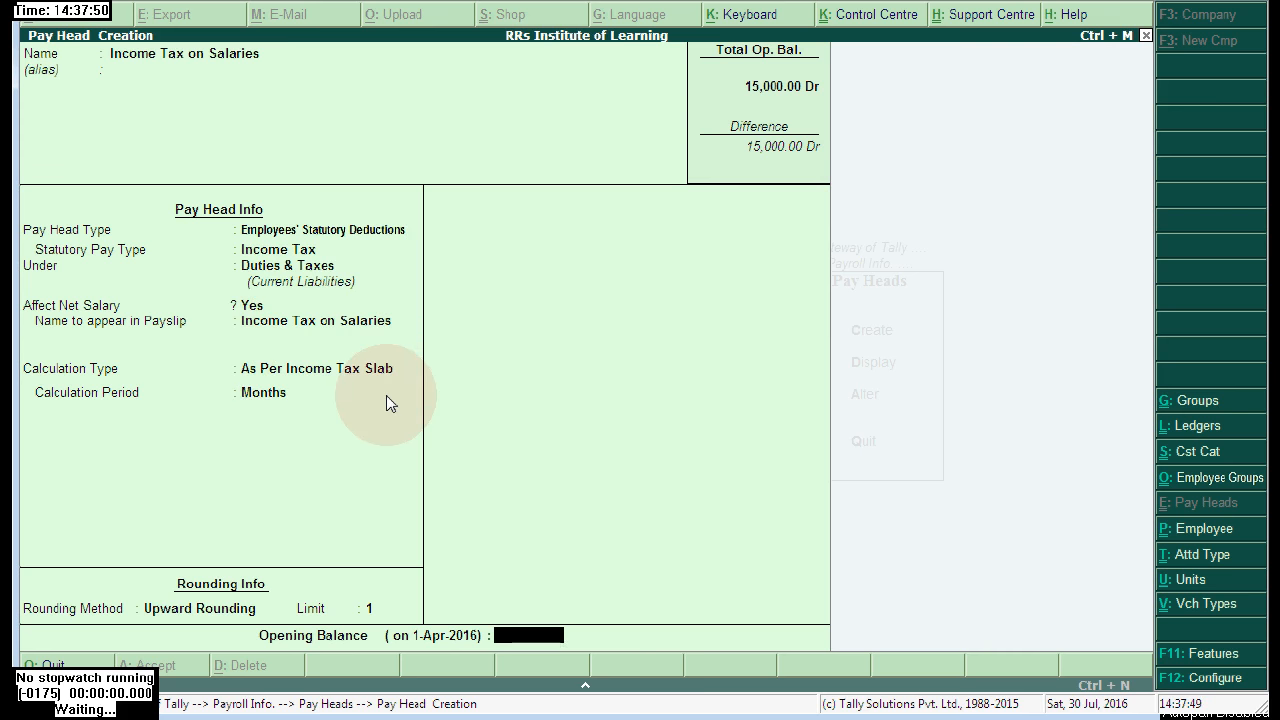
{"action": "key", "text": "Return"}
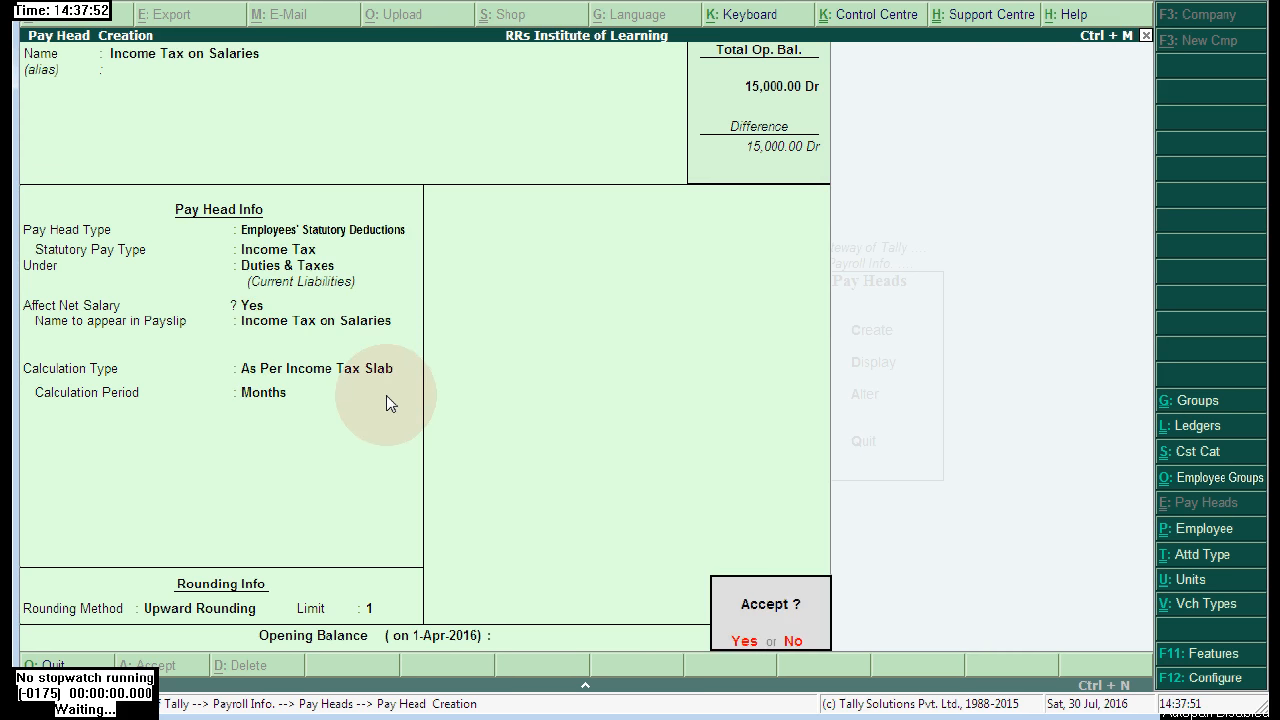
{"action": "key", "text": "Return"}
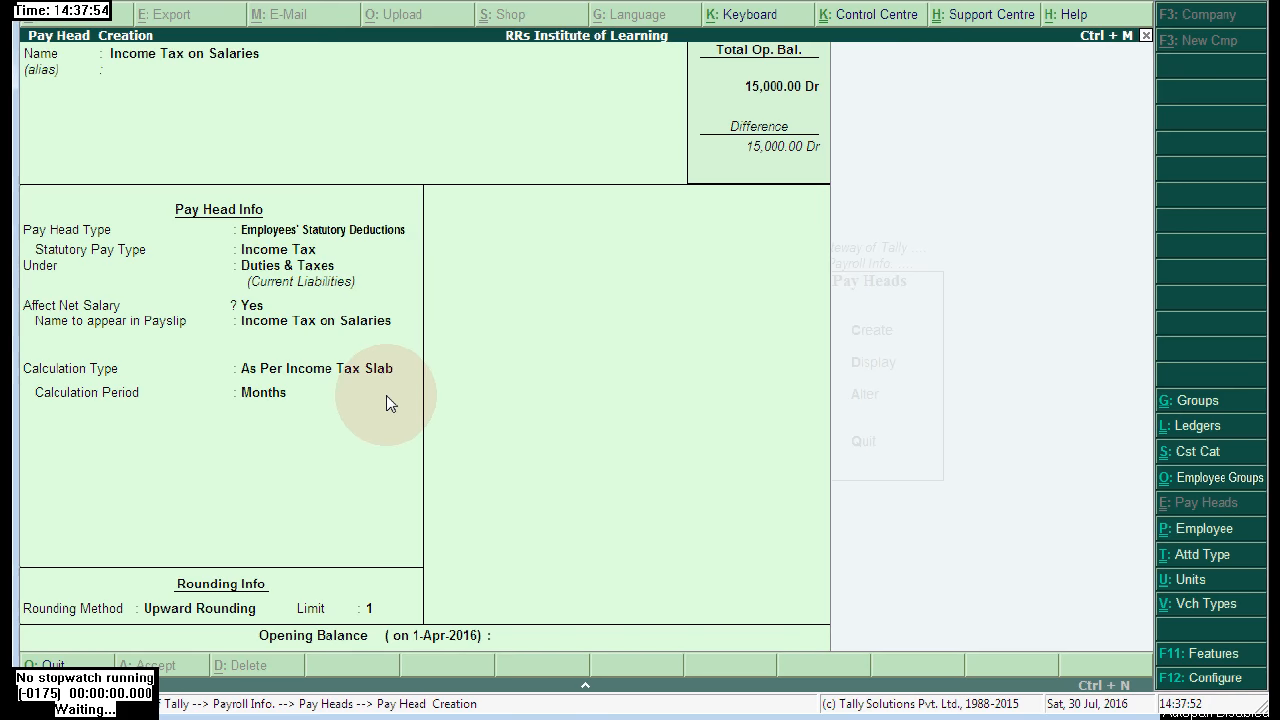
{"action": "key", "text": "Escape"}
- Quit pay head creation and start a new employee in the Higher Level Emp category
{"action": "key", "text": "y"}
{"action": "key", "text": "Escape"}
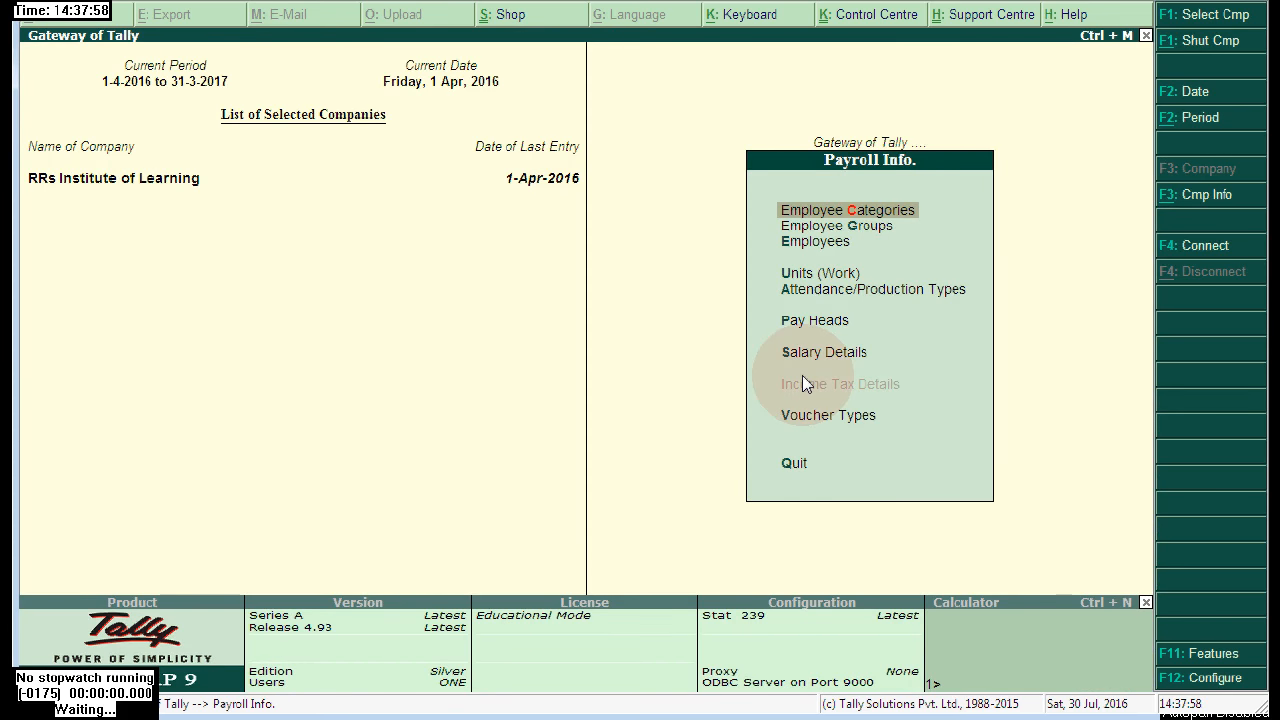
{"action": "left_click", "coordinate": [827, 243]}
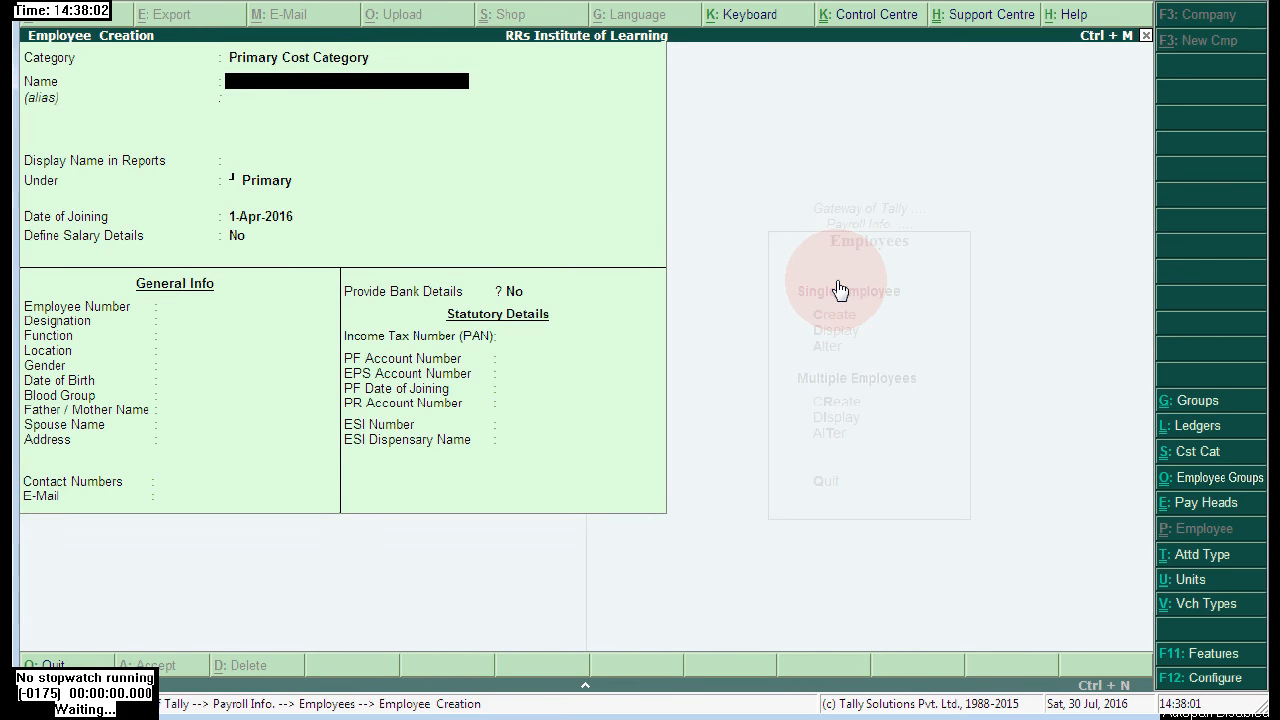
{"action": "key", "text": "BackSpace"}
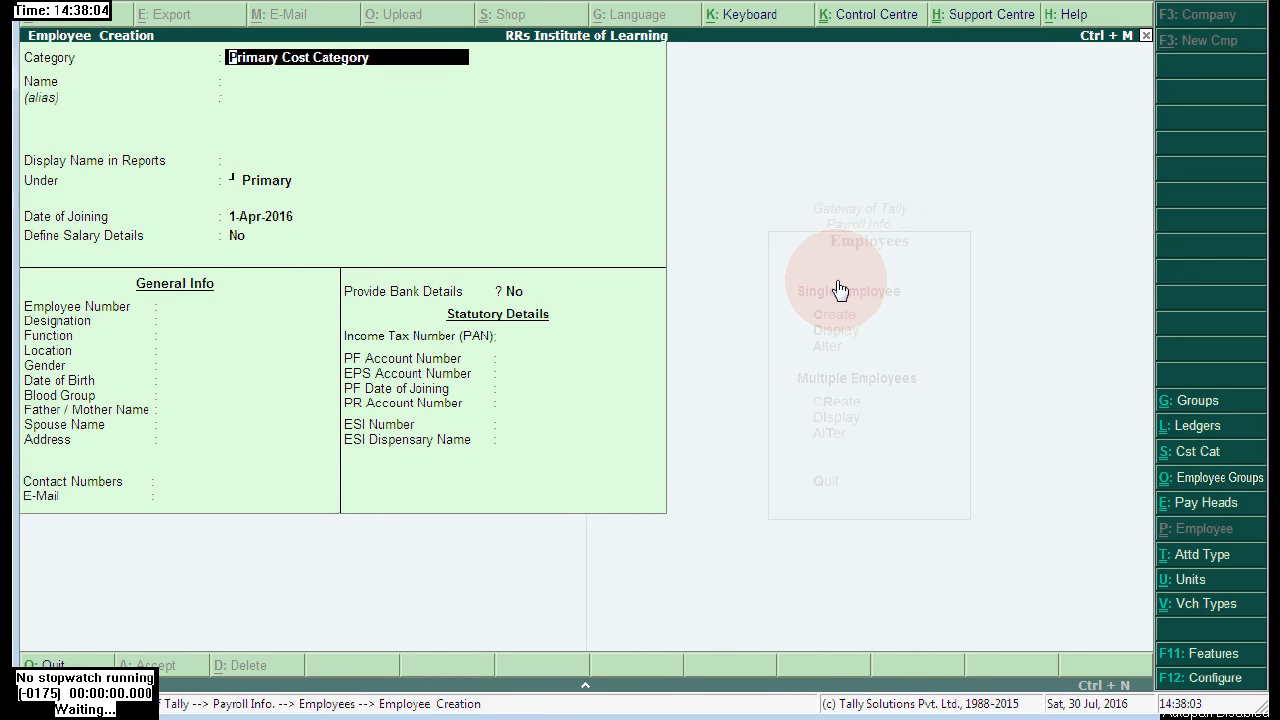
{"action": "key", "text": "space"}
{"action": "key", "text": "Down"}
{"action": "key", "text": "Return"}
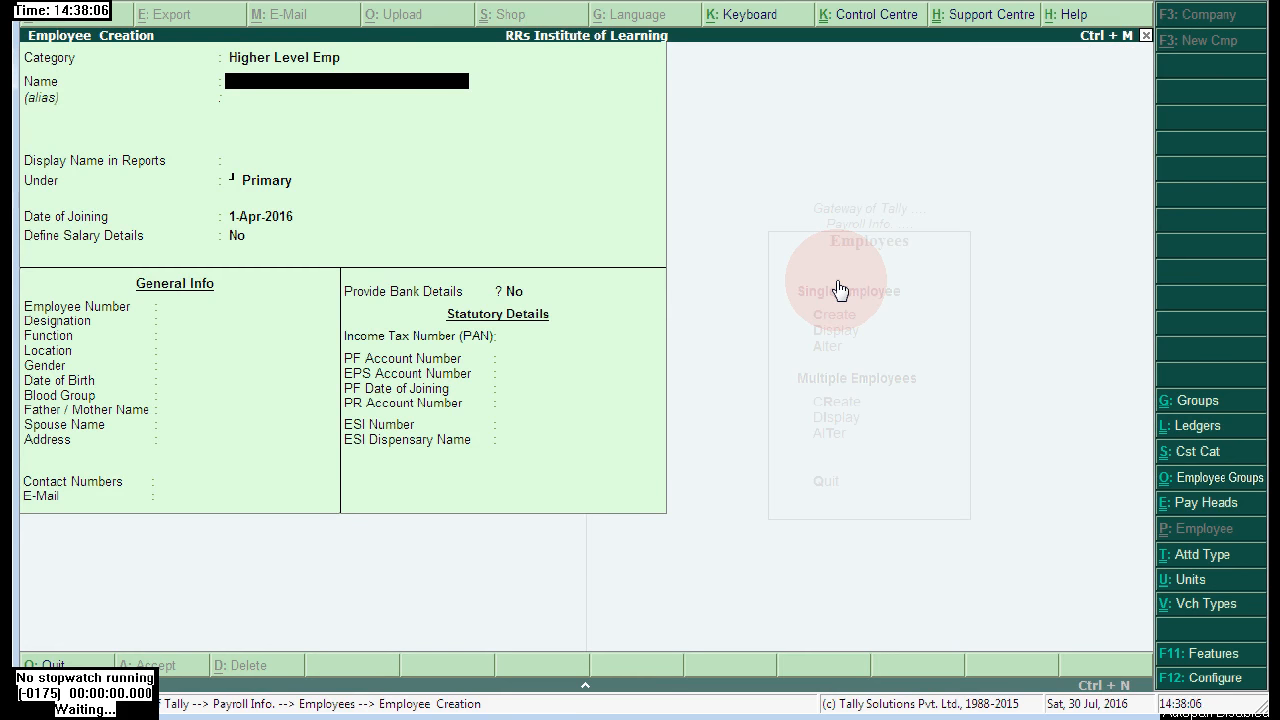
- Enter the employee's full name and skip the alias
{"action": "type", "text": "Mr. RA"}
{"action": "key", "text": "BackSpace"}
{"action": "type", "text": "aghuvan"}
{"action": "key", "text": "BackSpace"}
{"action": "type", "text": "ran"}
{"action": "key", "text": "Return"}
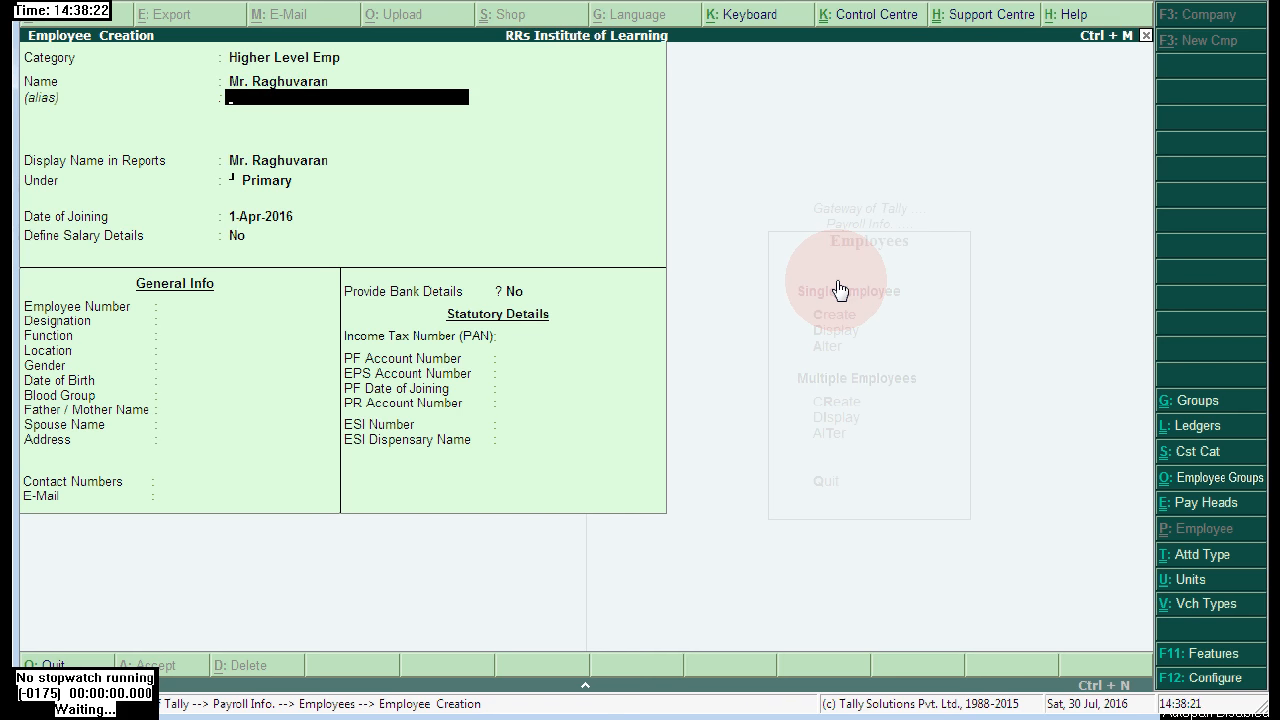
{"action": "key", "text": "Return"}
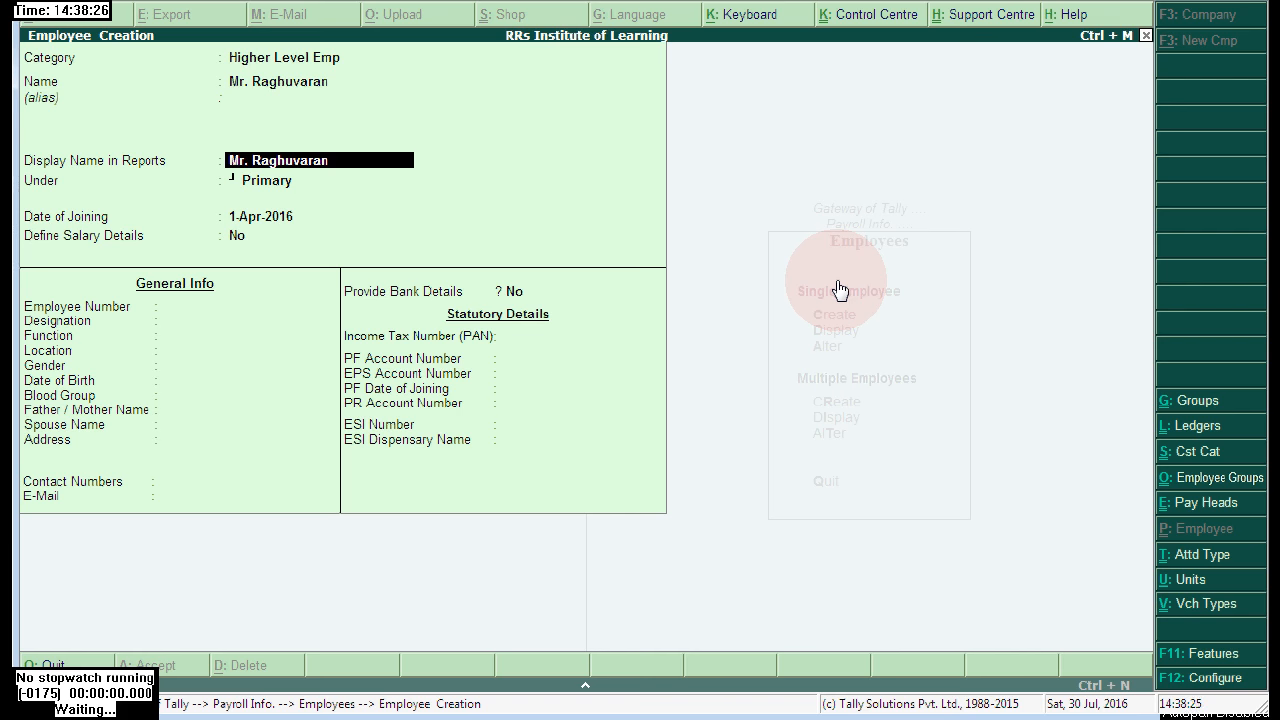
- Place the employee under Finance Dept with joining date 1-Apr-2016
{"action": "key", "text": "Return"}
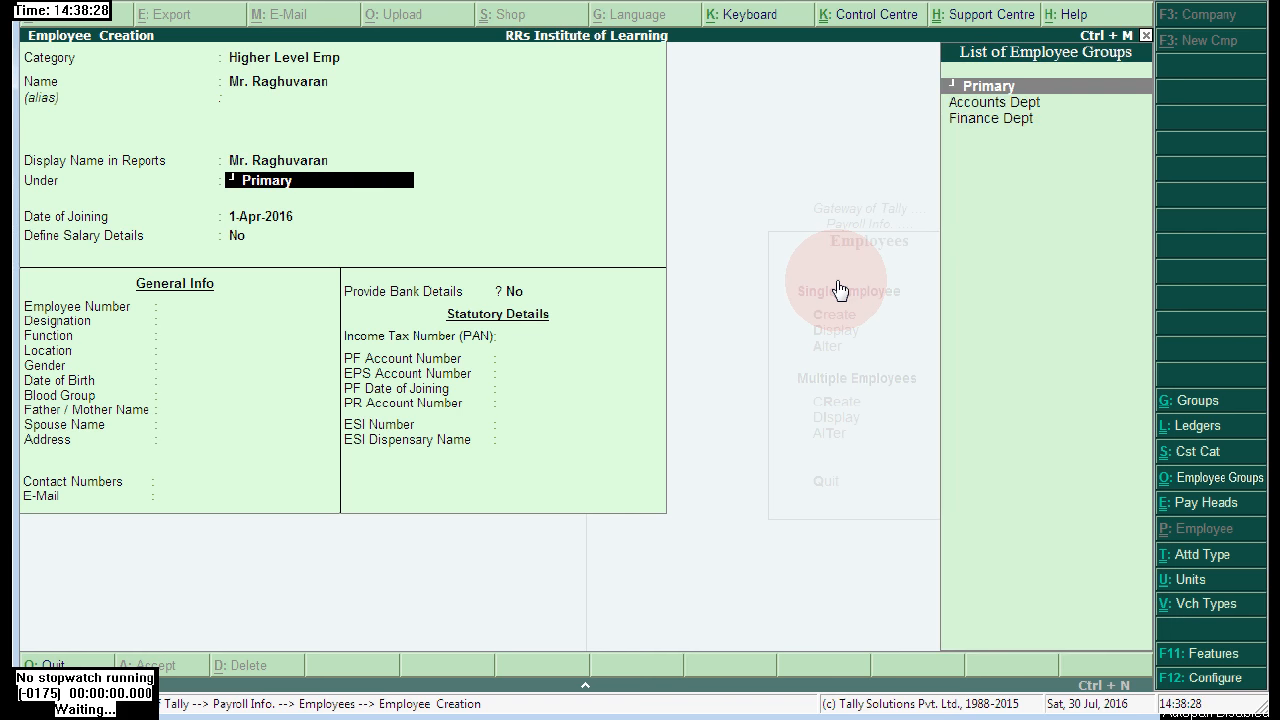
{"action": "key", "text": "Down"}
{"action": "key", "text": "Down"}
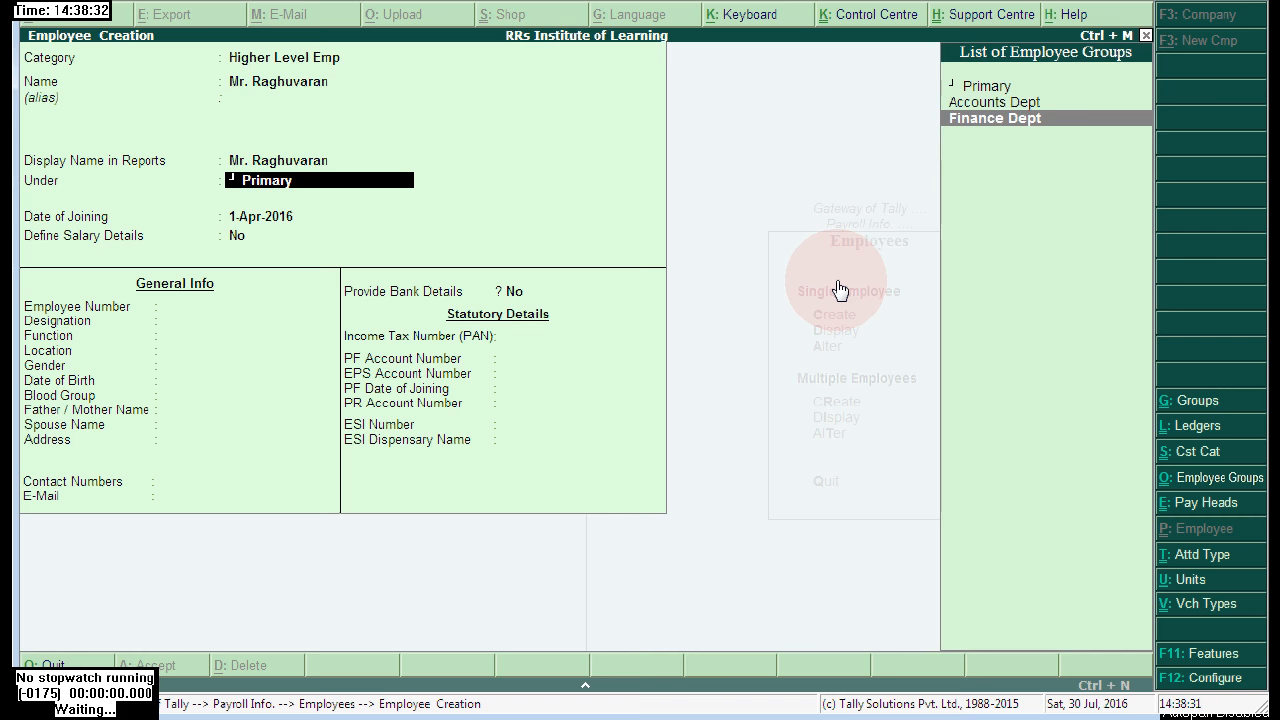
{"action": "key", "text": "Up"}
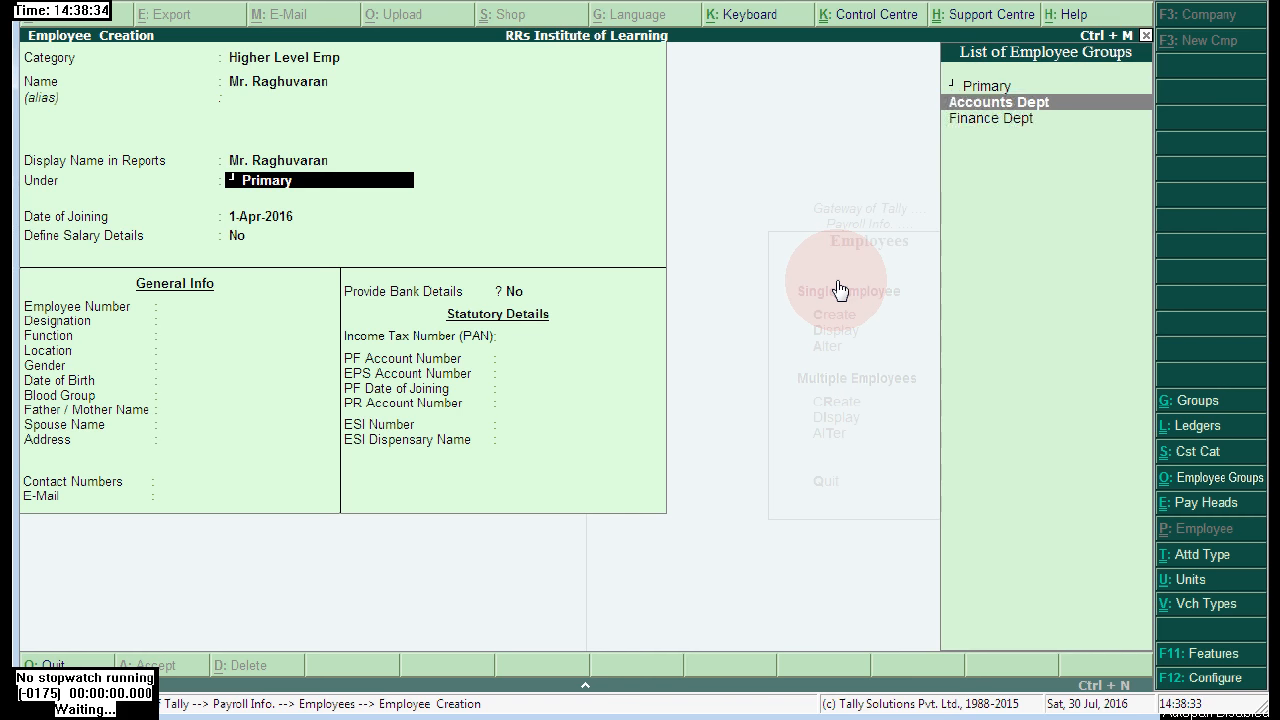
{"action": "key", "text": "Down"}
{"action": "key", "text": "Return"}
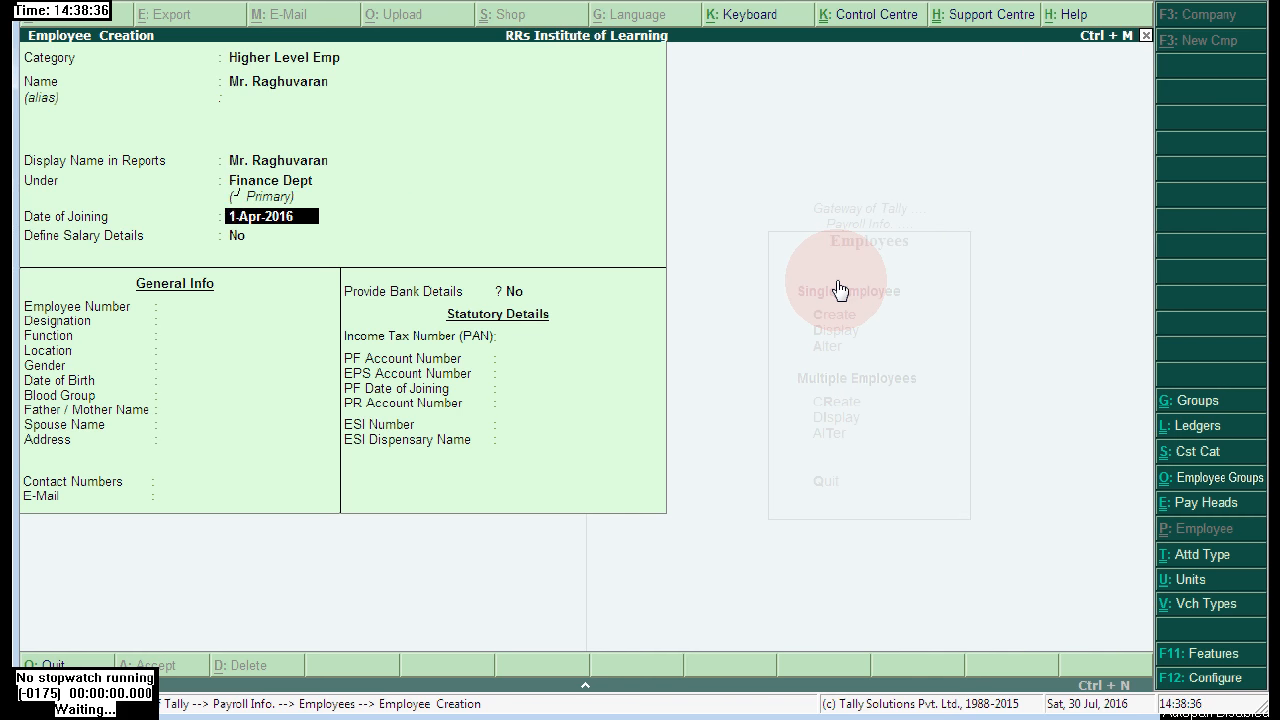
{"action": "key", "text": "Return"}
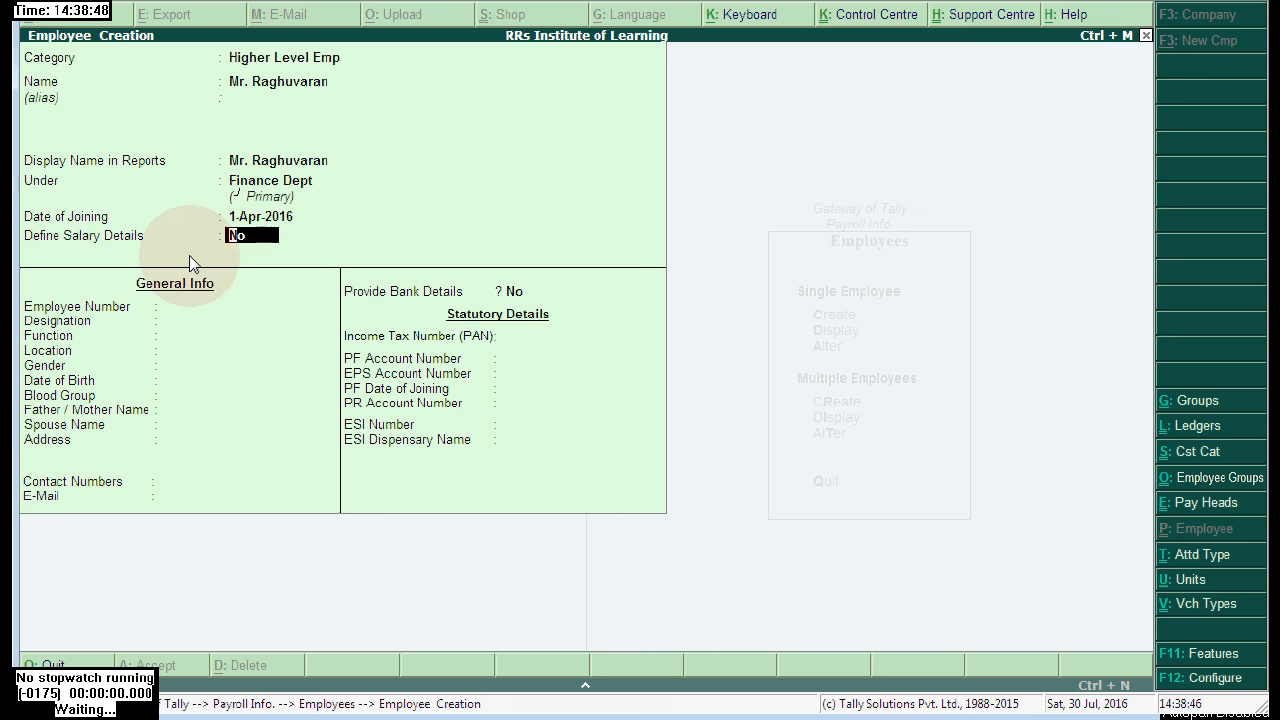
- Leave salary details off, save the employee, and quit to the Payroll Info menu
{"action": "key", "text": "y"}
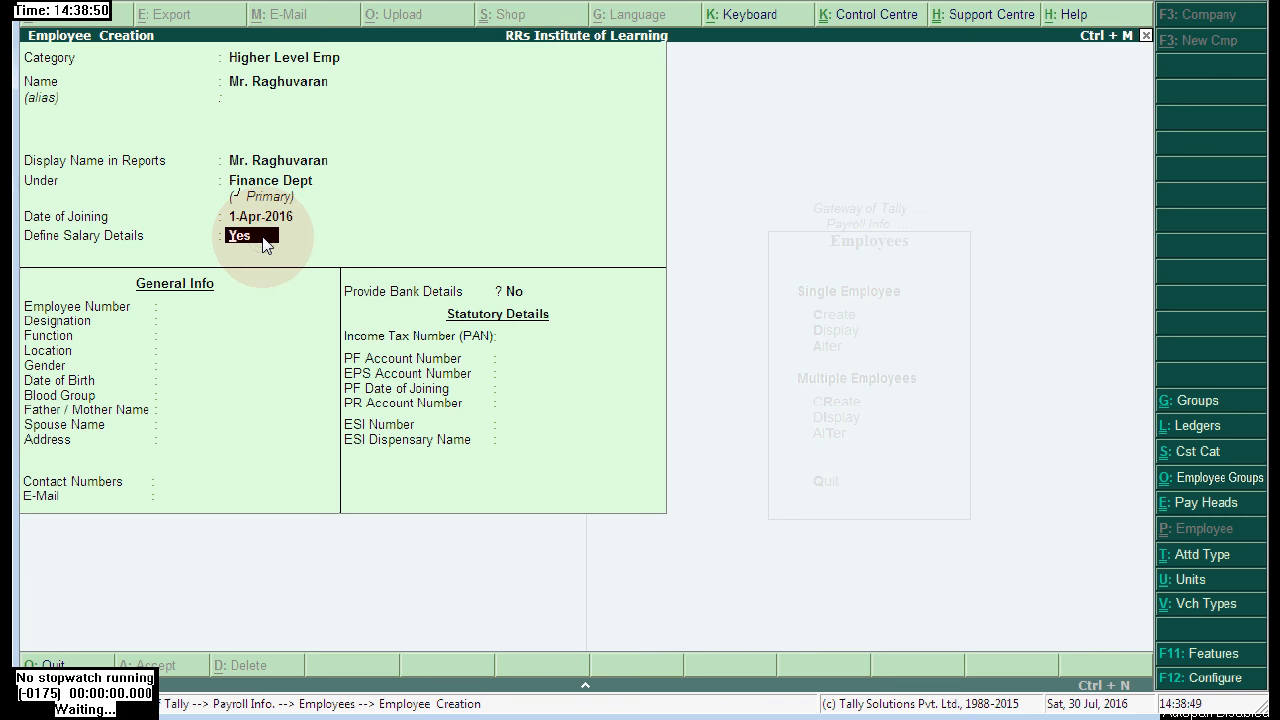
{"action": "key", "text": "n"}
{"action": "key", "text": "Return"}
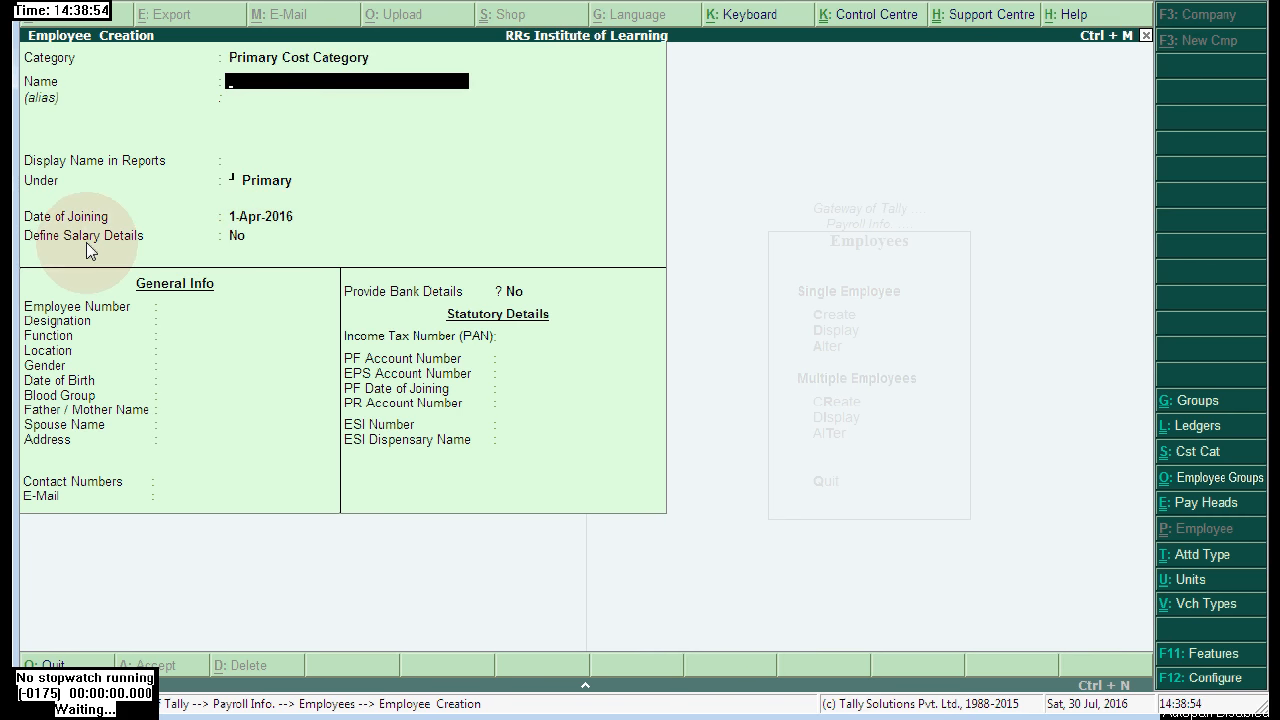
{"action": "key", "text": "Escape"}
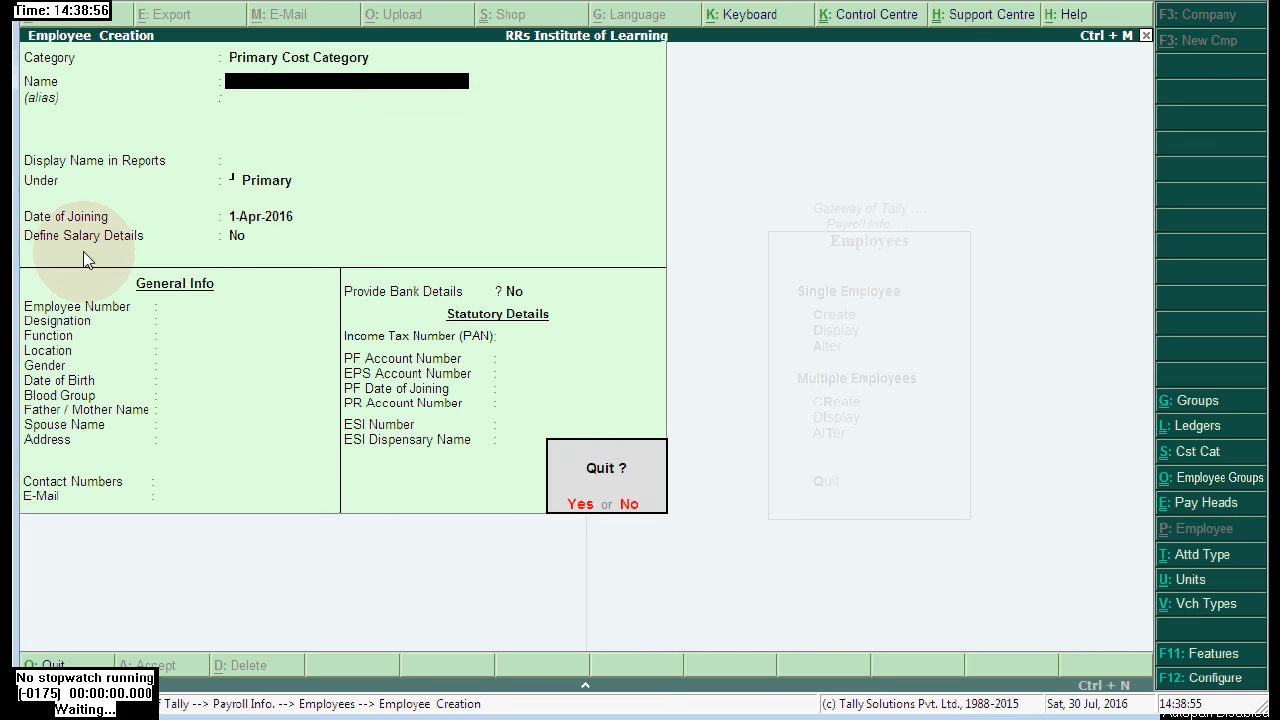
{"action": "key", "text": "Return"}
{"action": "key", "text": "Escape"}
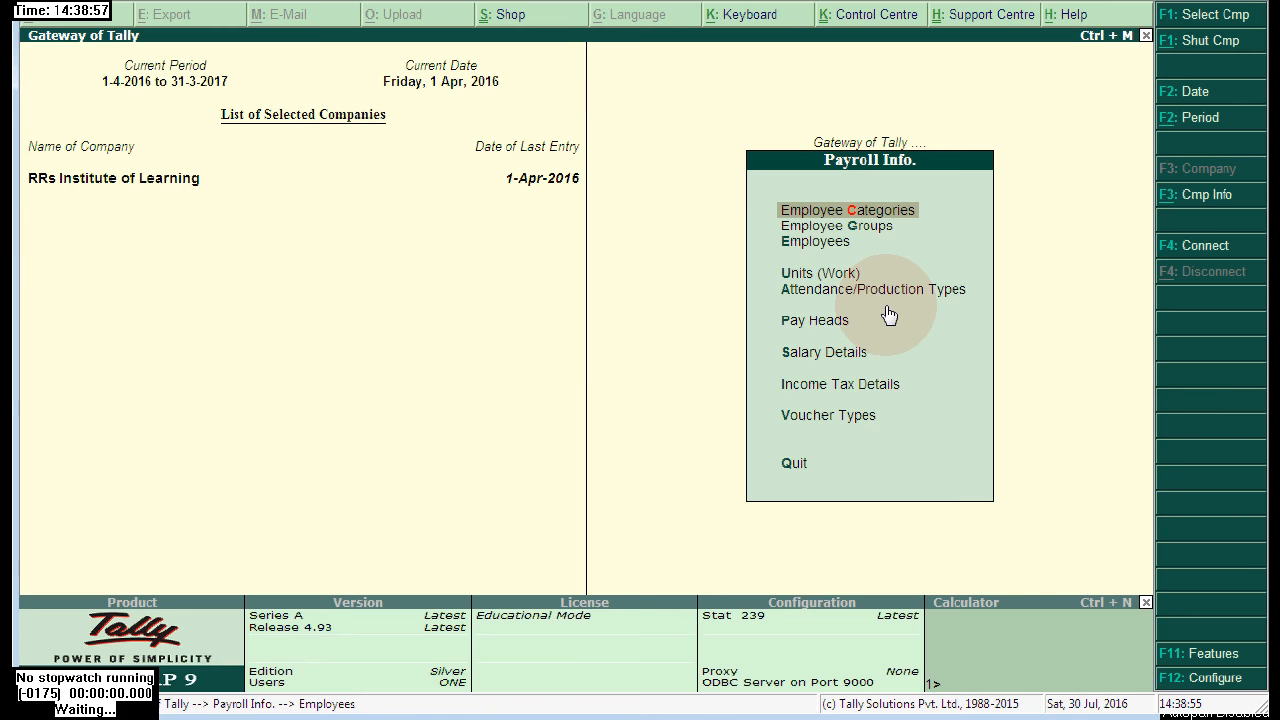
- Open Define Salary Details for the employee to view the empty salary table
{"action": "left_click", "coordinate": [845, 362]}
{"action": "left_click", "coordinate": [845, 362]}
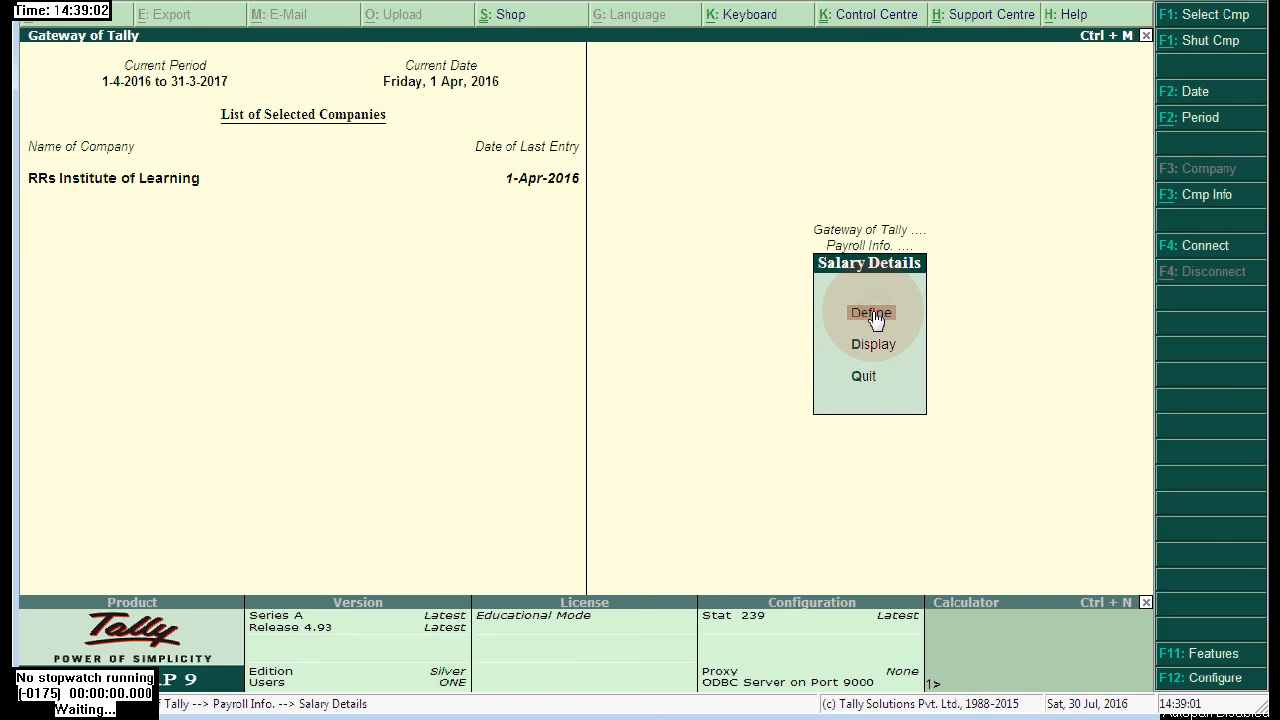
{"action": "left_click", "coordinate": [873, 315]}
{"action": "left_click", "coordinate": [430, 182]}
{"action": "left_click", "coordinate": [432, 182]}
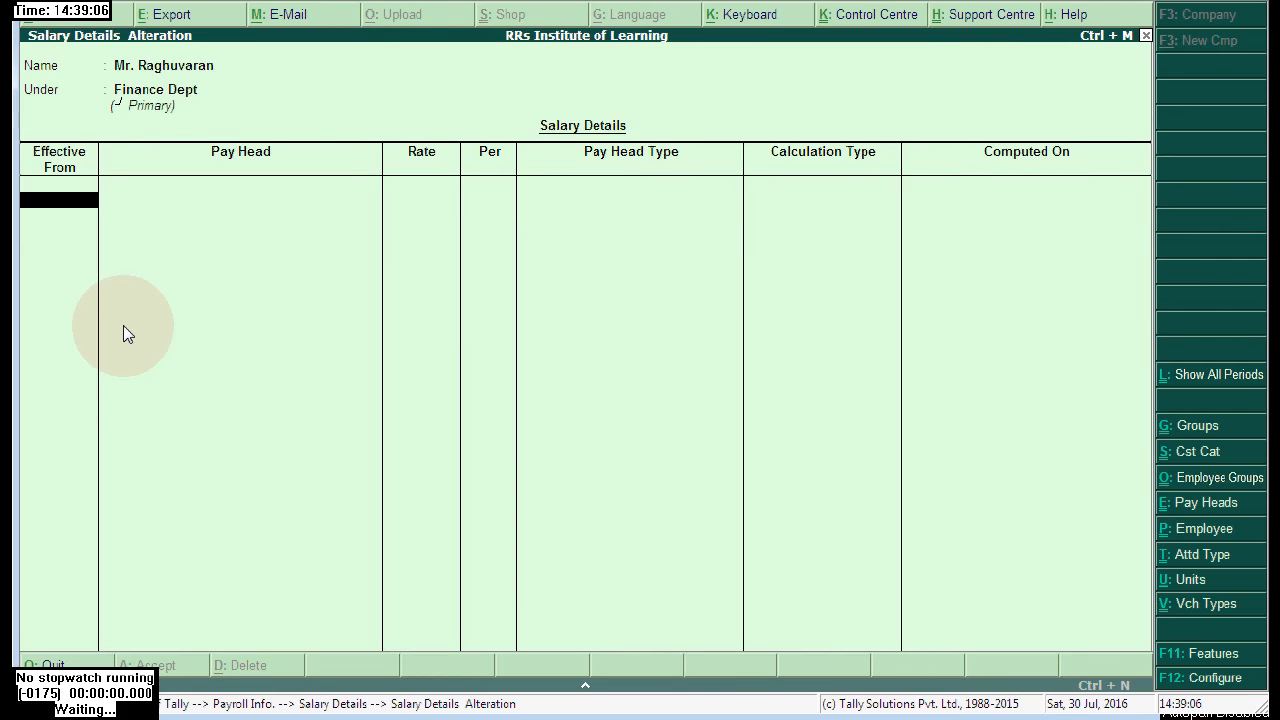
- Quit the empty salary details and open the Employees options from Payroll Info
{"action": "key", "text": "Escape"}
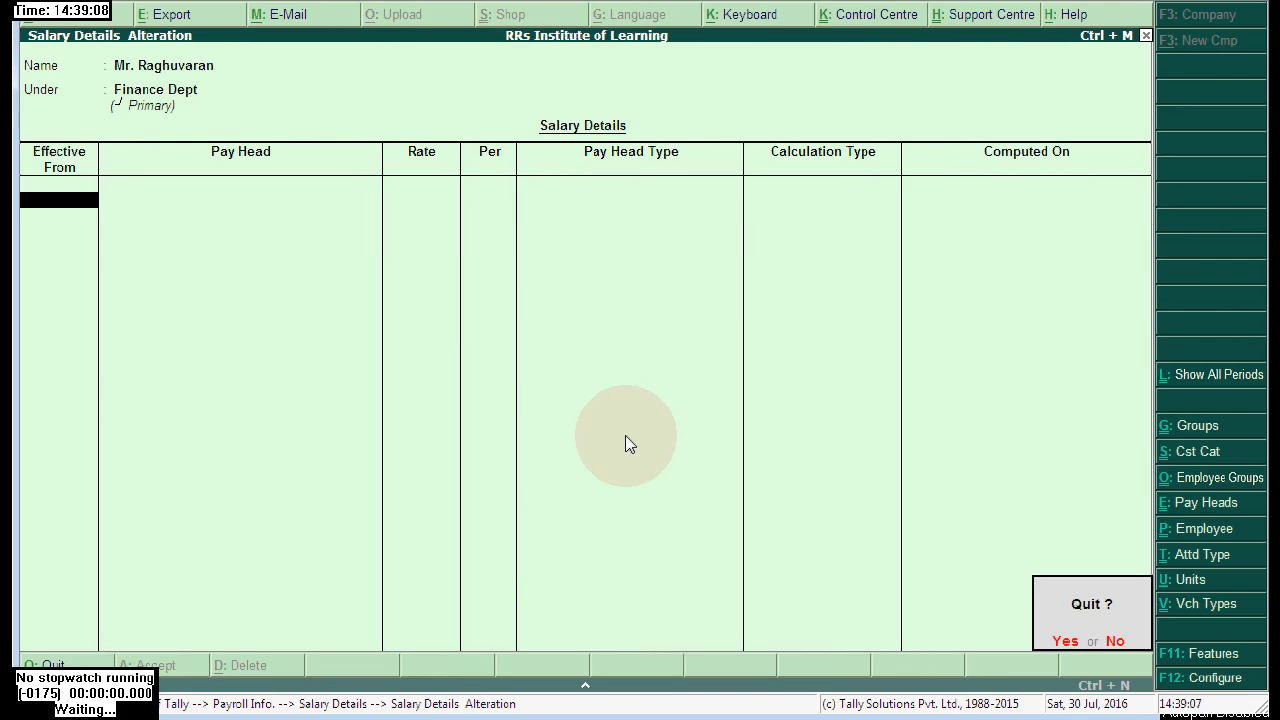
{"action": "key", "text": "Return"}
{"action": "key", "text": "Escape"}
{"action": "key", "text": "Escape"}
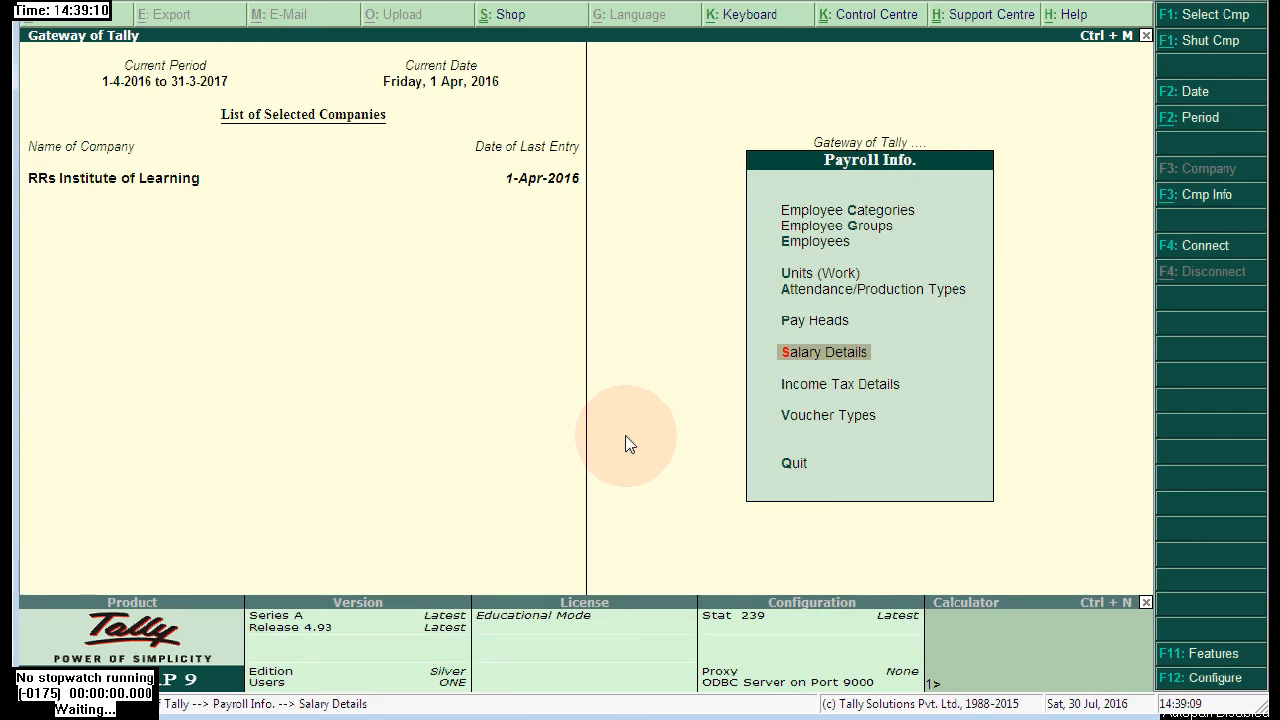
{"action": "key", "text": "Up"}
{"action": "key", "text": "Up"}
{"action": "key", "text": "Up"}
{"action": "key", "text": "Return"}
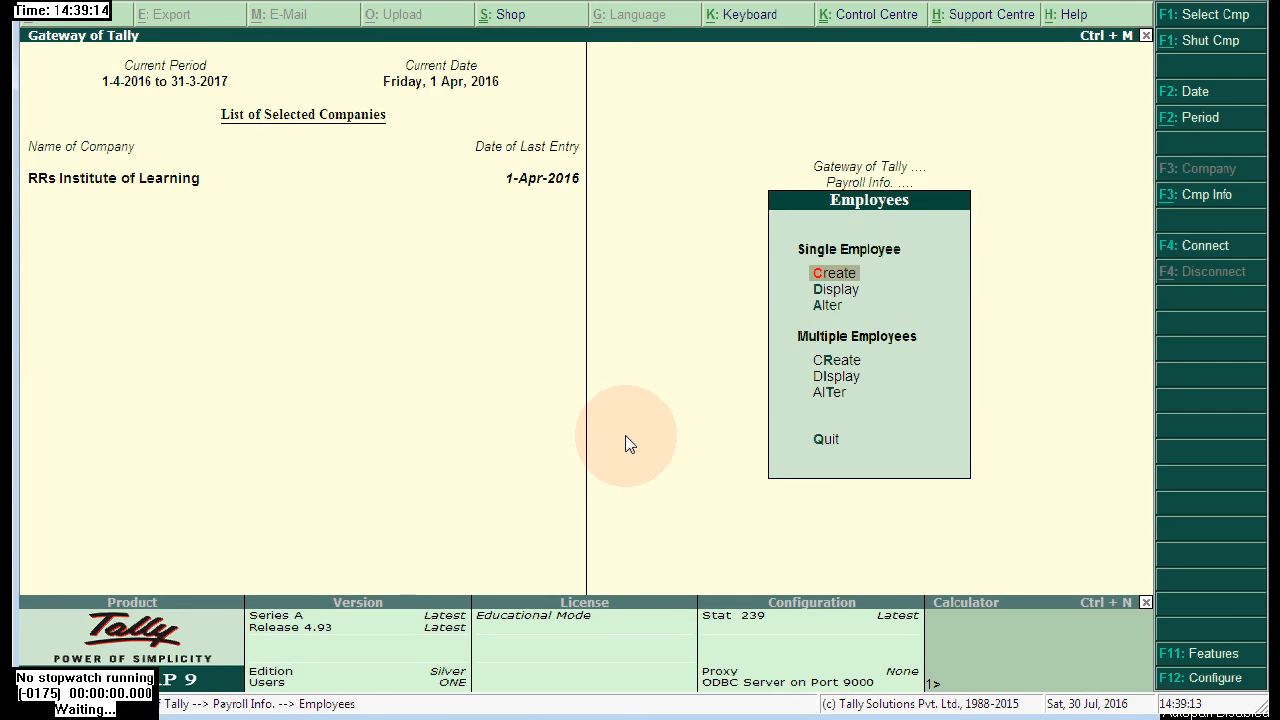
- Alter the employee record and turn on Define Salary Details
{"action": "key", "text": "Down"}
{"action": "key", "text": "Down"}
{"action": "key", "text": "Return"}
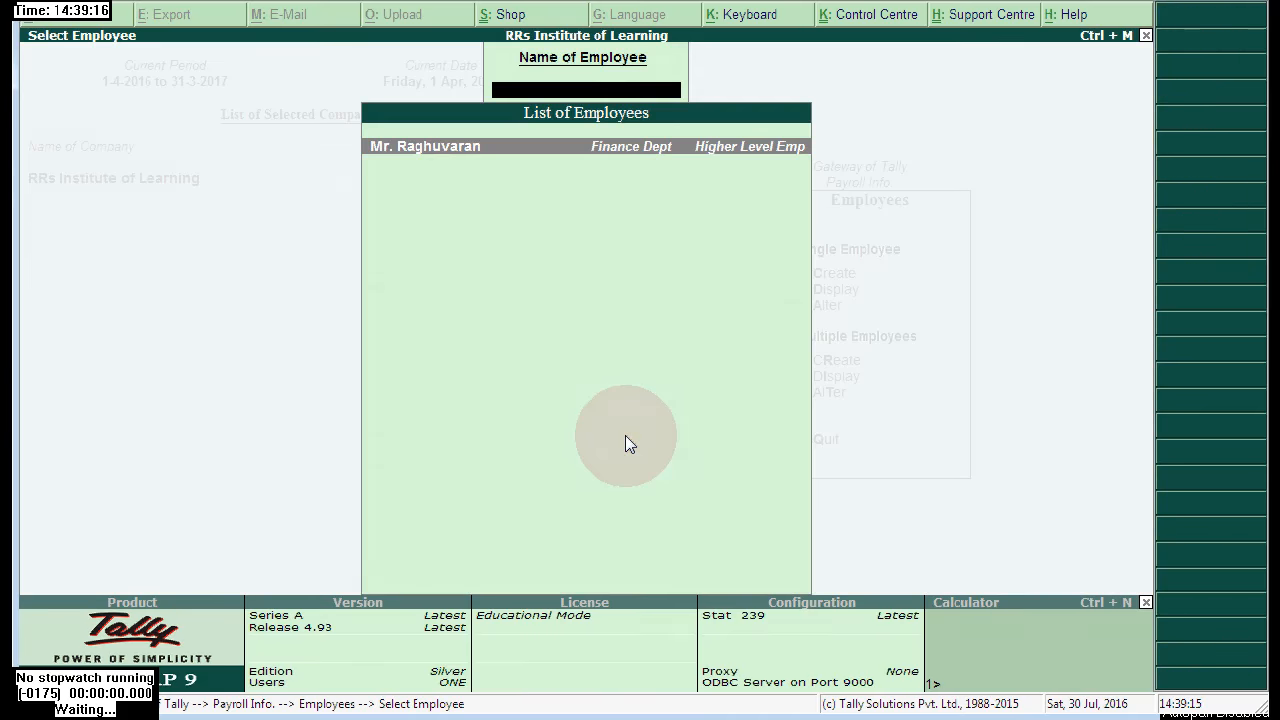
{"action": "key", "text": "Return"}
{"action": "key", "text": "Return"}
{"action": "key", "text": "Return"}
{"action": "key", "text": "Return"}
{"action": "key", "text": "Return"}
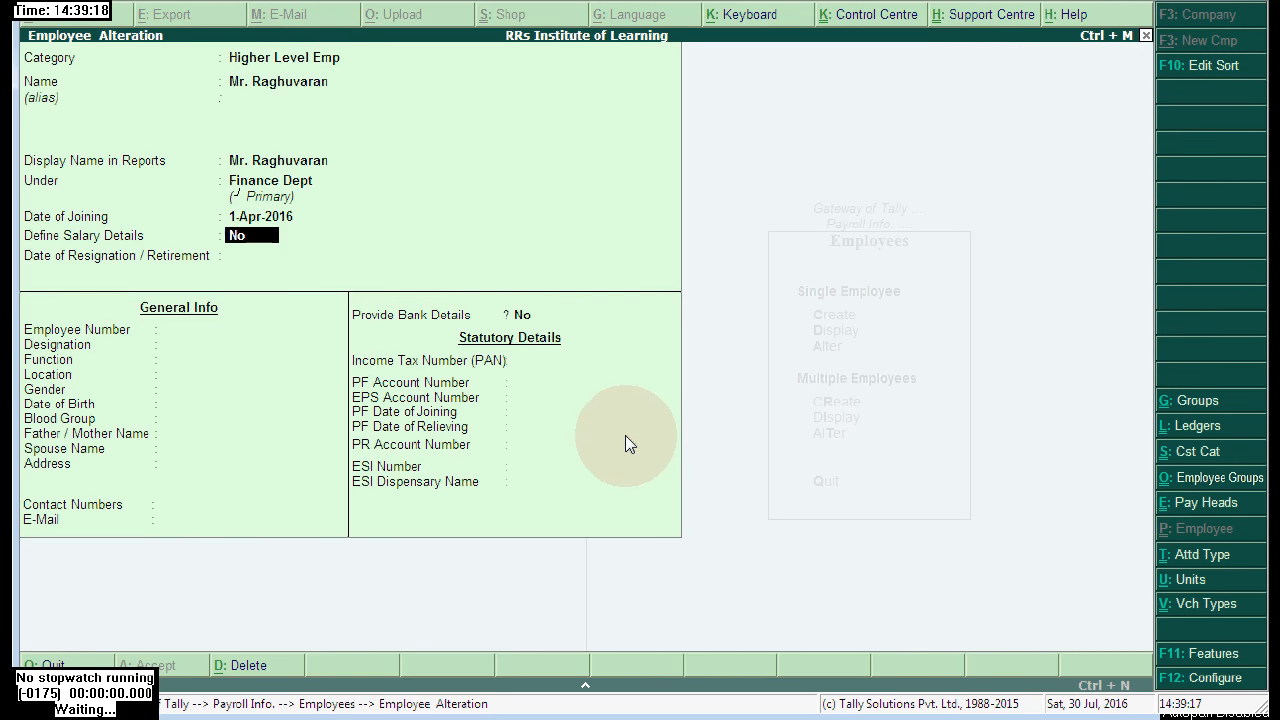
{"action": "key", "text": "y"}
{"action": "key", "text": "Return"}
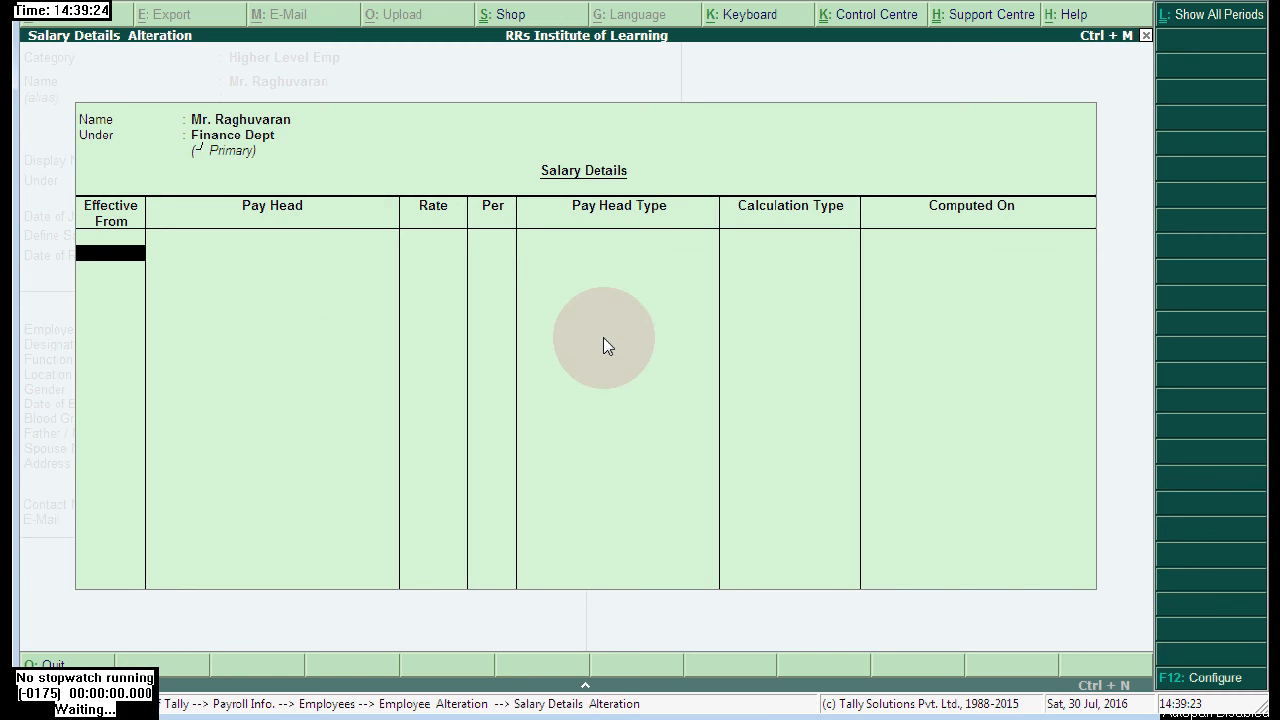
- From 1-Apr-2016, set Basic Salary at 1,30,000 per month
{"action": "type", "text": "1"}
{"action": "key", "text": "Return"}
{"action": "key", "text": "Down"}
{"action": "key", "text": "Return"}
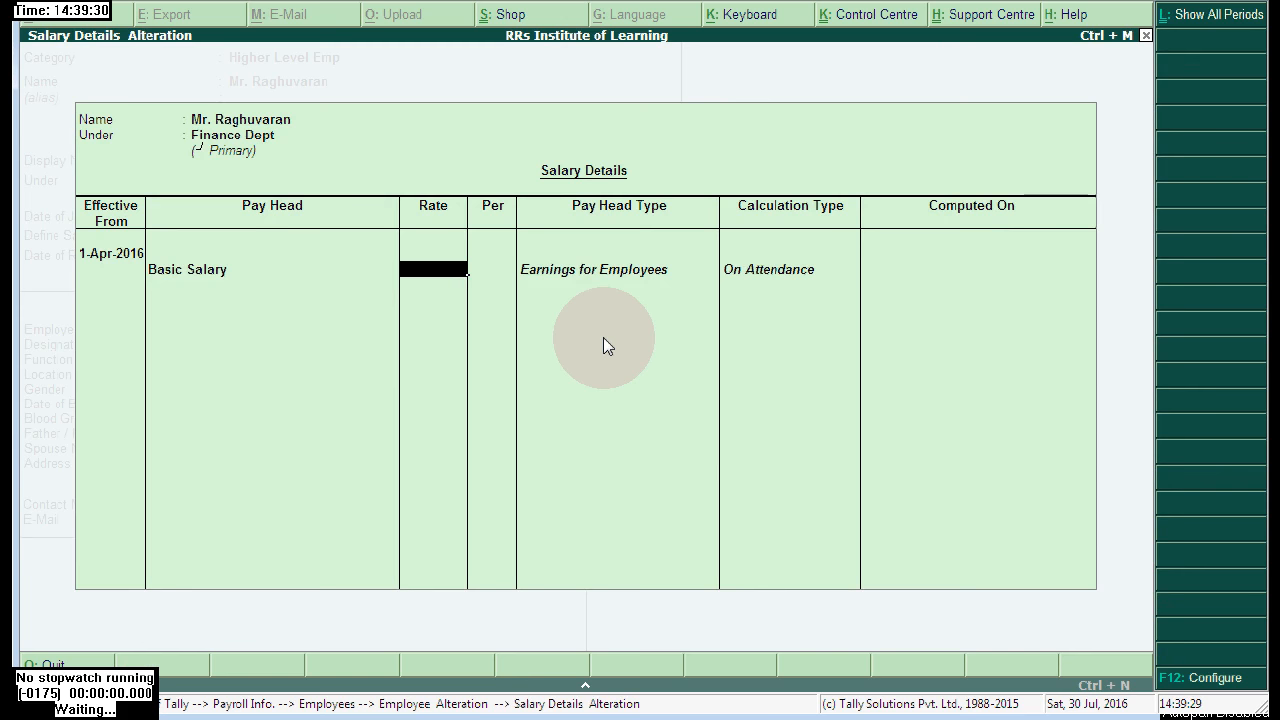
{"action": "type", "text": "1"}
{"action": "type", "text": "."}
{"action": "type", "text": "30,"}
{"action": "type", "text": "000"}
{"action": "key", "text": "Return"}
{"action": "key", "text": "Return"}
{"action": "key", "text": "Down"}
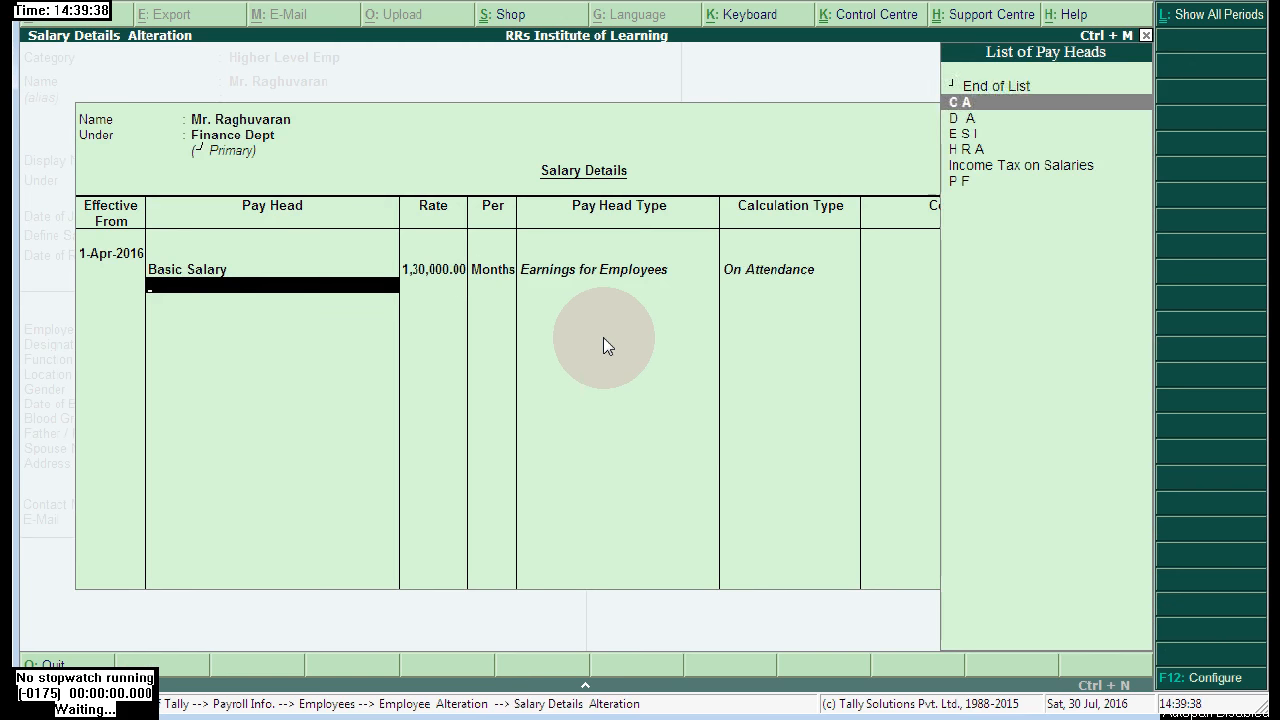
- Add C A, D A, E S I, H R A, P F and Income Tax on Salaries, then begin a Salary Payable pay head
{"action": "key", "text": "Return"}
{"action": "key", "text": "Down"}
{"action": "key", "text": "Return"}
{"action": "key", "text": "Down"}
{"action": "key", "text": "Return"}
{"action": "key", "text": "Down"}
{"action": "key", "text": "Return"}
{"action": "key", "text": "Down"}
{"action": "key", "text": "Down"}
{"action": "key", "text": "Return"}
{"action": "key", "text": "Down"}
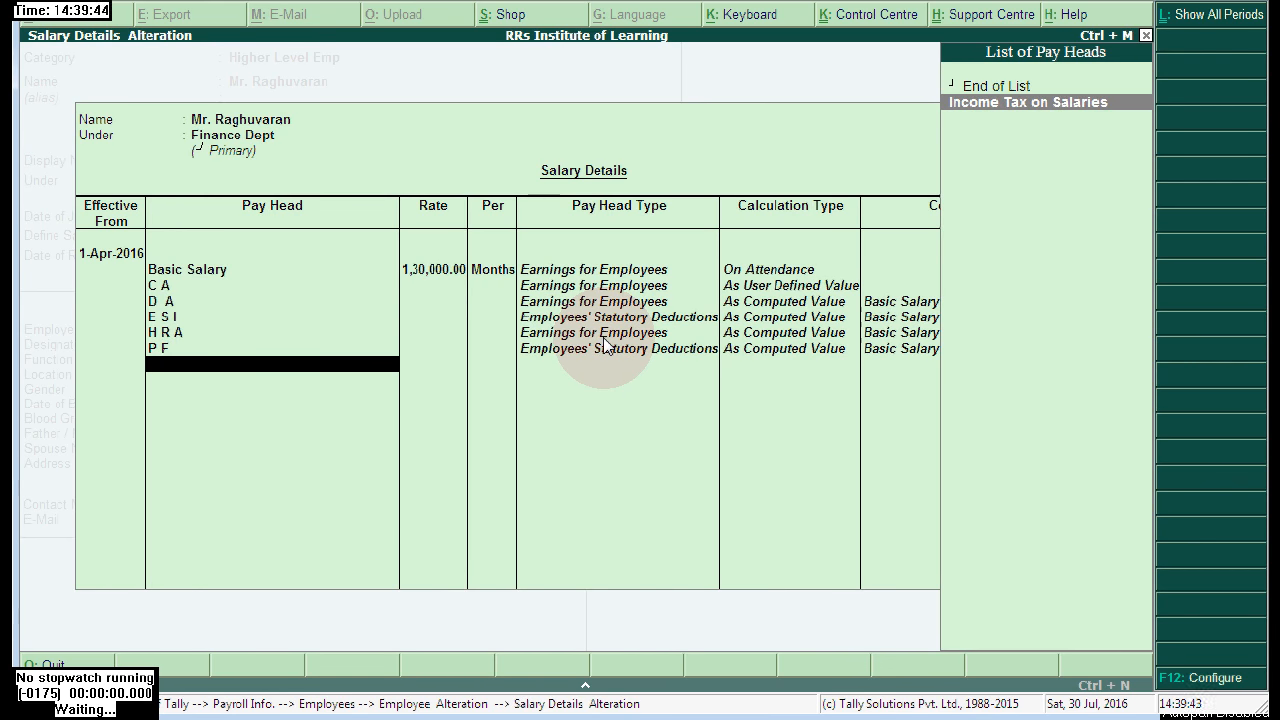
{"action": "key", "text": "Return"}
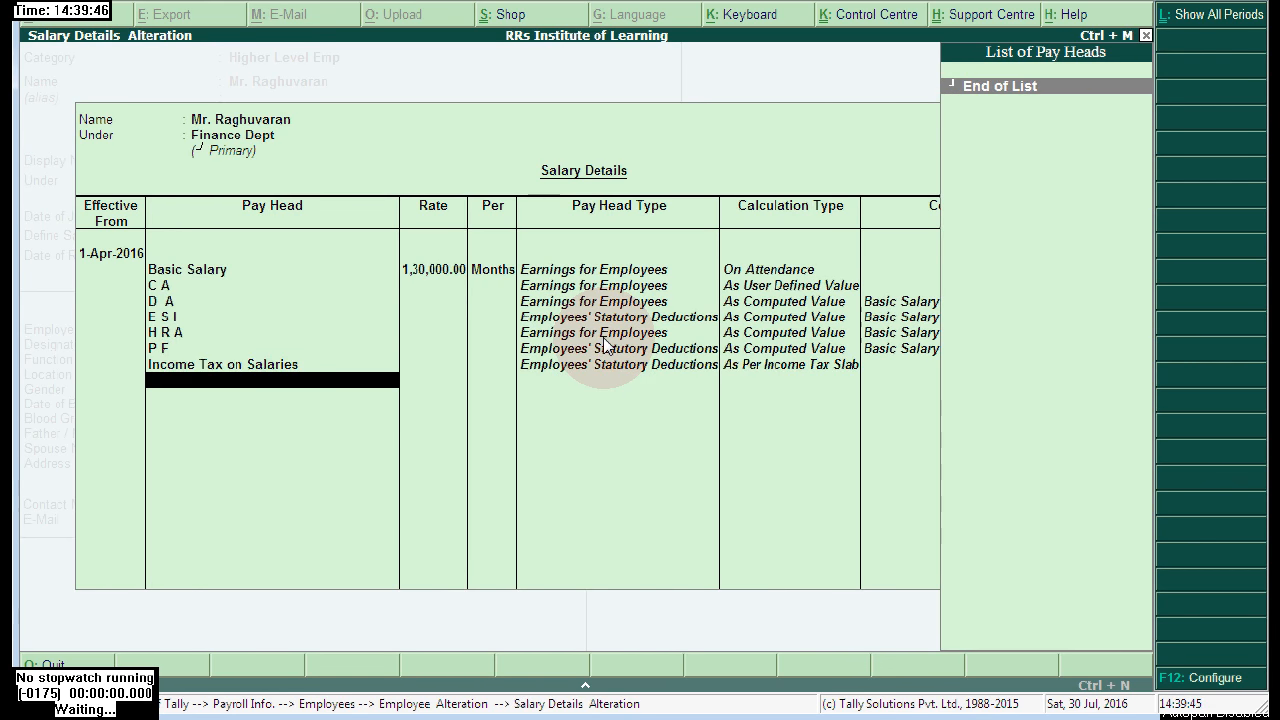
{"action": "key", "text": "alt+c"}
{"action": "type", "text": "Sa"}
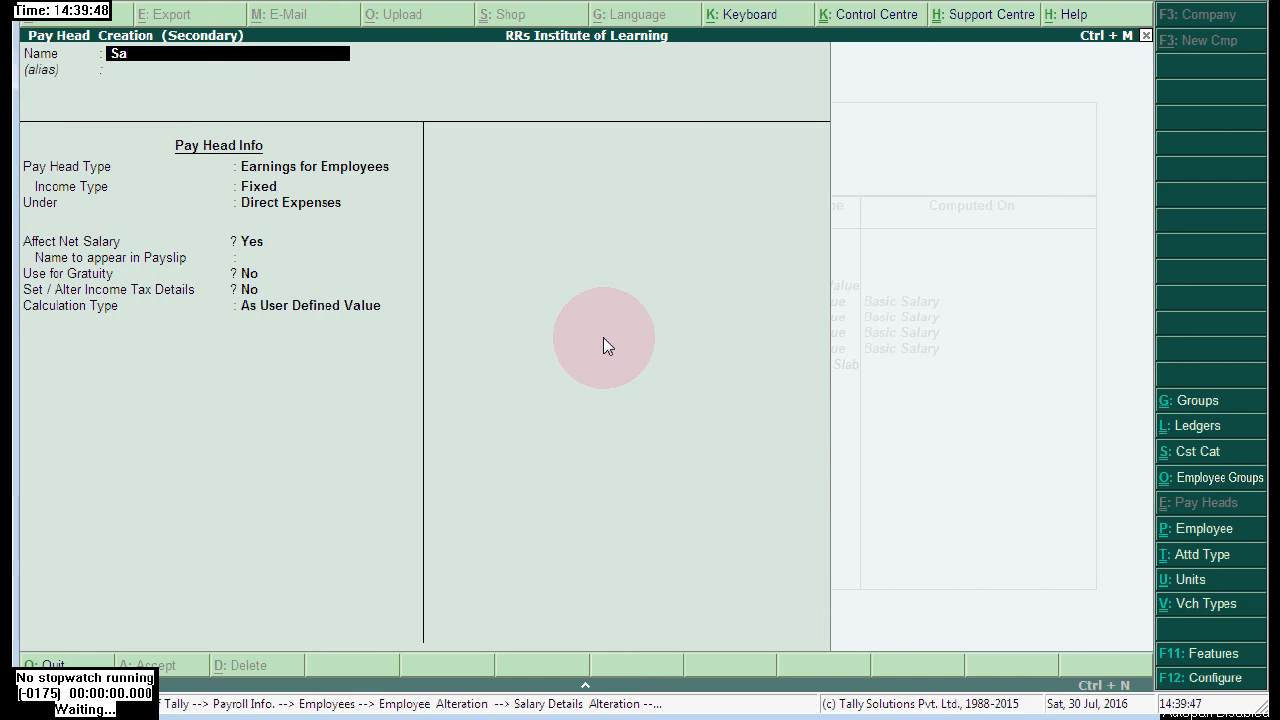
{"action": "type", "text": "lary Payable"}
- Fill the Salary Payable draft as fixed Earnings for Employees, then back up to revise its type
{"action": "key", "text": "Return"}
{"action": "key", "text": "Return"}
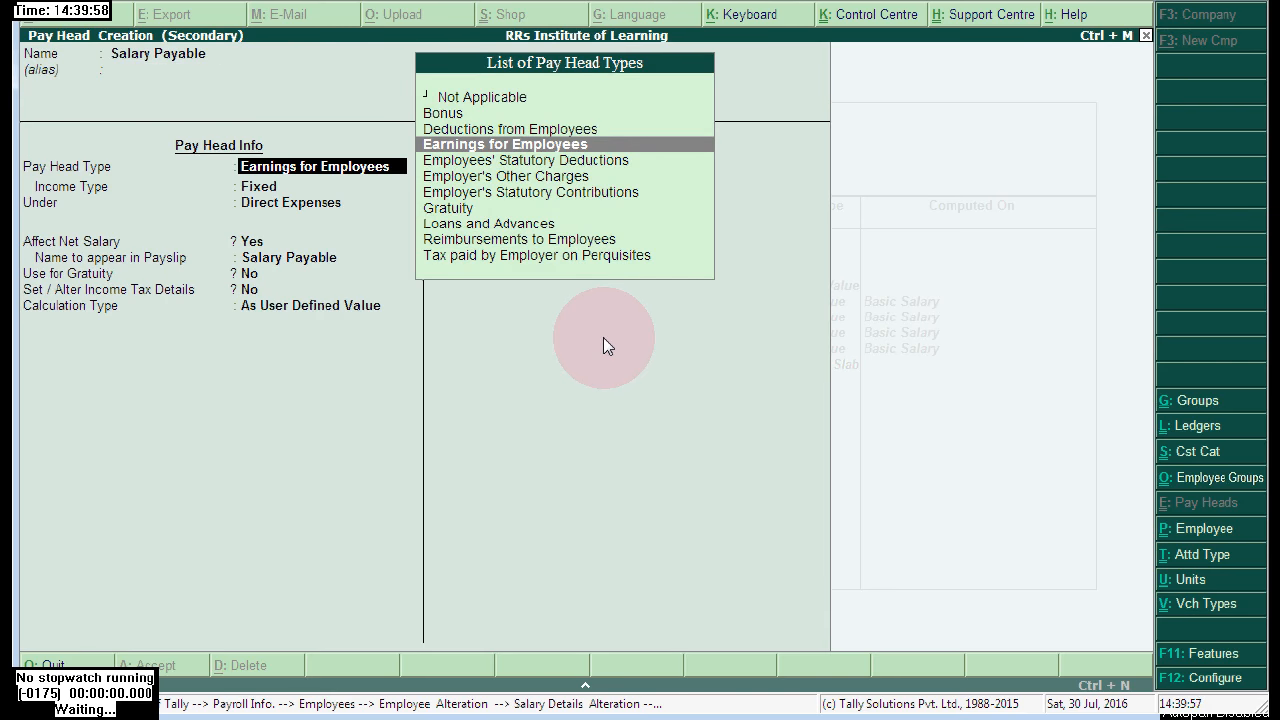
{"action": "key", "text": "Return"}
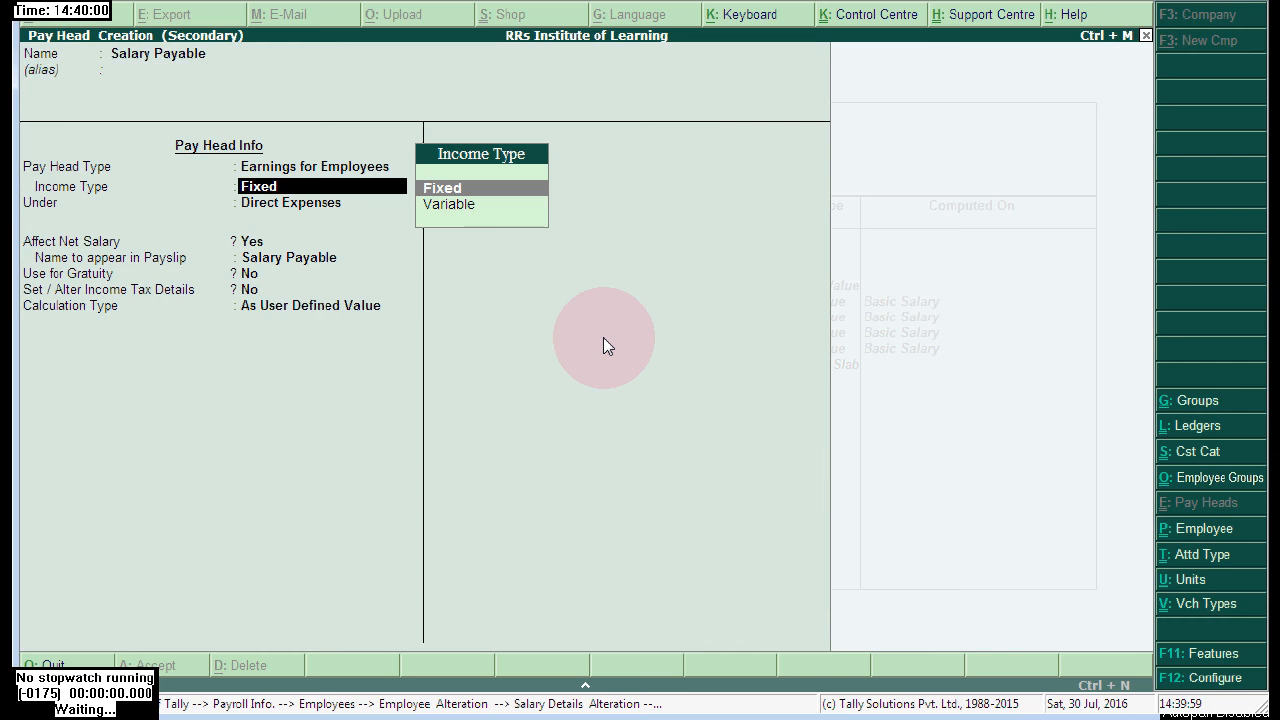
{"action": "key", "text": "Return"}
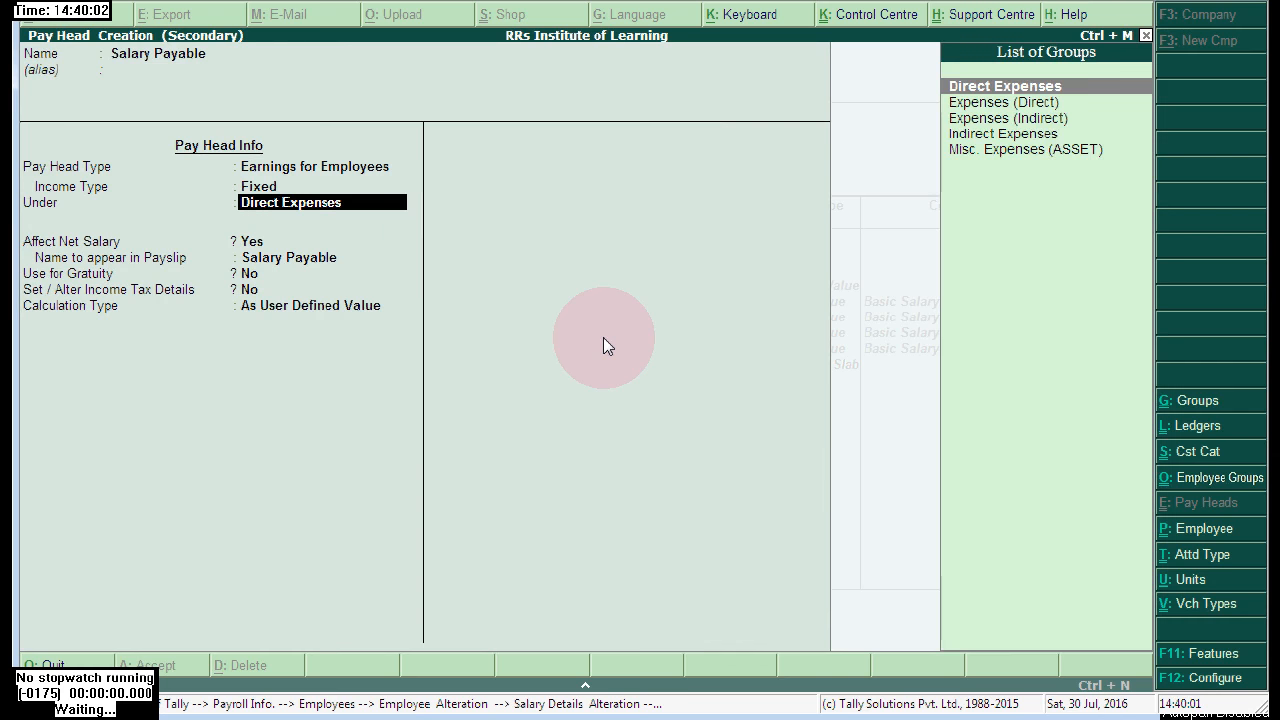
{"action": "key", "text": "BackSpace"}
{"action": "key", "text": "BackSpace"}
{"action": "key", "text": "Up"}
{"action": "key", "text": "Up"}
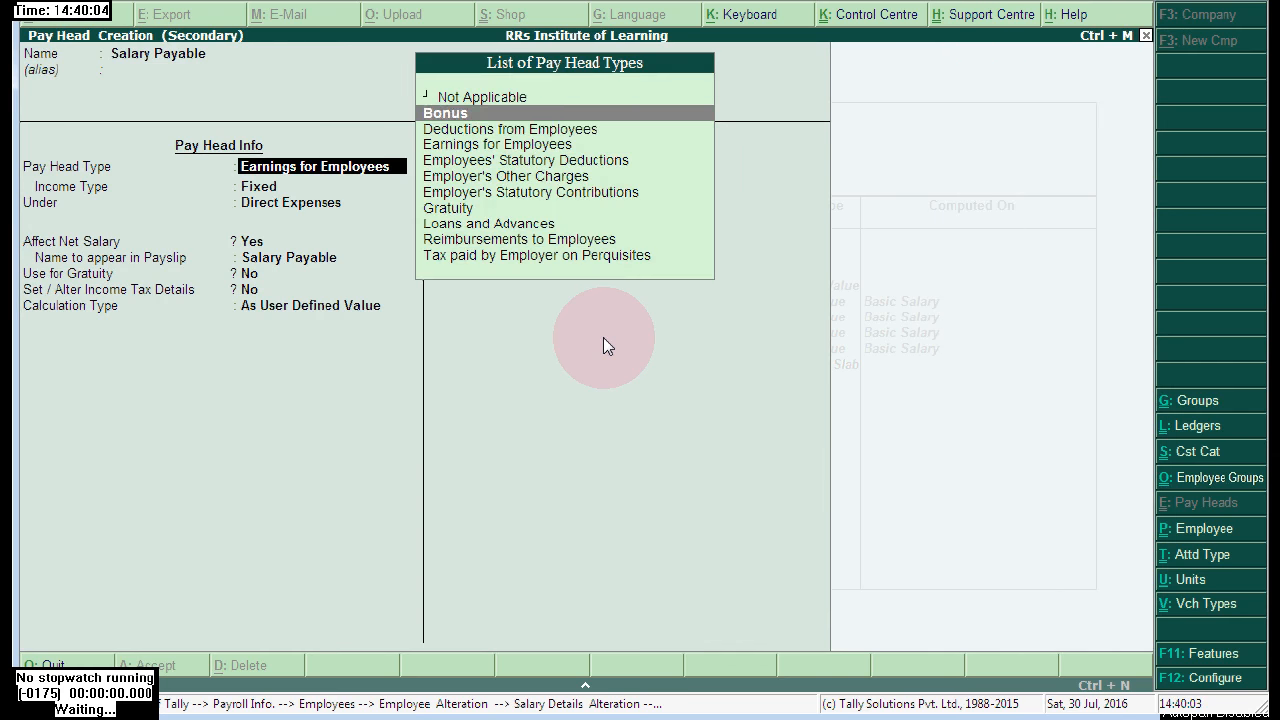
{"action": "key", "text": "Return"}
{"action": "key", "text": "Return"}
{"action": "key", "text": "Return"}
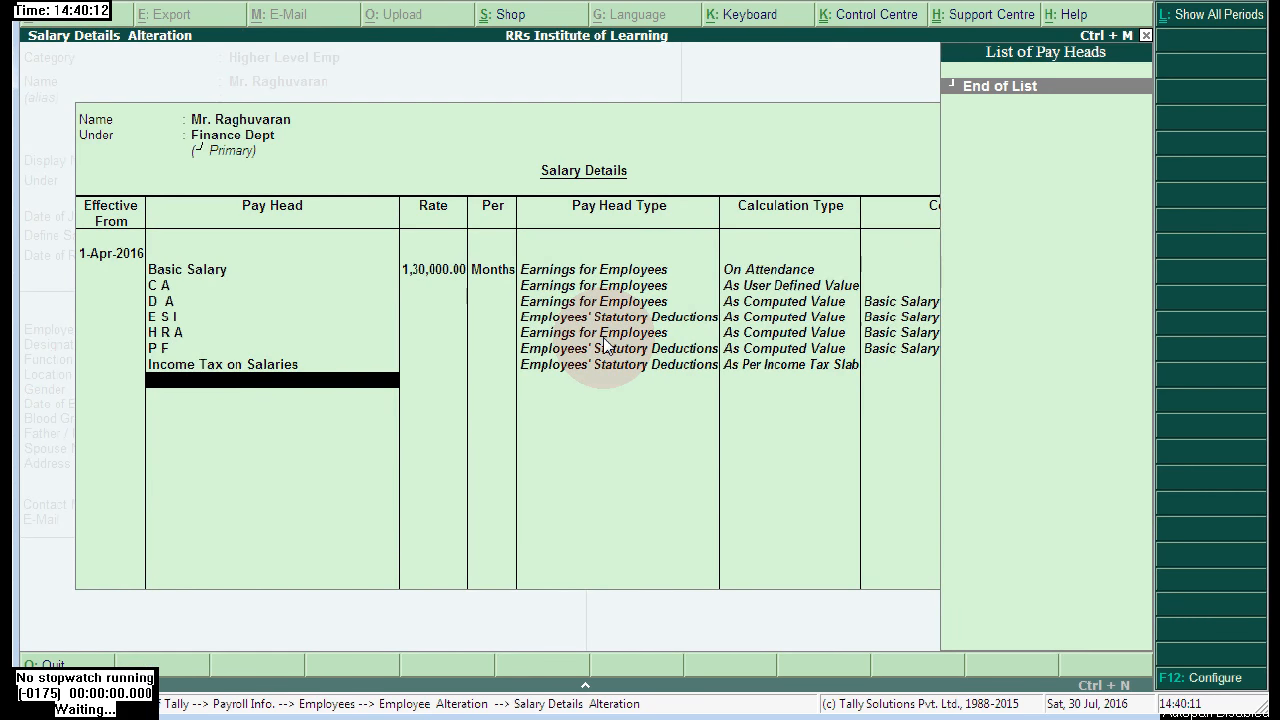
- Create a 'Salary advance' Loans and Advances pay head under Loans & Advances (Asset), with a user-defined value
{"action": "key", "text": "alt+c"}
{"action": "type", "text": "Sala"}
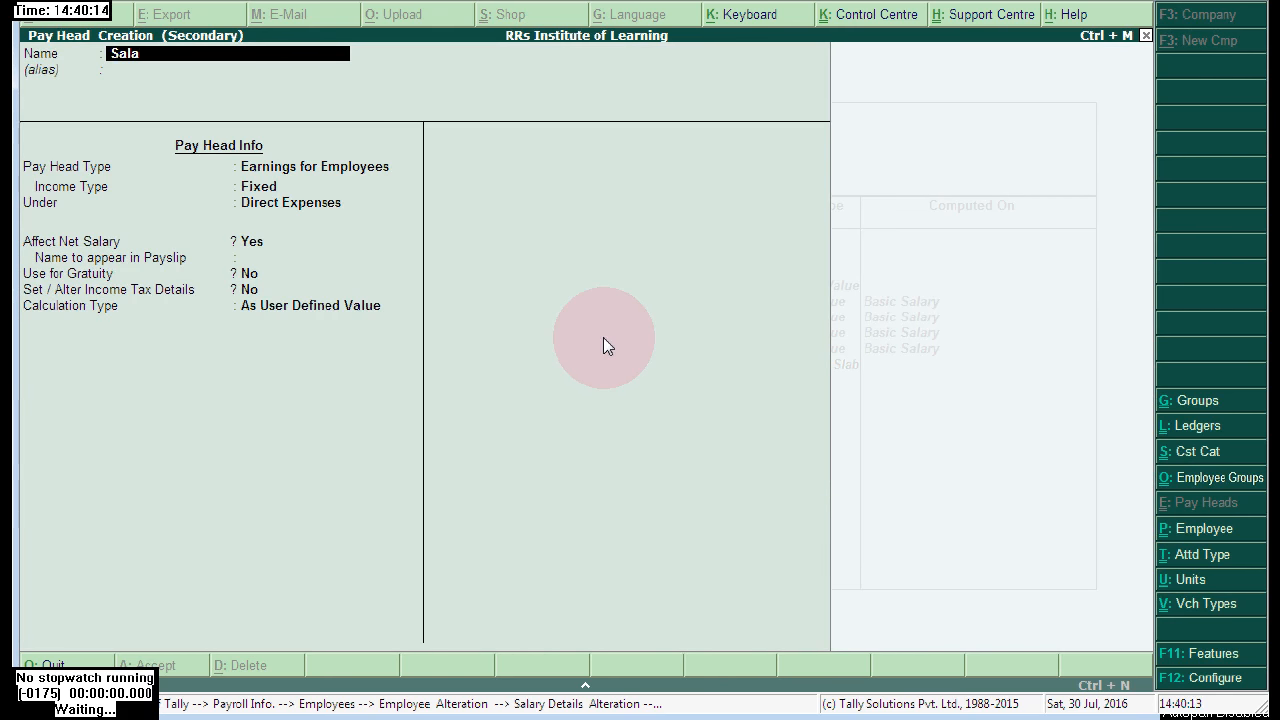
{"action": "type", "text": "ry advance"}
{"action": "key", "text": "Return"}
{"action": "key", "text": "Return"}
{"action": "key", "text": "Down"}
{"action": "key", "text": "Down"}
{"action": "key", "text": "Down"}
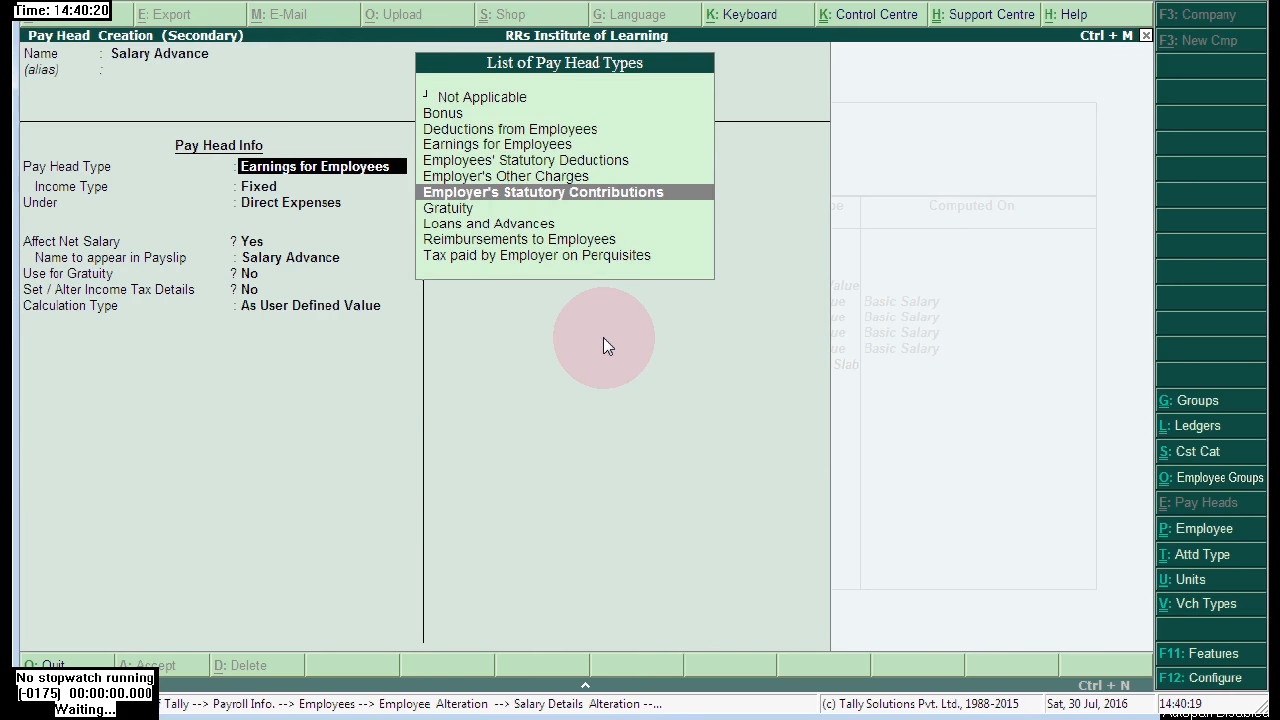
{"action": "key", "text": "Down"}
{"action": "key", "text": "Down"}
{"action": "key", "text": "Return"}
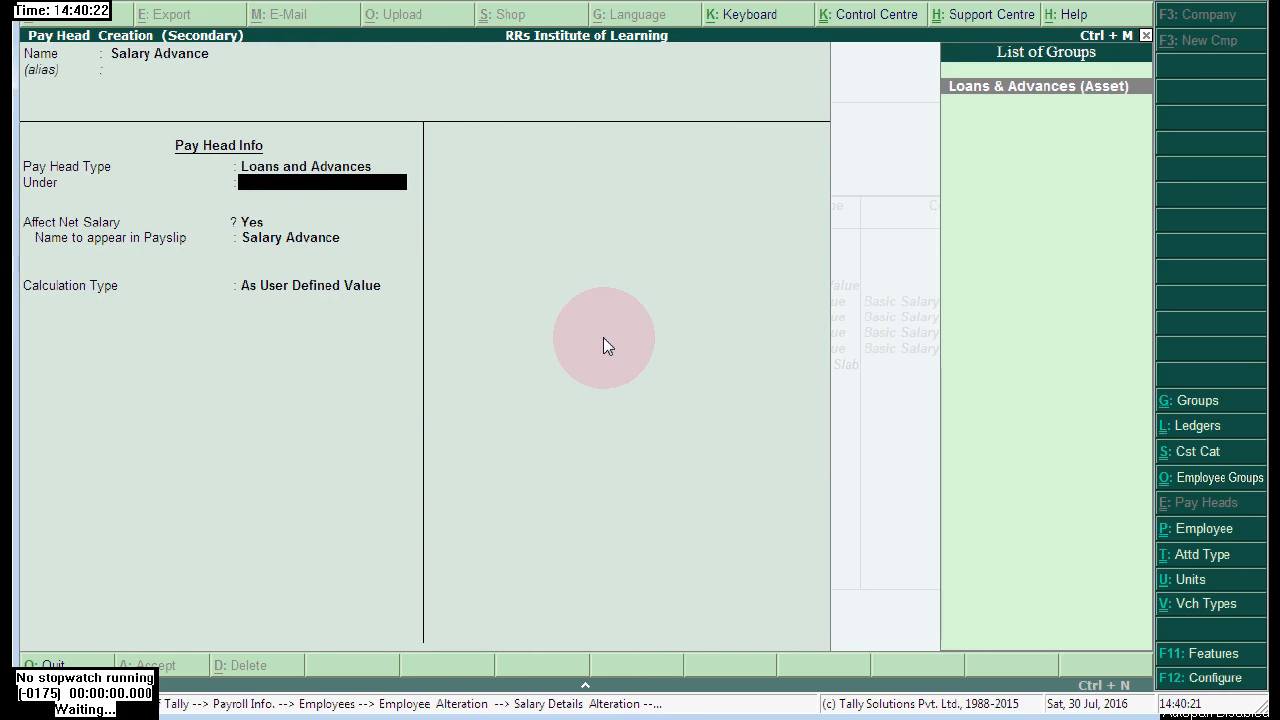
{"action": "key", "text": "Return"}
{"action": "key", "text": "Return"}
{"action": "key", "text": "Return"}
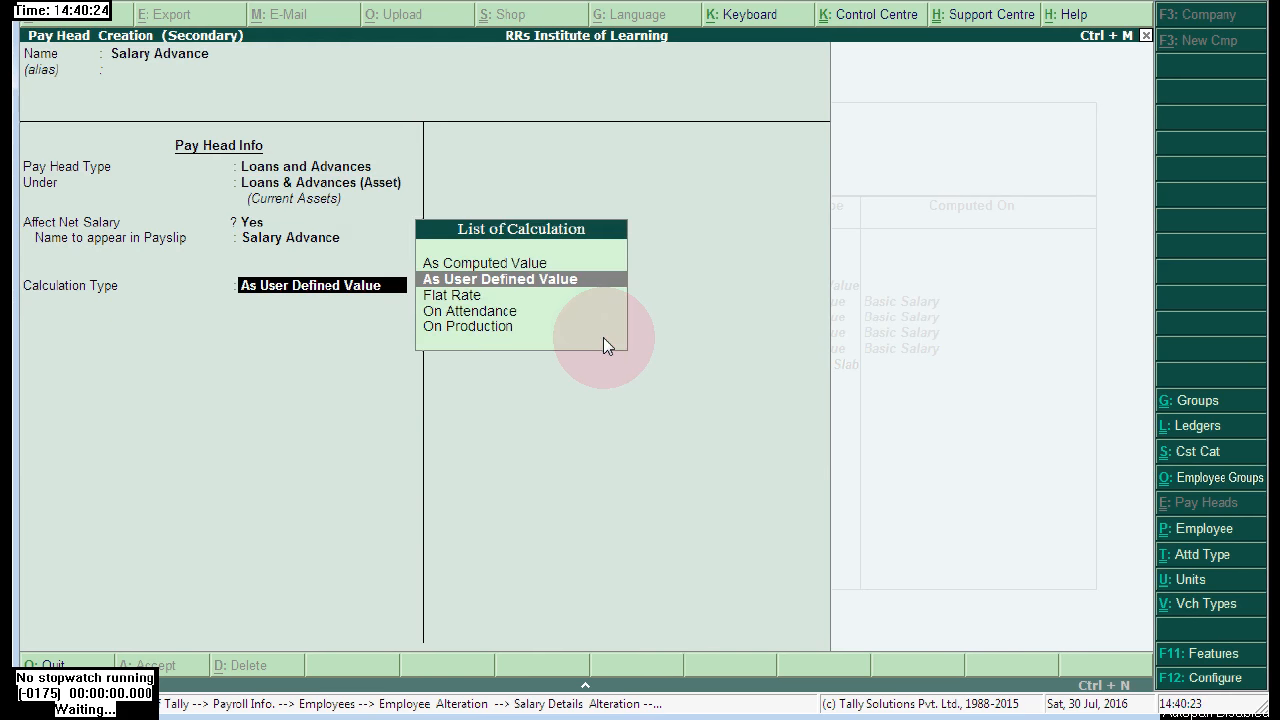
{"action": "left_click", "coordinate": [597, 288]}
{"action": "key", "text": "Return"}
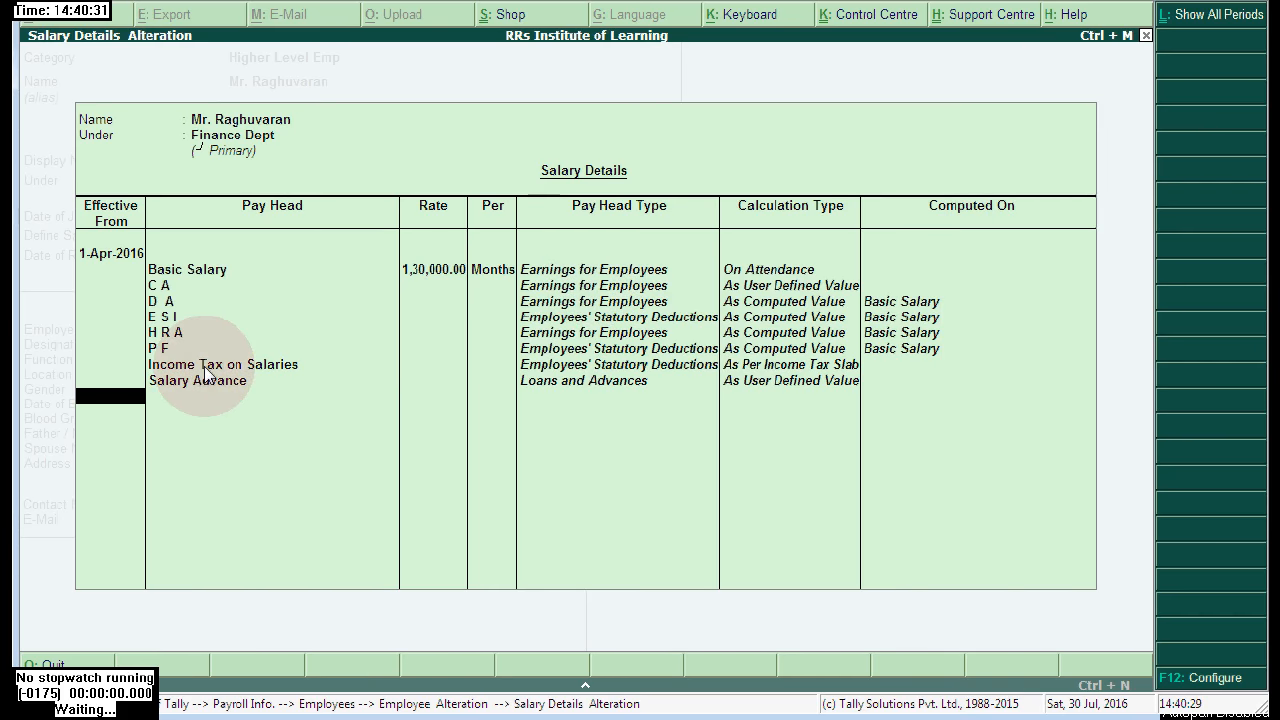
- Add Salary Advance below Income Tax on Salaries in the salary details and accept them
{"action": "left_click", "coordinate": [205, 368]}
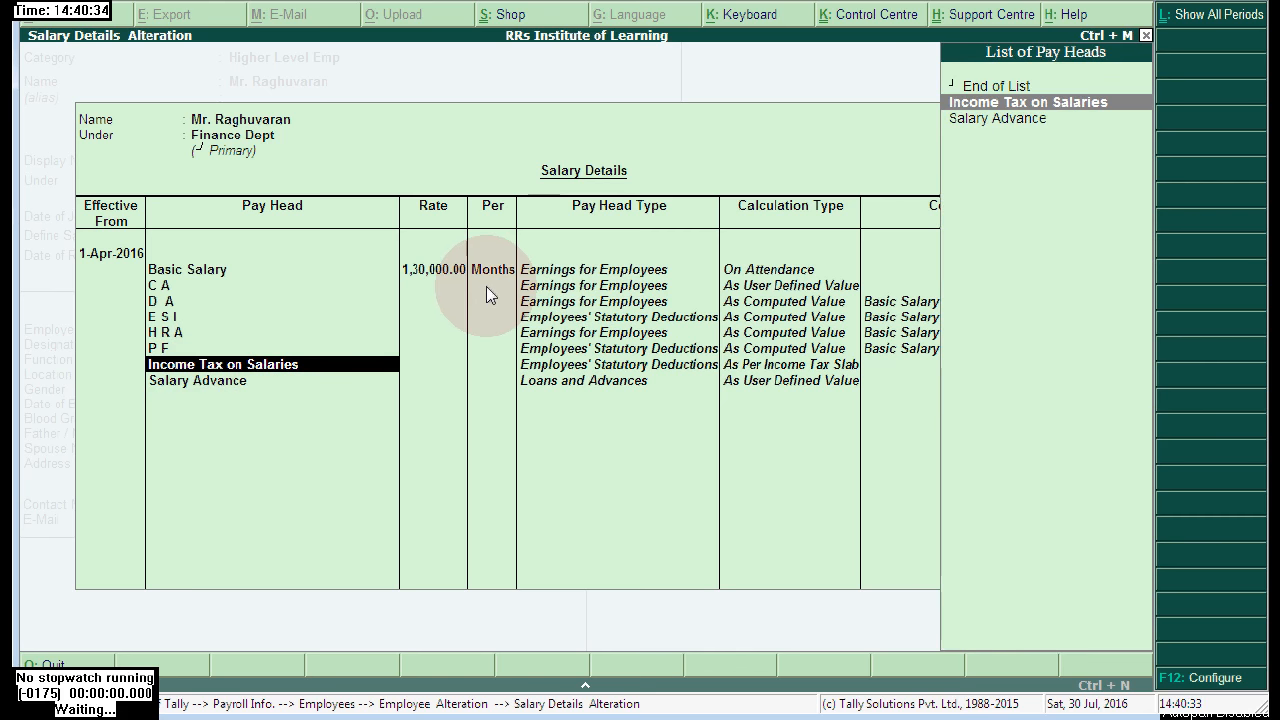
{"action": "left_click", "coordinate": [240, 383]}
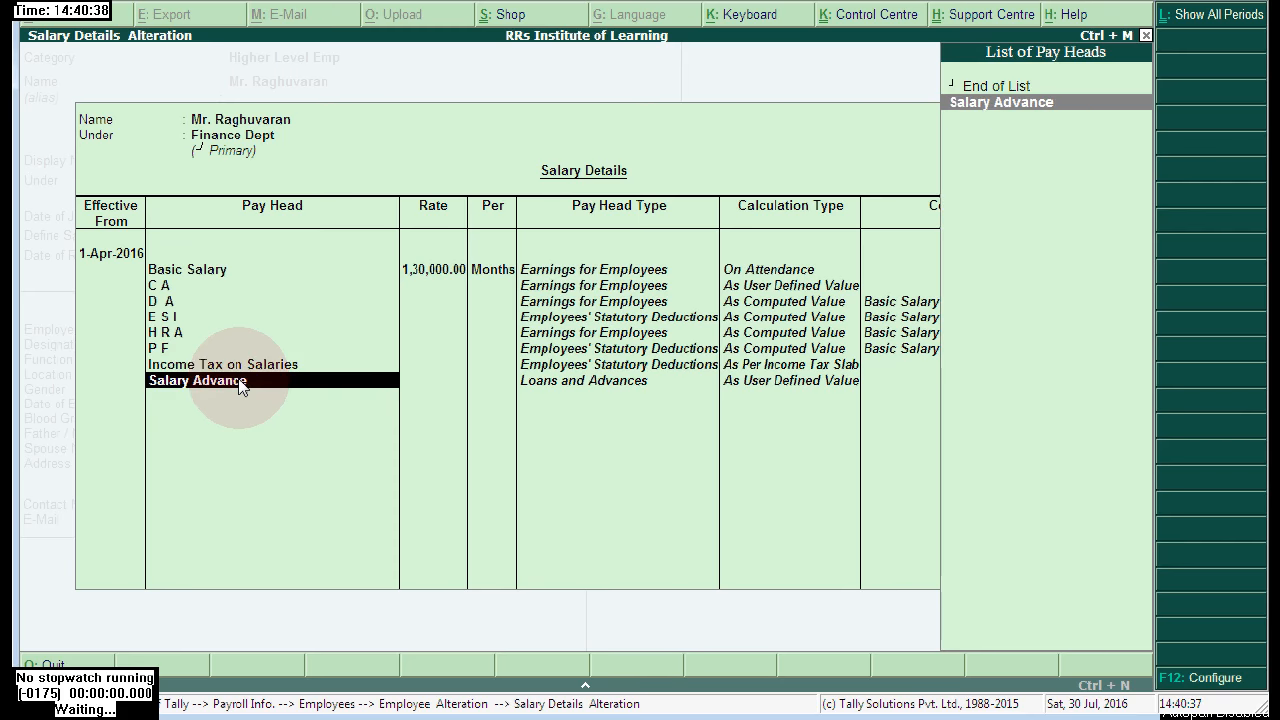
{"action": "key", "text": "Return"}
{"action": "key", "text": "Return"}
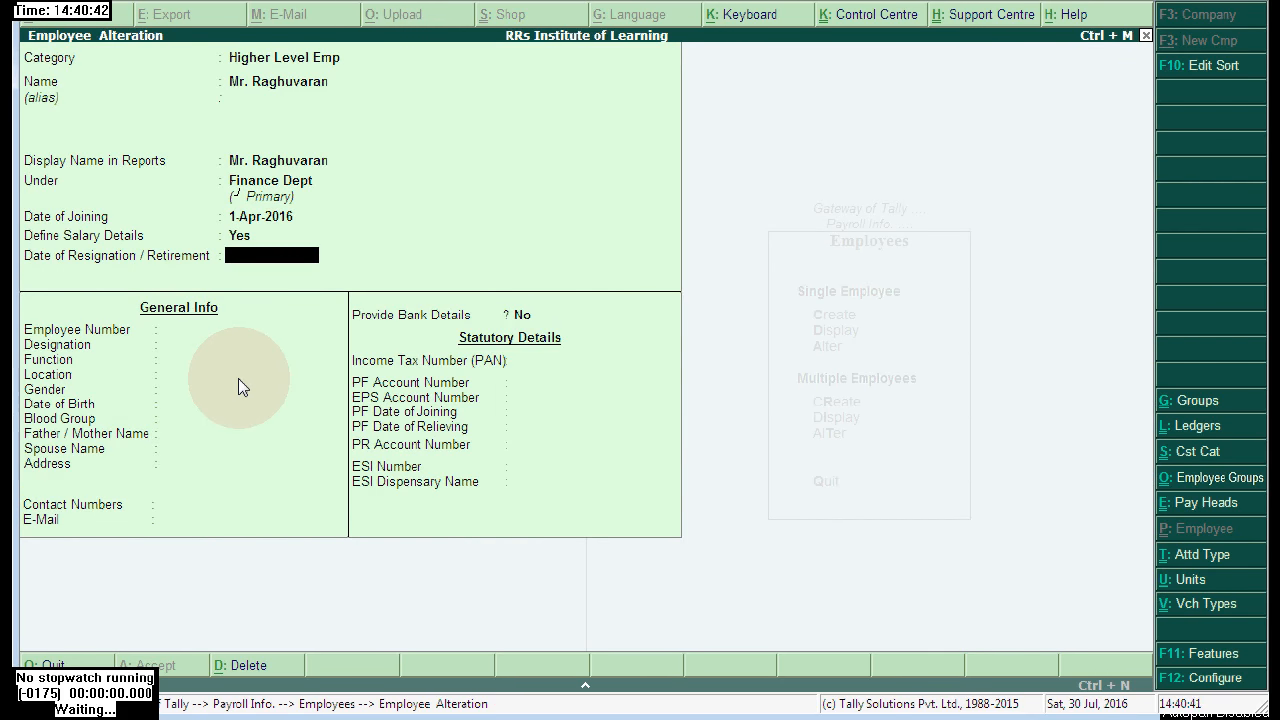
- Clear the resignation date, then enter employee number 2312 and designation Dt Manager
{"action": "type", "text": "1-4-2016"}
{"action": "key", "text": "Return"}
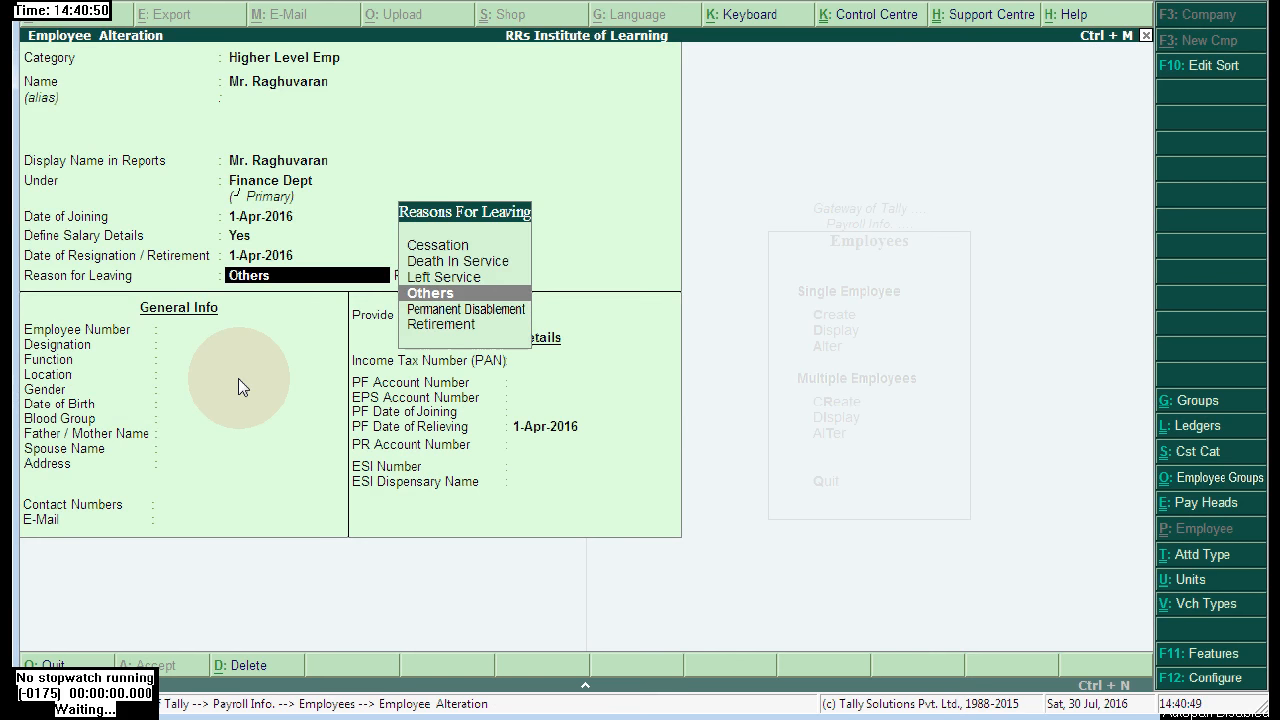
{"action": "key", "text": "BackSpace"}
{"action": "key", "text": "BackSpace"}
{"action": "key", "text": "Return"}
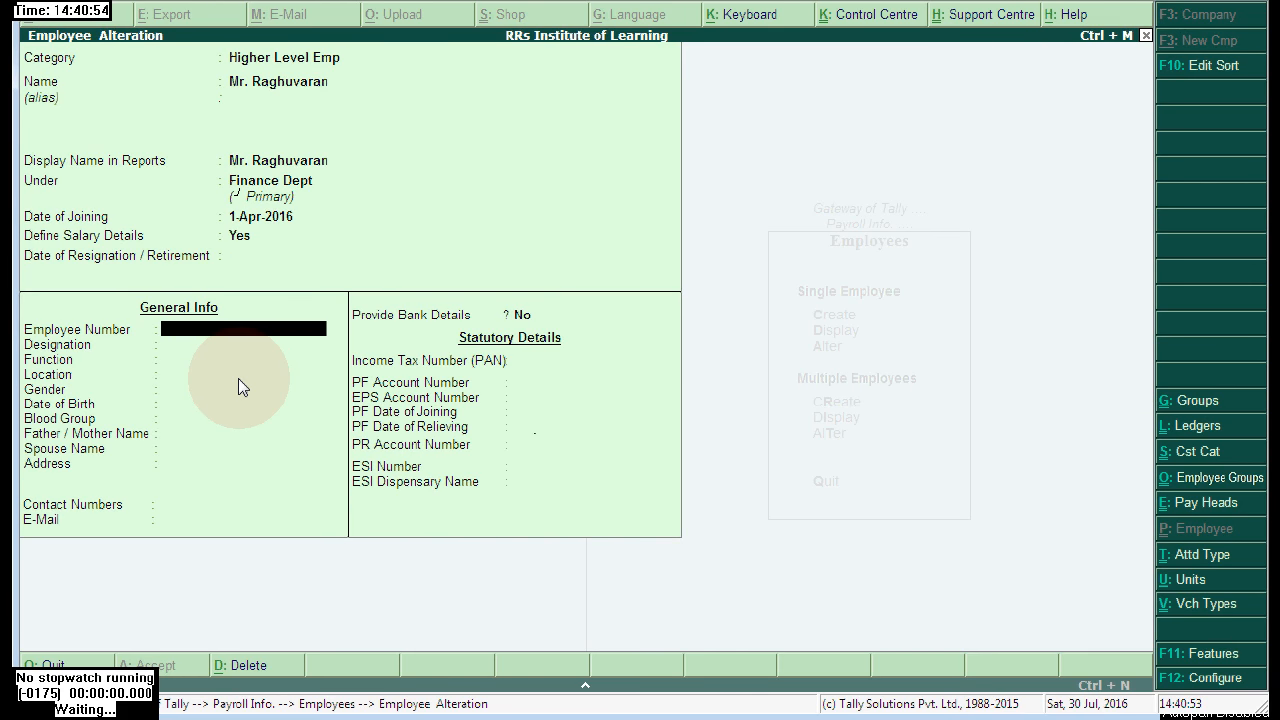
{"action": "type", "text": "2312"}
{"action": "key", "text": "Return"}
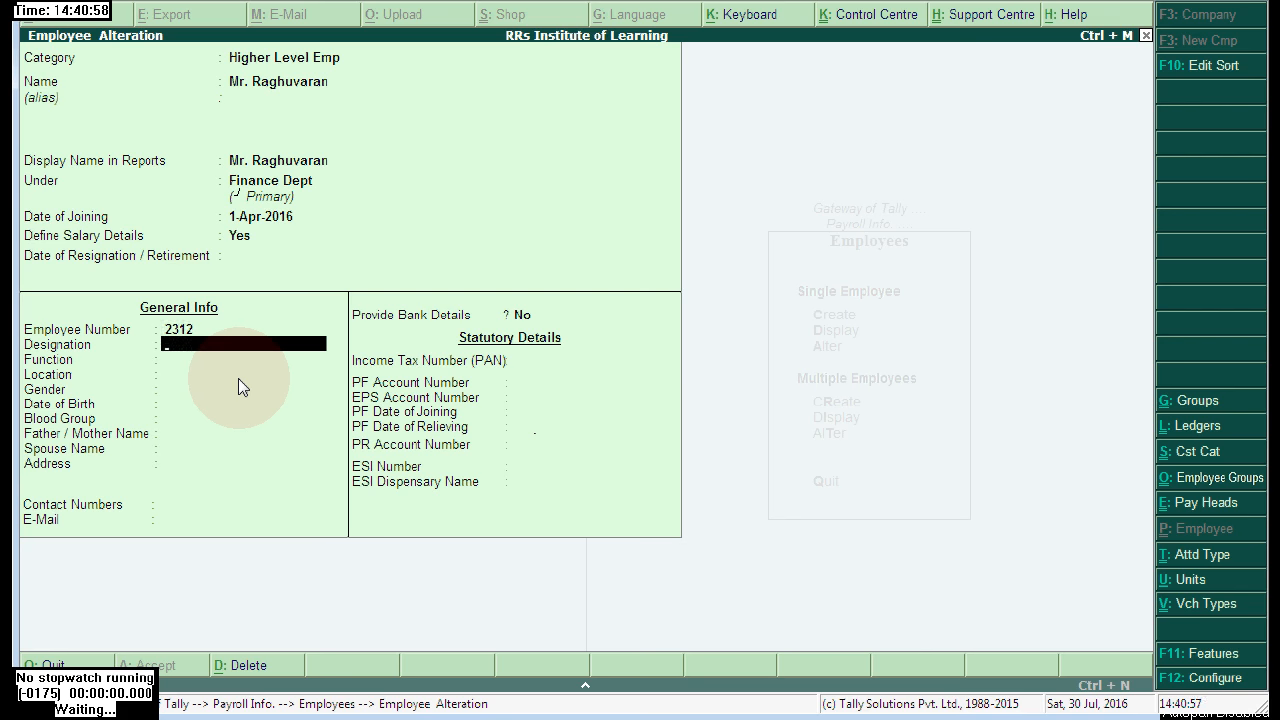
{"action": "type", "text": "Dt Manager"}
{"action": "key", "text": "Return"}
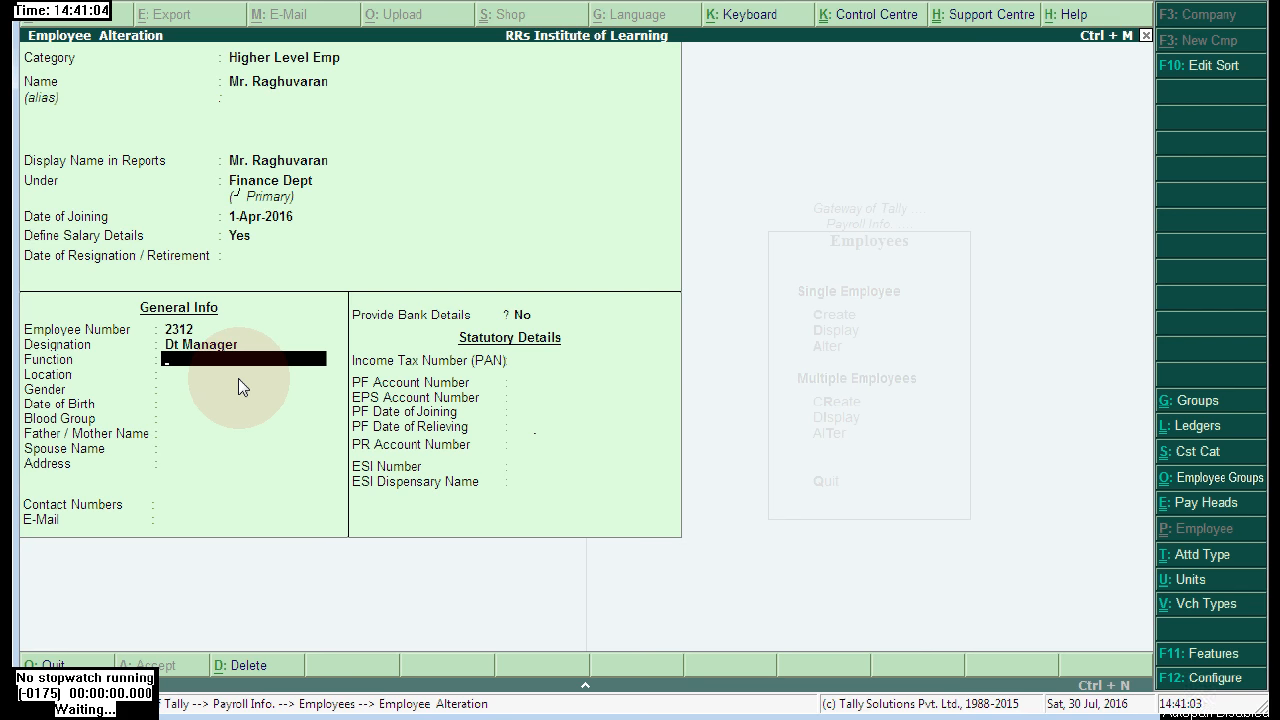
- Set function Maintenance, a location, gender Male and date of birth 1-Apr-1980
{"action": "type", "text": "Maintenance"}
{"action": "key", "text": "Return"}
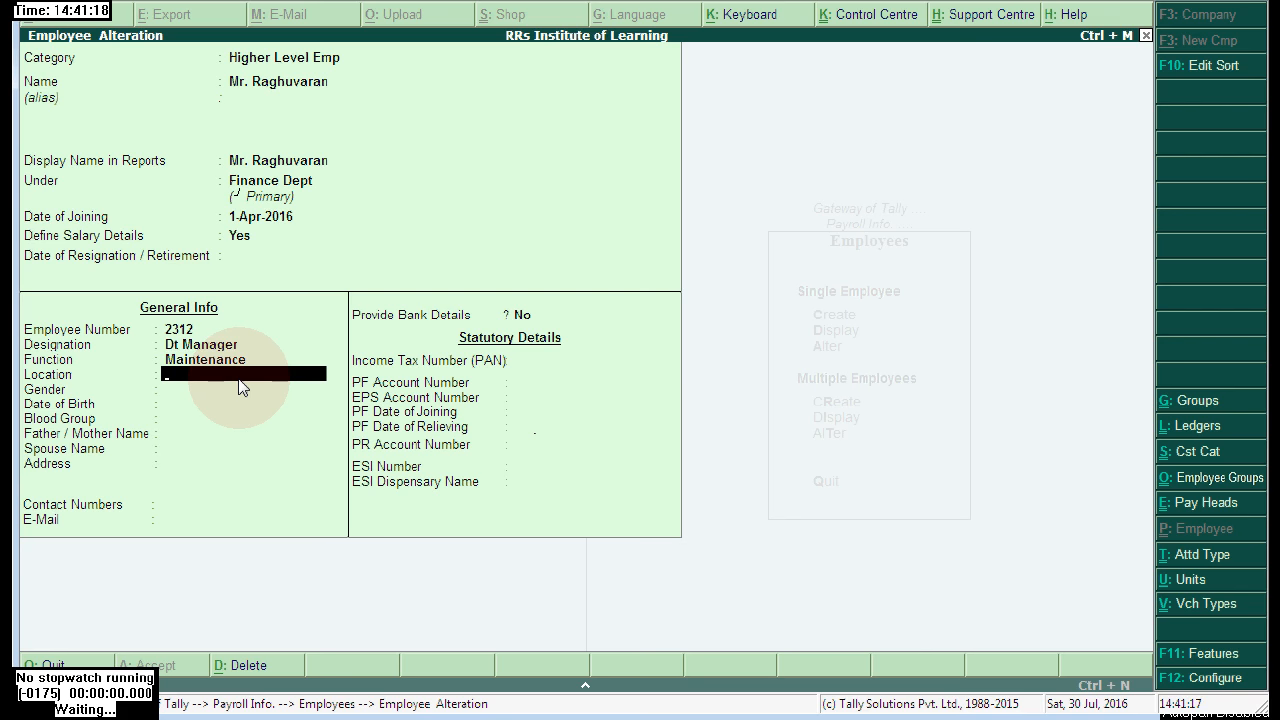
{"action": "type", "text": "Kjbgfdg"}
{"action": "key", "text": "Down"}
{"action": "key", "text": "Down"}
{"action": "key", "text": "Return"}
{"action": "type", "text": "1"}
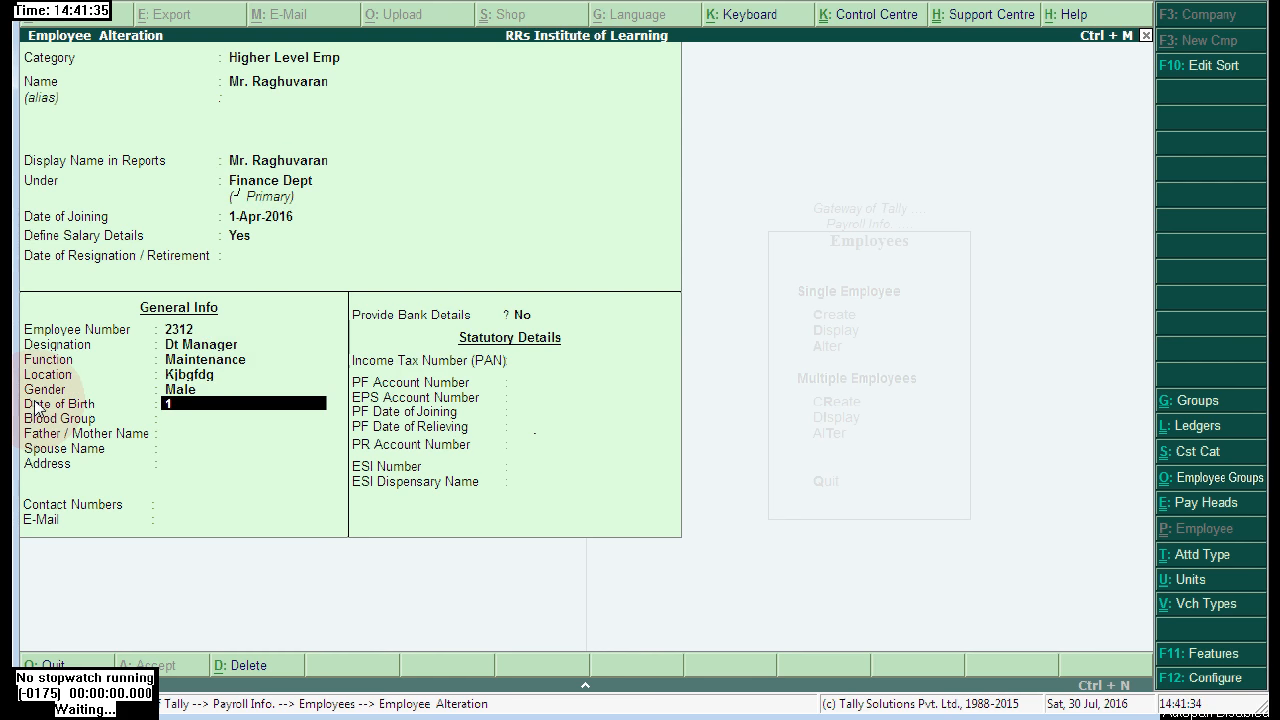
{"action": "key", "text": "Return"}
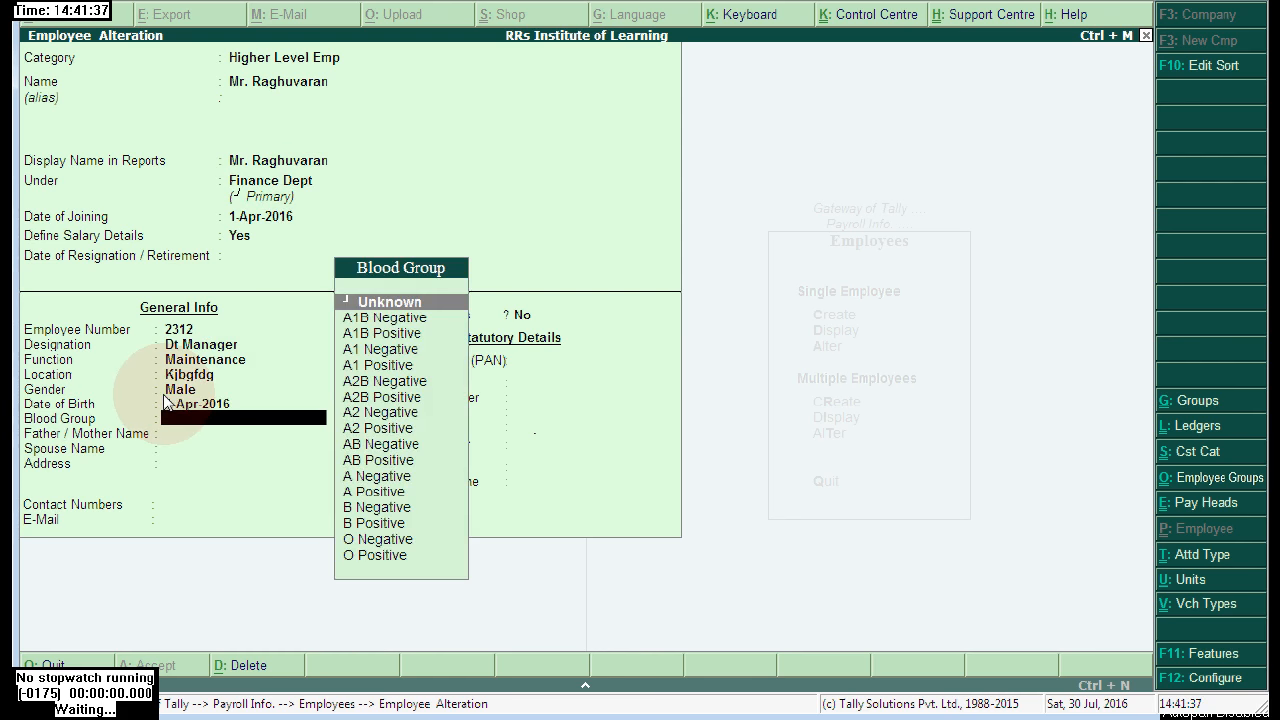
{"action": "key", "text": "BackSpace"}
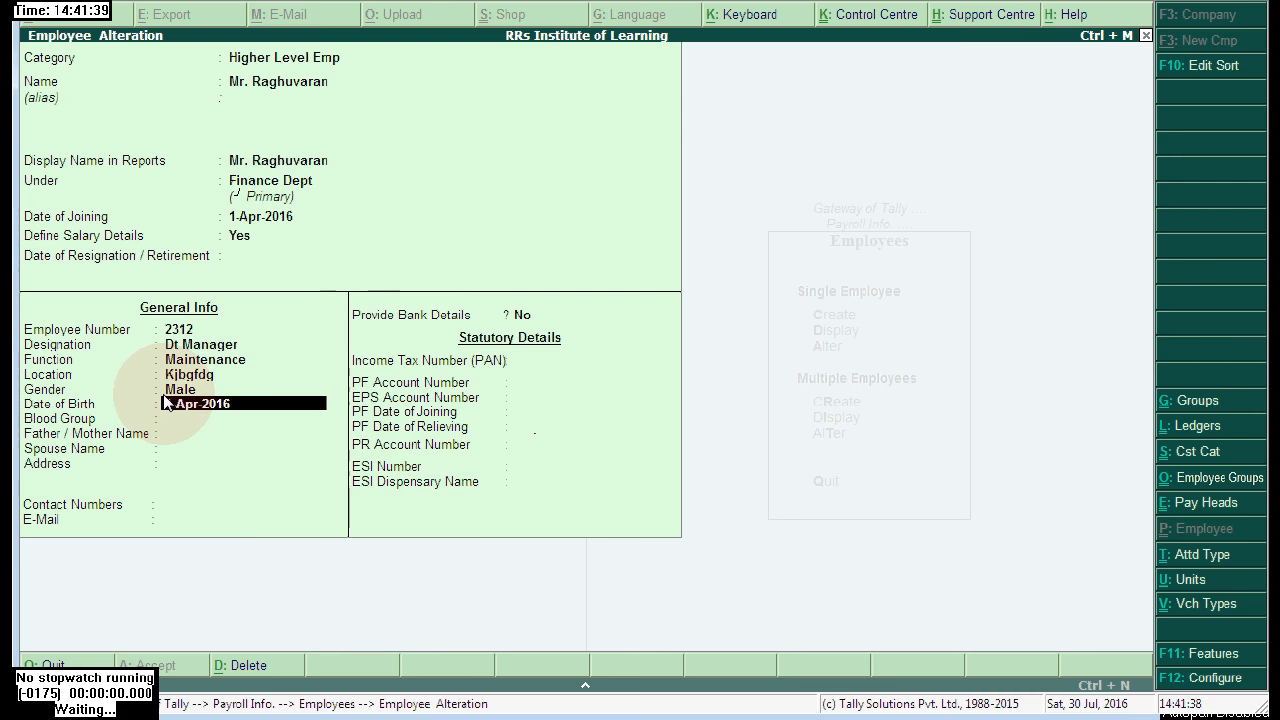
{"action": "key", "text": "BackSpace"}
{"action": "key", "text": "BackSpace"}
{"action": "key", "text": "BackSpace"}
{"action": "key", "text": "BackSpace"}
{"action": "type", "text": "1980"}
{"action": "key", "text": "Return"}
- Choose blood group A1B Negative and enter the father's and spouse's names
{"action": "key", "text": "Down"}
{"action": "key", "text": "Return"}
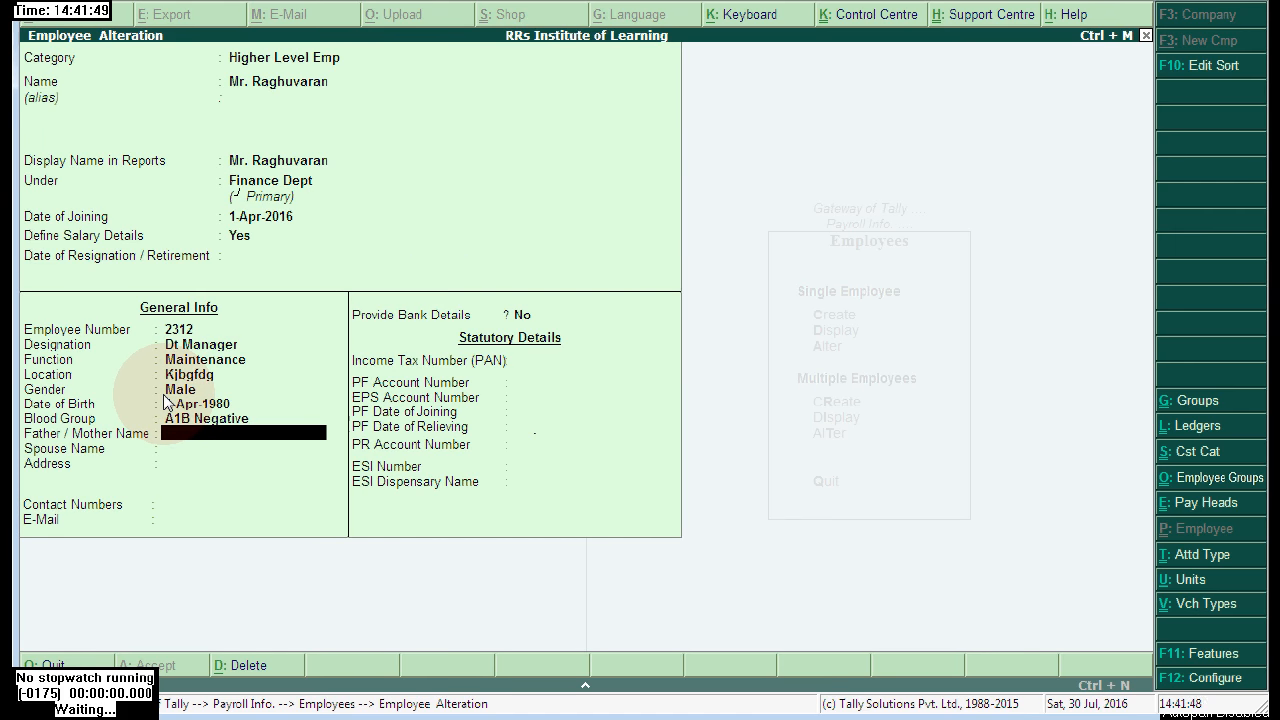
{"action": "type", "text": "Mr f"}
{"action": "type", "text": "ather"}
{"action": "key", "text": "Return"}
{"action": "type", "text": "M"}
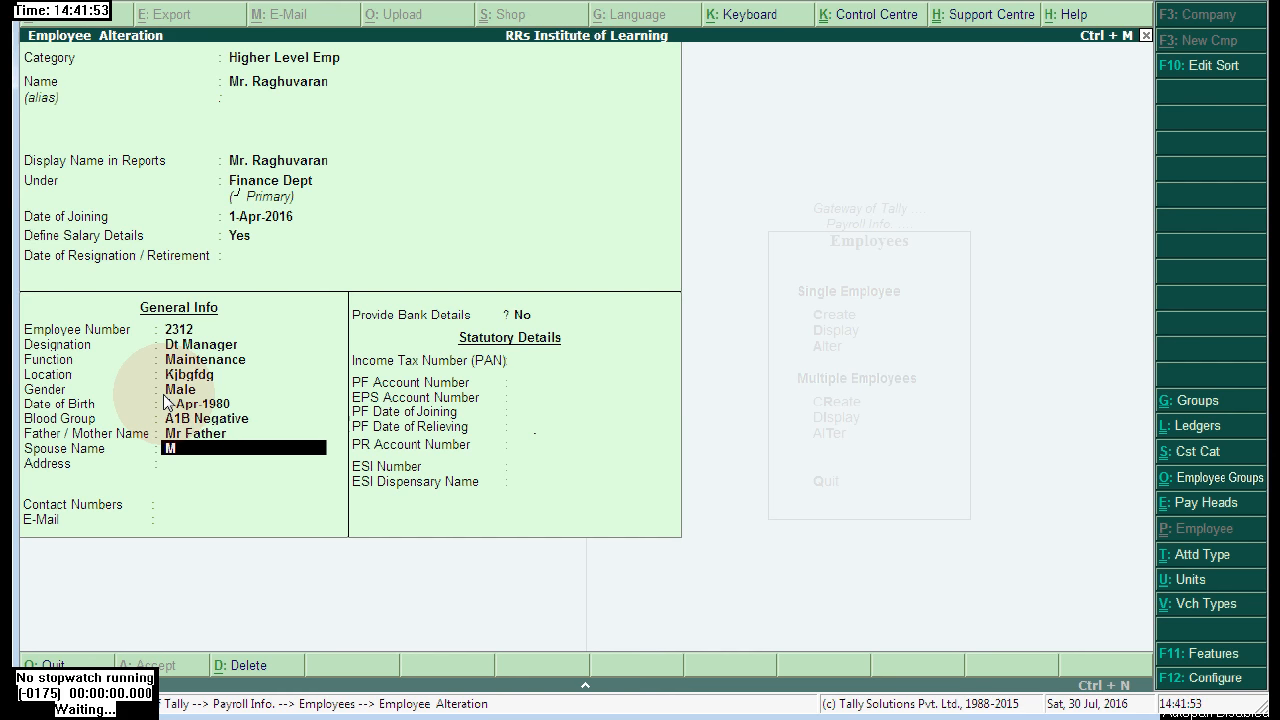
{"action": "type", "text": "iss Raghuvaran"}
{"action": "key", "text": "Return"}
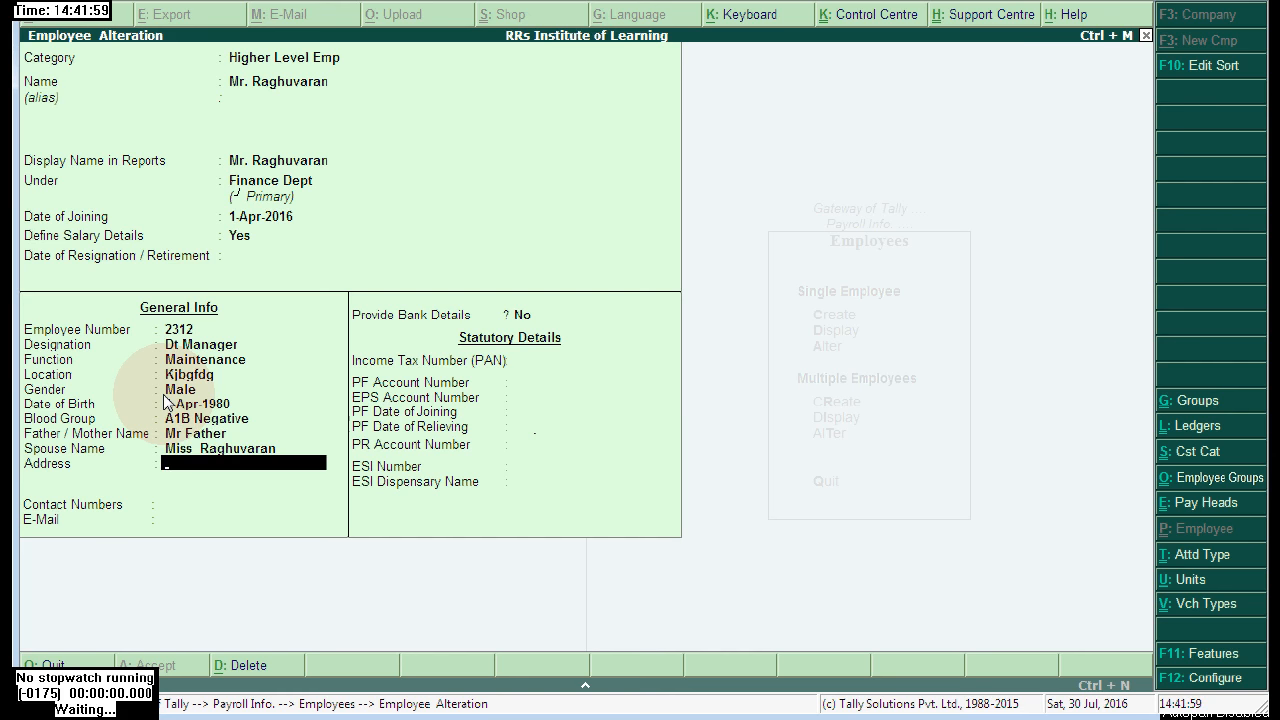
- Fill in a two-line address, contact number and e-mail, and set Provide Bank Details to Yes
{"action": "type", "text": "Dsfdsfdsf"}
{"action": "key", "text": "Return"}
{"action": "type", "text": "Ffdfsfcds"}
{"action": "key", "text": "Return"}
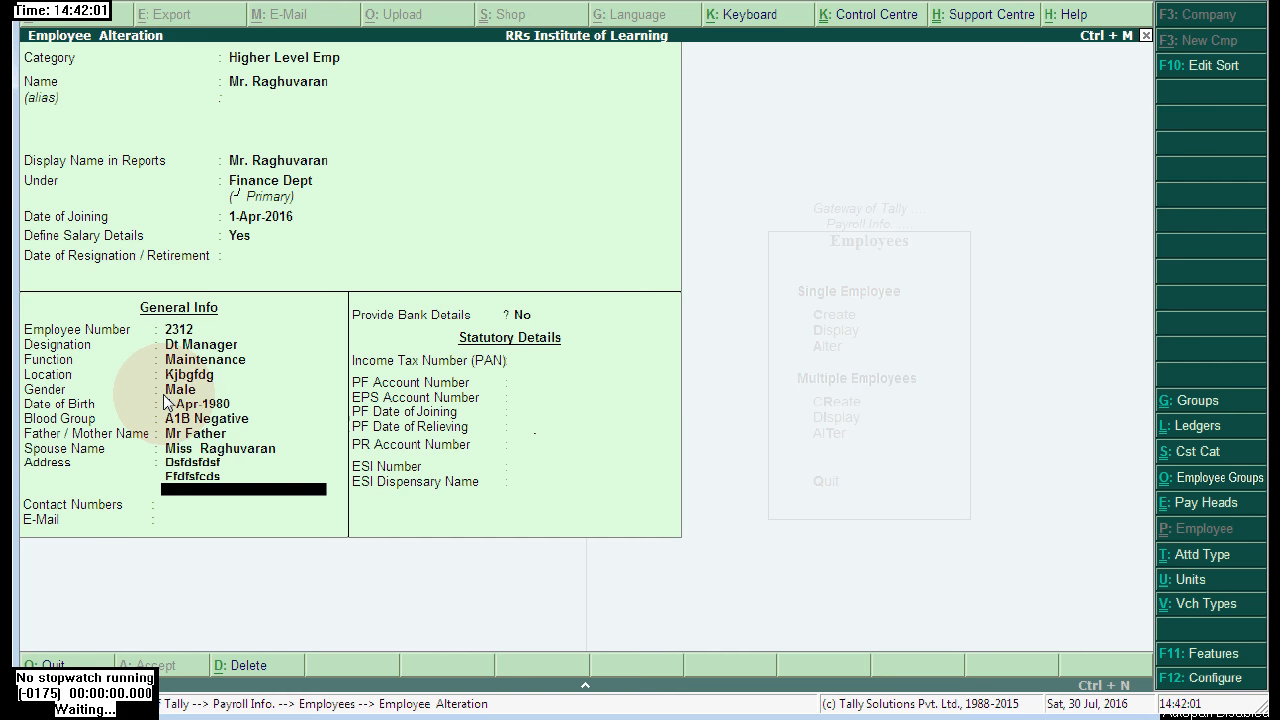
{"action": "key", "text": "Return"}
{"action": "key", "text": "Return"}
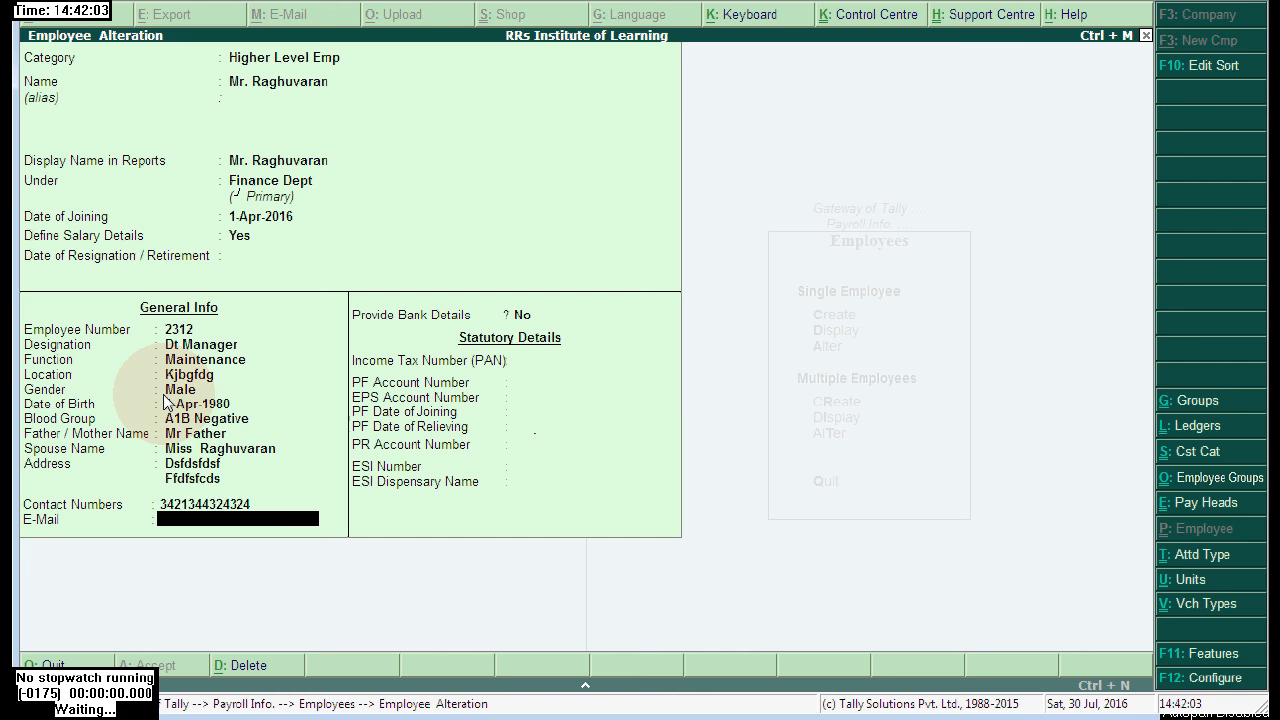
{"action": "type", "text": "eeffsfsdfs"}
{"action": "key", "text": "Return"}
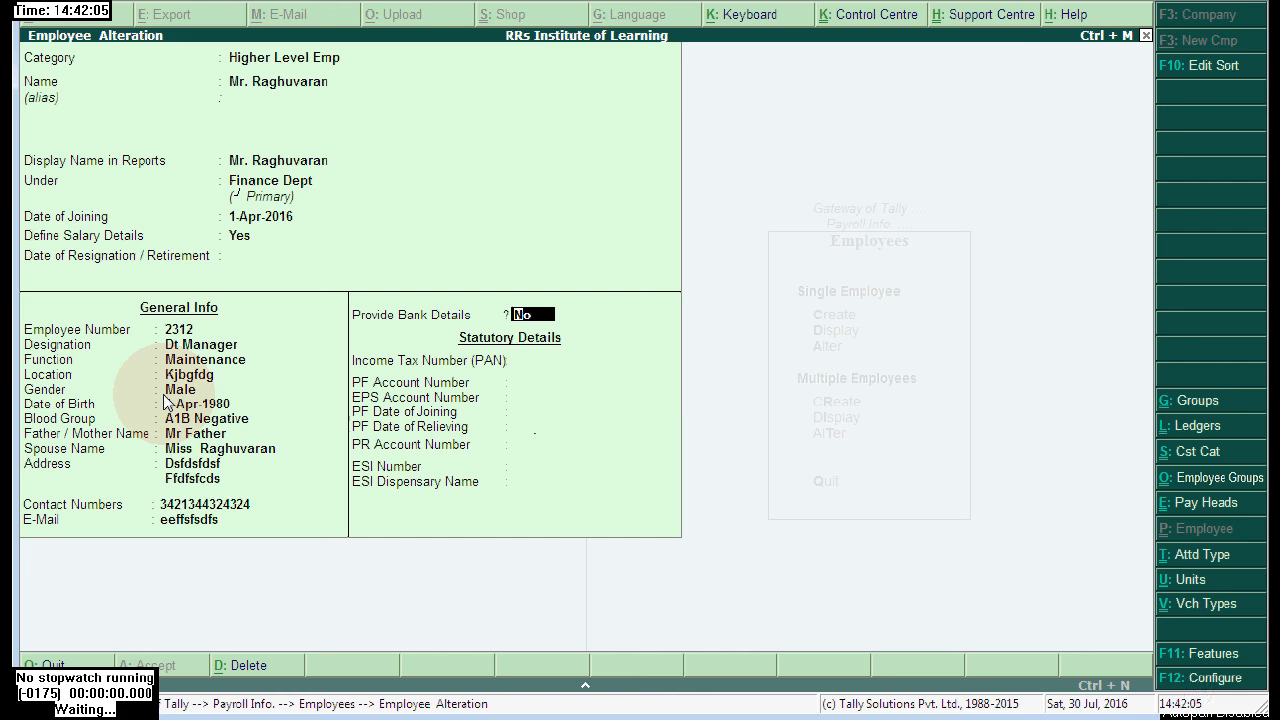
{"action": "type", "text": "y"}
- Enter IFS Code SBIN0000866 and numeric MICR Code 87463387 in Bank Details
{"action": "key", "text": "Return"}
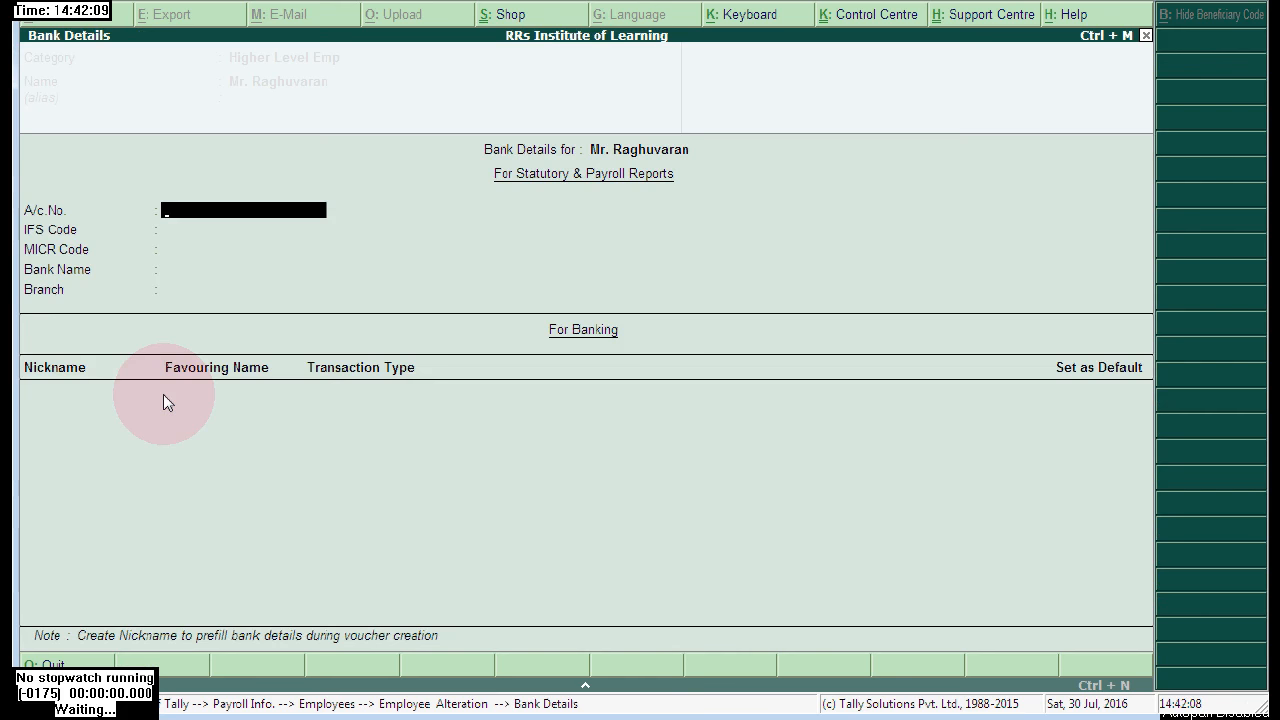
{"action": "type", "text": "State Bank"}
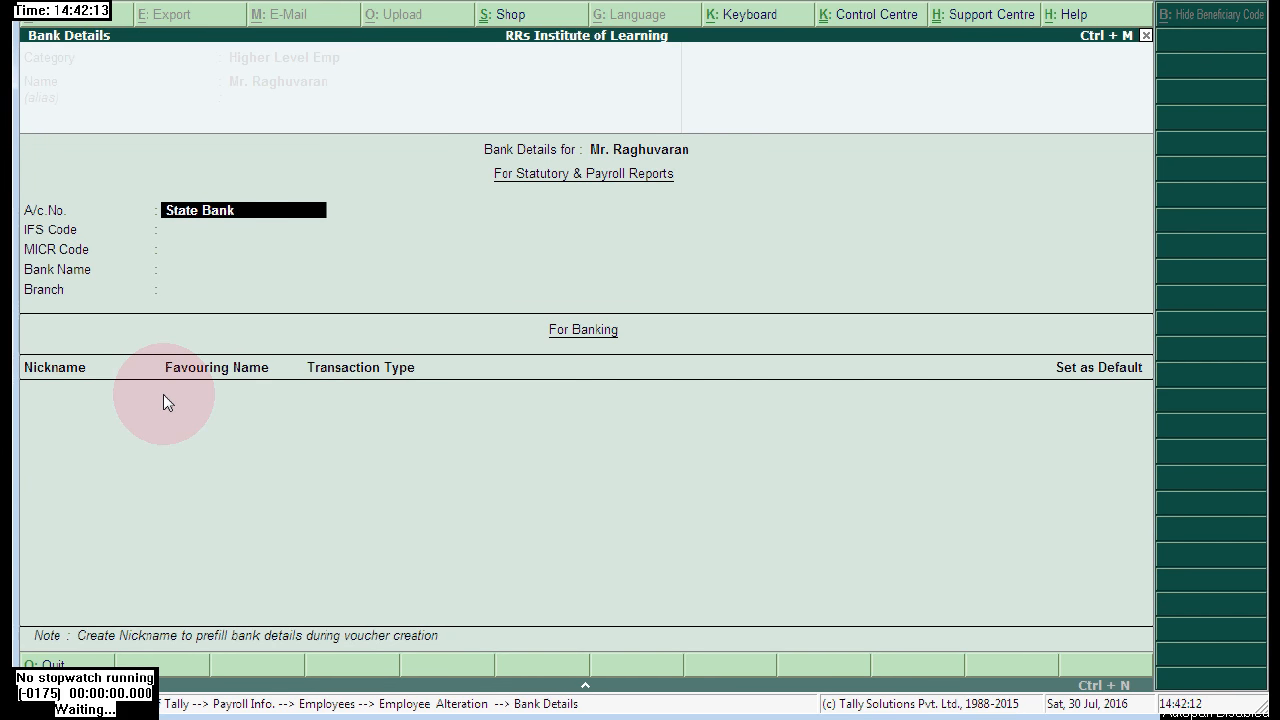
{"action": "type", "text": " of india"}
{"action": "key", "text": "Return"}
{"action": "key", "text": "Return"}
{"action": "key", "text": "BackSpace"}
{"action": "type", "text": "SBI"}
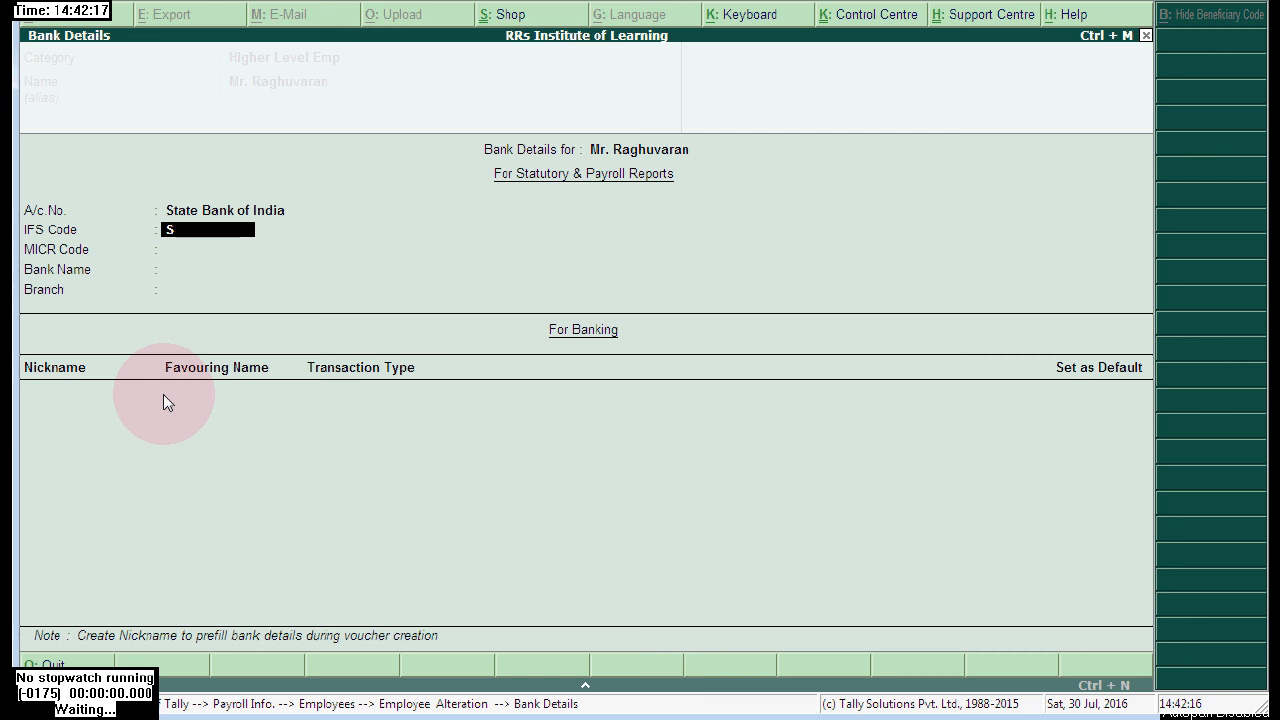
{"action": "key", "text": "BackSpace"}
{"action": "key", "text": "BackSpace"}
{"action": "type", "text": "BIN0000866"}
{"action": "key", "text": "Return"}
{"action": "type", "text": "KJHGFFGF"}
{"action": "key", "text": "Return"}
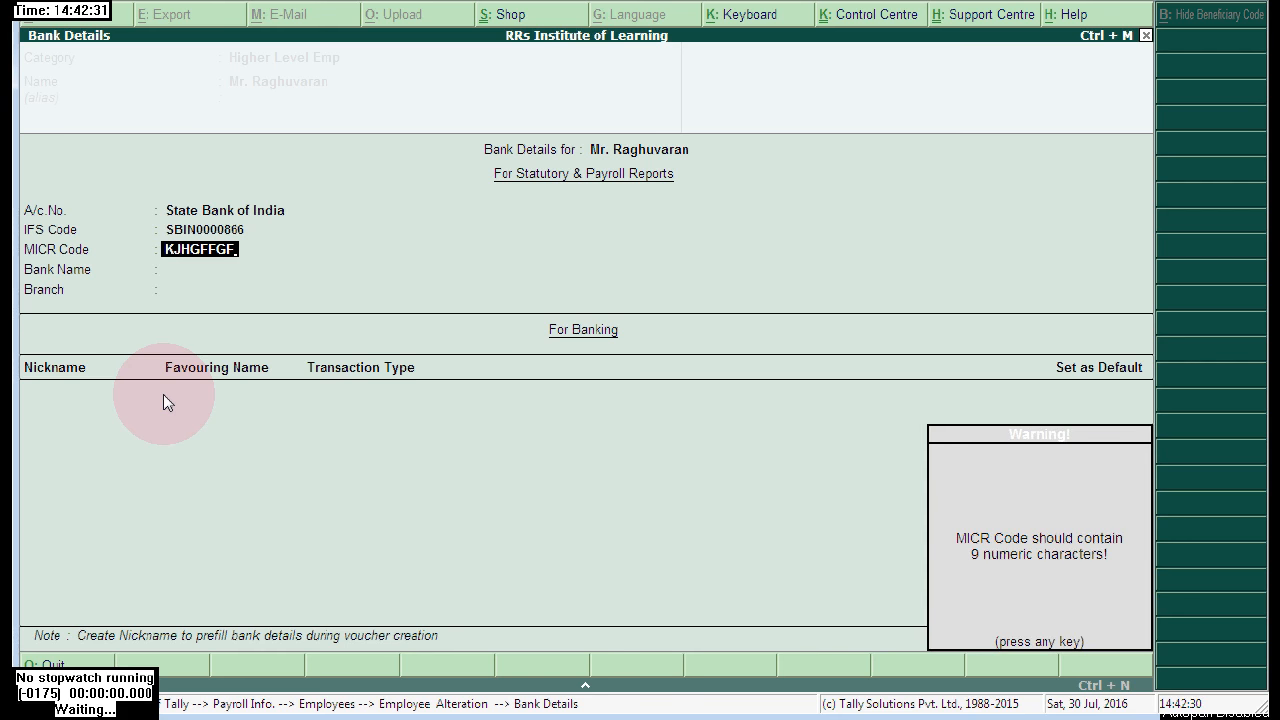
{"action": "key", "text": "Return"}
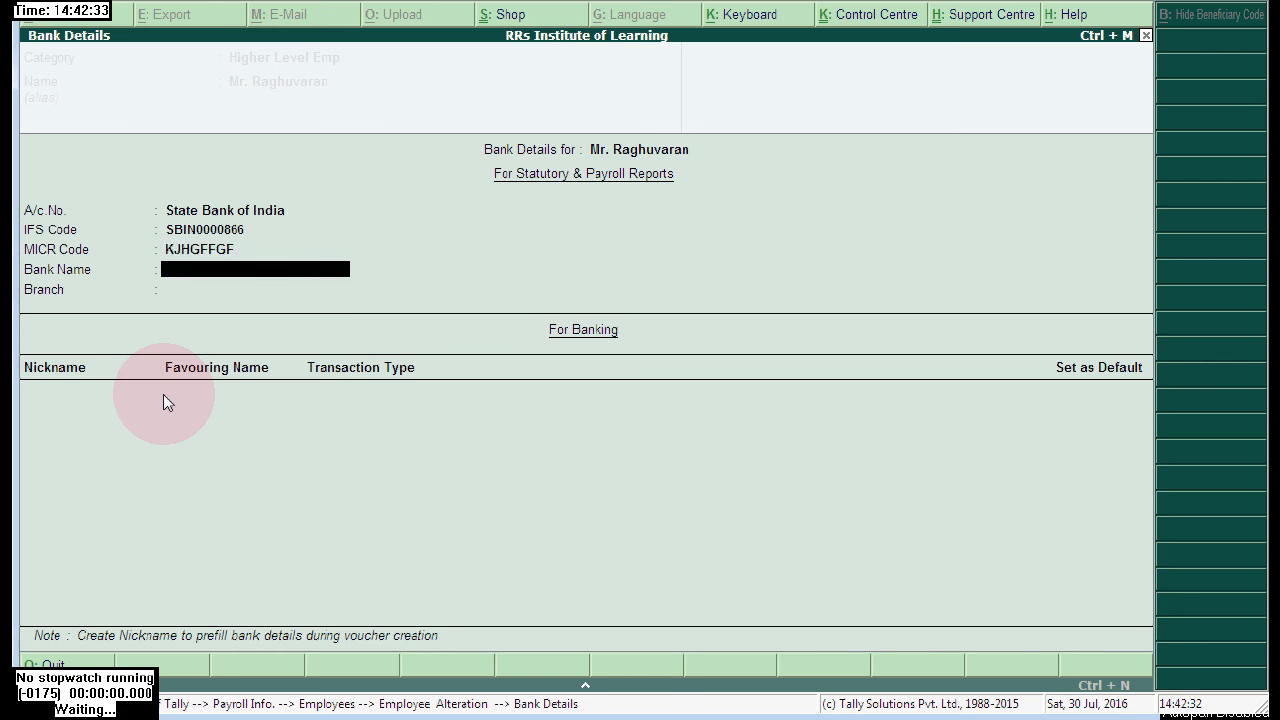
{"action": "type", "text": "87463387"}
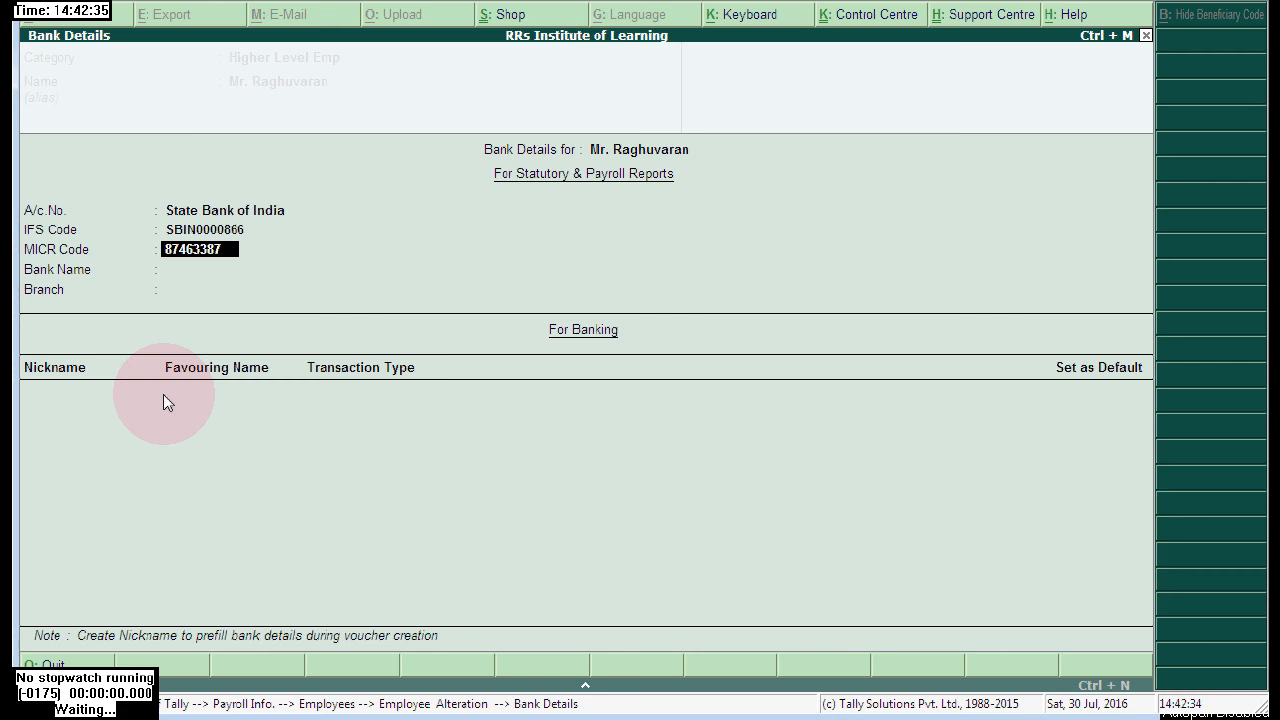
{"action": "key", "text": "Return"}
{"action": "key", "text": "Return"}
- Fill in Bank Name State Bank of India, the account number and branch SEC BAD
{"action": "type", "text": "32"}
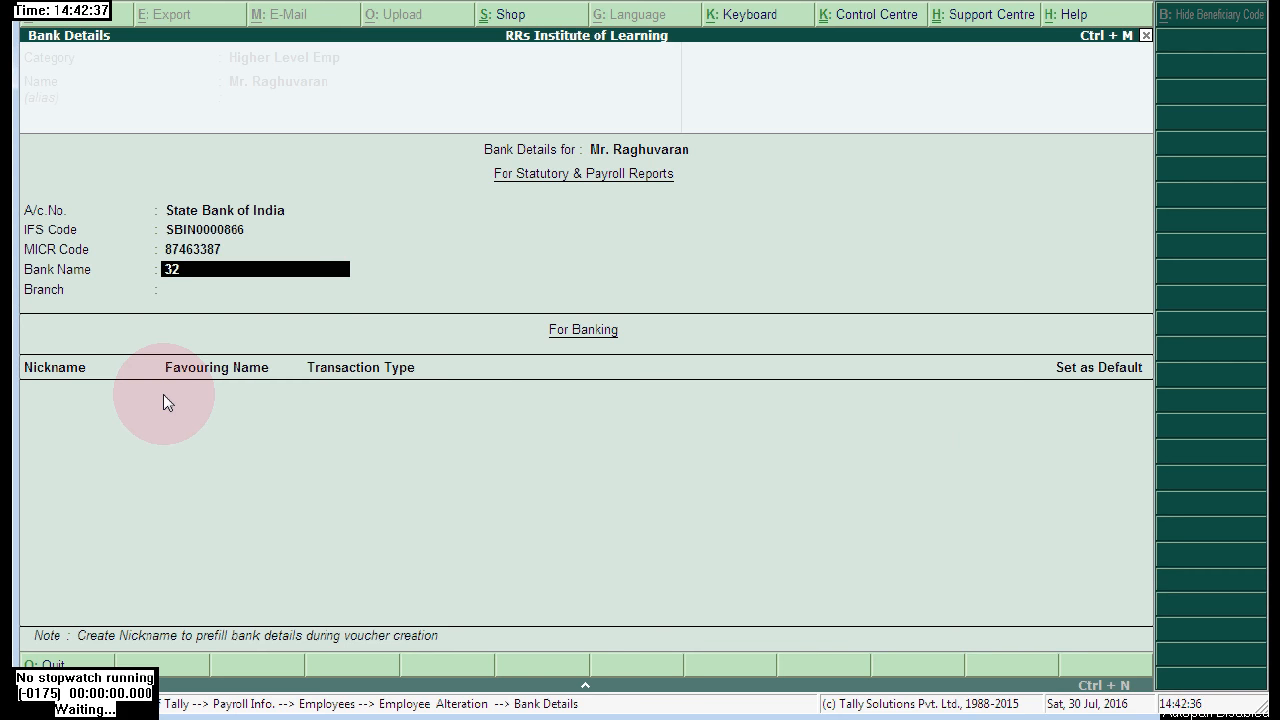
{"action": "key", "text": "BackSpace"}
{"action": "key", "text": "BackSpace"}
{"action": "key", "text": "BackSpace"}
{"action": "key", "text": "BackSpace"}
{"action": "key", "text": "BackSpace"}
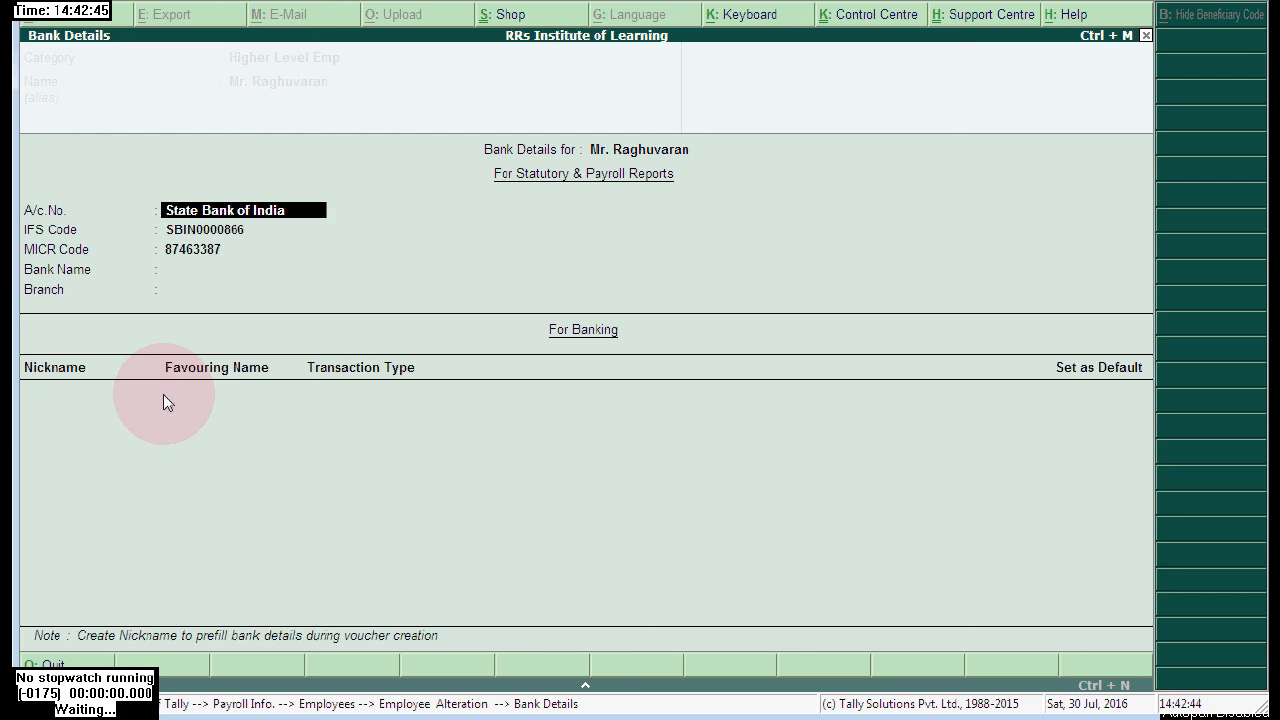
{"action": "key", "text": "Return"}
{"action": "key", "text": "Return"}
{"action": "key", "text": "Return"}
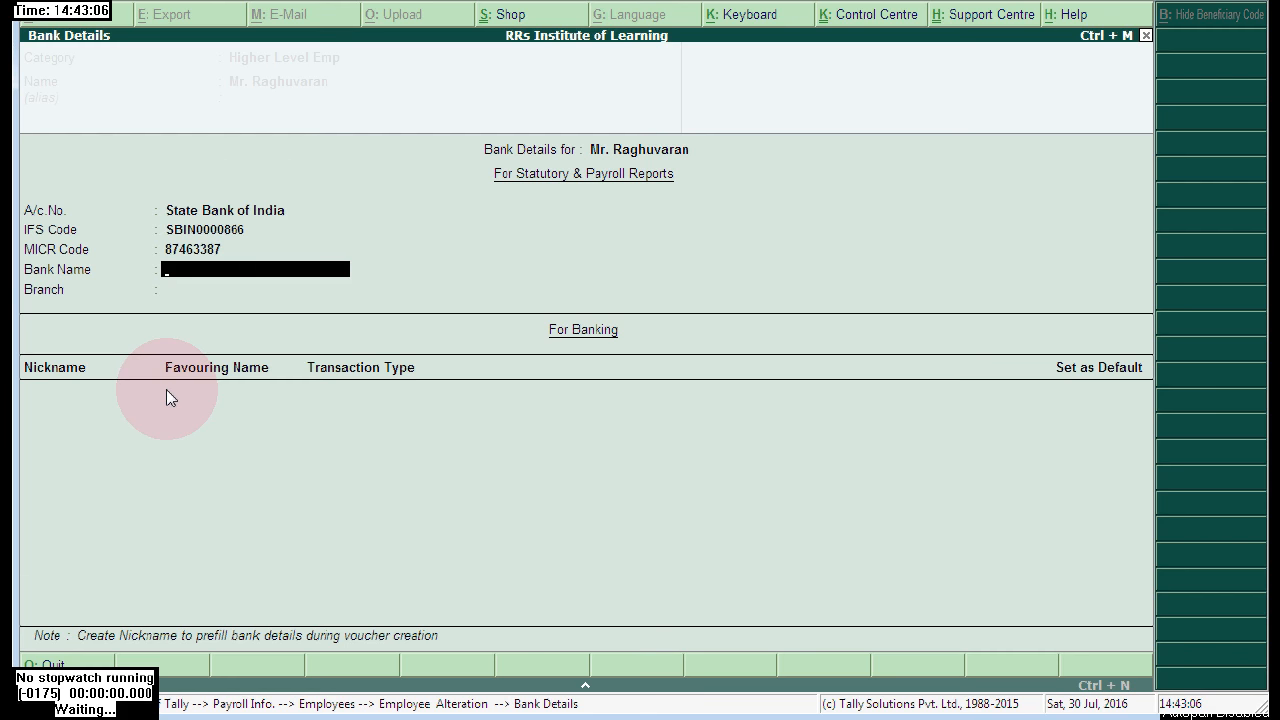
{"action": "key", "text": "BackSpace"}
{"action": "key", "text": "BackSpace"}
{"action": "key", "text": "BackSpace"}
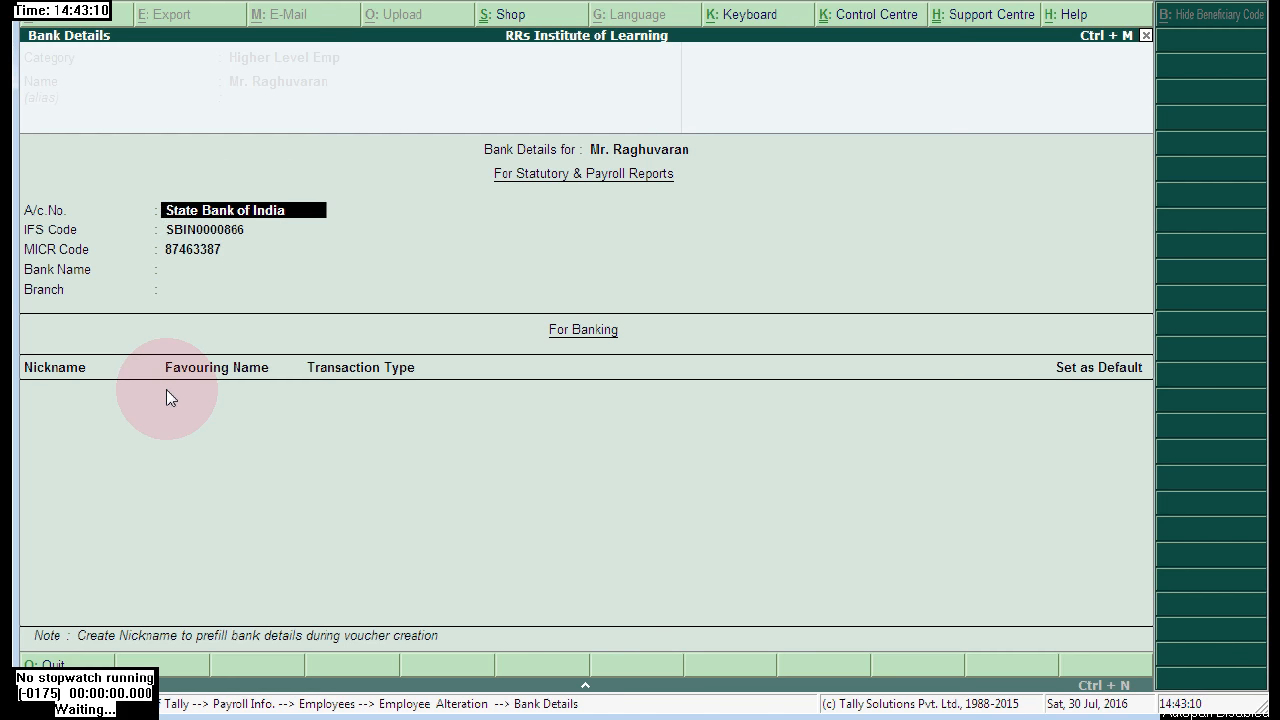
{"action": "key", "text": "Return"}
{"action": "key", "text": "Return"}
{"action": "key", "text": "Return"}
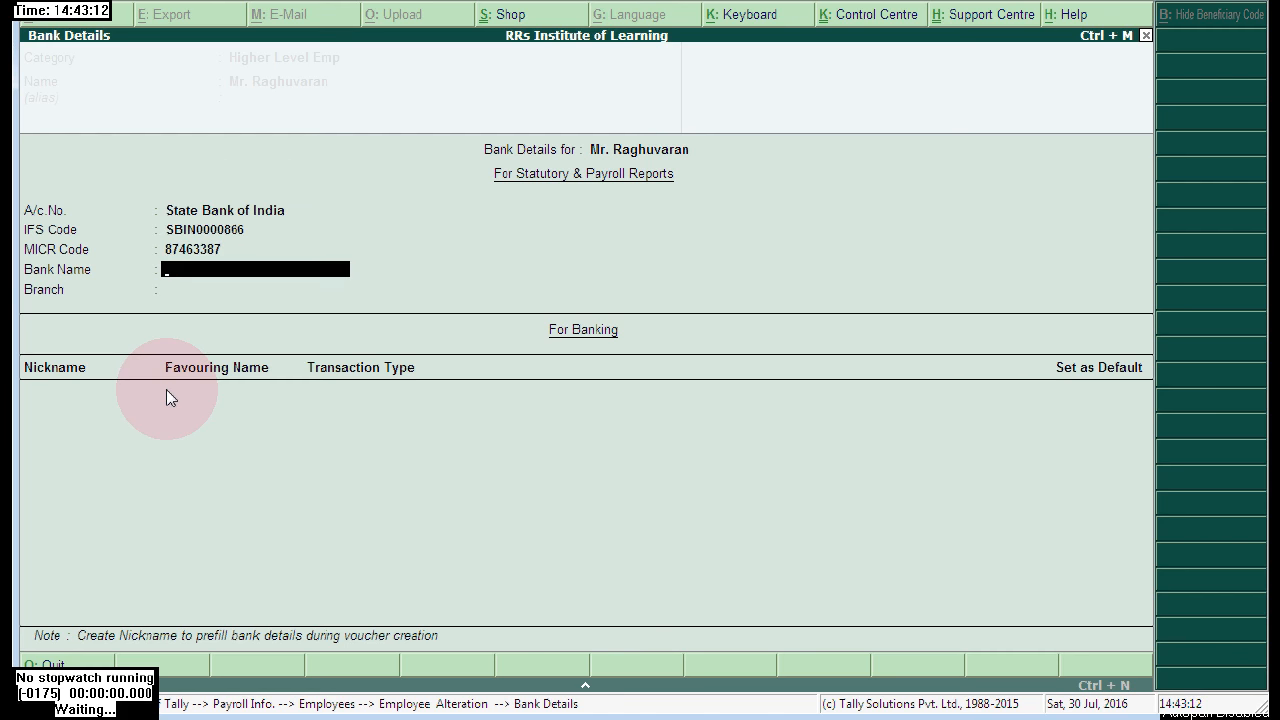
{"action": "key", "text": "ctrl+alt+v"}
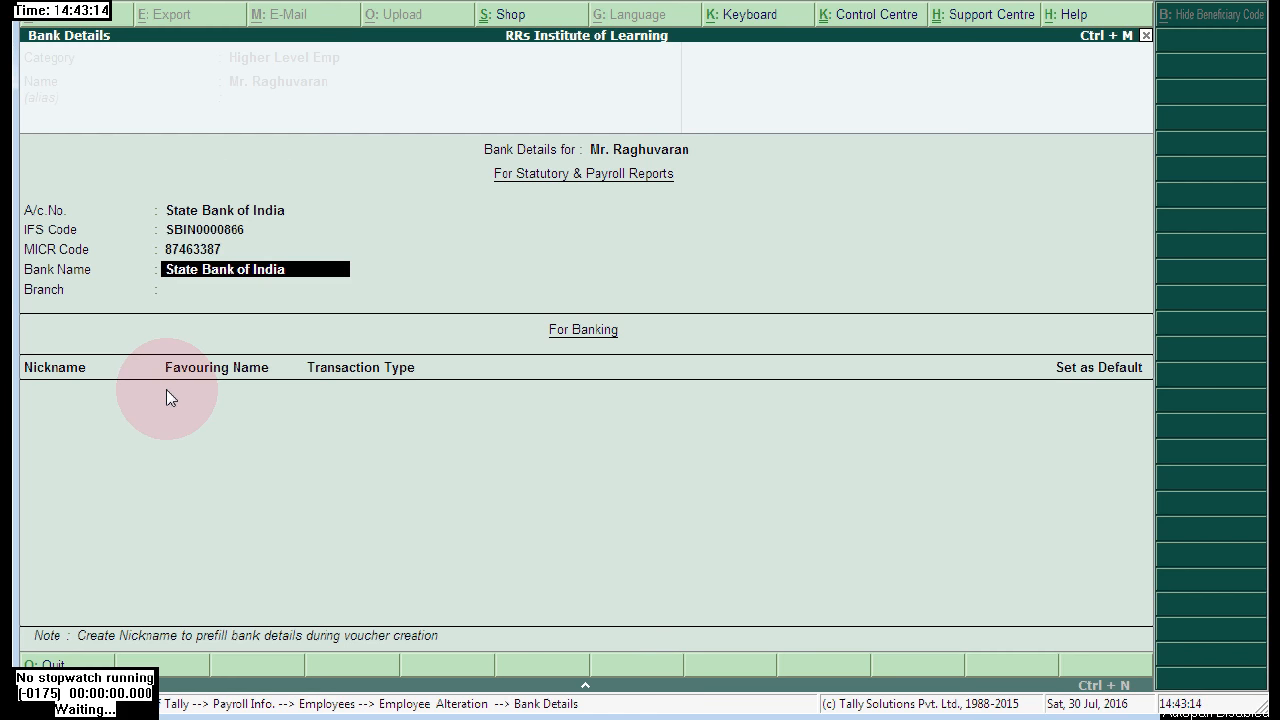
{"action": "key", "text": "BackSpace"}
{"action": "key", "text": "BackSpace"}
{"action": "key", "text": "BackSpace"}
{"action": "key", "text": "BackSpace"}
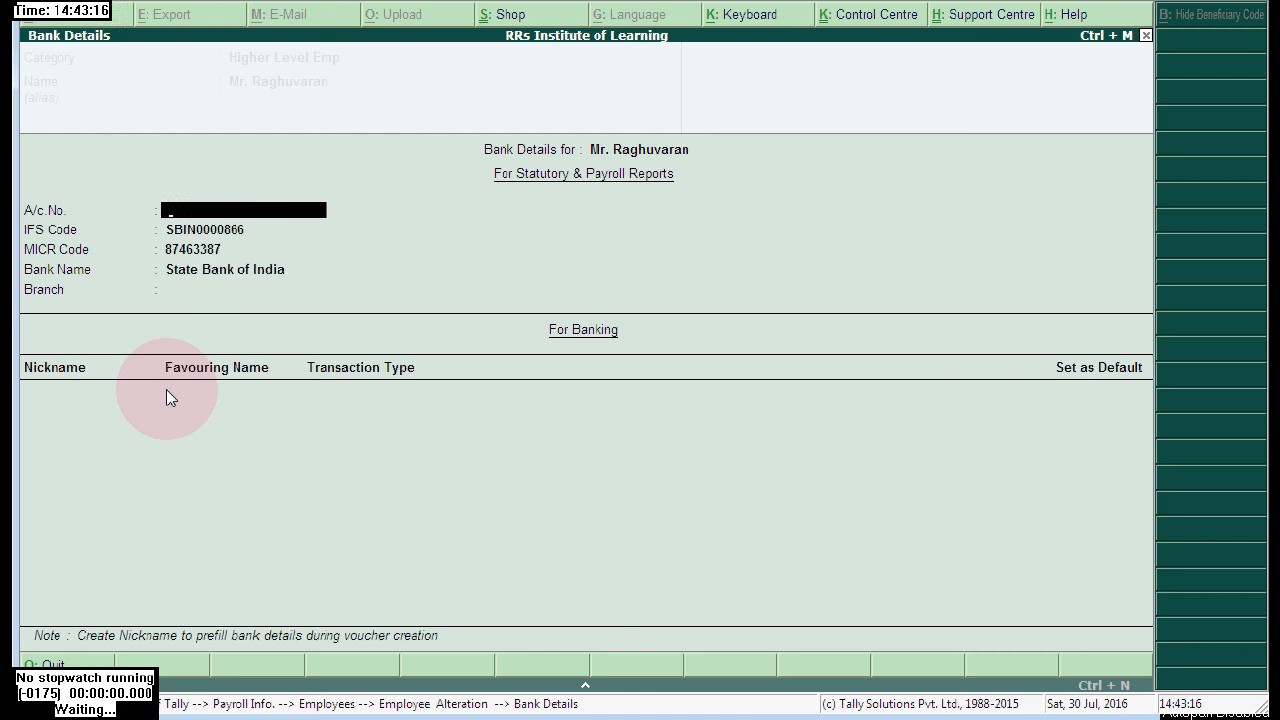
{"action": "type", "text": "123456789"}
{"action": "key", "text": "Return"}
{"action": "key", "text": "Return"}
{"action": "key", "text": "Return"}
{"action": "key", "text": "Return"}
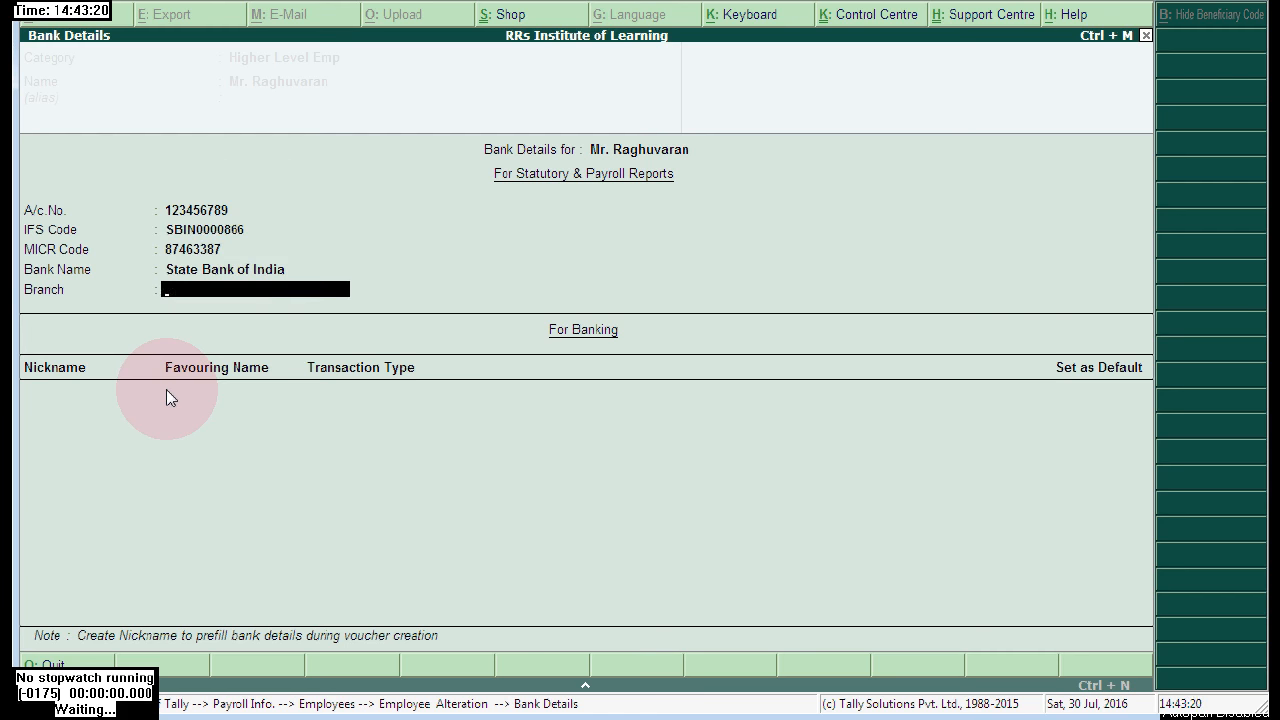
{"action": "type", "text": "SEC BAD"}
{"action": "key", "text": "Return"}
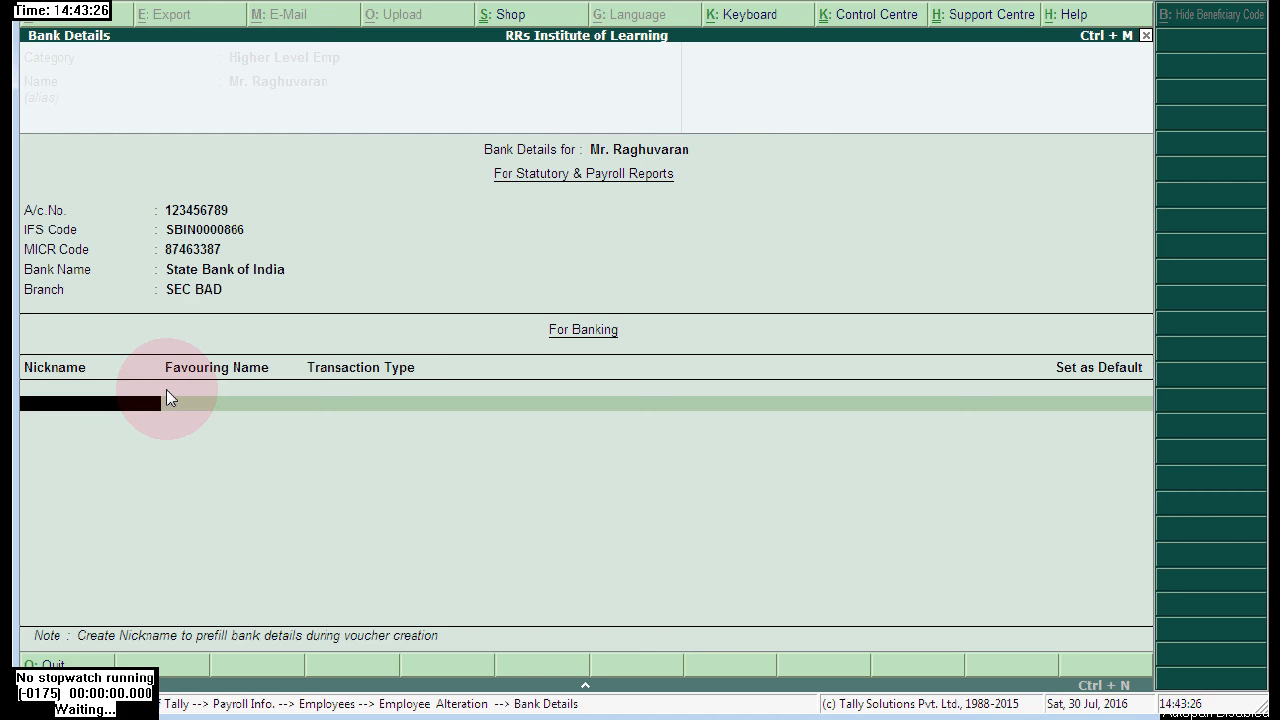
- Add a banking row with the employee's nickname, transaction type Cheque, set as default
{"action": "type", "text": "MR RAGHUVANA"}
{"action": "key", "text": "Return"}
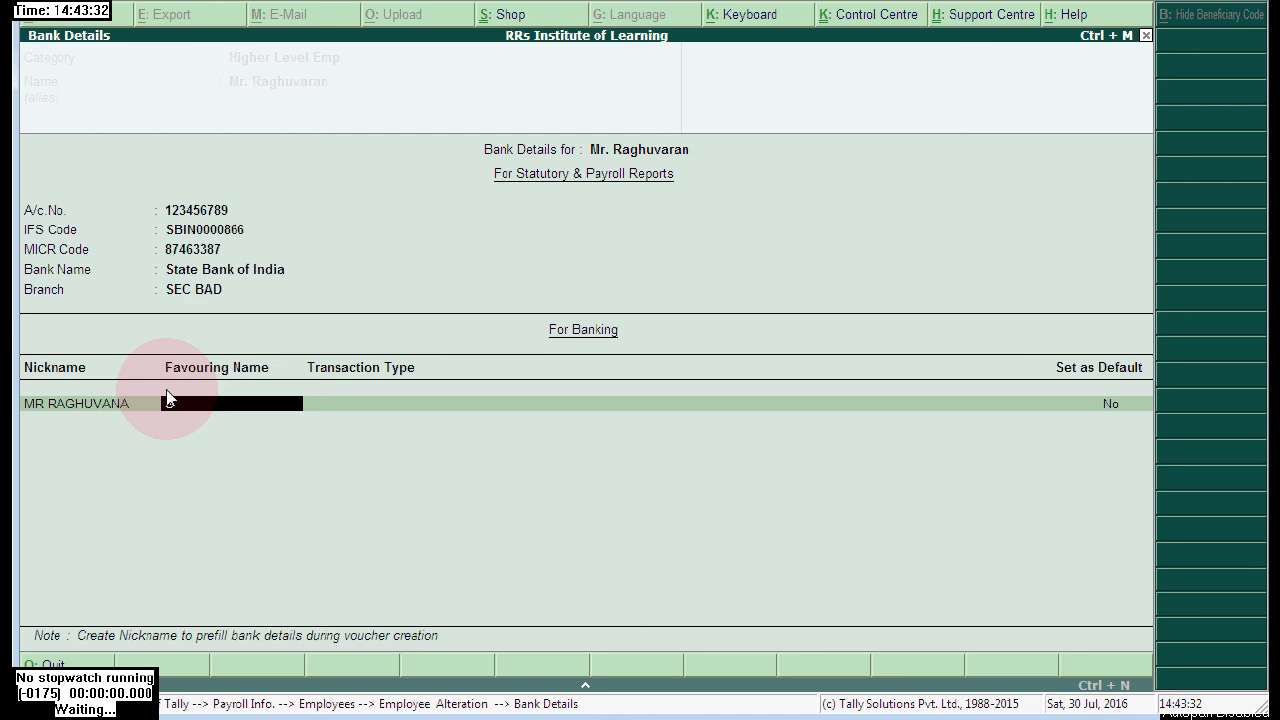
{"action": "key", "text": "Return"}
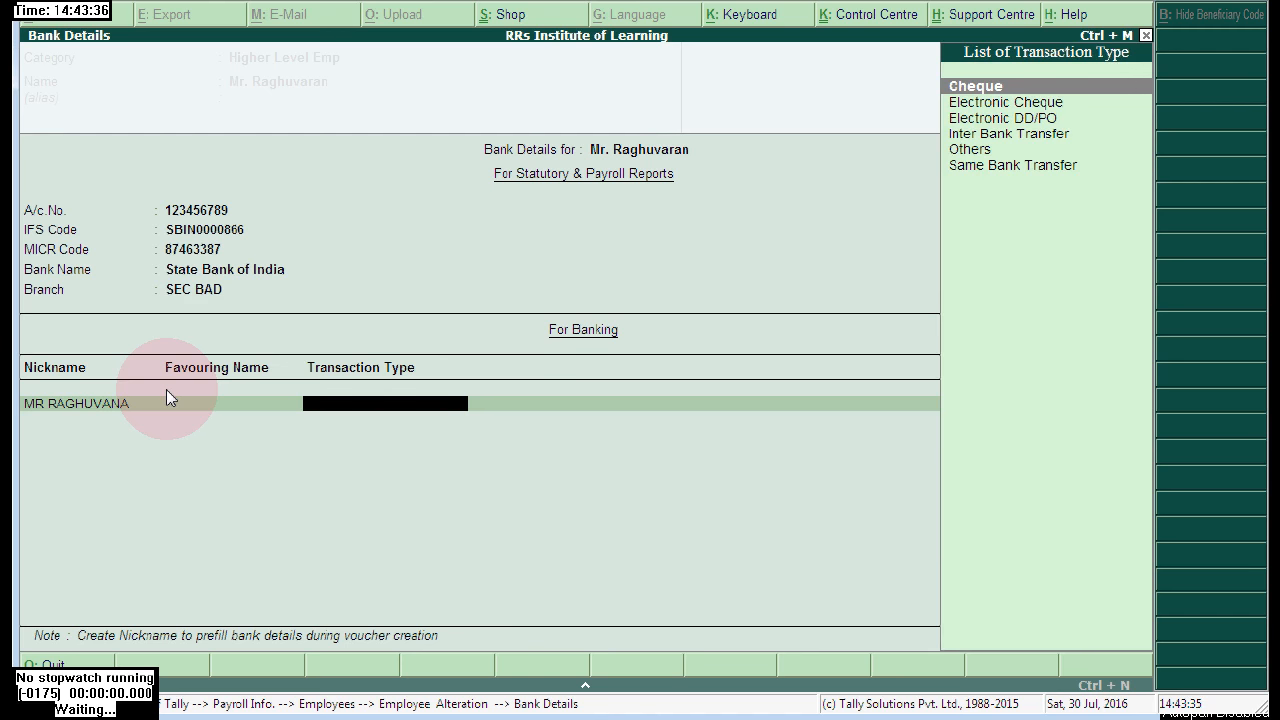
{"action": "key", "text": "Return"}
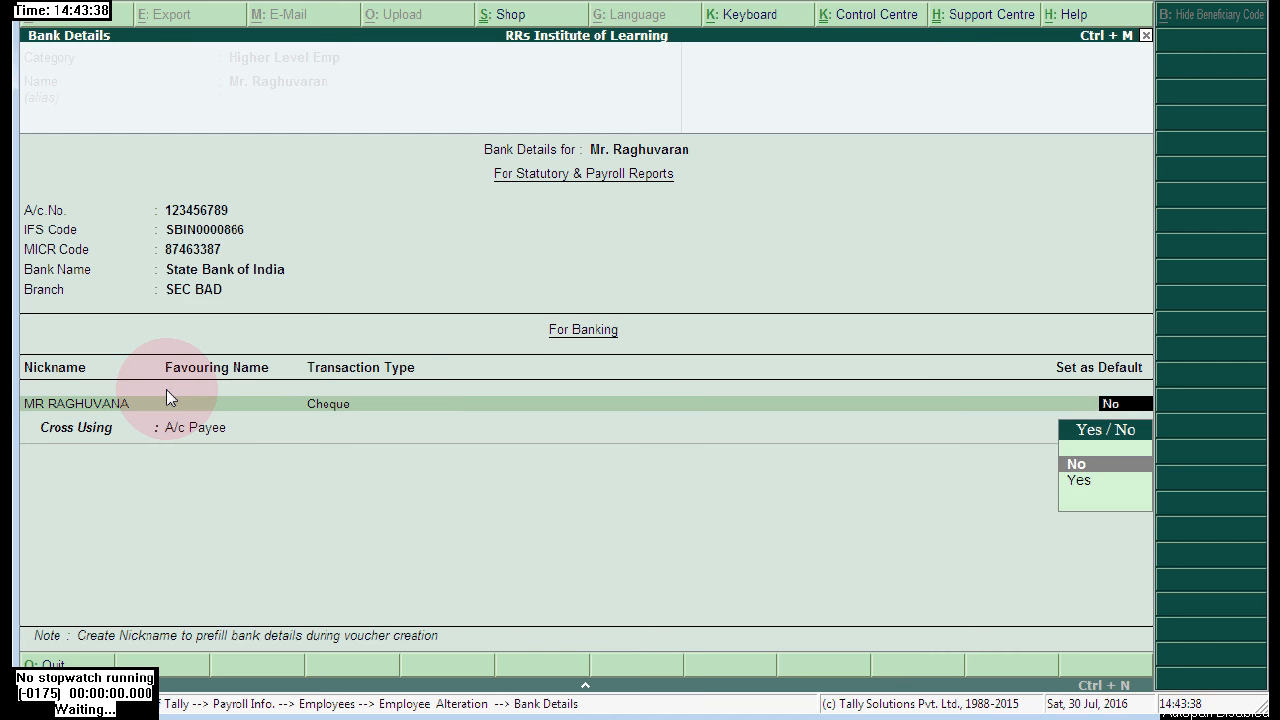
{"action": "key", "text": "Down"}
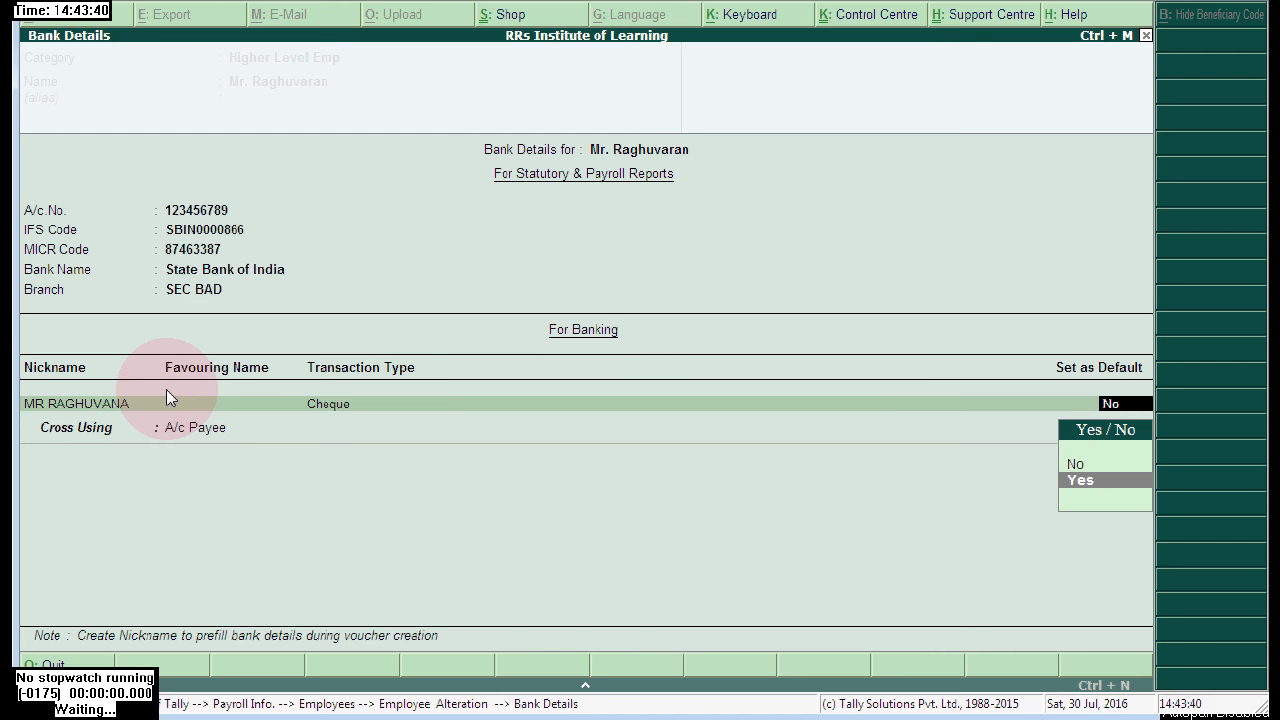
{"action": "key", "text": "Return"}
{"action": "key", "text": "Return"}
{"action": "key", "text": "Return"}
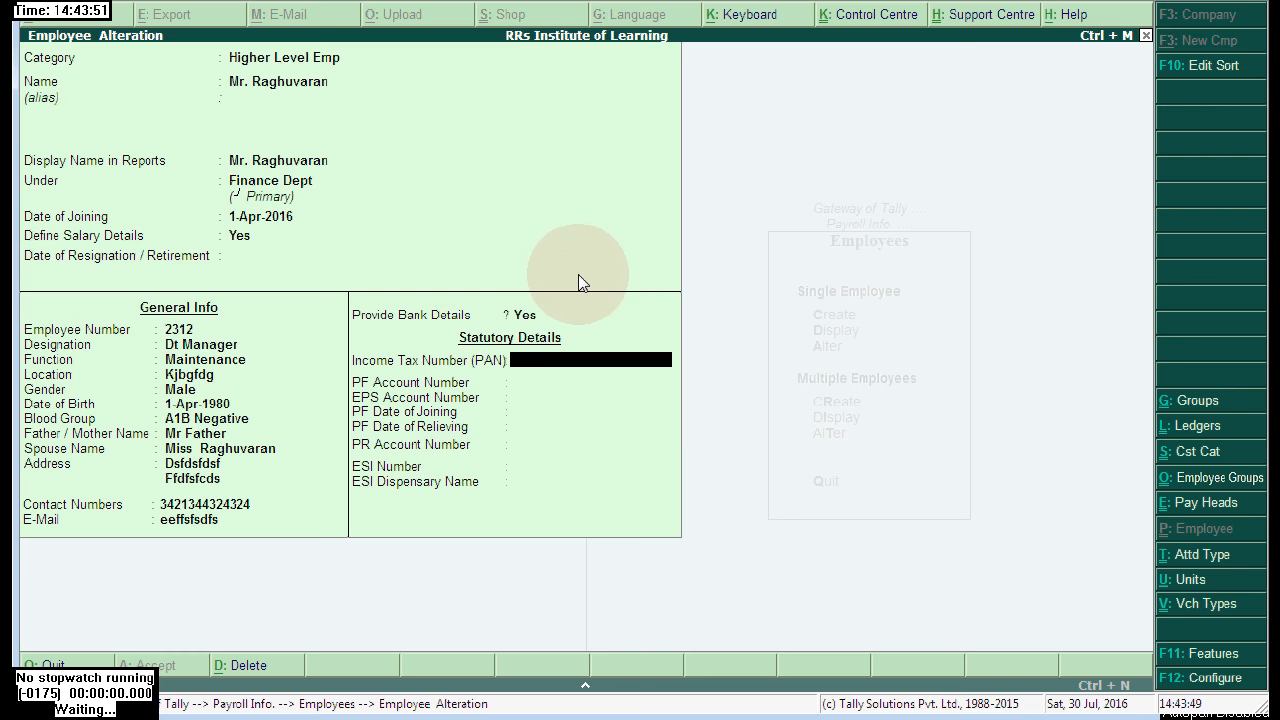
- Leave PAN blank and fill in the PF, EPS and PR account numbers
{"action": "key", "text": "Return"}
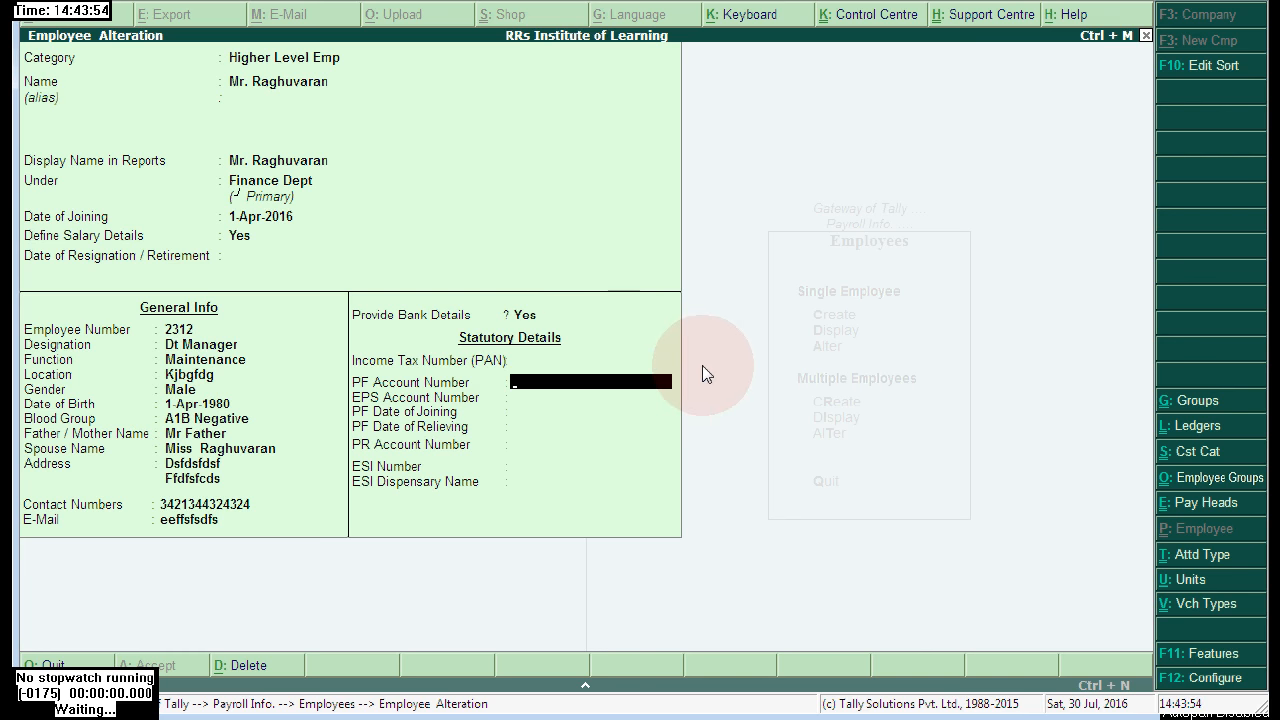
{"action": "type", "text": "1234"}
{"action": "key", "text": "Return"}
{"action": "type", "text": "3123213"}
{"action": "key", "text": "Return"}
{"action": "key", "text": "Return"}
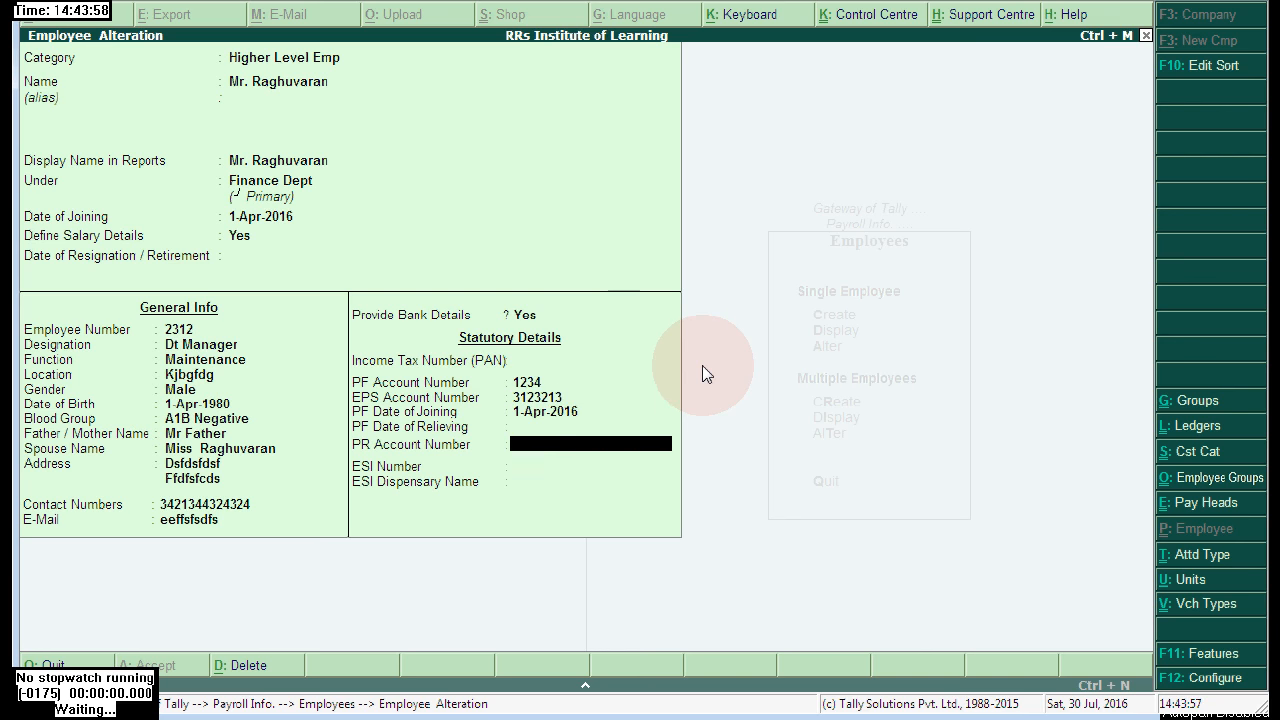
{"action": "type", "text": "123213"}
{"action": "key", "text": "Return"}
{"action": "key", "text": "Return"}
{"action": "type", "text": "231313"}
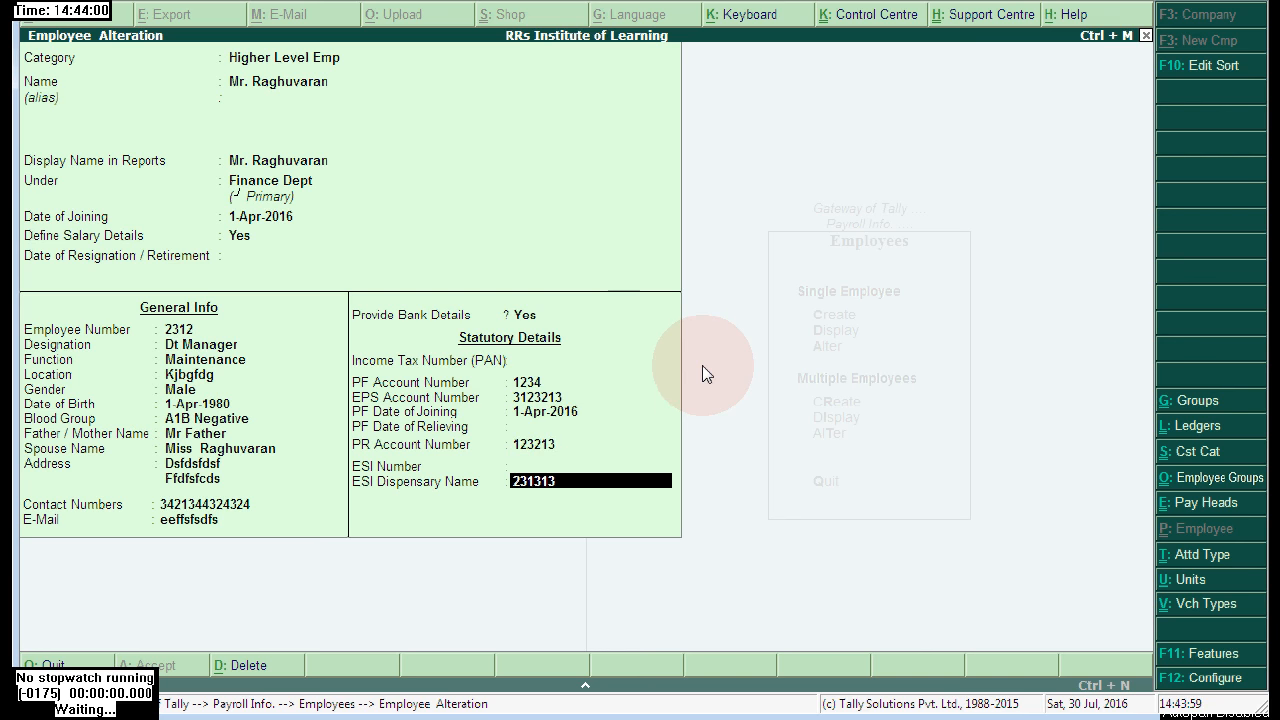
{"action": "key", "text": "Return"}
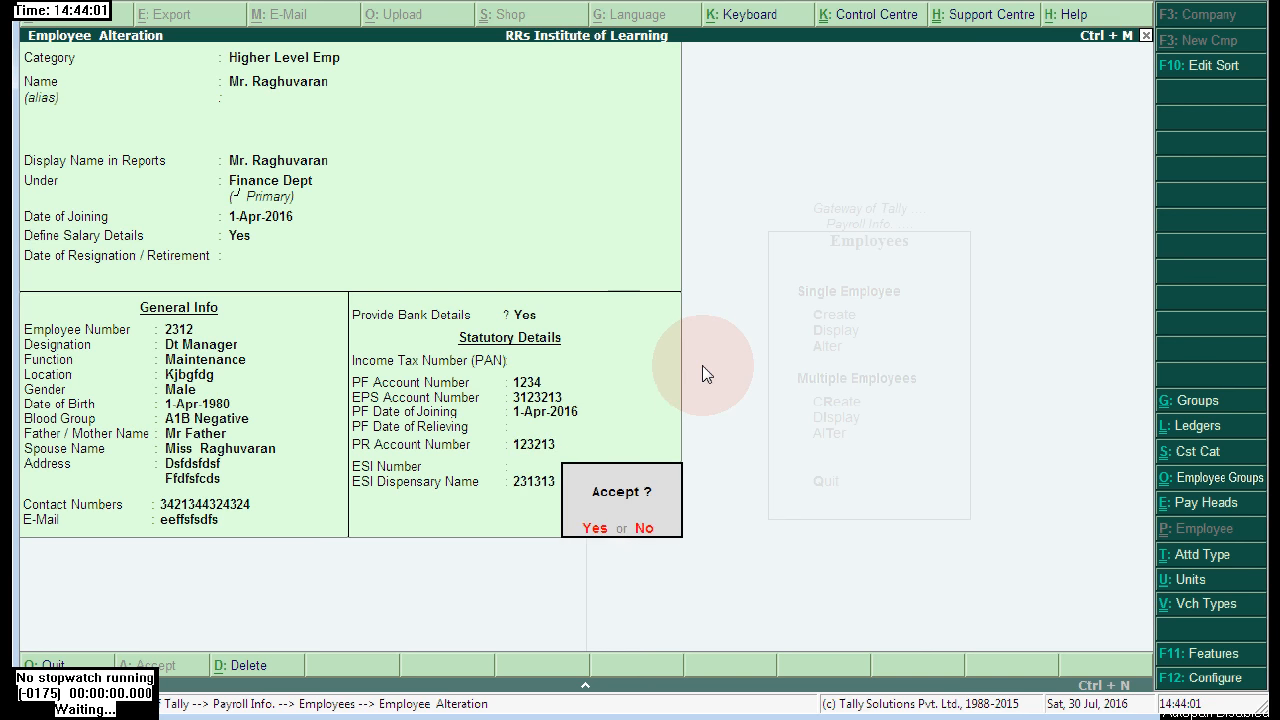
- Accept the employee record and back out to Payroll Info
{"action": "key", "text": "Return"}
{"action": "key", "text": "Escape"}
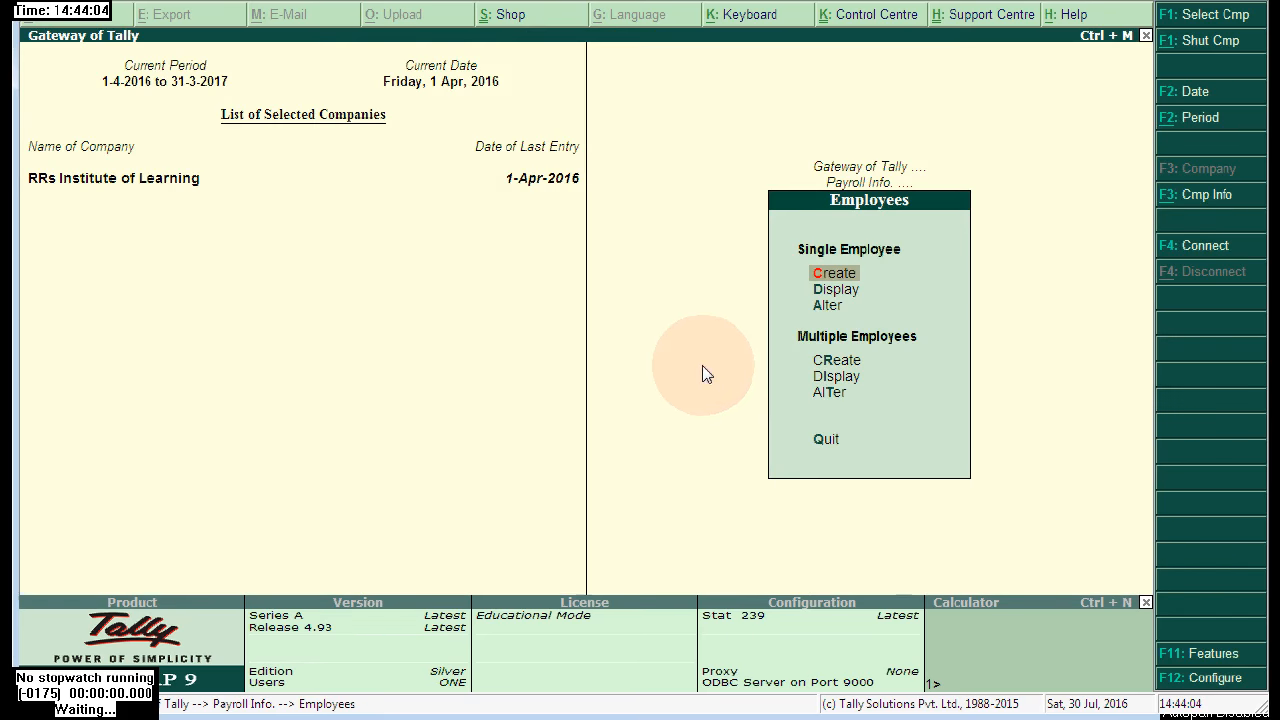
{"action": "key", "text": "Escape"}
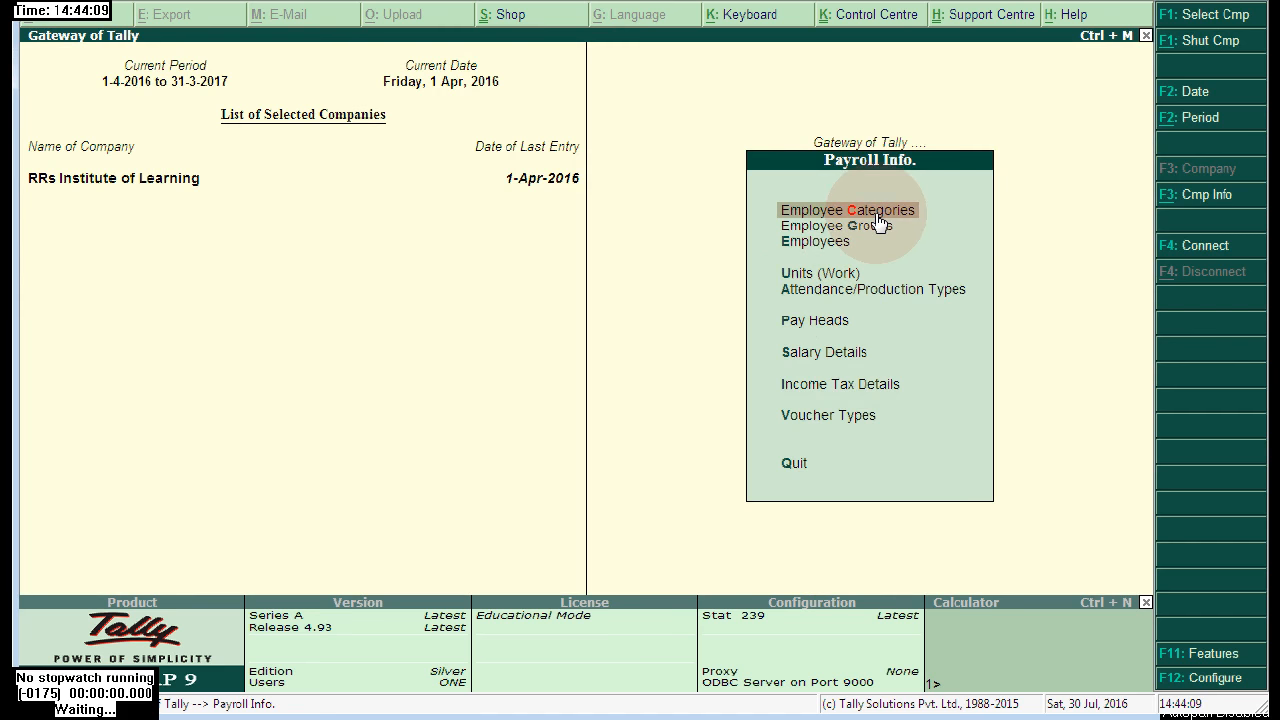
- Display the employee's eight salary pay heads effective 1-Apr-2016, then close the view
{"action": "left_click", "coordinate": [824, 354]}
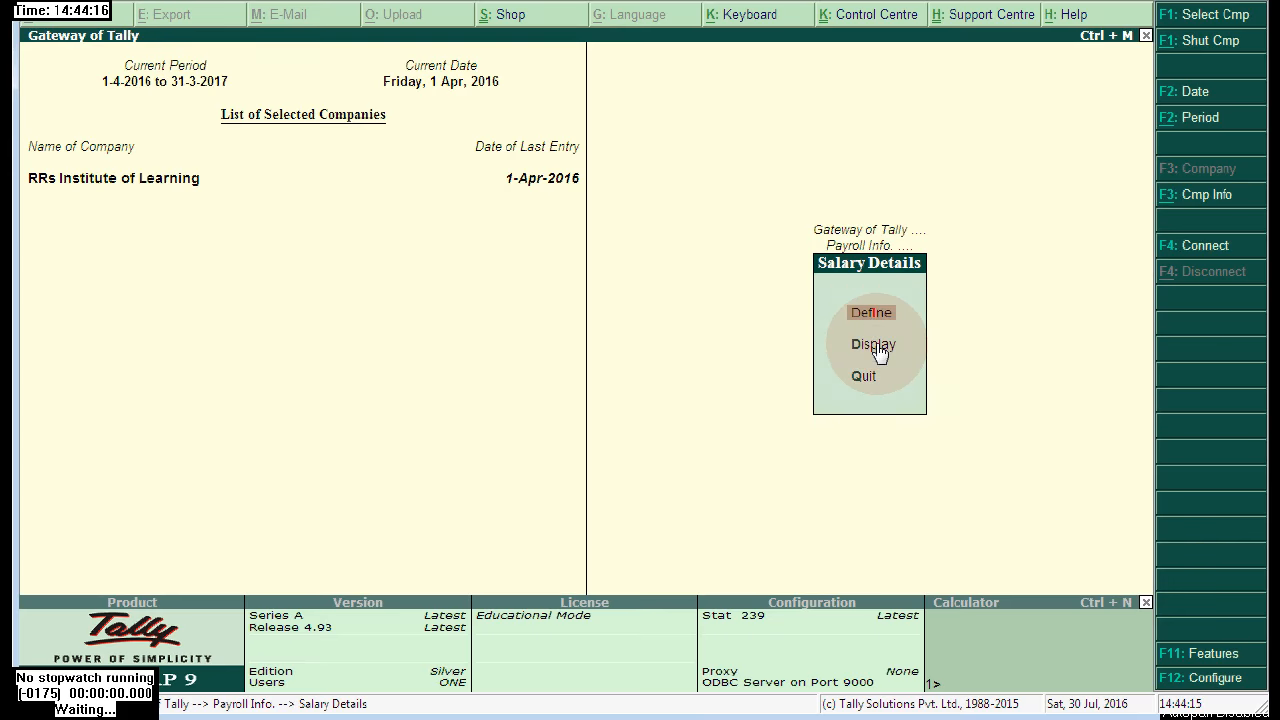
{"action": "left_click", "coordinate": [876, 348]}
{"action": "left_click", "coordinate": [465, 187]}
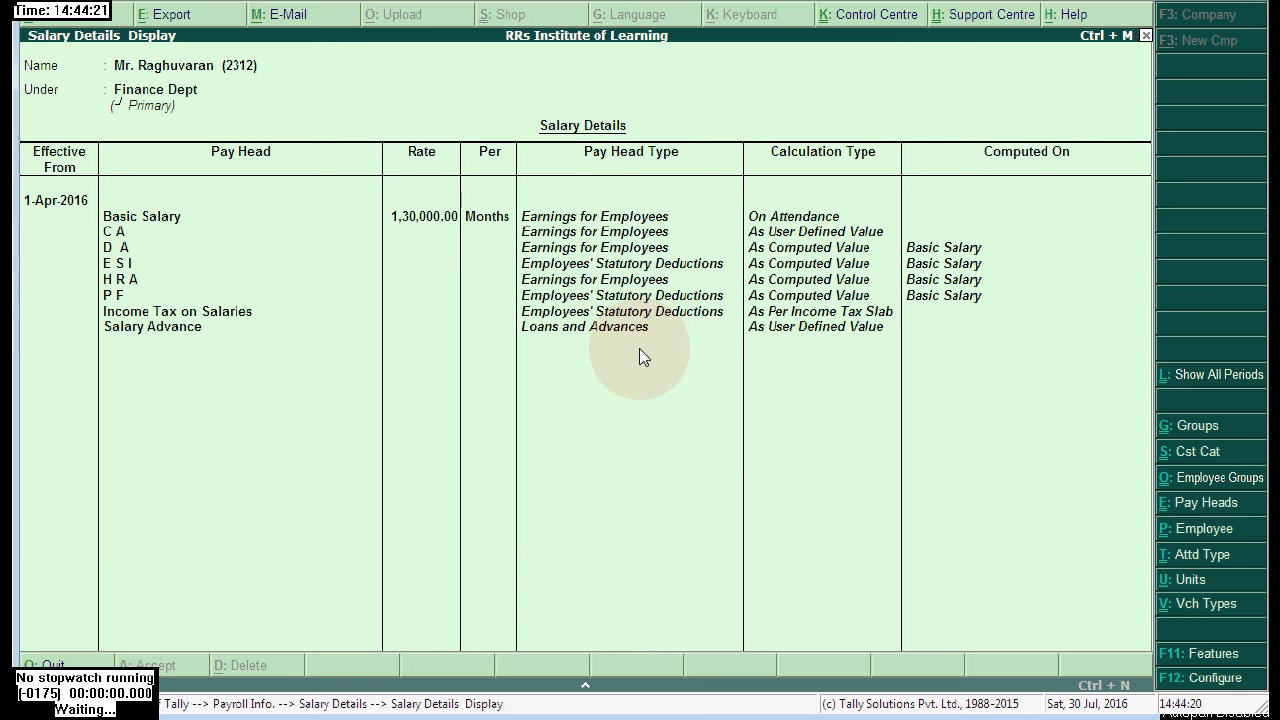
{"action": "key", "text": "Escape"}
{"action": "key", "text": "Escape"}
{"action": "key", "text": "Escape"}
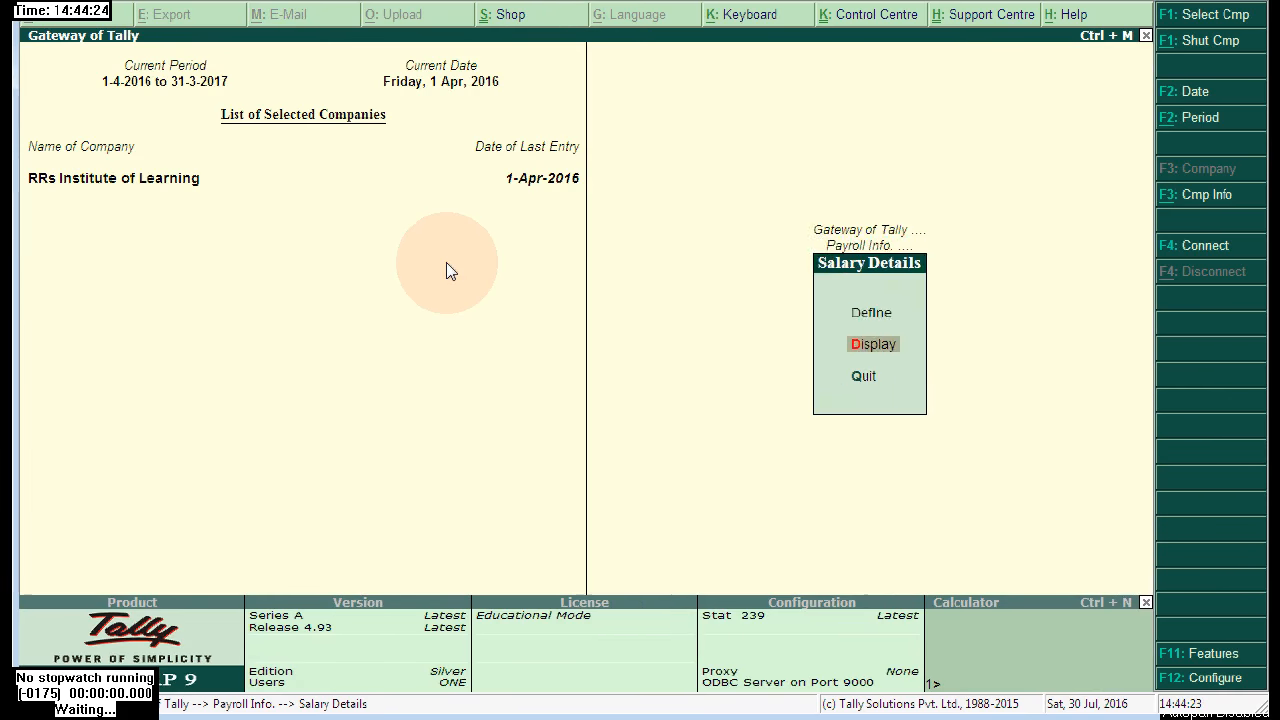
- Review the Income Tax Details > Tax Configuration status list and close it
{"action": "key", "text": "Down"}
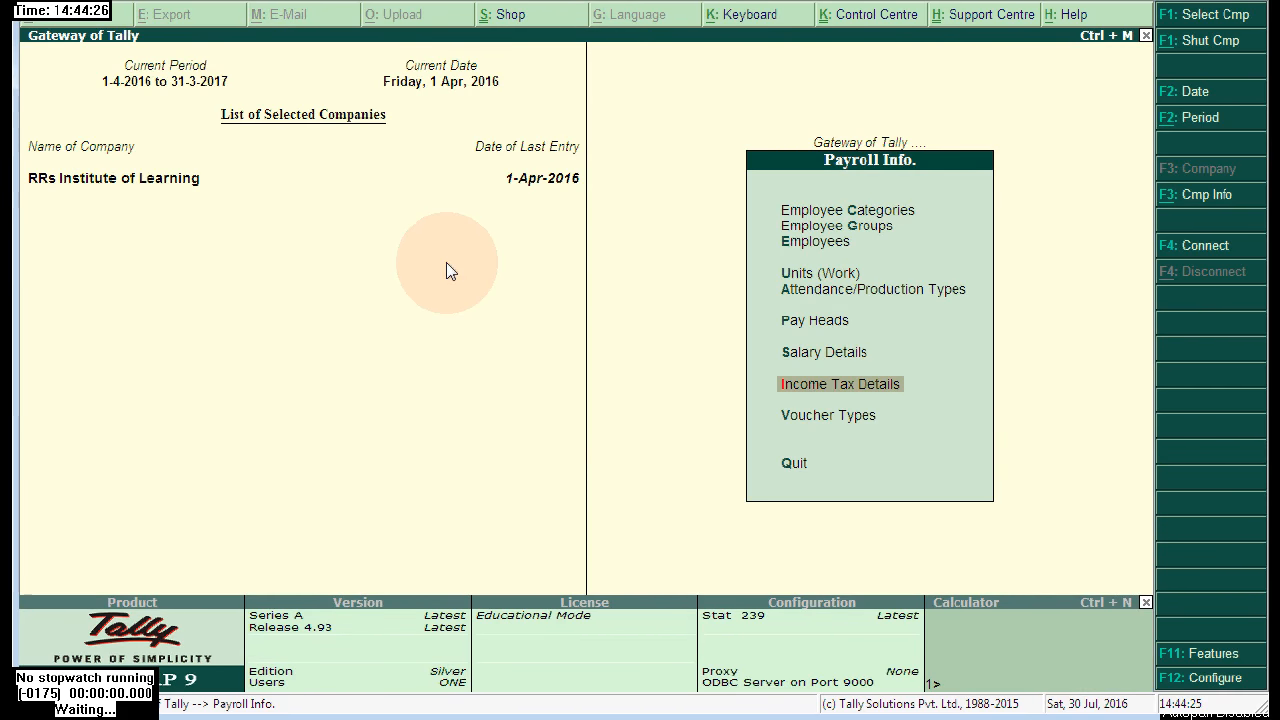
{"action": "left_click", "coordinate": [848, 390]}
{"action": "key", "text": "Down"}
{"action": "key", "text": "Down"}
{"action": "key", "text": "Down"}
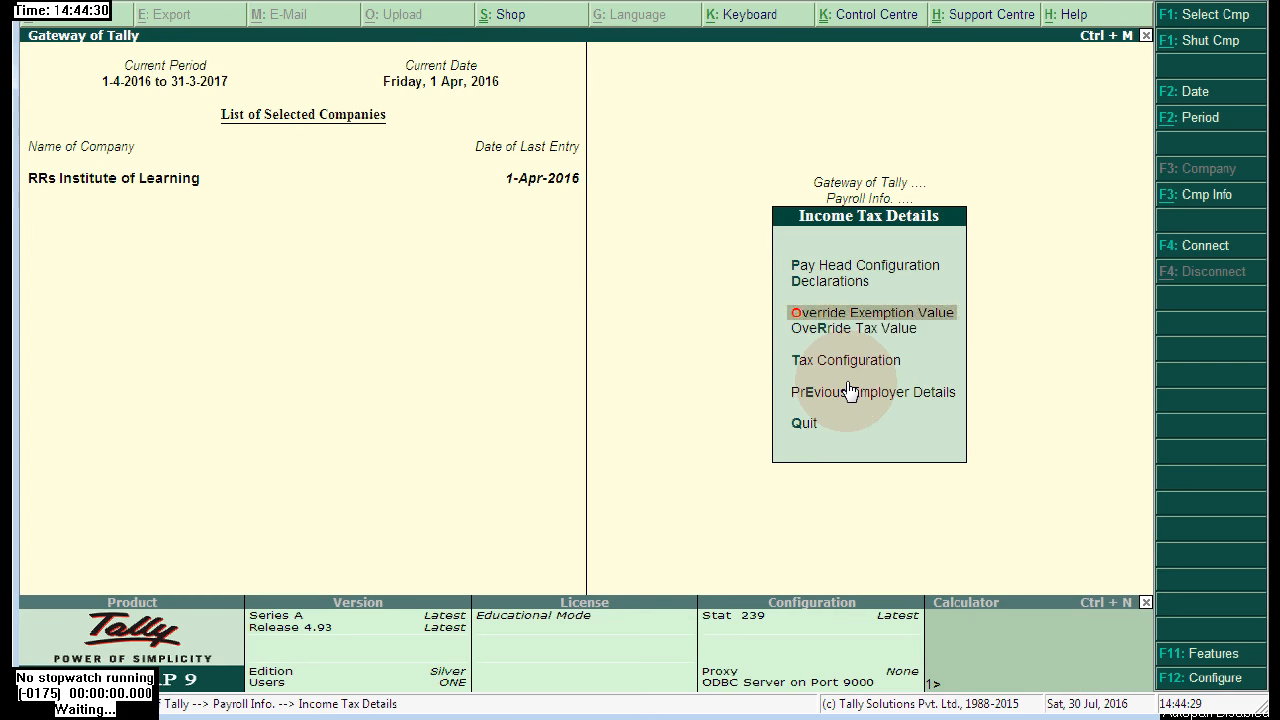
{"action": "key", "text": "Down"}
{"action": "key", "text": "Return"}
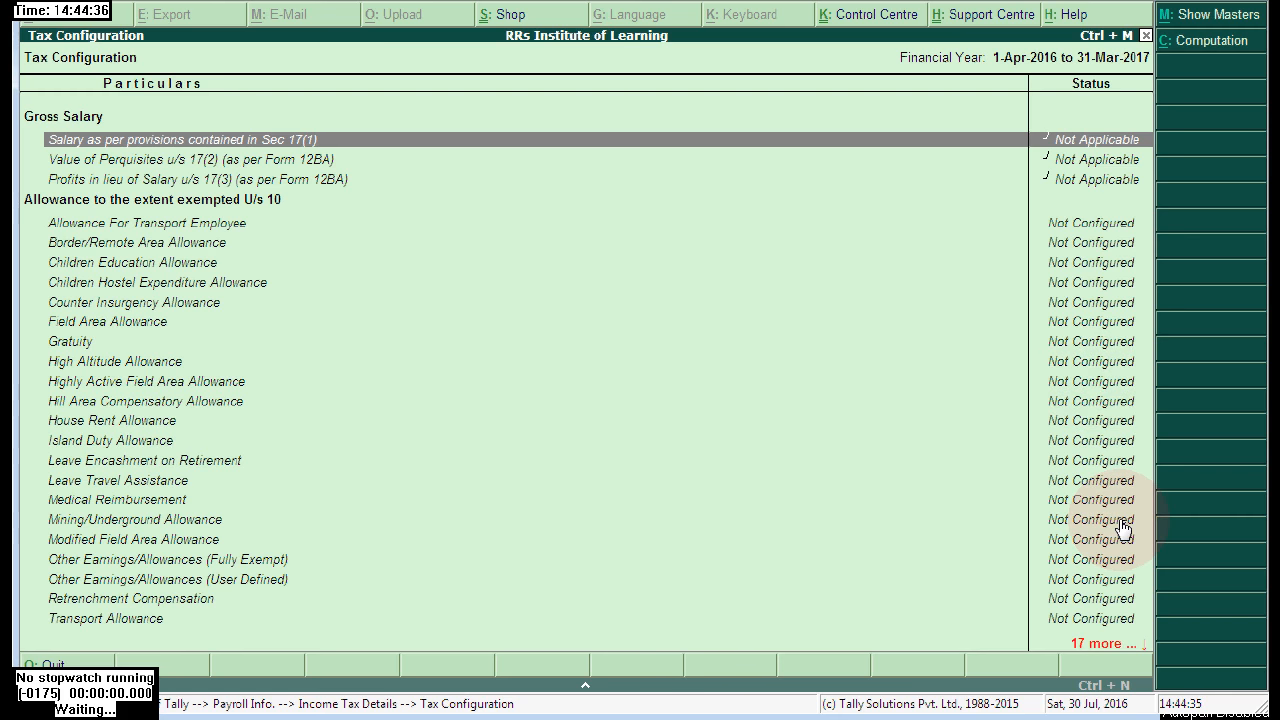
{"action": "key", "text": "Down"}
{"action": "key", "text": "Down"}
{"action": "key", "text": "Down"}
{"action": "key", "text": "Down"}
{"action": "key", "text": "Down"}
{"action": "key", "text": "Down"}
{"action": "key", "text": "Down"}
{"action": "key", "text": "Down"}
{"action": "key", "text": "Down"}
{"action": "key", "text": "Down"}
{"action": "key", "text": "Down"}
{"action": "key", "text": "Down"}
{"action": "key", "text": "Down"}
{"action": "key", "text": "Down"}
{"action": "key", "text": "Down"}
{"action": "key", "text": "Down"}
{"action": "key", "text": "Down"}
{"action": "key", "text": "Down"}
{"action": "key", "text": "Down"}
{"action": "key", "text": "Down"}
{"action": "key", "text": "Down"}
{"action": "key", "text": "Down"}
{"action": "key", "text": "Down"}
{"action": "key", "text": "Down"}
{"action": "key", "text": "Down"}
{"action": "key", "text": "Down"}
{"action": "key", "text": "Down"}
{"action": "key", "text": "Down"}
{"action": "key", "text": "Down"}
{"action": "key", "text": "Down"}
{"action": "key", "text": "Down"}
{"action": "key", "text": "Down"}
{"action": "key", "text": "Down"}
{"action": "key", "text": "Down"}
{"action": "key", "text": "Down"}
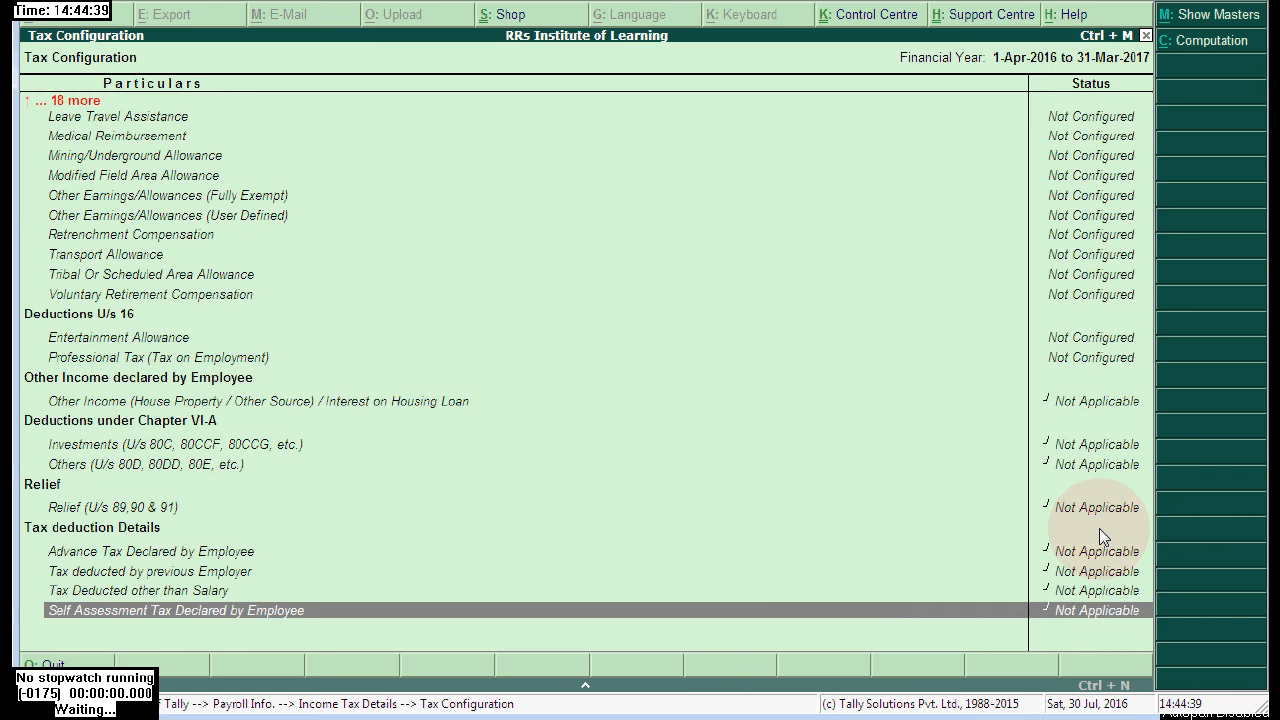
{"action": "key", "text": "Escape"}
{"action": "key", "text": "Escape"}
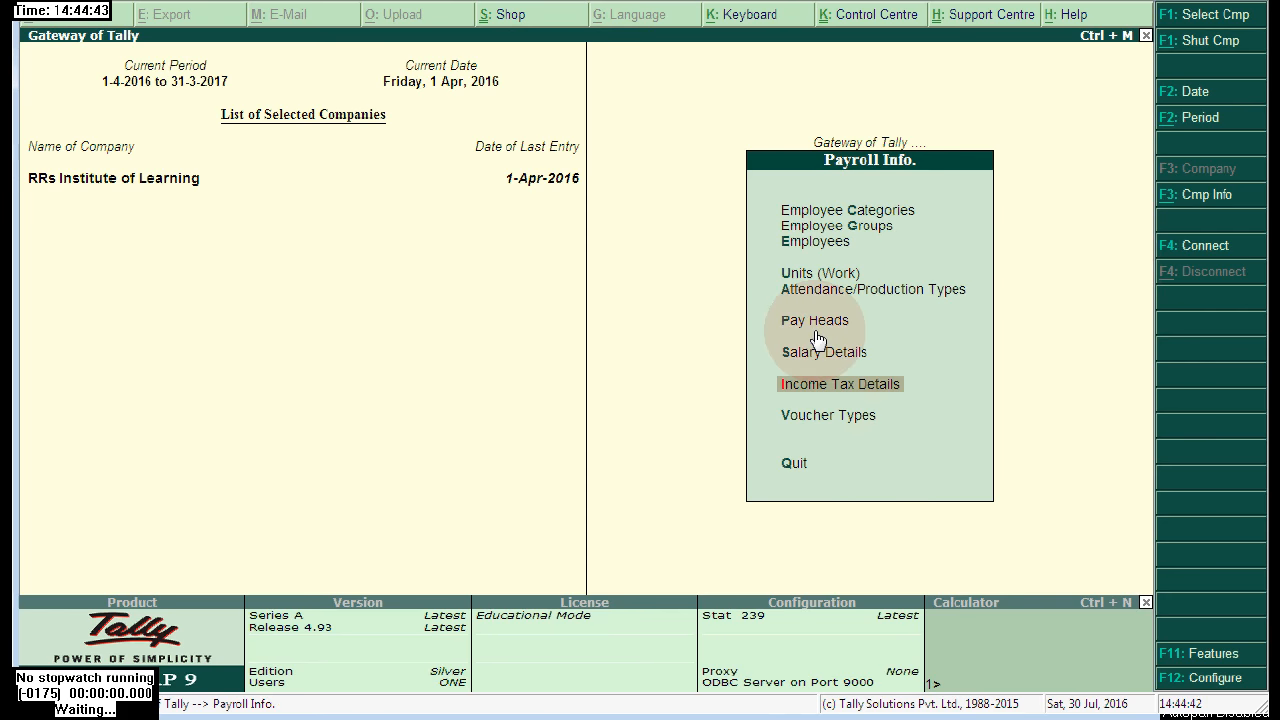
- Bring up Income Tax Pay Head Configuration listing the taxable pay heads
{"action": "left_click", "coordinate": [843, 386]}
{"action": "left_click", "coordinate": [784, 270]}
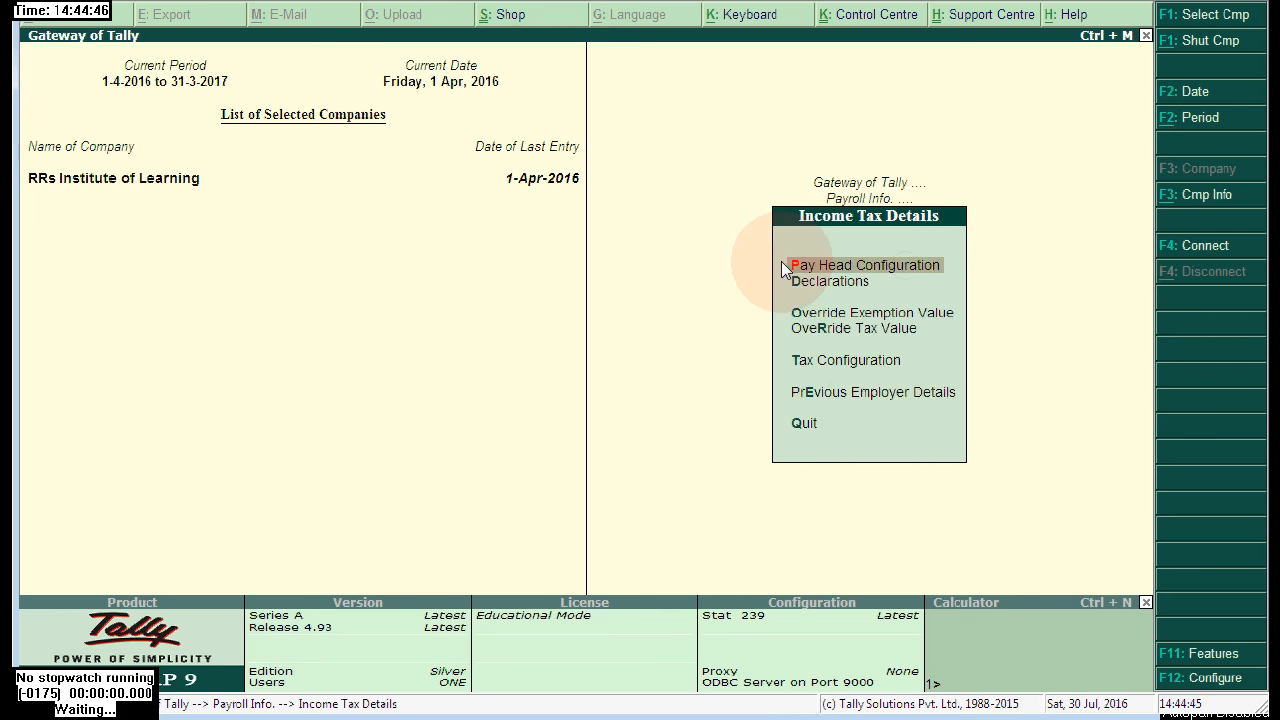
{"action": "left_click", "coordinate": [903, 268]}
- Map Basic Salary to the Basic Salary tax component on projected value
{"action": "left_click", "coordinate": [539, 128]}
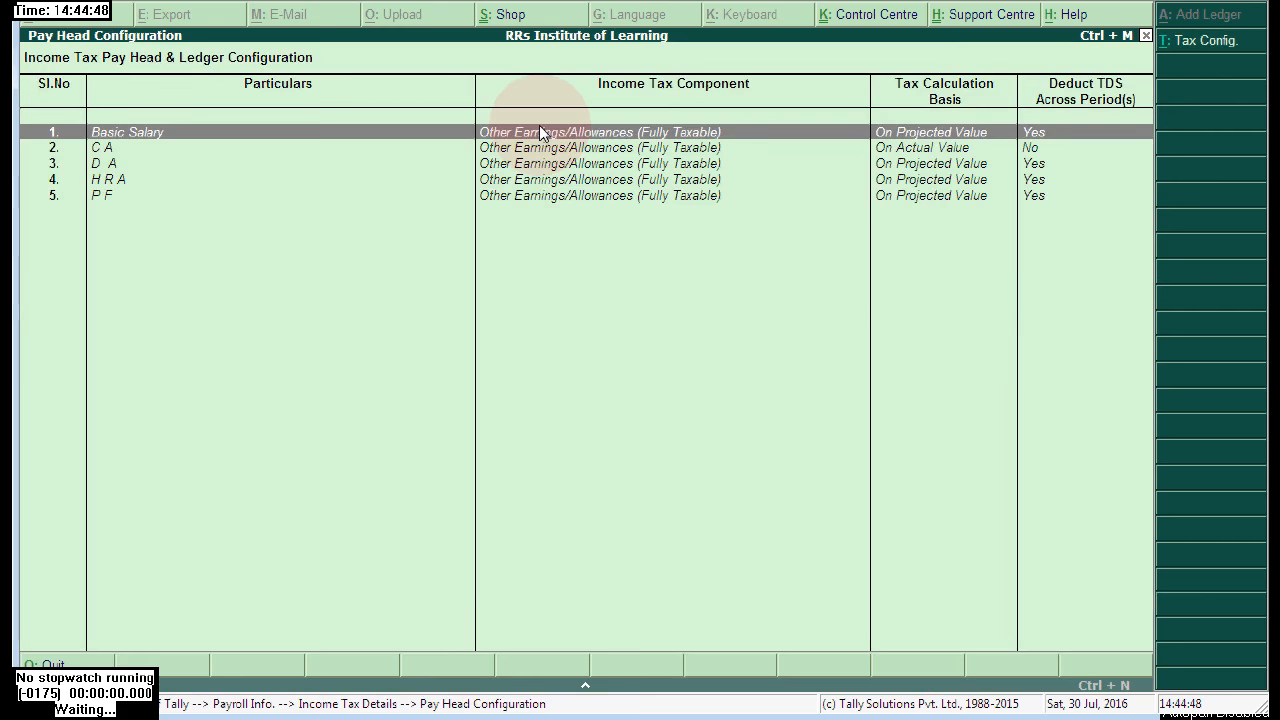
{"action": "left_click", "coordinate": [128, 136]}
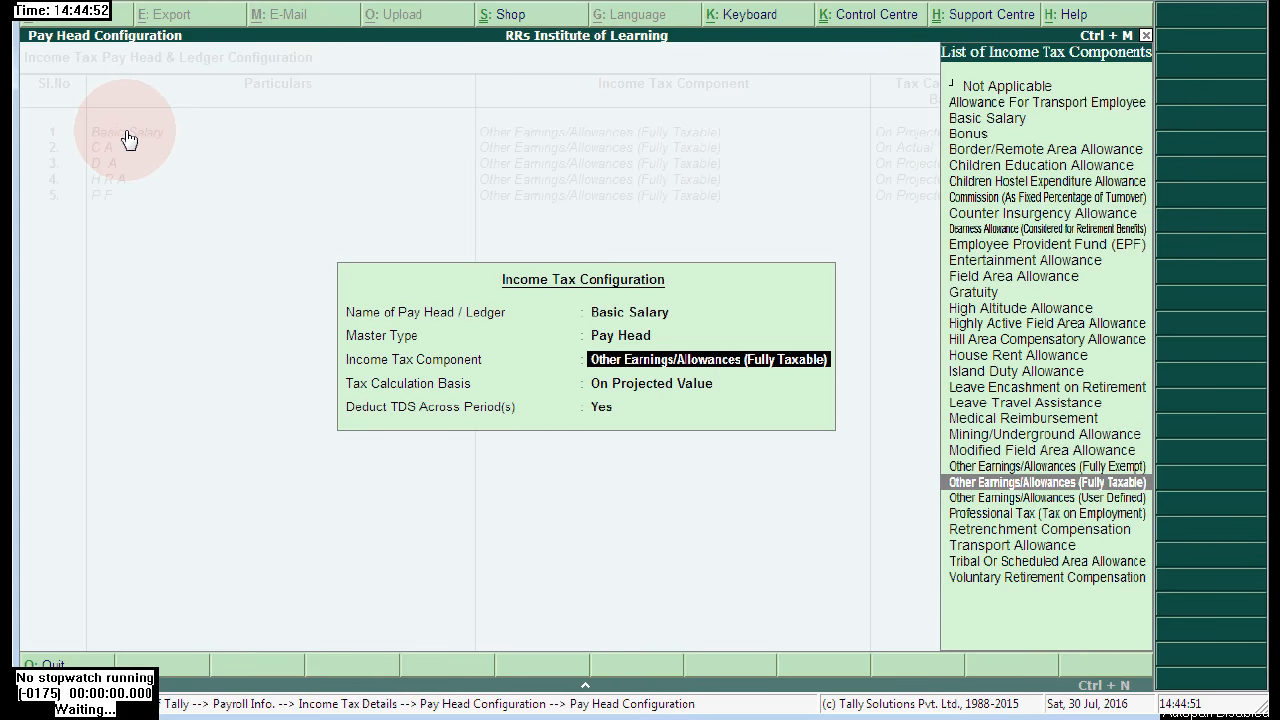
{"action": "key", "text": "Up"}
{"action": "key", "text": "Up"}
{"action": "key", "text": "Up"}
{"action": "key", "text": "Up"}
{"action": "key", "text": "Up"}
{"action": "key", "text": "Up"}
{"action": "key", "text": "Up"}
{"action": "key", "text": "Up"}
{"action": "key", "text": "Up"}
{"action": "key", "text": "Up"}
{"action": "key", "text": "Up"}
{"action": "key", "text": "Up"}
{"action": "key", "text": "Up"}
{"action": "key", "text": "Up"}
{"action": "key", "text": "Up"}
{"action": "key", "text": "Up"}
{"action": "key", "text": "Up"}
{"action": "key", "text": "Up"}
{"action": "key", "text": "Up"}
{"action": "key", "text": "Up"}
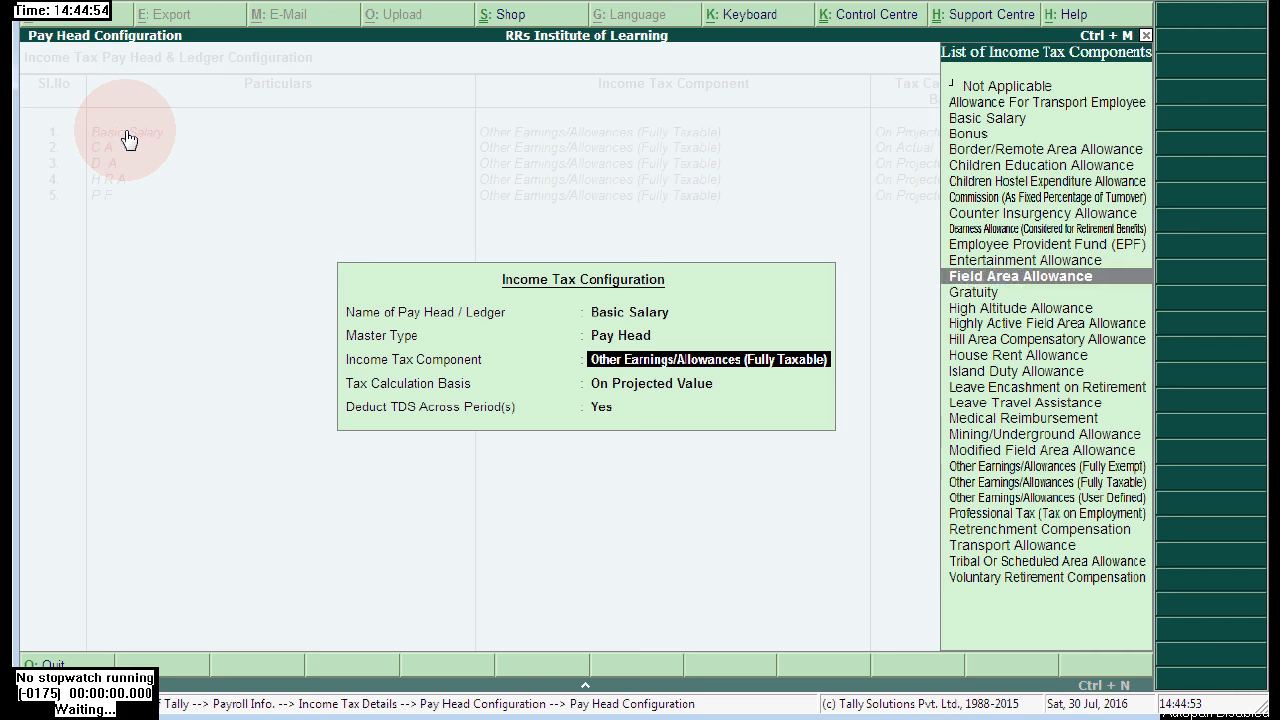
{"action": "key", "text": "Return"}
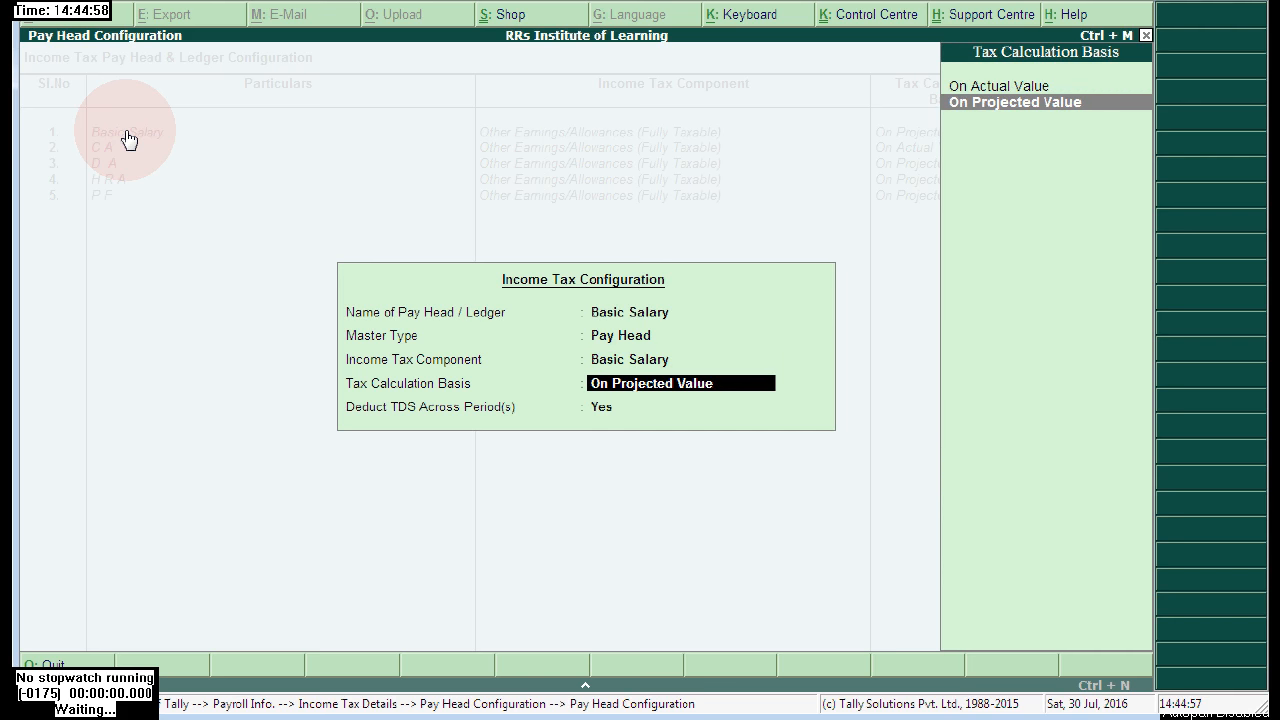
{"action": "key", "text": "Return"}
{"action": "key", "text": "Return"}
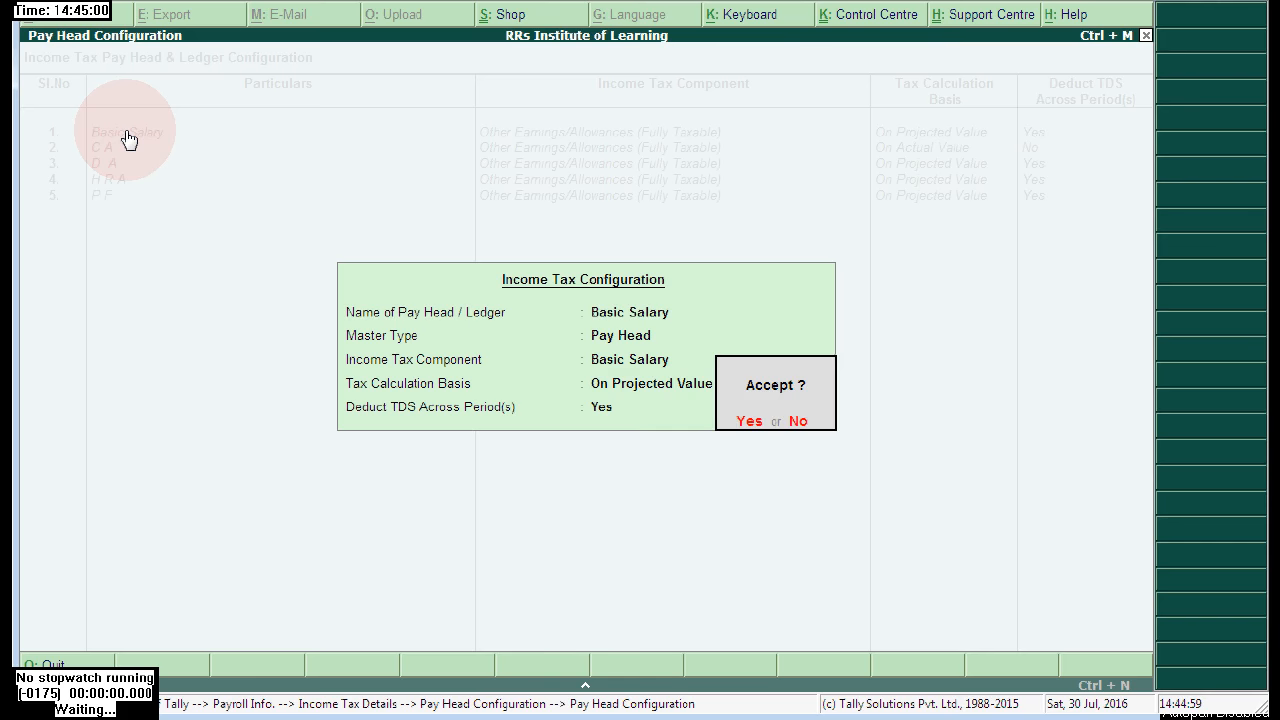
{"action": "key", "text": "Return"}
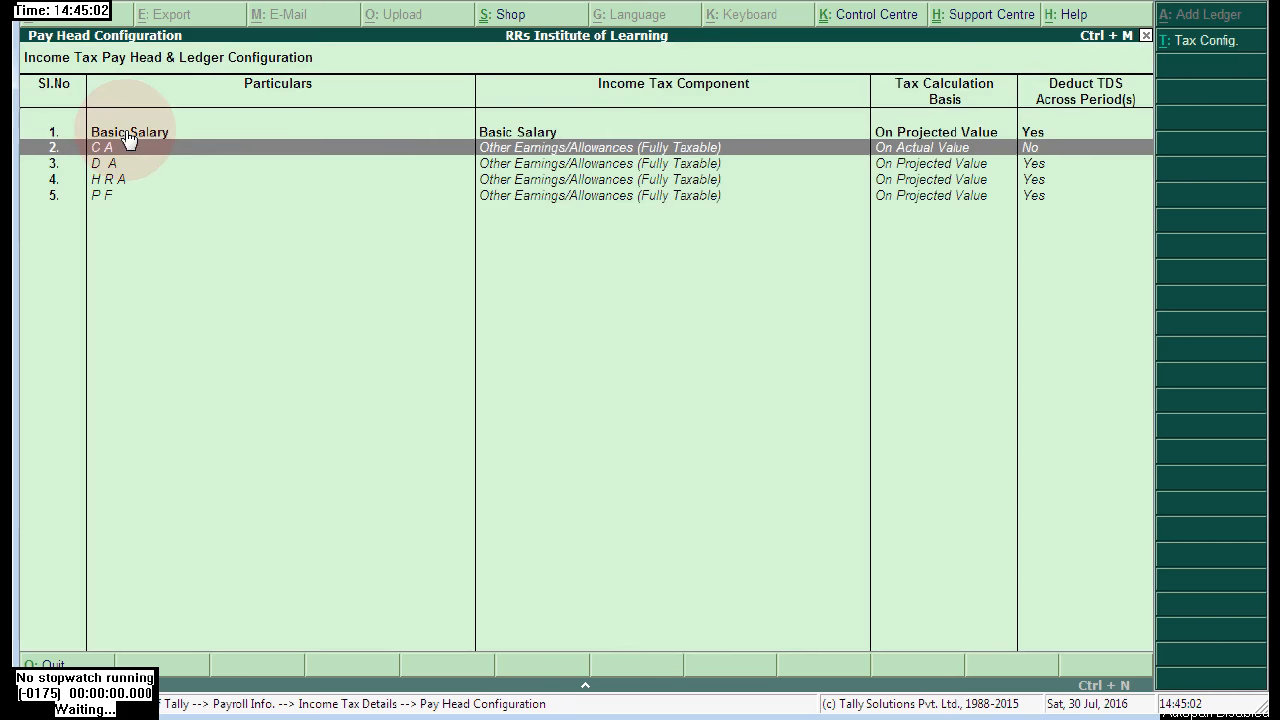
- Keep C A on projected value and accept its tax settings
{"action": "key", "text": "Up"}
{"action": "key", "text": "Up"}
{"action": "key", "text": "Up"}
{"action": "key", "text": "Up"}
{"action": "key", "text": "Up"}
{"action": "key", "text": "Up"}
{"action": "key", "text": "Up"}
{"action": "key", "text": "Up"}
{"action": "key", "text": "Up"}
{"action": "key", "text": "Up"}
{"action": "key", "text": "Up"}
{"action": "key", "text": "Up"}
{"action": "key", "text": "Up"}
{"action": "key", "text": "Up"}
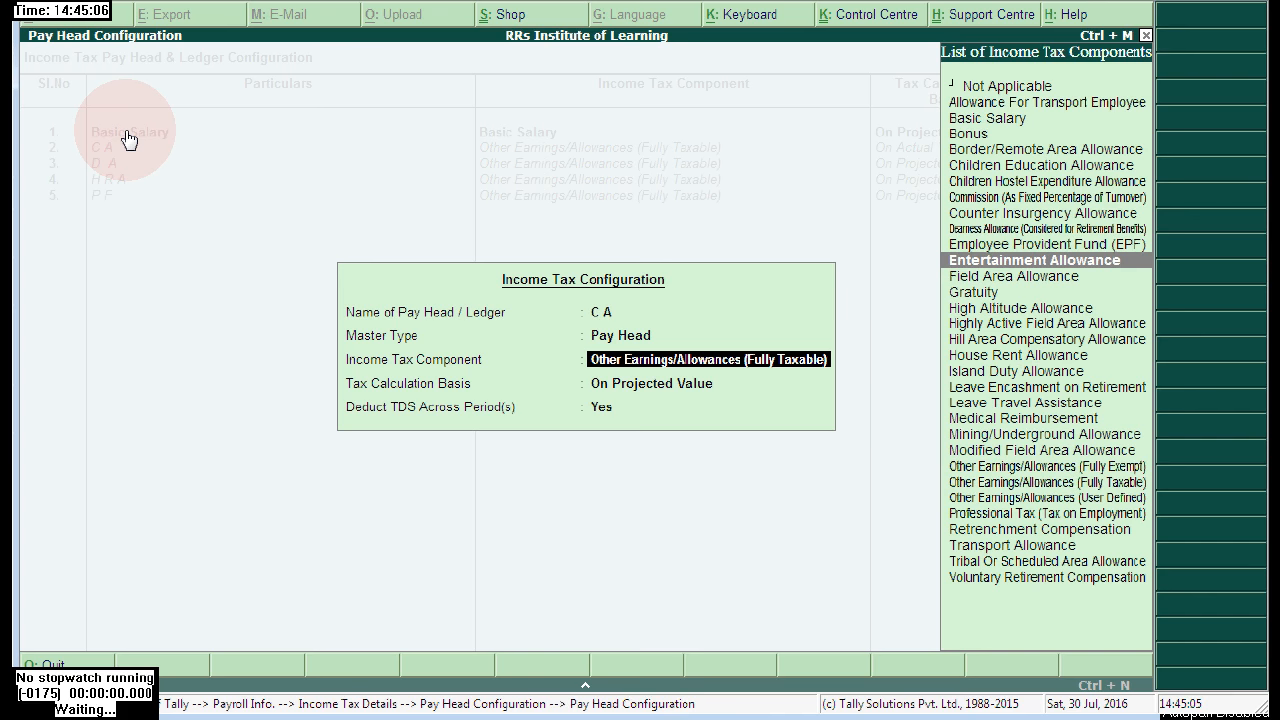
{"action": "key", "text": "Up"}
{"action": "key", "text": "Up"}
{"action": "key", "text": "Up"}
{"action": "key", "text": "Up"}
{"action": "key", "text": "Up"}
{"action": "key", "text": "Up"}
{"action": "key", "text": "Up"}
{"action": "key", "text": "Up"}
{"action": "key", "text": "Up"}
{"action": "key", "text": "Down"}
{"action": "key", "text": "Down"}
{"action": "key", "text": "Down"}
{"action": "key", "text": "Down"}
{"action": "key", "text": "Down"}
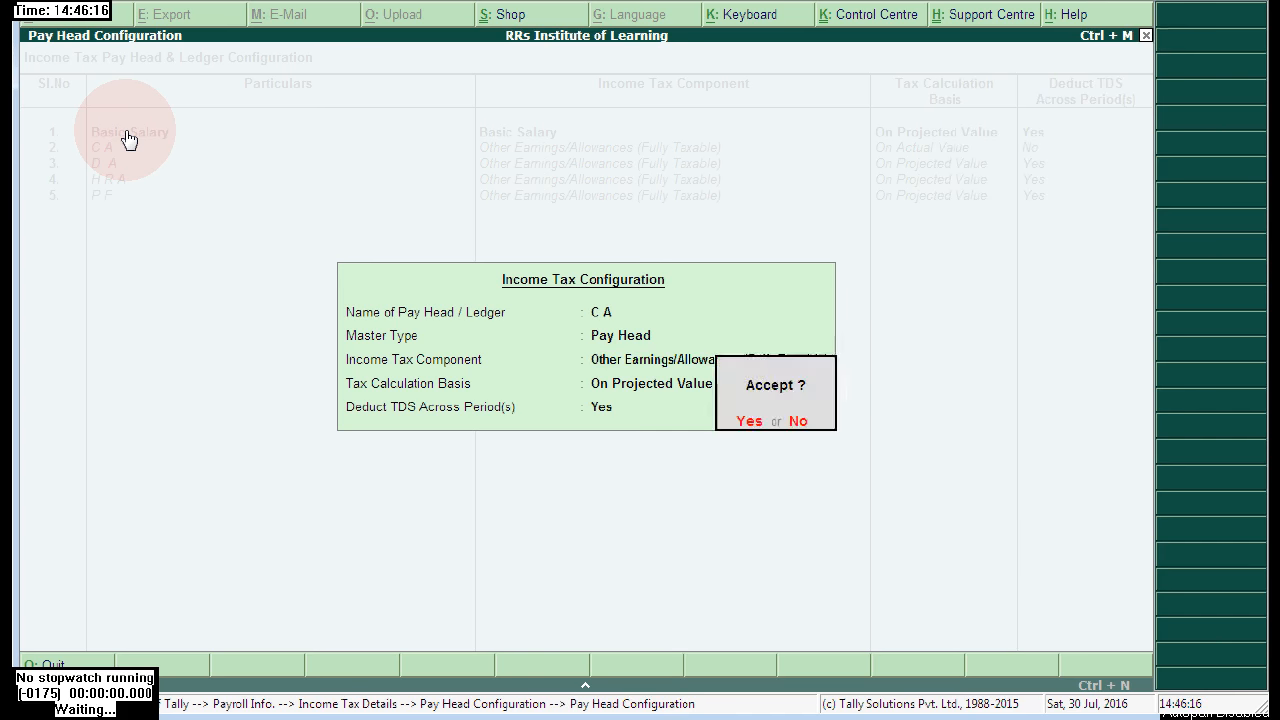
{"action": "key", "text": "Return"}
{"action": "key", "text": "Down"}
- Map D A to the Dearness Allowance tax component and accept
{"action": "key", "text": "Return"}
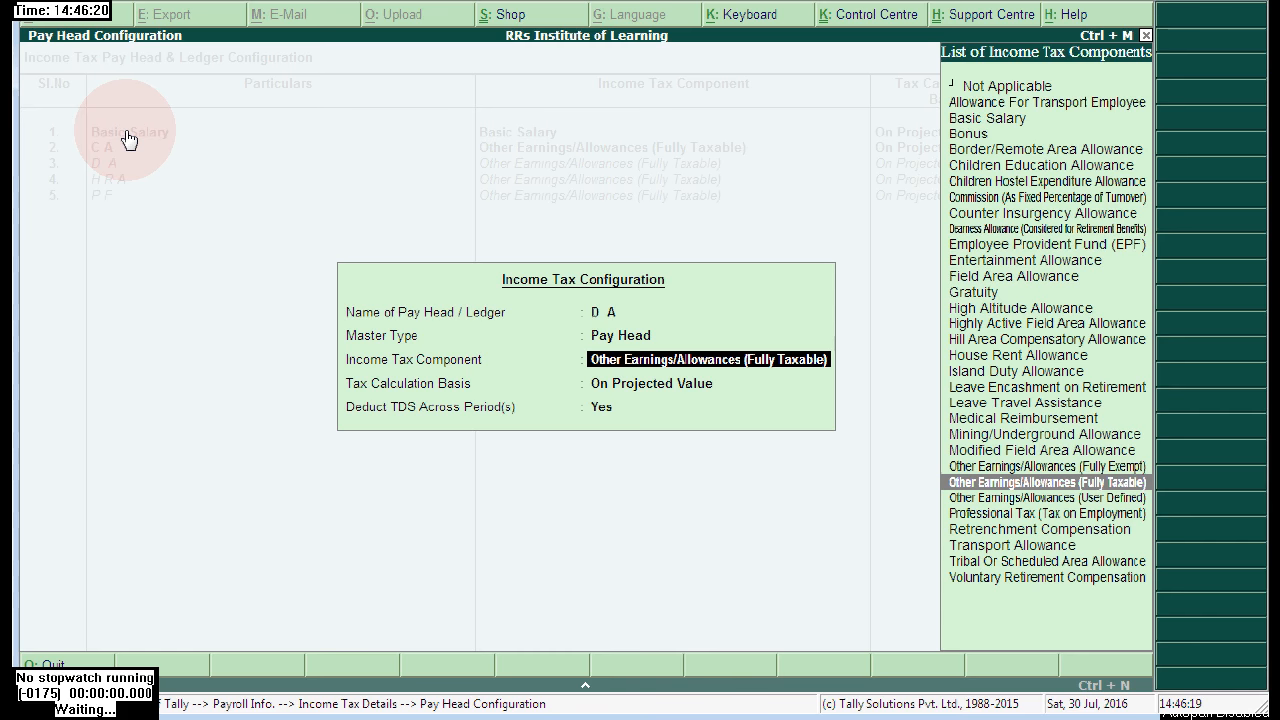
{"action": "key", "text": "Up"}
{"action": "key", "text": "Up"}
{"action": "key", "text": "Up"}
{"action": "key", "text": "Up"}
{"action": "key", "text": "Up"}
{"action": "key", "text": "Up"}
{"action": "key", "text": "Up"}
{"action": "key", "text": "Up"}
{"action": "key", "text": "Up"}
{"action": "key", "text": "Up"}
{"action": "key", "text": "Up"}
{"action": "key", "text": "Up"}
{"action": "key", "text": "Up"}
{"action": "key", "text": "Up"}
{"action": "key", "text": "Up"}
{"action": "key", "text": "Up"}
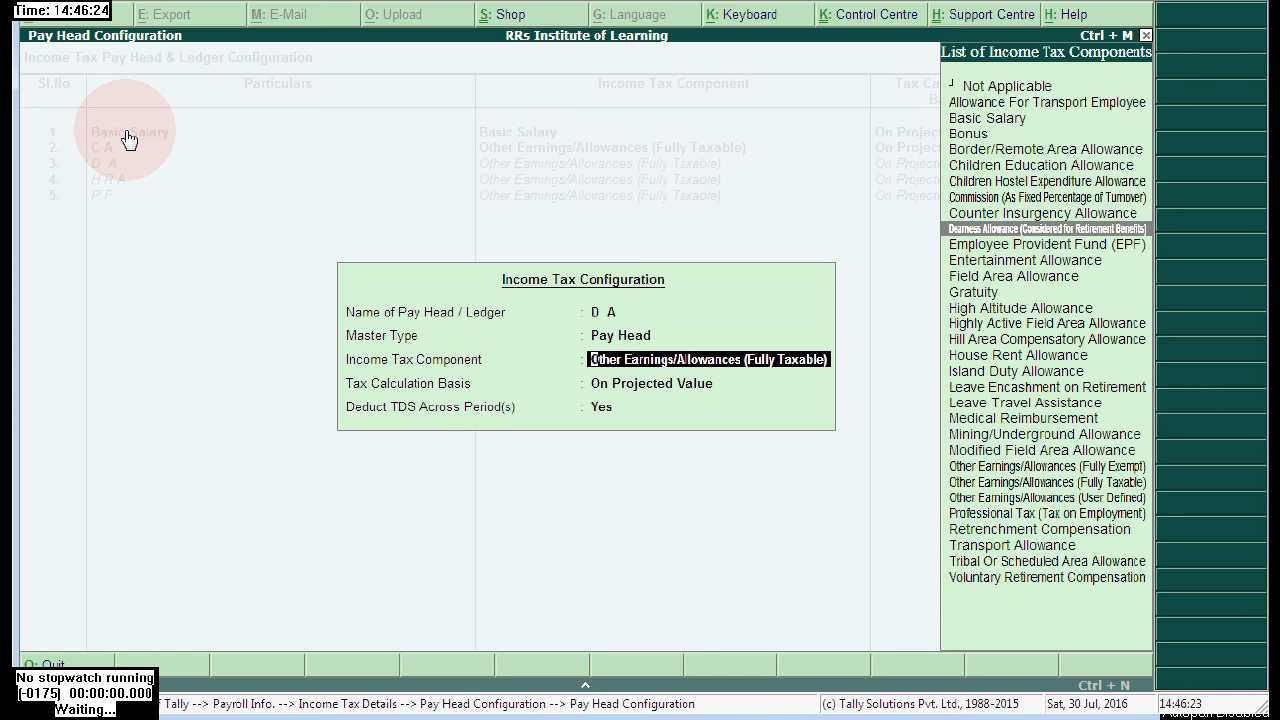
{"action": "key", "text": "Return"}
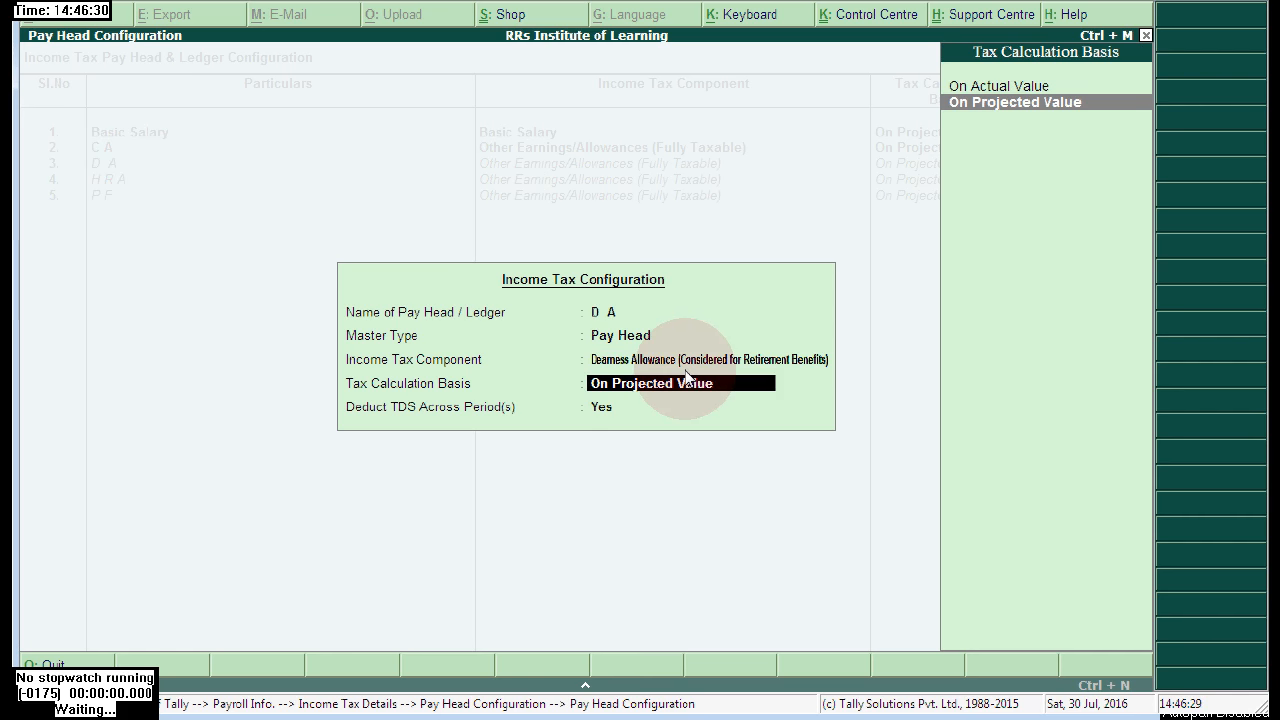
{"action": "key", "text": "Return"}
{"action": "key", "text": "Return"}
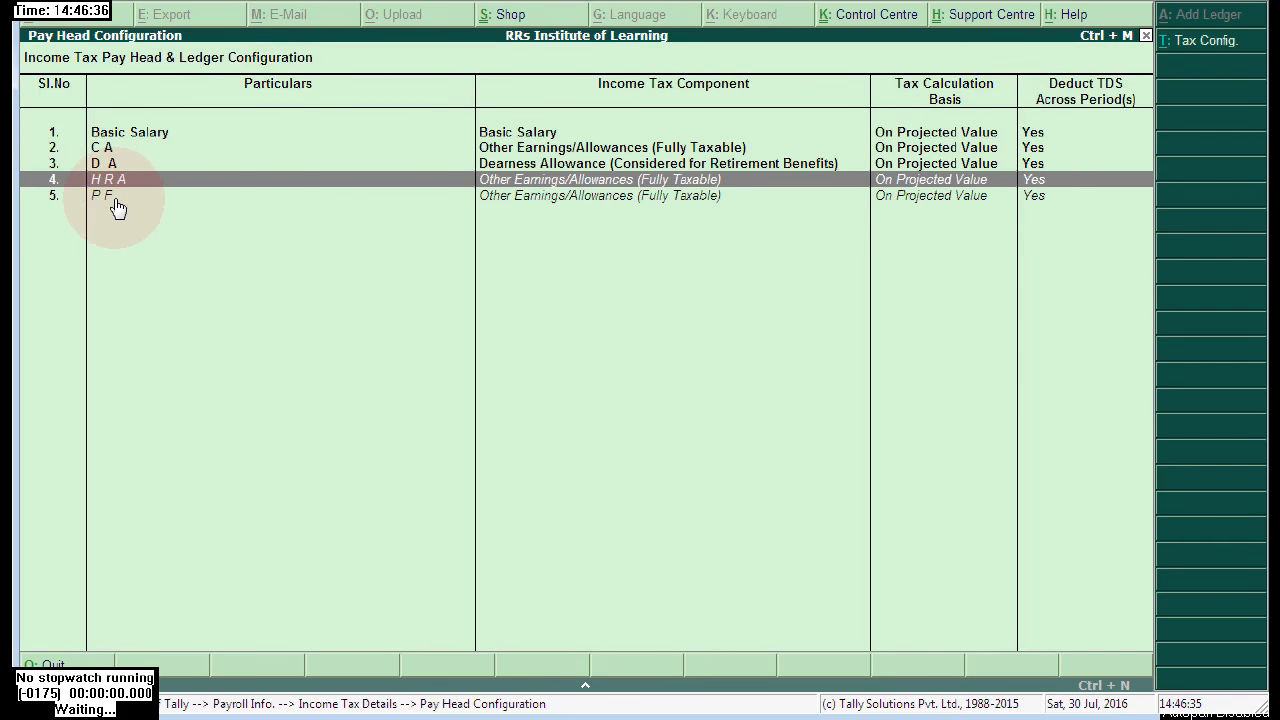
- Map H R A to House Rent Allowance on projected value
{"action": "key", "text": "Return"}
{"action": "key", "text": "Up"}
{"action": "key", "text": "Up"}
{"action": "key", "text": "Up"}
{"action": "key", "text": "Up"}
{"action": "key", "text": "Up"}
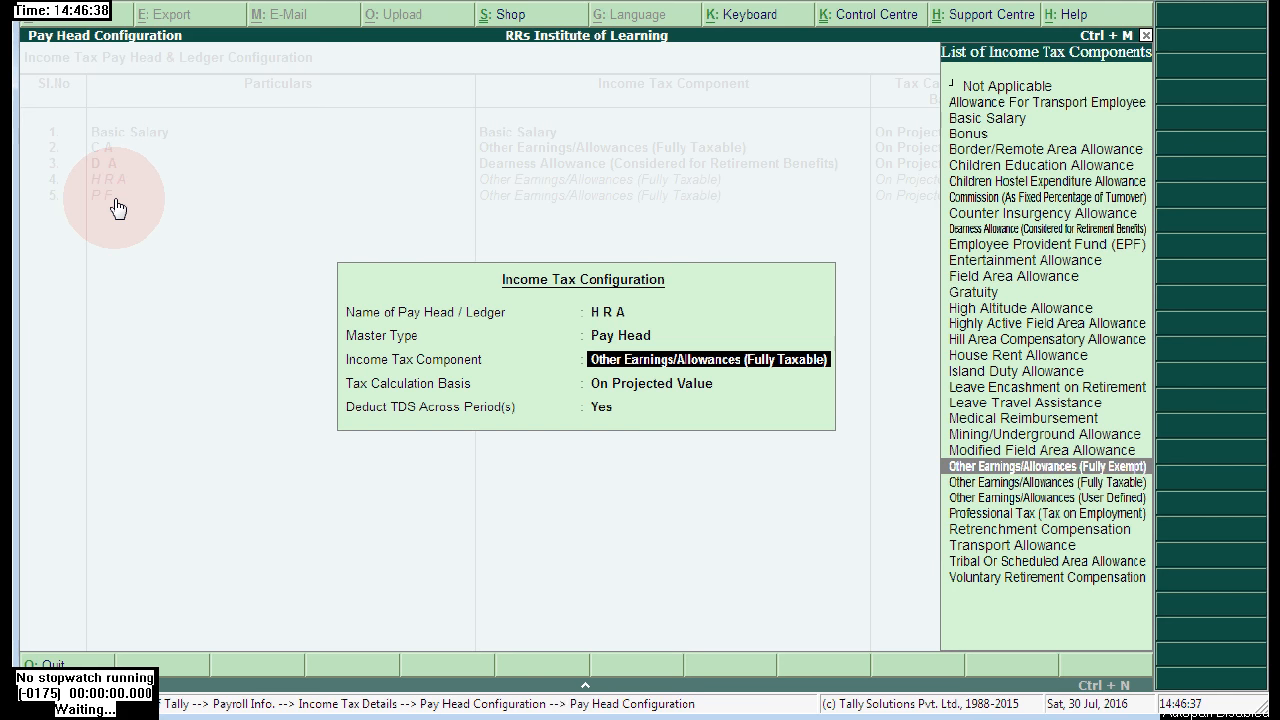
{"action": "key", "text": "Up"}
{"action": "key", "text": "Up"}
{"action": "key", "text": "Up"}
{"action": "key", "text": "Up"}
{"action": "key", "text": "Up"}
{"action": "key", "text": "Down"}
{"action": "key", "text": "Down"}
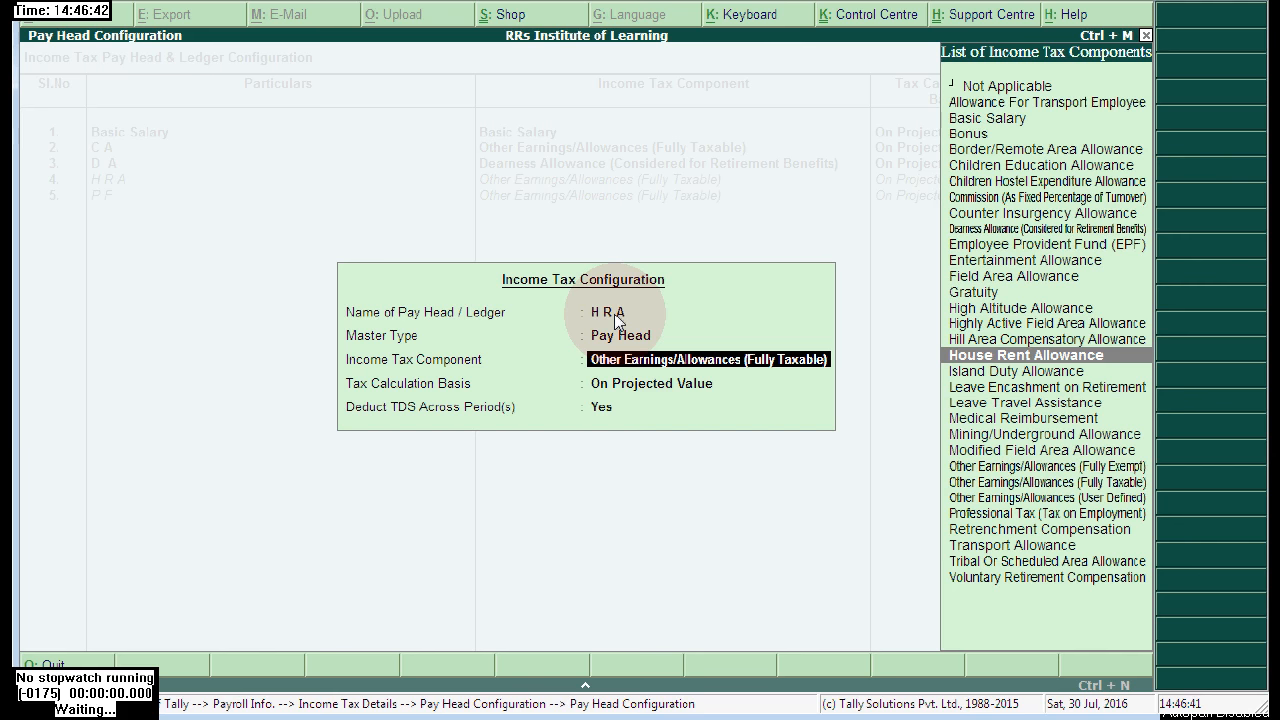
{"action": "key", "text": "Return"}
{"action": "key", "text": "Return"}
{"action": "key", "text": "Return"}
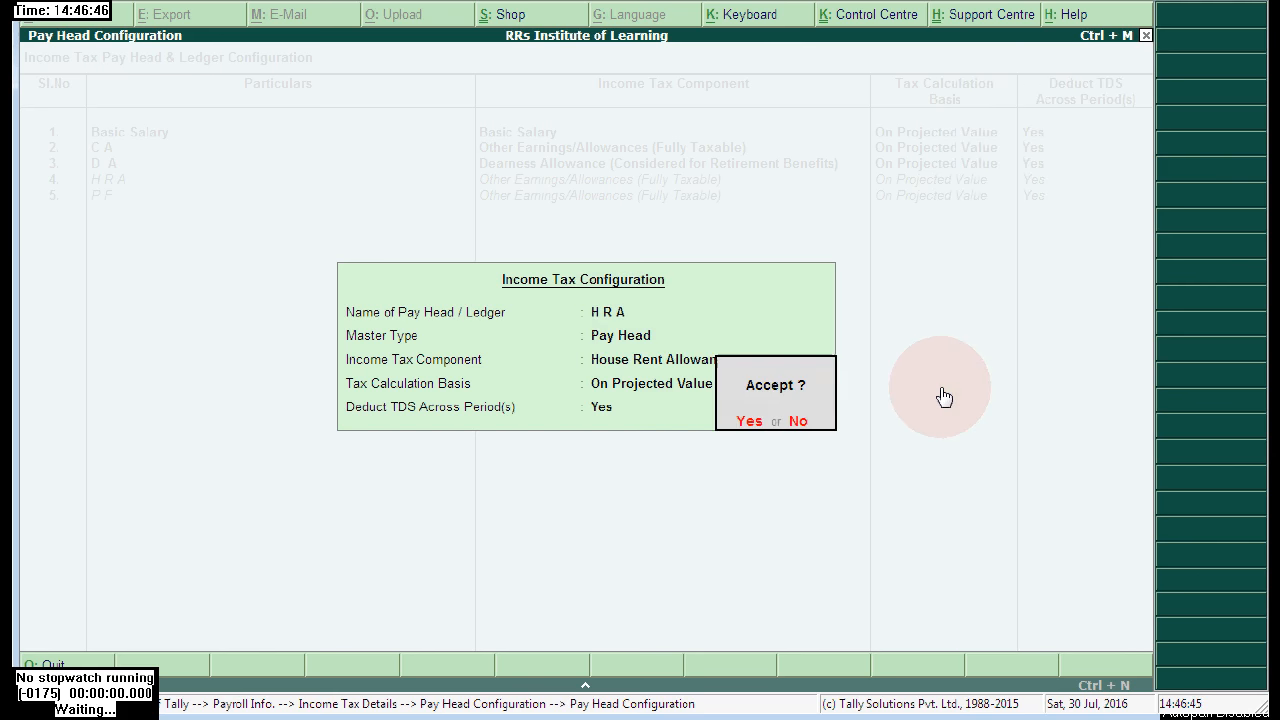
{"action": "key", "text": "Return"}
{"action": "key", "text": "Down"}
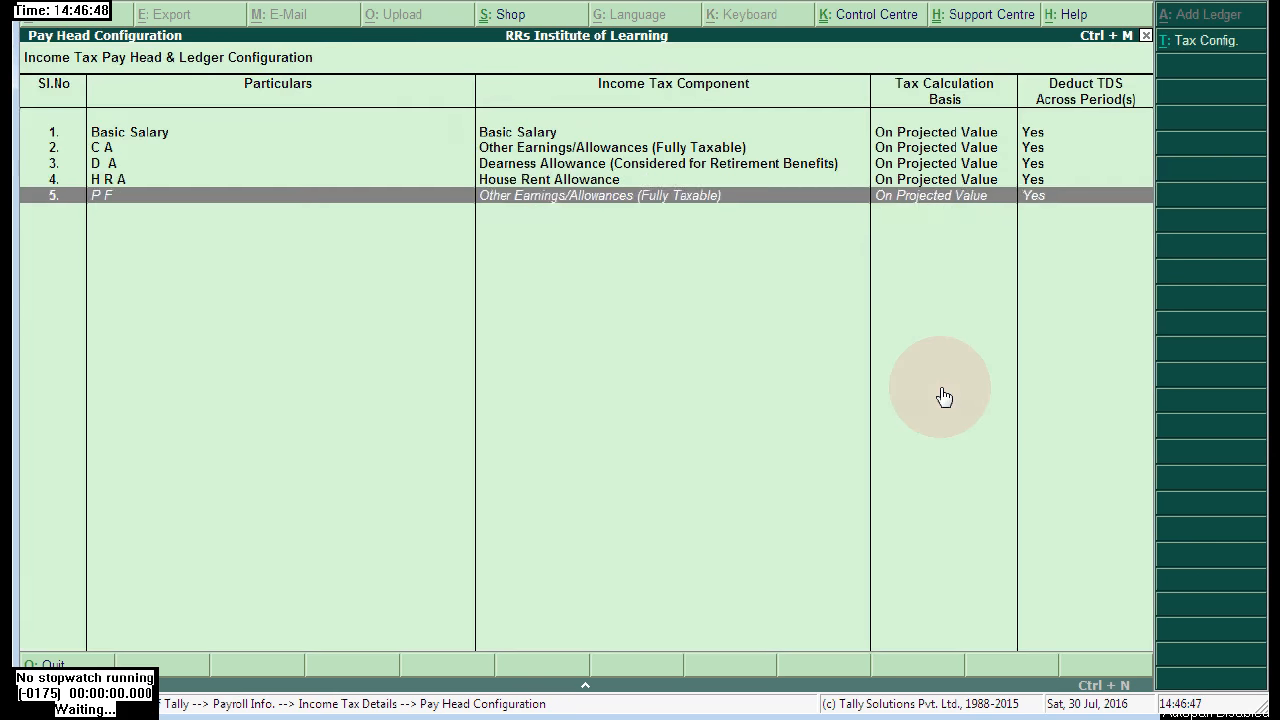
- Accept P F as Employee Provident Fund (EPF) and return to Payroll Info
{"action": "key", "text": "Return"}
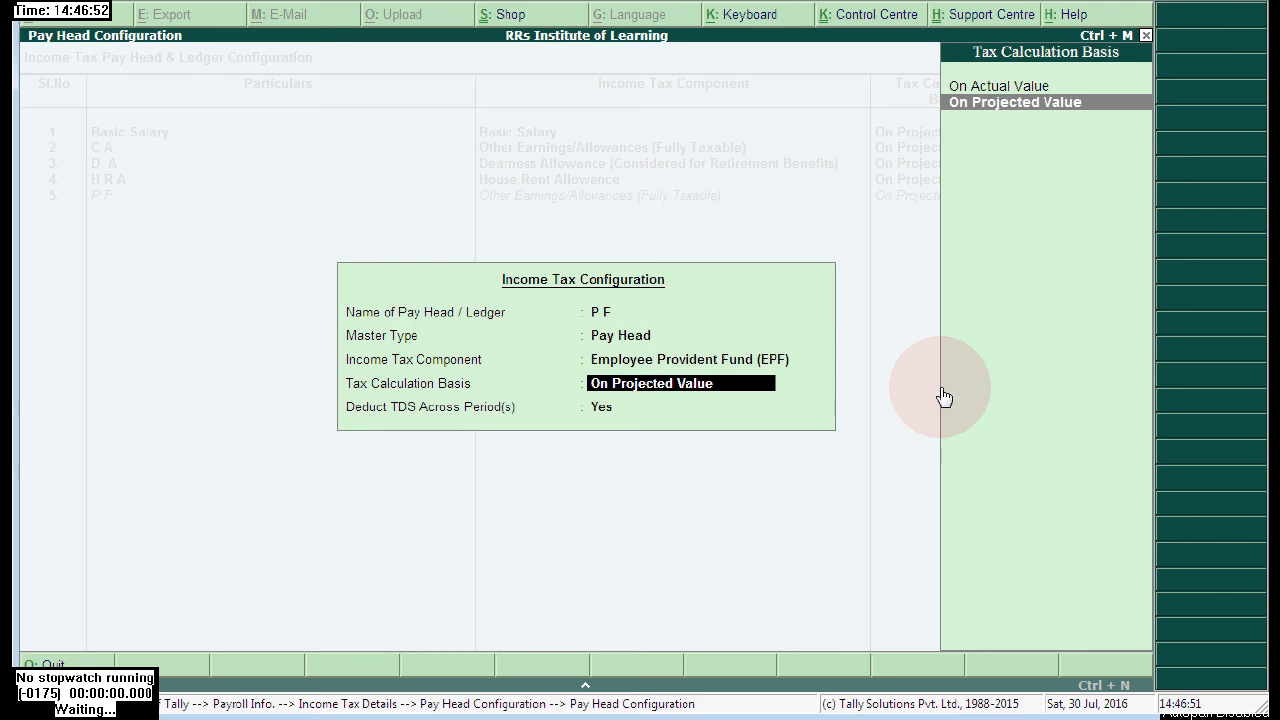
{"action": "key", "text": "Return"}
{"action": "key", "text": "Return"}
{"action": "key", "text": "Return"}
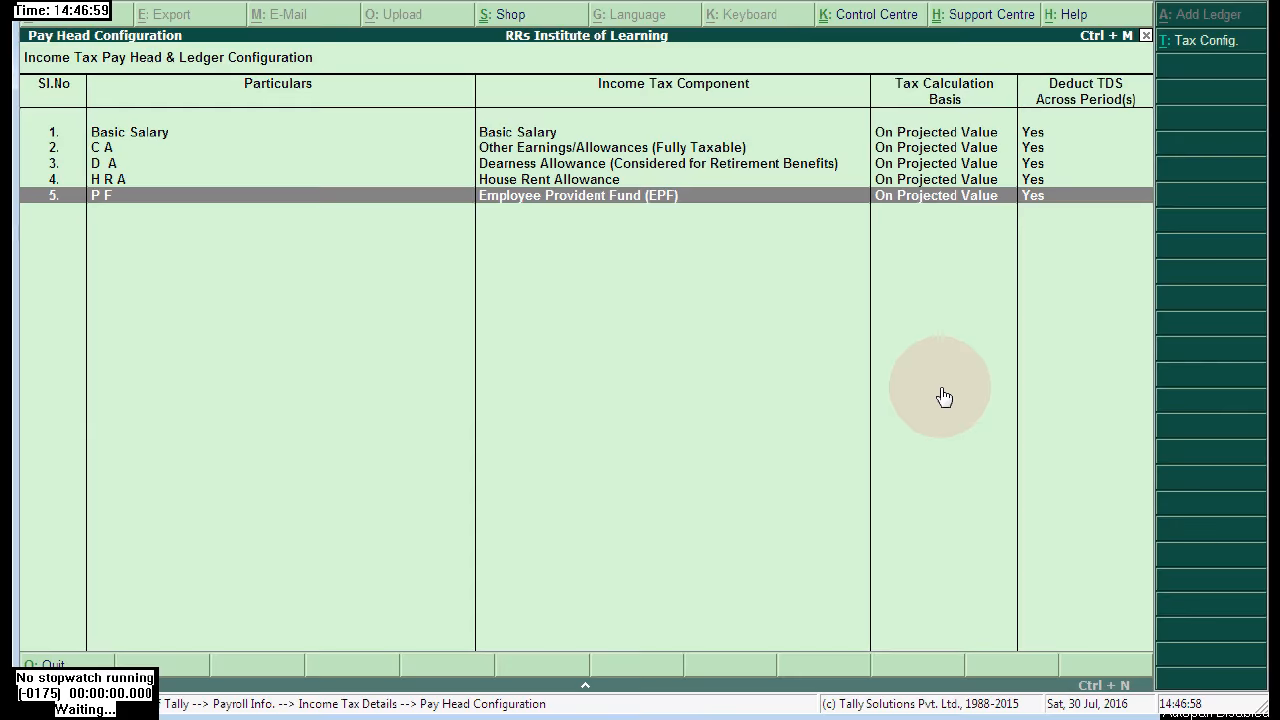
{"action": "key", "text": "Escape"}
{"action": "key", "text": "Escape"}
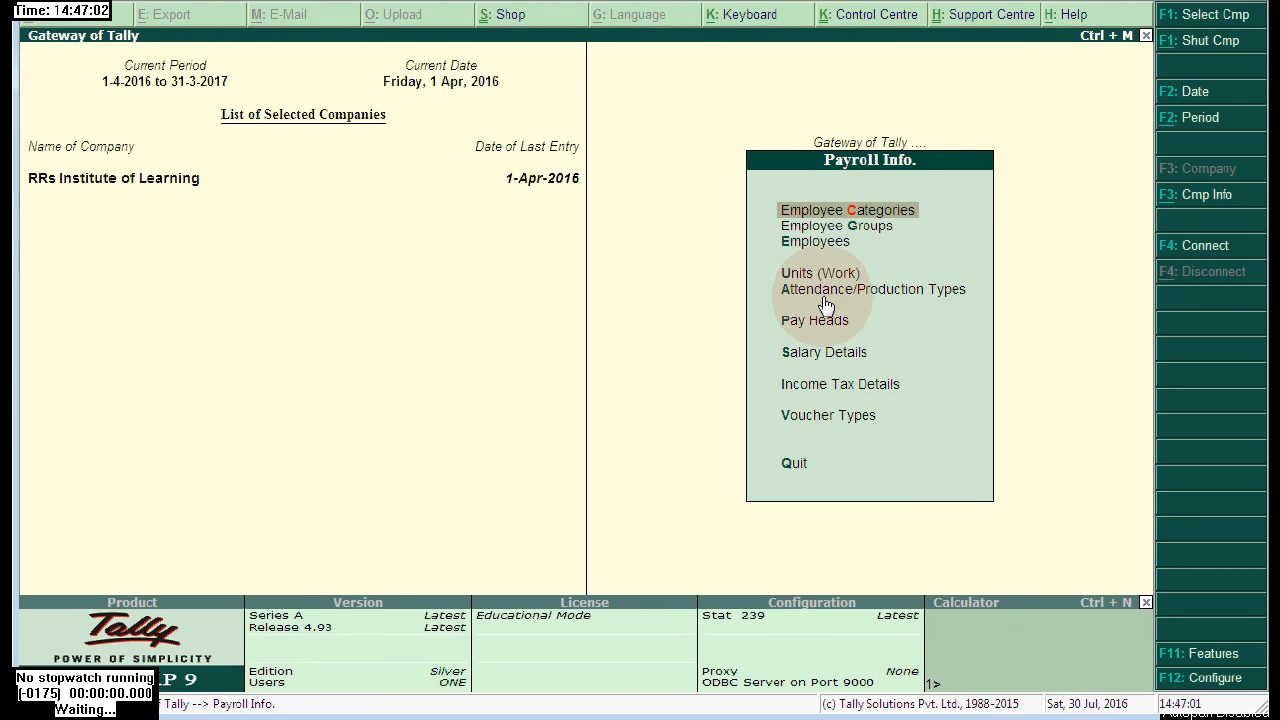
- Enter a payroll attendance voucher giving the employee 30 days Present
{"action": "key", "text": "Escape"}
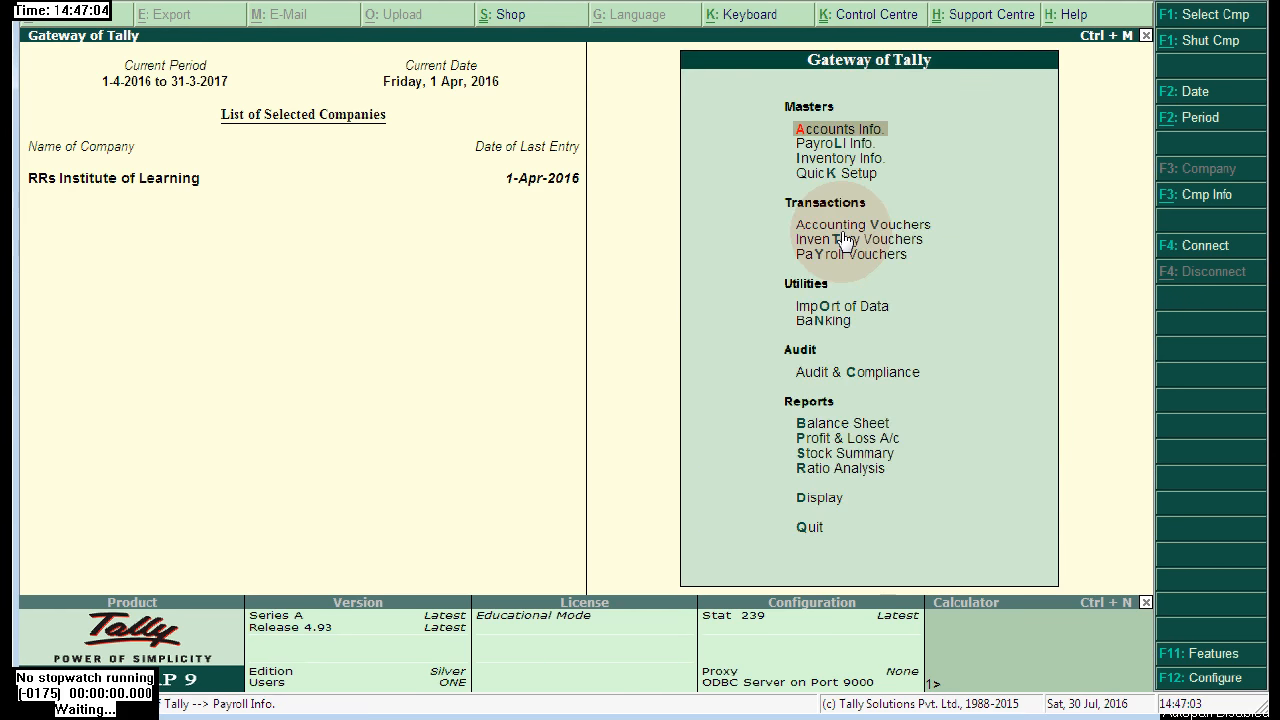
{"action": "left_click", "coordinate": [838, 258]}
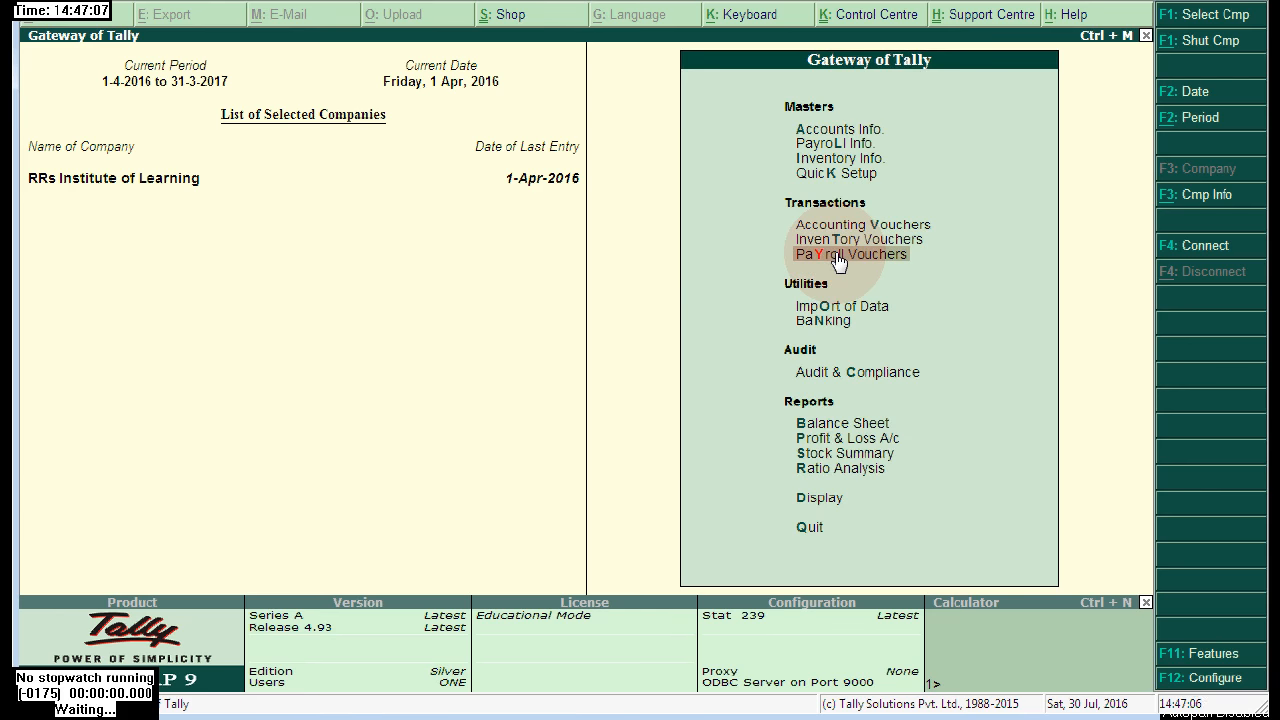
{"action": "left_click", "coordinate": [838, 258]}
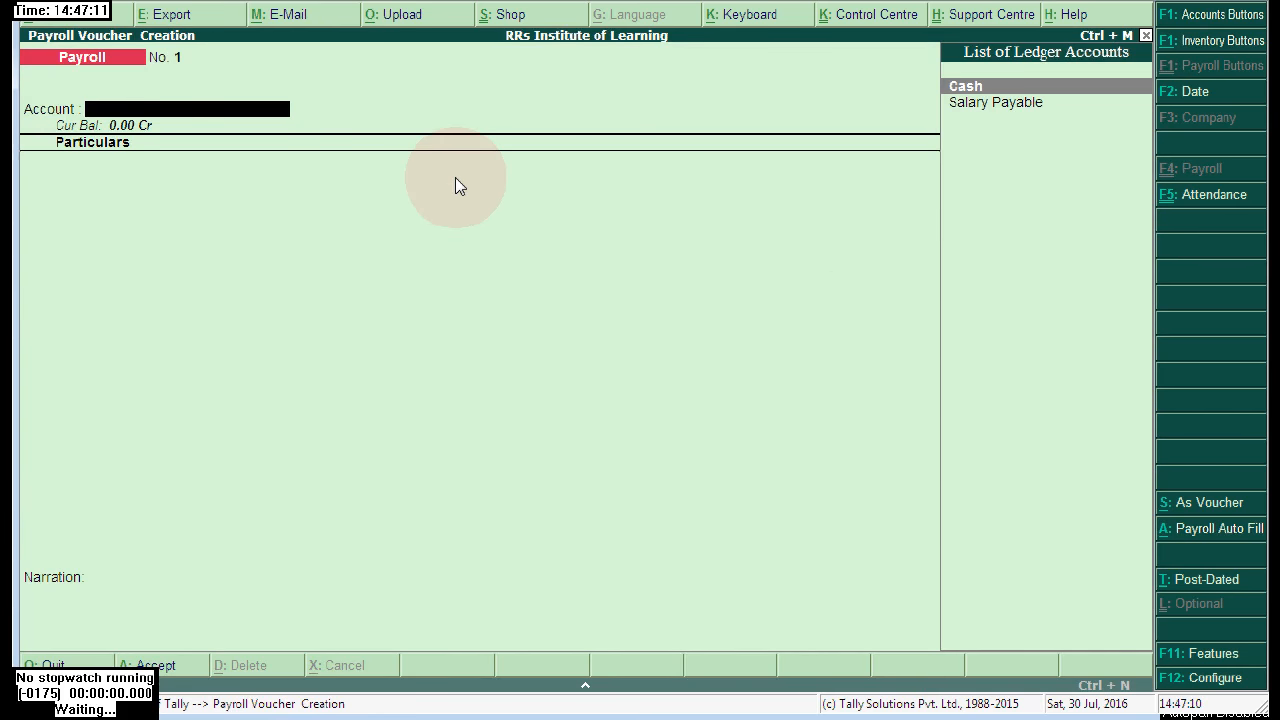
{"action": "left_click", "coordinate": [1218, 197]}
{"action": "left_click", "coordinate": [895, 90]}
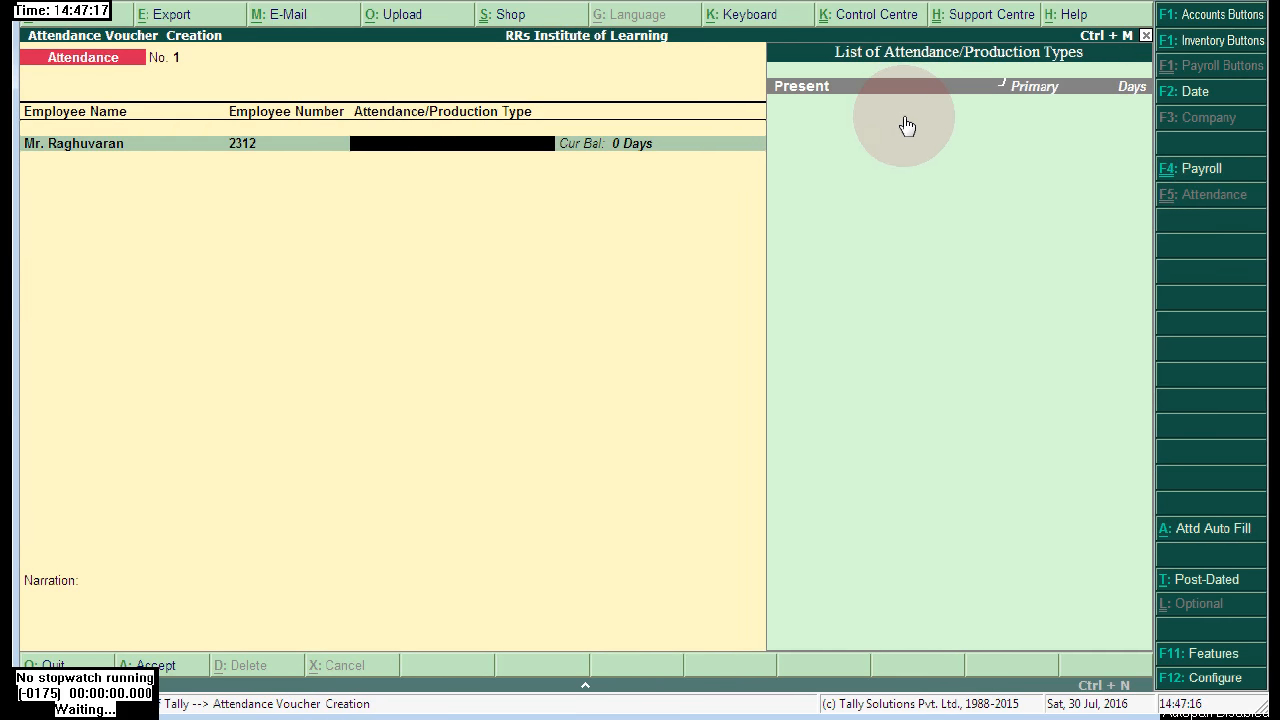
{"action": "left_click", "coordinate": [798, 90]}
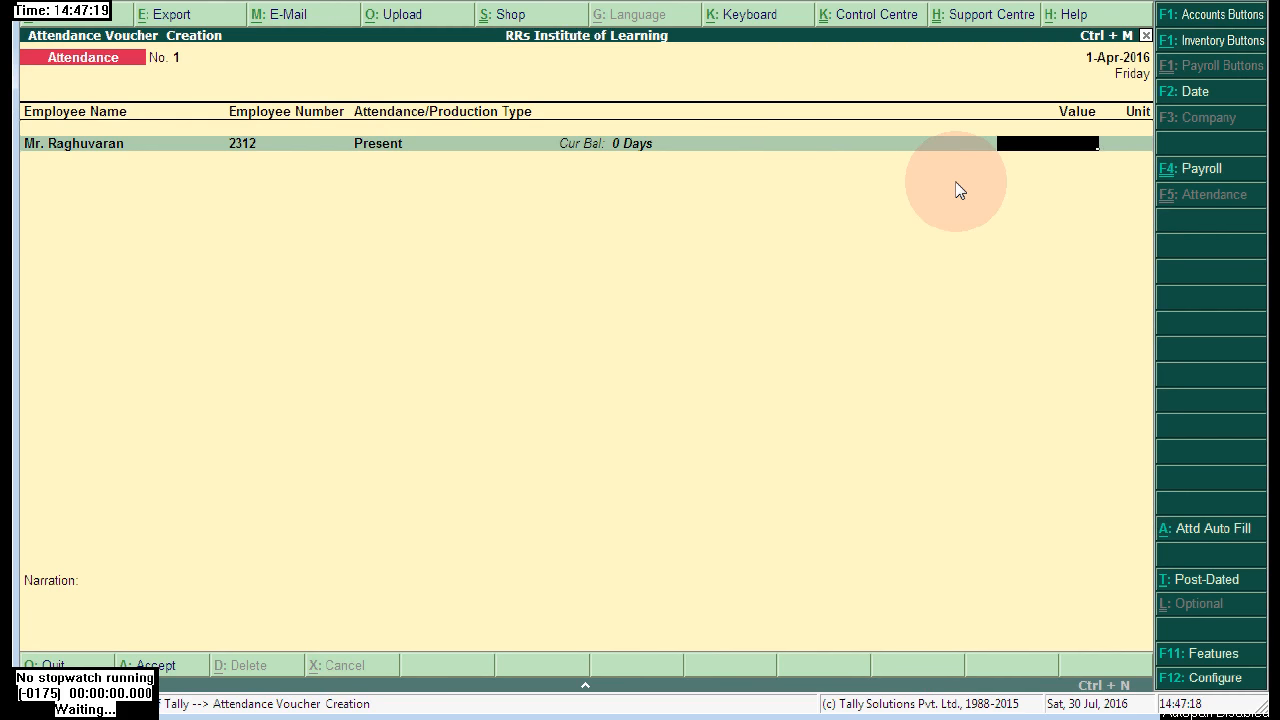
{"action": "type", "text": "30"}
{"action": "key", "text": "Return"}
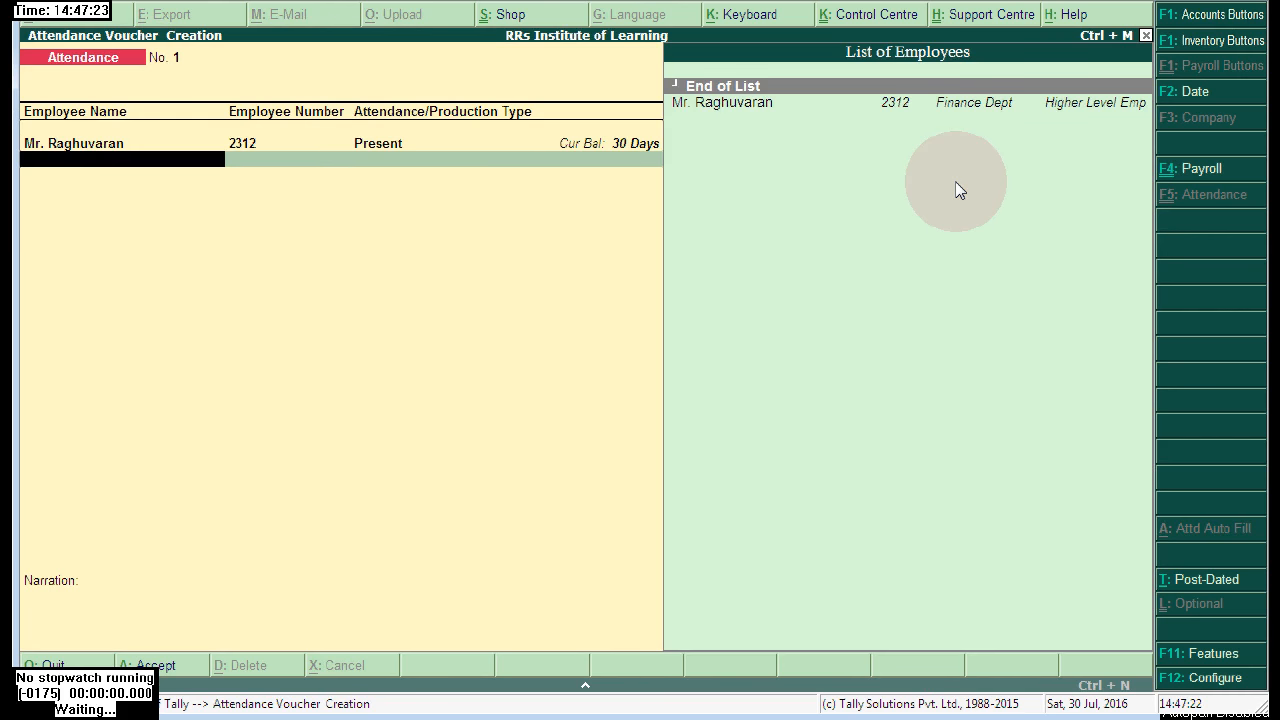
- Save attendance voucher No. 1 dated 1-Apr-2016 and go back to the Gateway of Tally
{"action": "key", "text": "Return"}
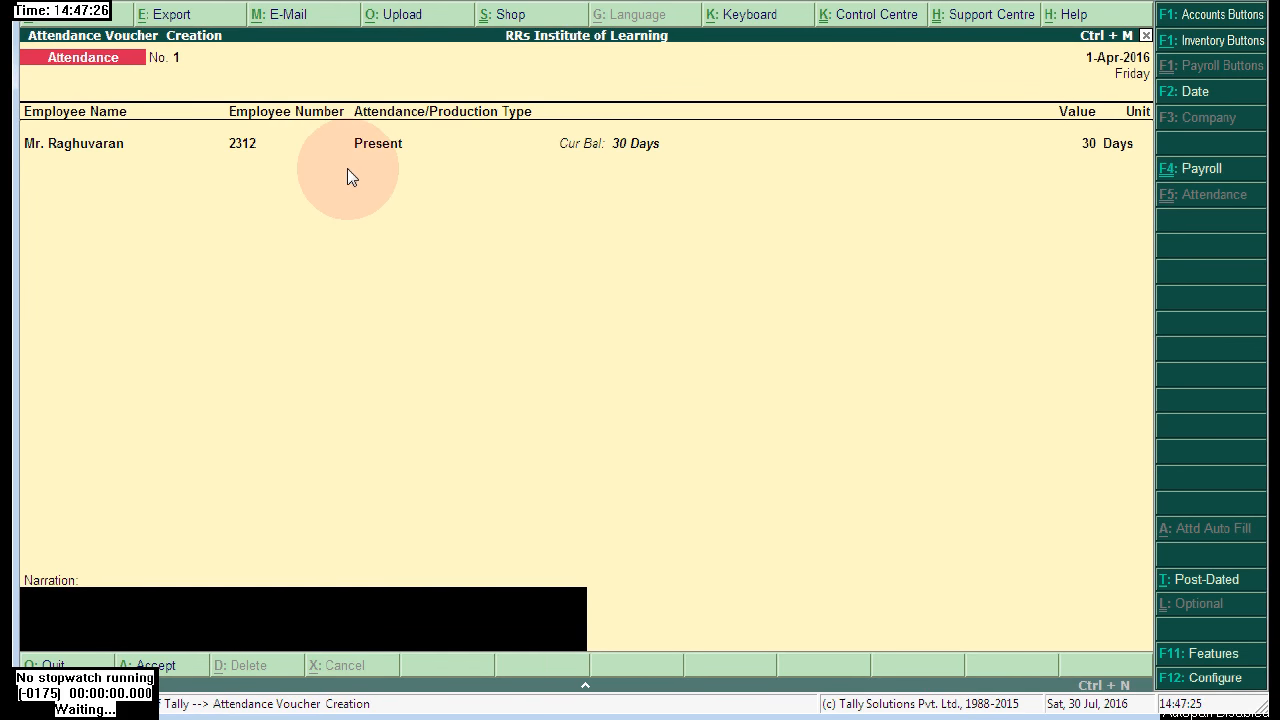
{"action": "key", "text": "Return"}
{"action": "key", "text": "Escape"}
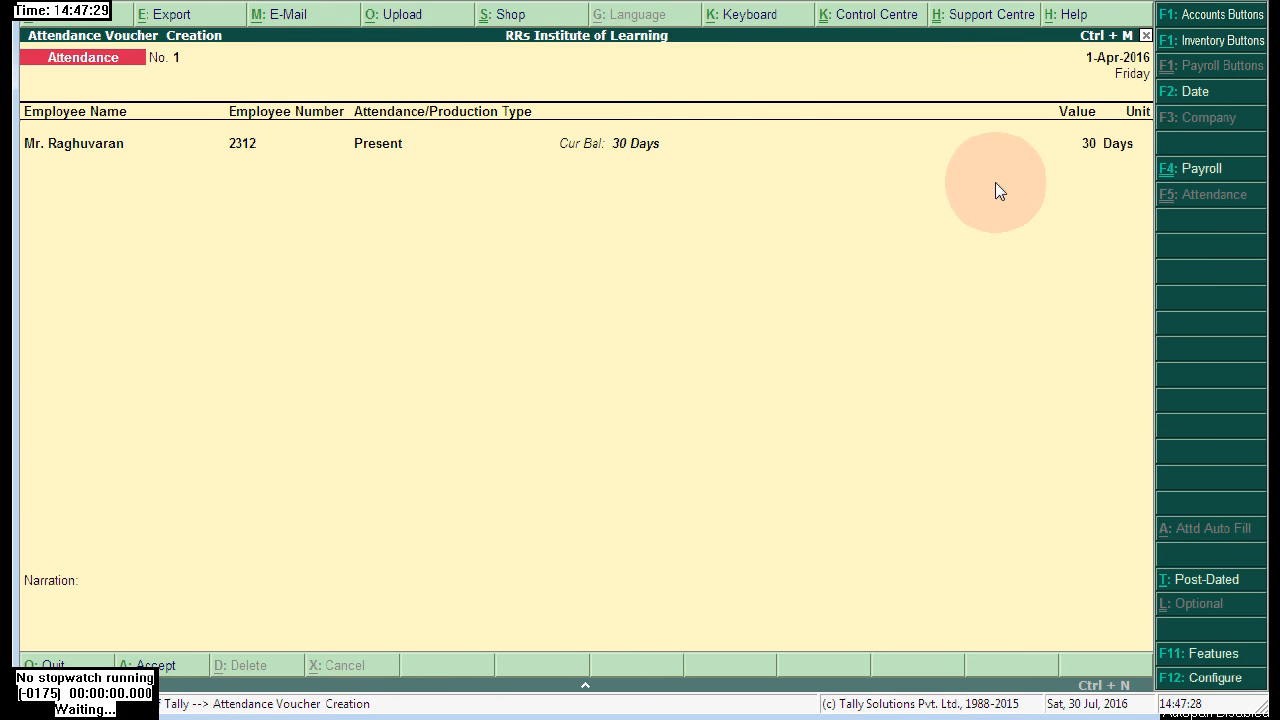
{"action": "key", "text": "ctrl+a"}
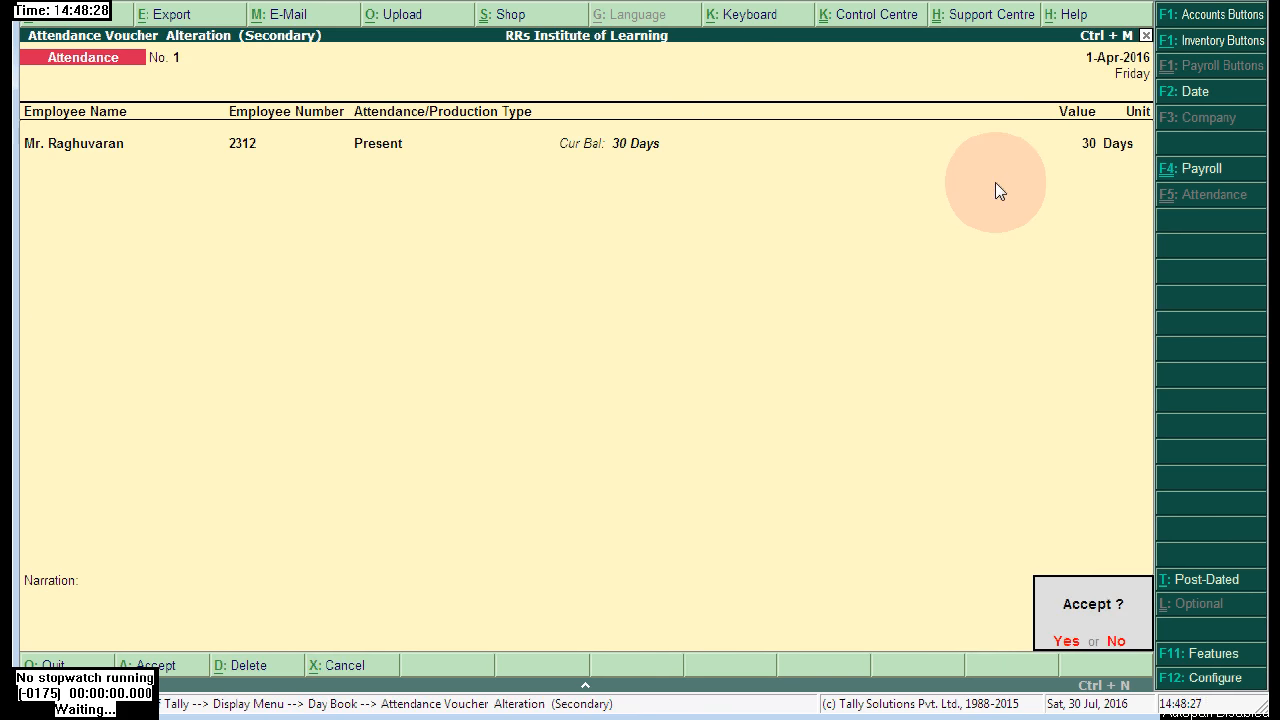
{"action": "key", "text": "Return"}
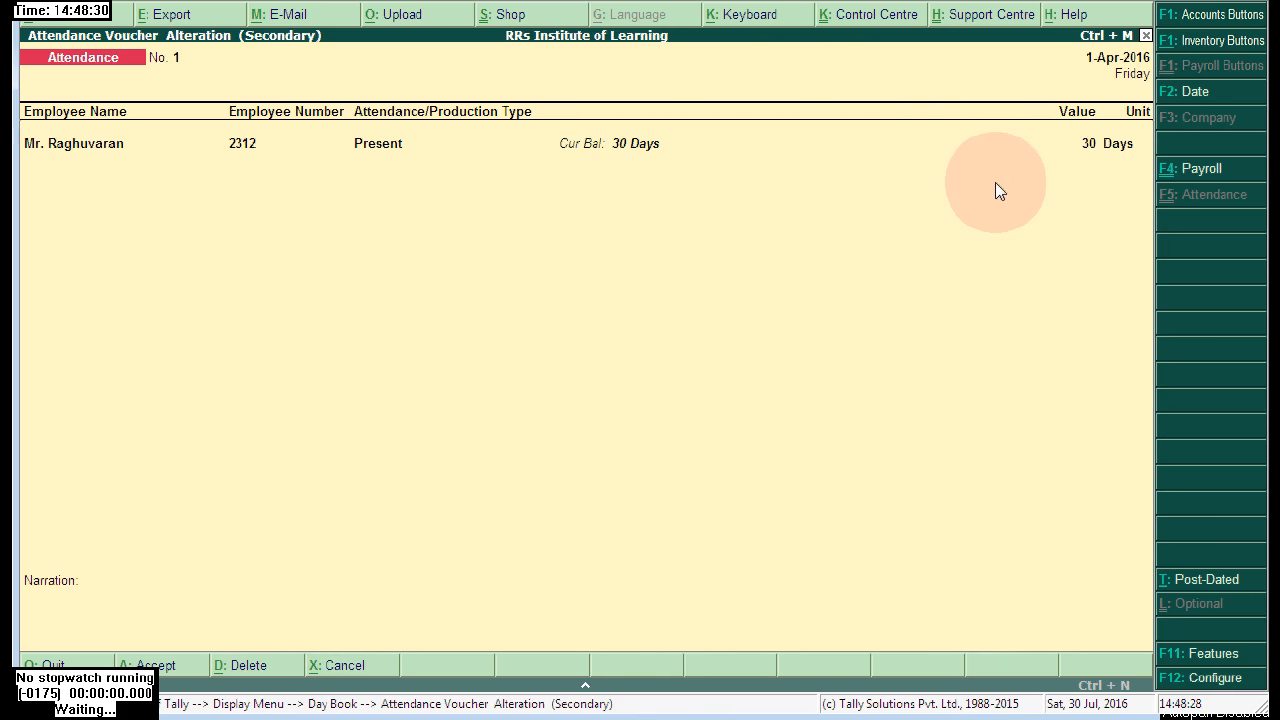
{"action": "key", "text": "Escape"}
{"action": "key", "text": "Escape"}
{"action": "key", "text": "Escape"}
{"action": "key", "text": "Escape"}
{"action": "key", "text": "Escape"}
{"action": "key", "text": "Down"}
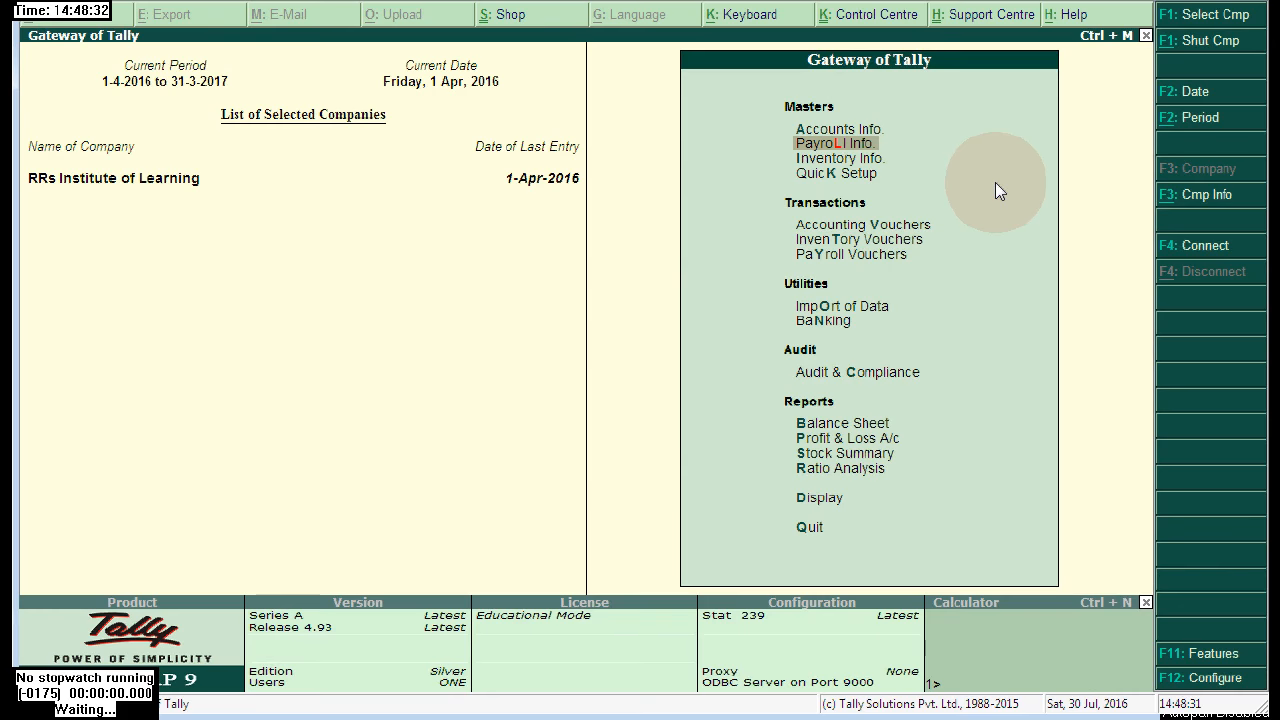
- Review the saved attendance voucher No. 1 in Payroll Vouchers, then quit to the Gateway
{"action": "key", "text": "Down"}
{"action": "key", "text": "Down"}
{"action": "key", "text": "Down"}
{"action": "key", "text": "Down"}
{"action": "key", "text": "Up"}
{"action": "key", "text": "Down"}
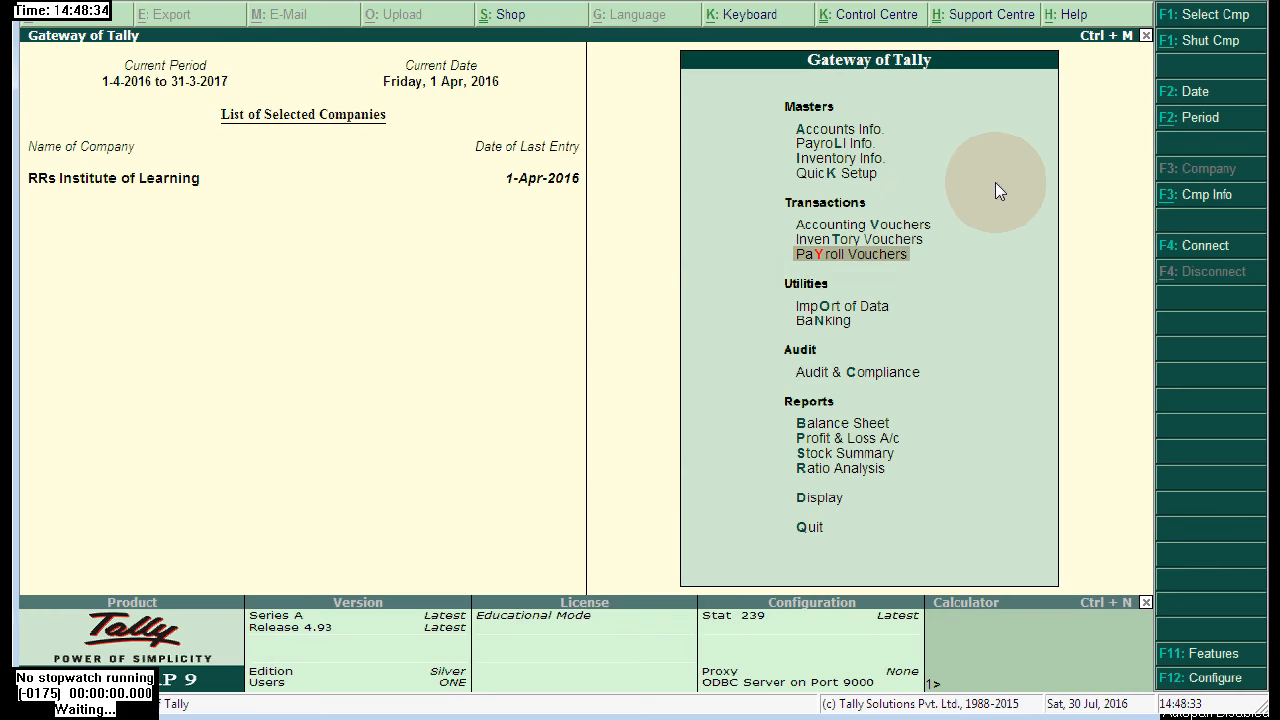
{"action": "key", "text": "Return"}
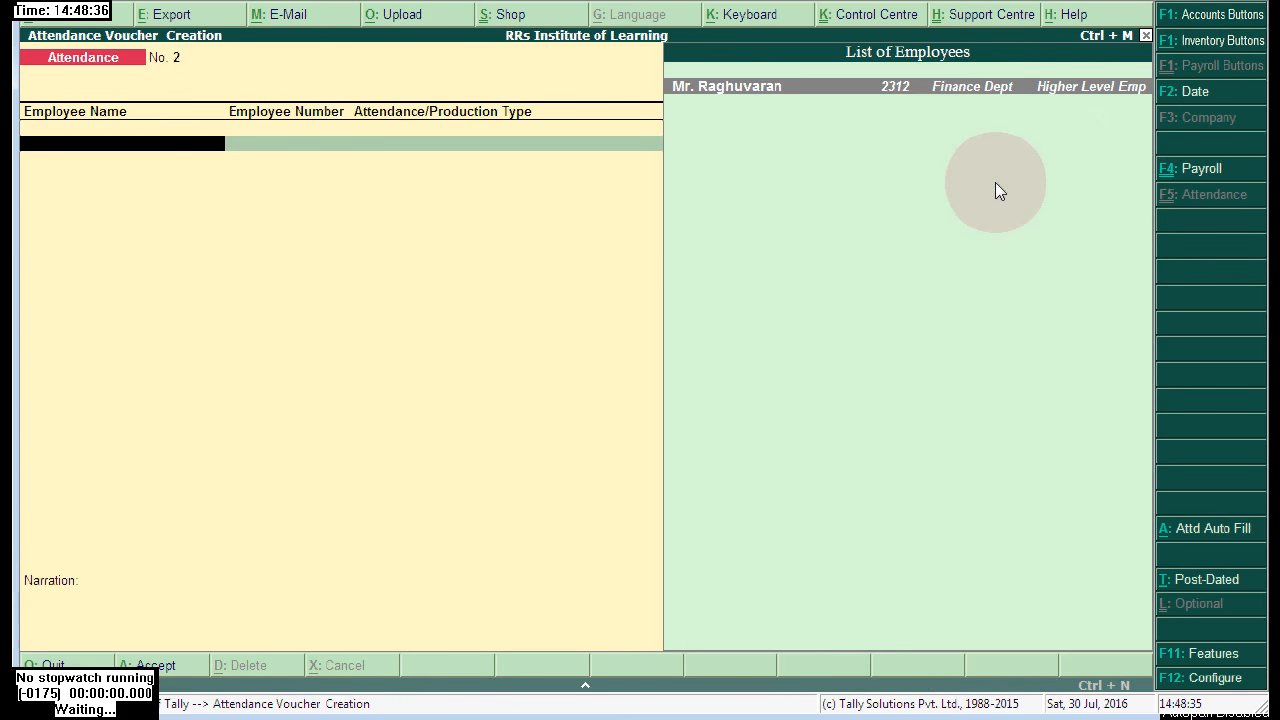
{"action": "key", "text": "Page_Up"}
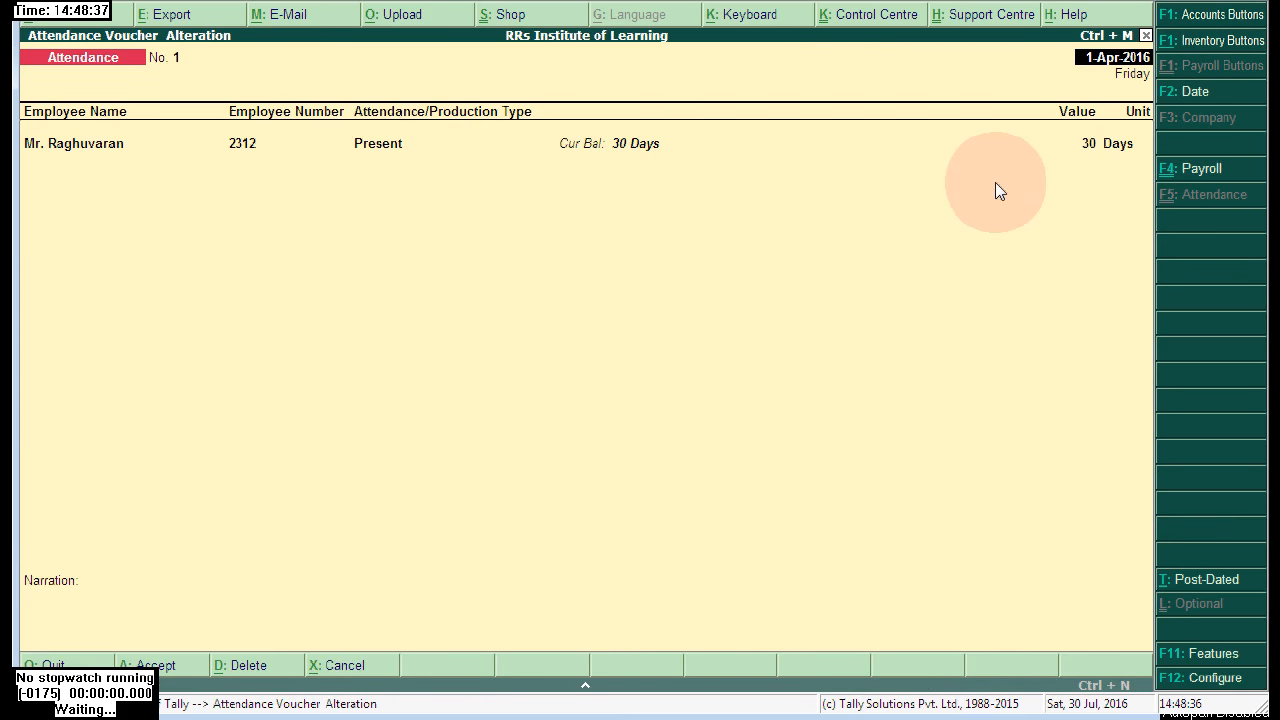
{"action": "key", "text": "Escape"}
{"action": "key", "text": "Return"}
{"action": "key", "text": "Escape"}
{"action": "key", "text": "Return"}
- Go through Display > Payroll Reports > Statements of Payroll to the Single Pay Slip employee list
{"action": "key", "text": "Down"}
{"action": "key", "text": "Down"}
{"action": "key", "text": "Down"}
{"action": "key", "text": "Down"}
{"action": "key", "text": "Down"}
{"action": "key", "text": "Down"}
{"action": "key", "text": "Down"}
{"action": "key", "text": "Down"}
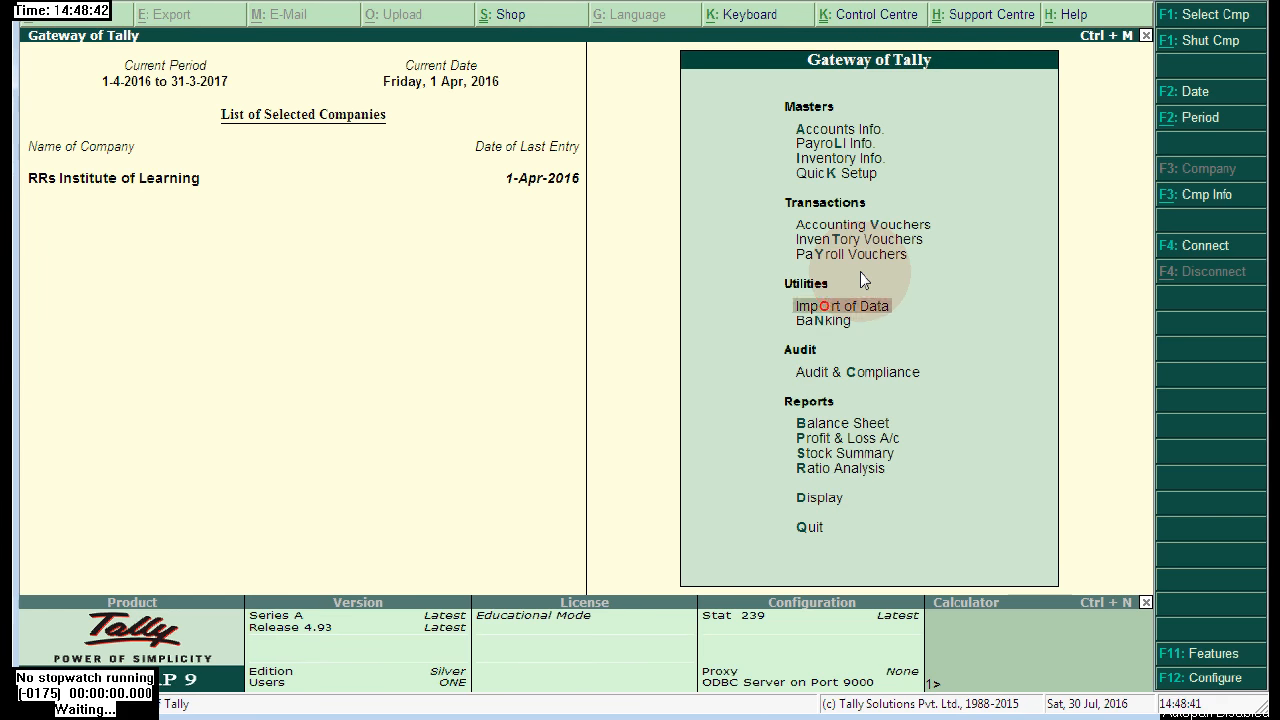
{"action": "key", "text": "Return"}
{"action": "key", "text": "Down"}
{"action": "key", "text": "Down"}
{"action": "key", "text": "Down"}
{"action": "key", "text": "Down"}
{"action": "key", "text": "Down"}
{"action": "key", "text": "Down"}
{"action": "key", "text": "Down"}
{"action": "key", "text": "Down"}
{"action": "key", "text": "Down"}
{"action": "key", "text": "Down"}
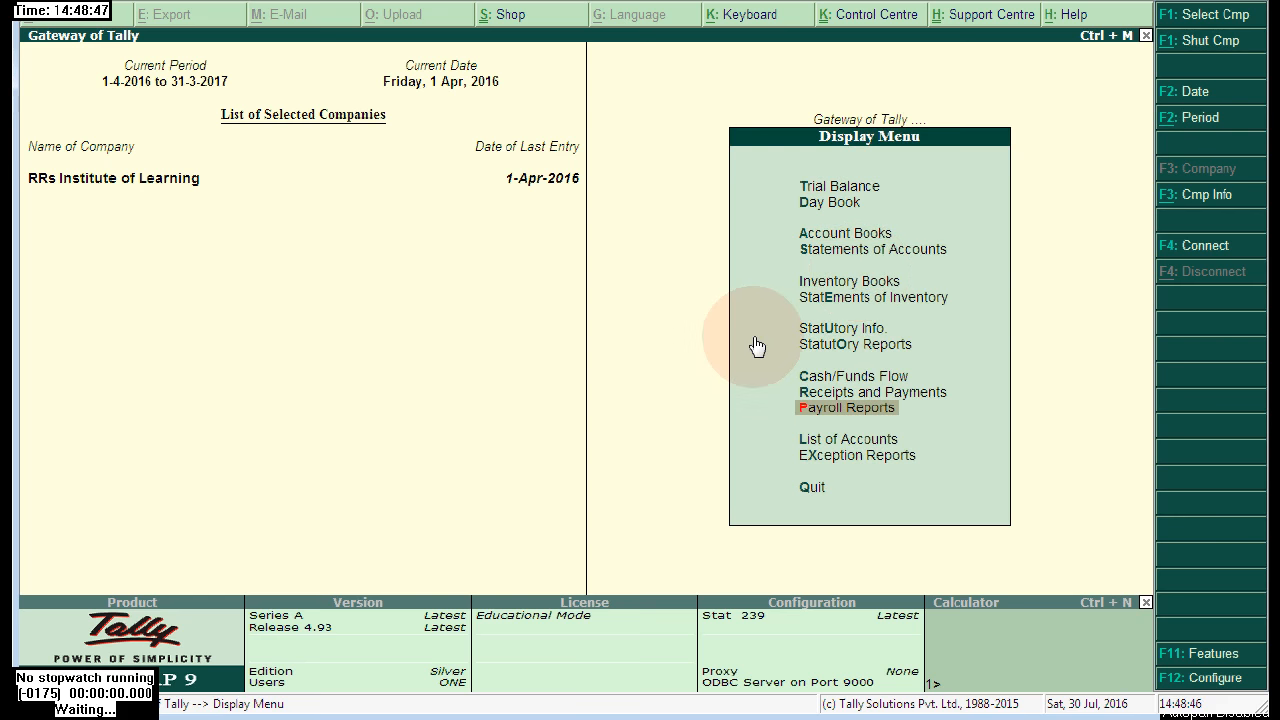
{"action": "key", "text": "Return"}
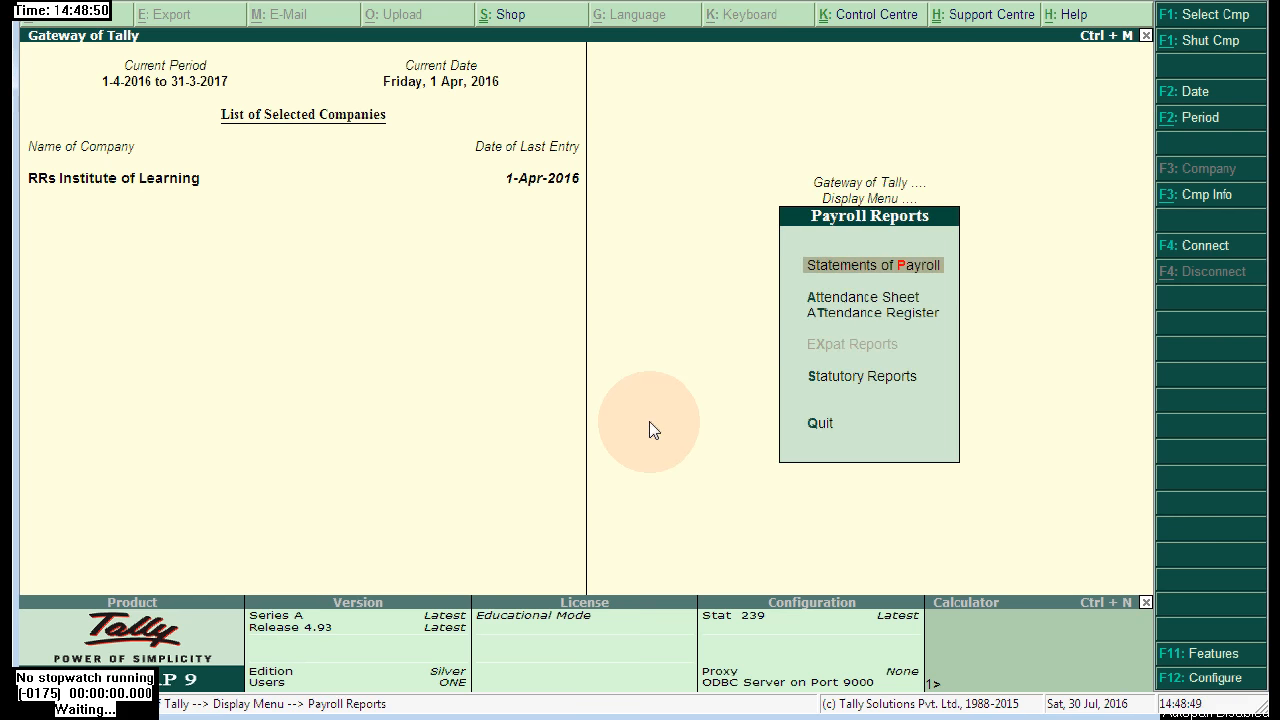
{"action": "key", "text": "Return"}
{"action": "key", "text": "Return"}
{"action": "key", "text": "Return"}
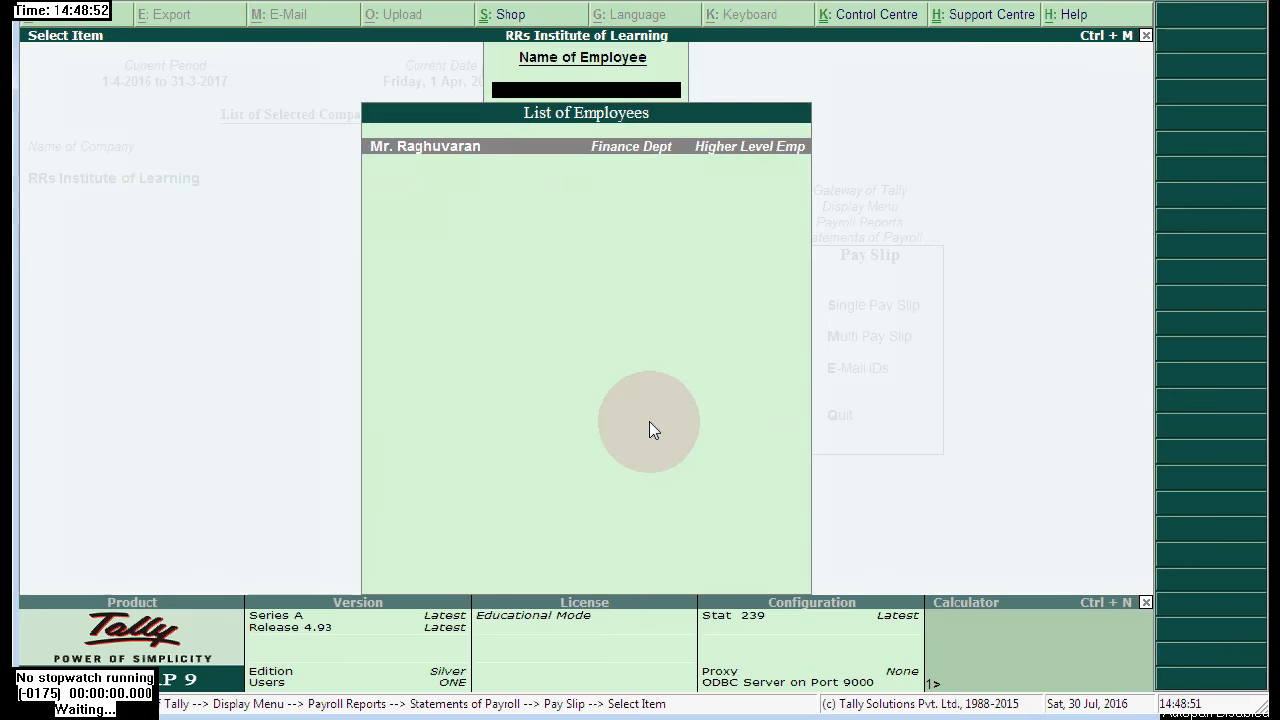
{"action": "key", "text": "Return"}
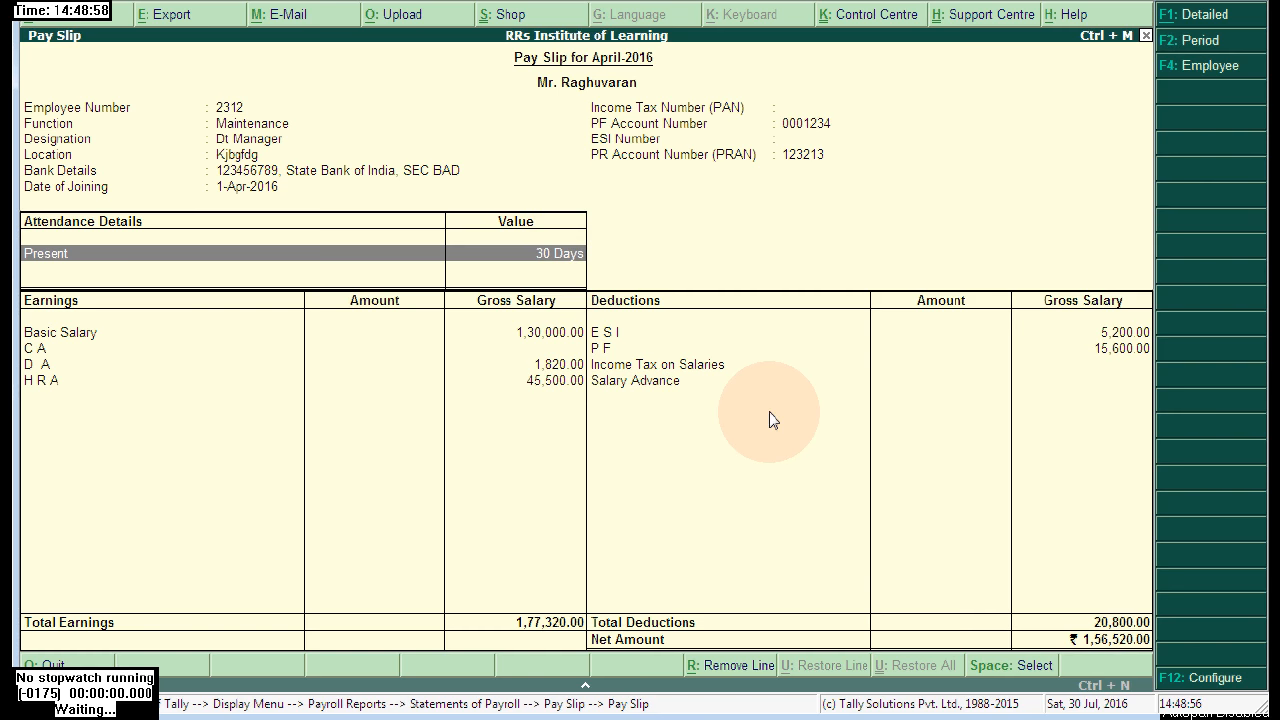
- Check the Income Tax on Salaries row on the April-2016 pay slip (net ₹1,56,520), then close it
{"action": "left_click", "coordinate": [634, 368]}
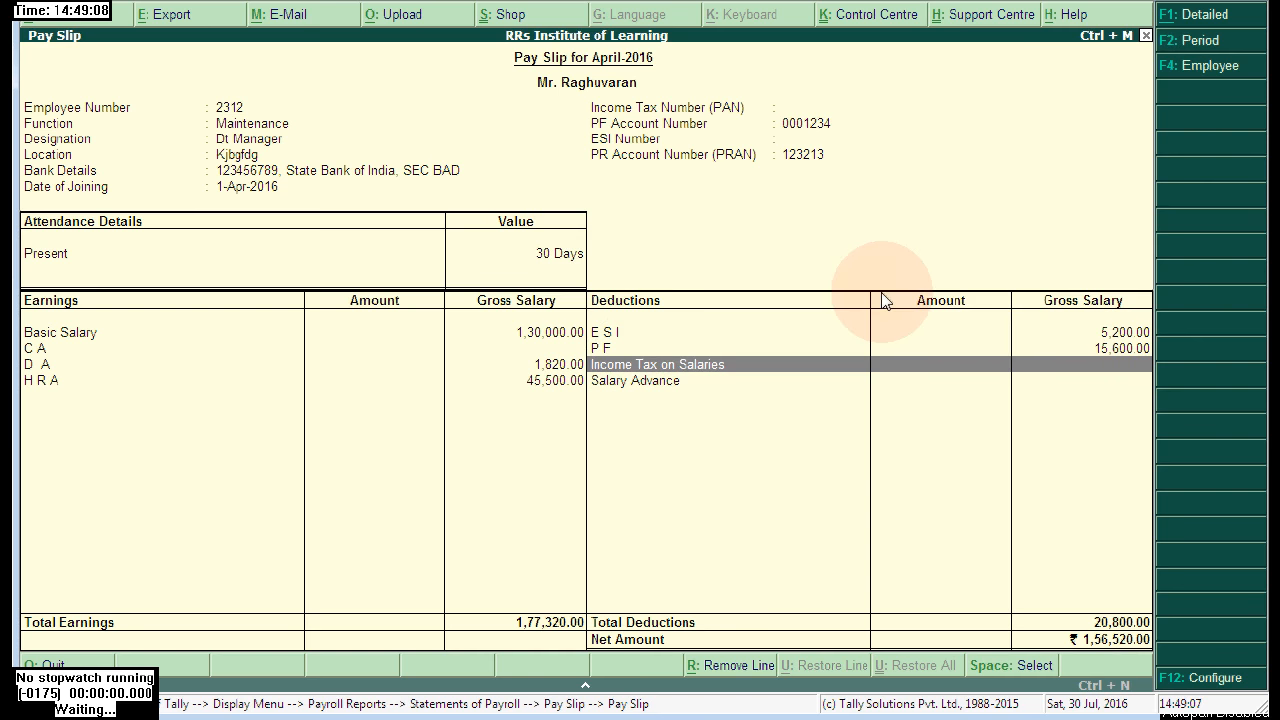
{"action": "key", "text": "Escape"}
{"action": "key", "text": "Escape"}
{"action": "key", "text": "Escape"}
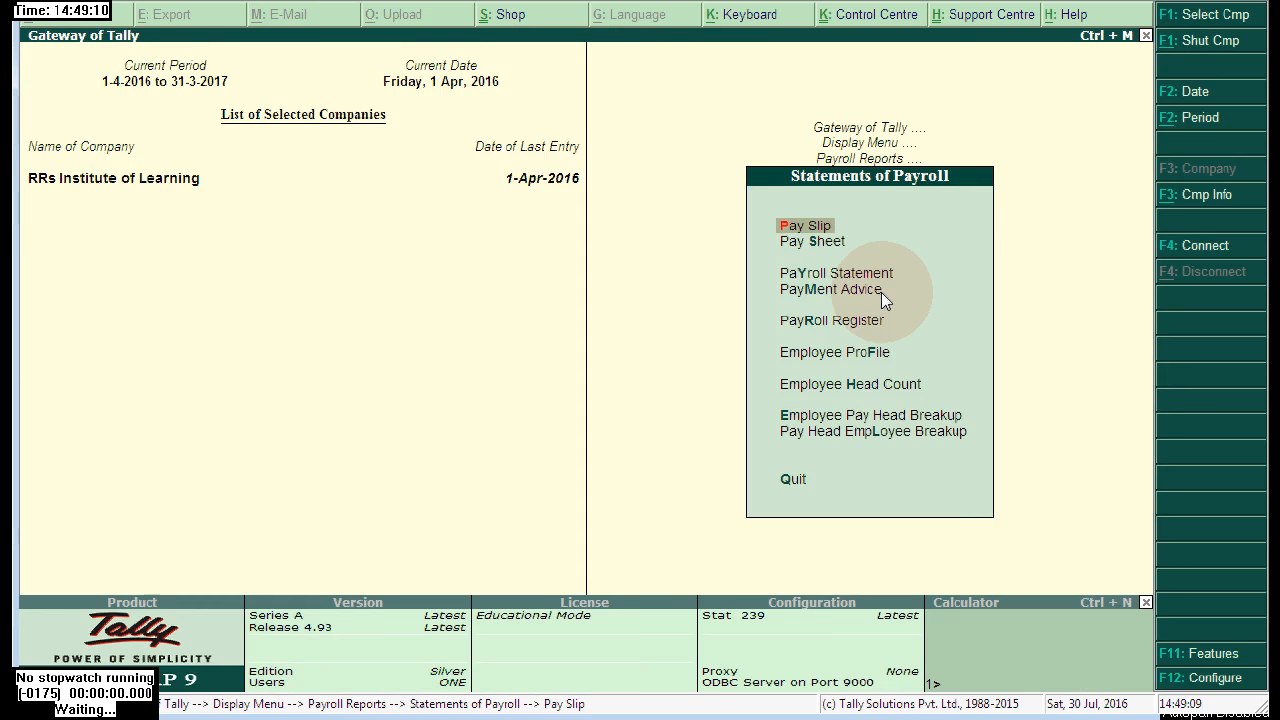
- Display the employee's Statutory Income Tax Computation, showing total tax 4,30,903 (35,909 per month)
{"action": "key", "text": "Escape"}
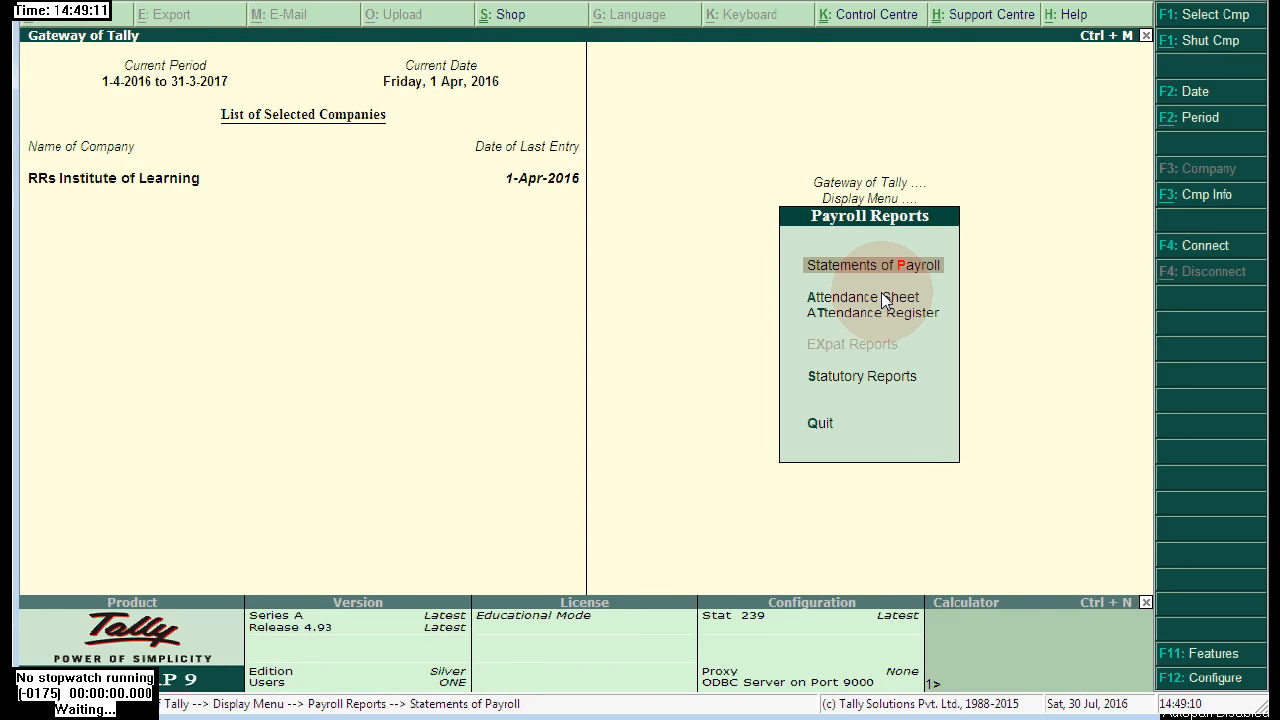
{"action": "left_click", "coordinate": [888, 379]}
{"action": "left_click", "coordinate": [888, 379]}
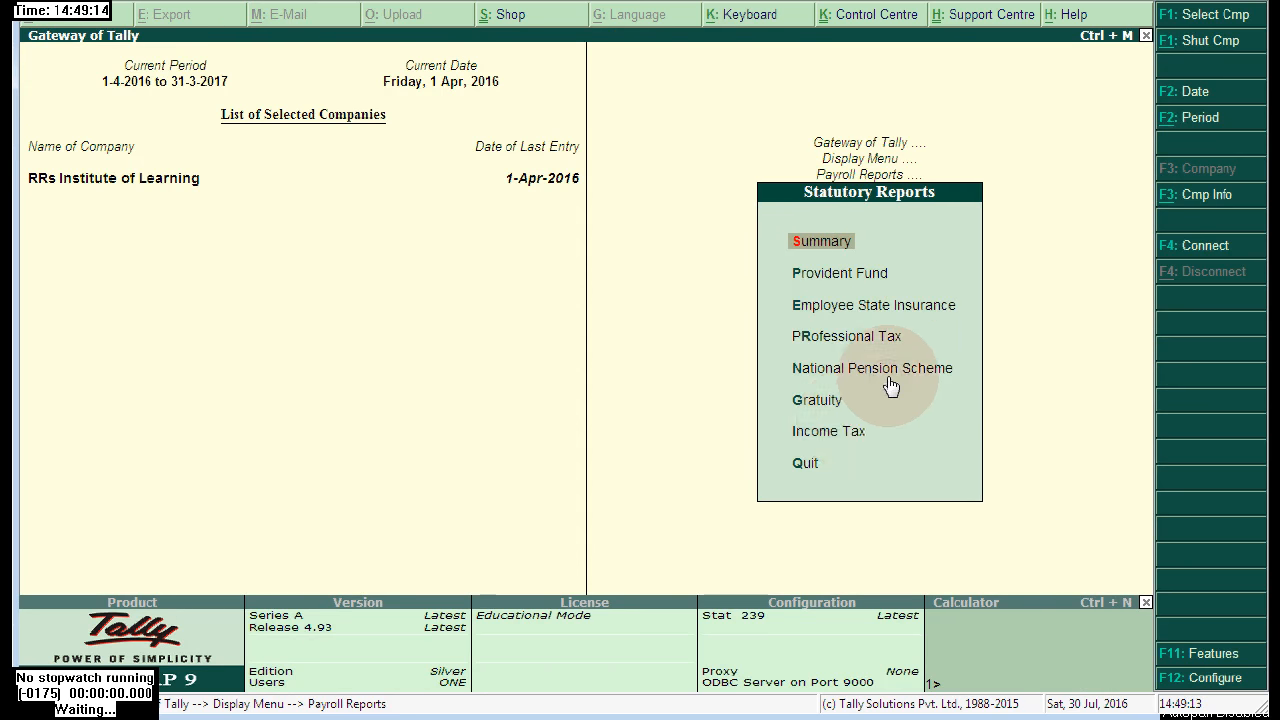
{"action": "left_click", "coordinate": [850, 429]}
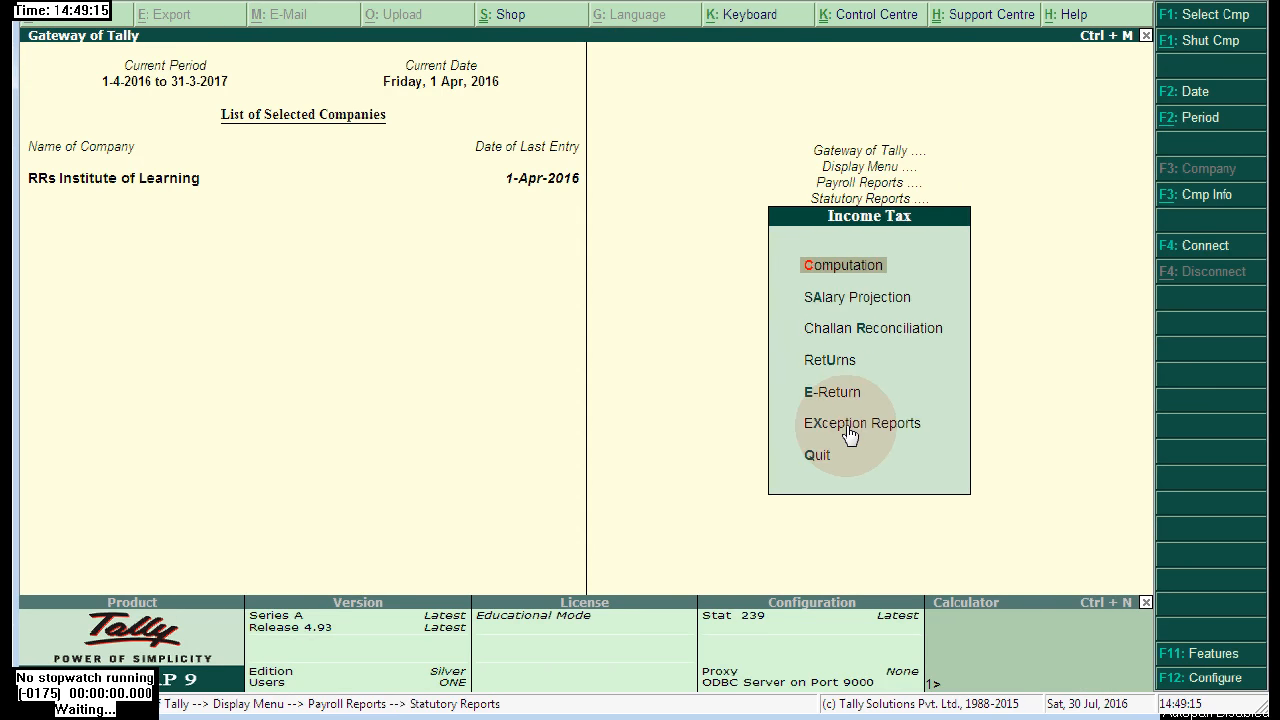
{"action": "left_click", "coordinate": [826, 268]}
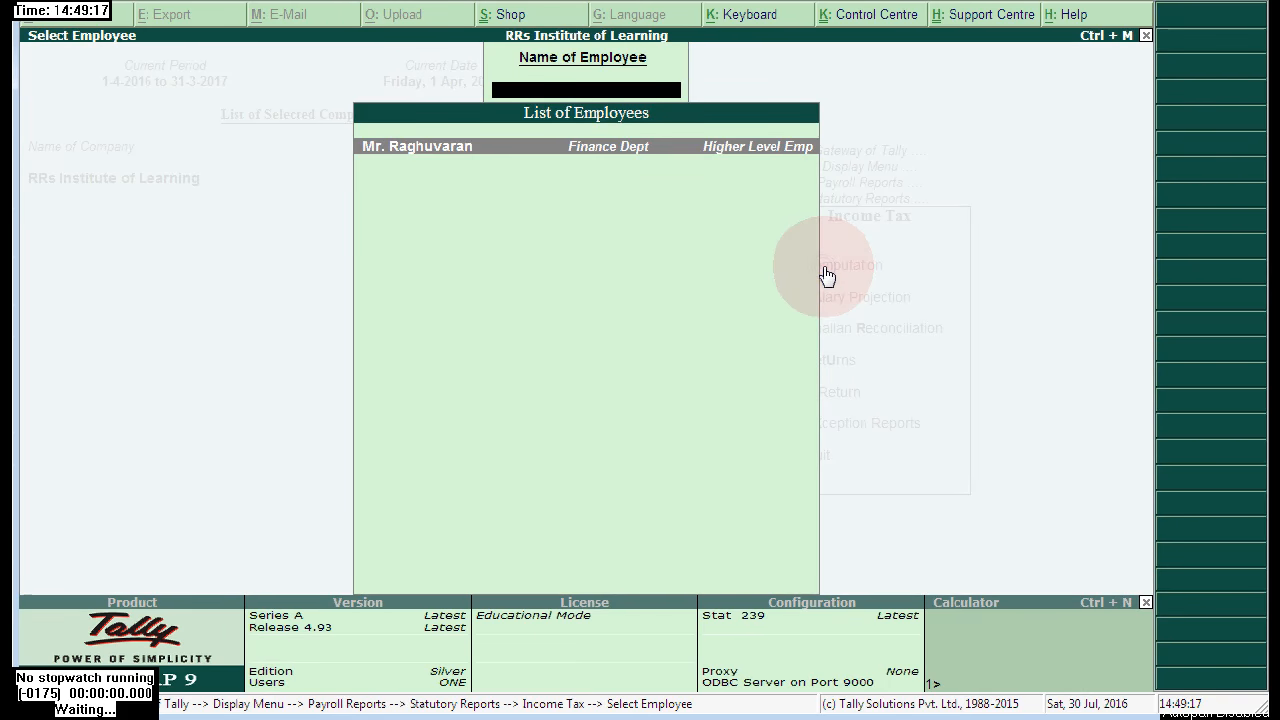
{"action": "left_click", "coordinate": [561, 160]}
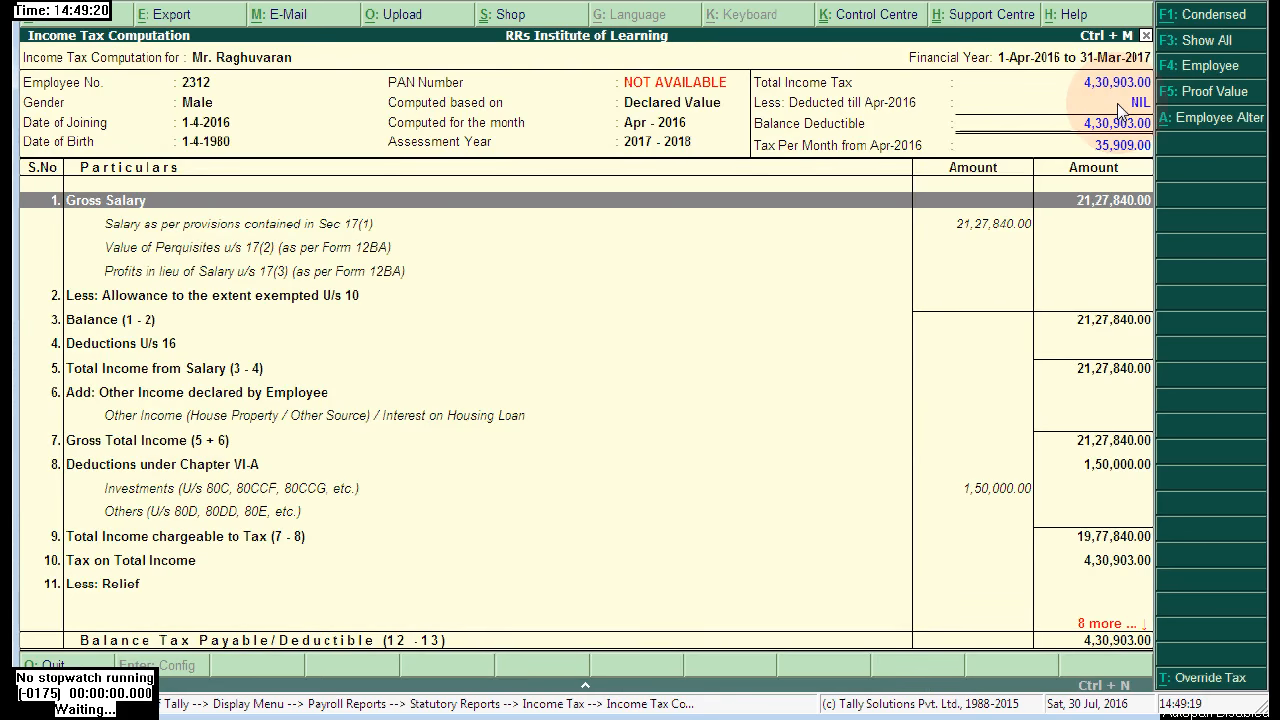
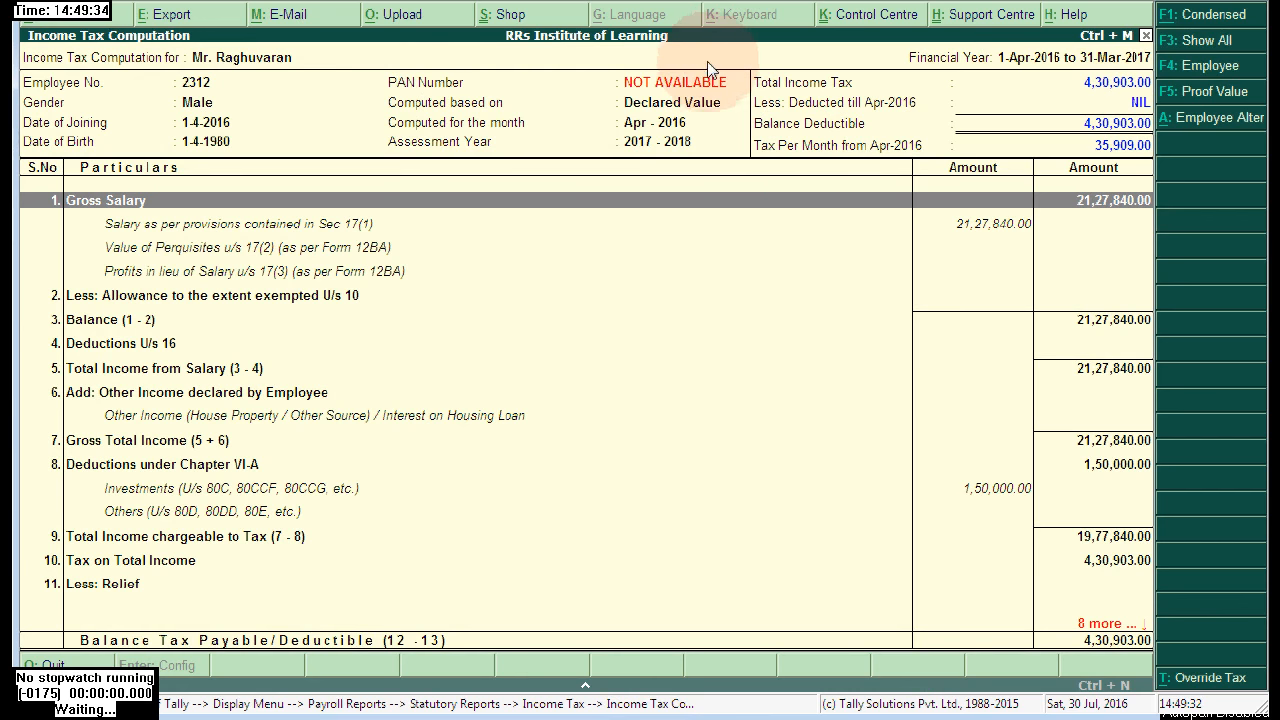
- Close the Income Tax Computation report (total tax 4,30,903) and return to the Payroll Reports menu
{"action": "key", "text": "Escape"}
{"action": "key", "text": "Escape"}
{"action": "key", "text": "Escape"}
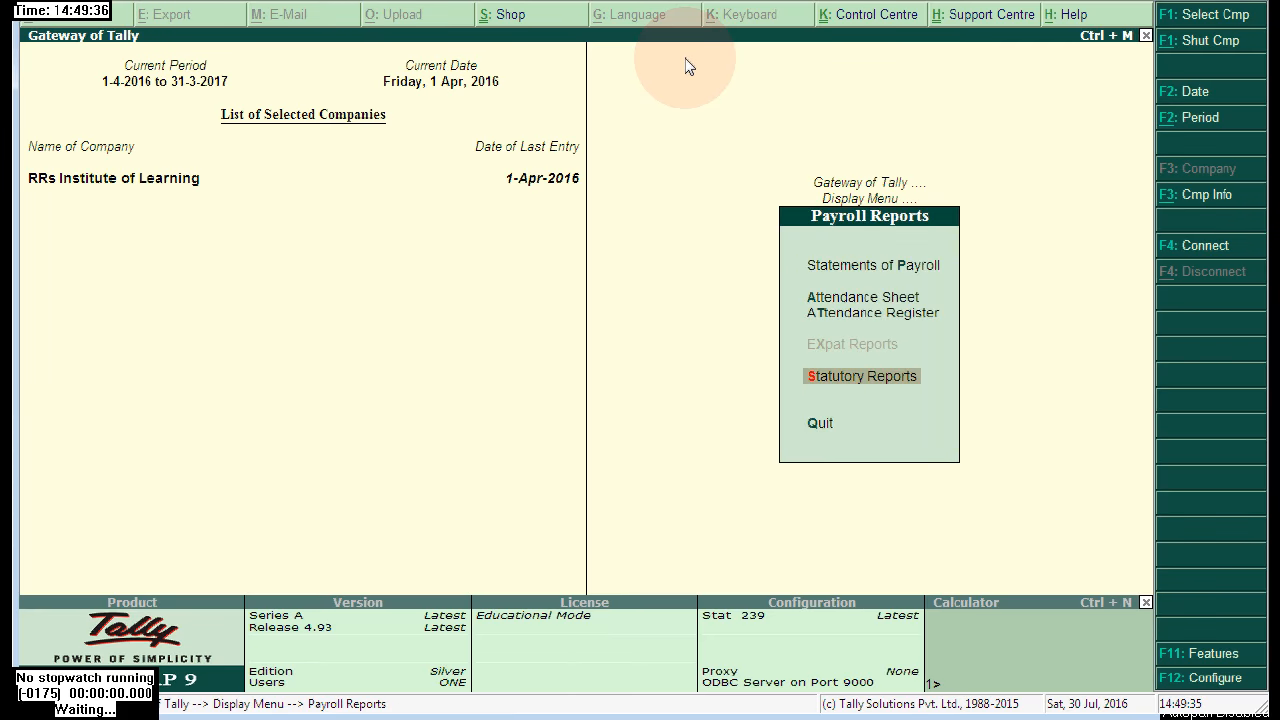
{"action": "key", "text": "Escape"}
{"action": "key", "text": "Escape"}
- Create a Payroll voucher, abandon the first attempt, and set Salary Payable as the account on the new one
{"action": "left_click", "coordinate": [873, 258]}
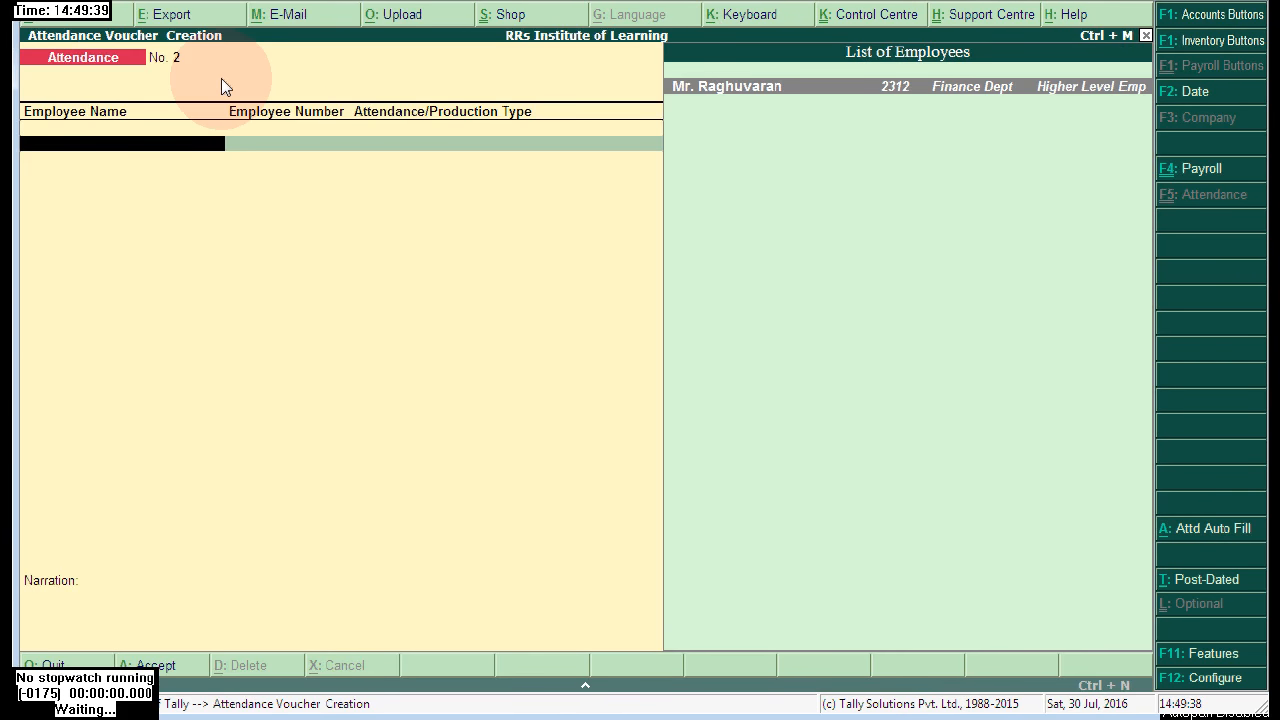
{"action": "left_click", "coordinate": [1203, 168]}
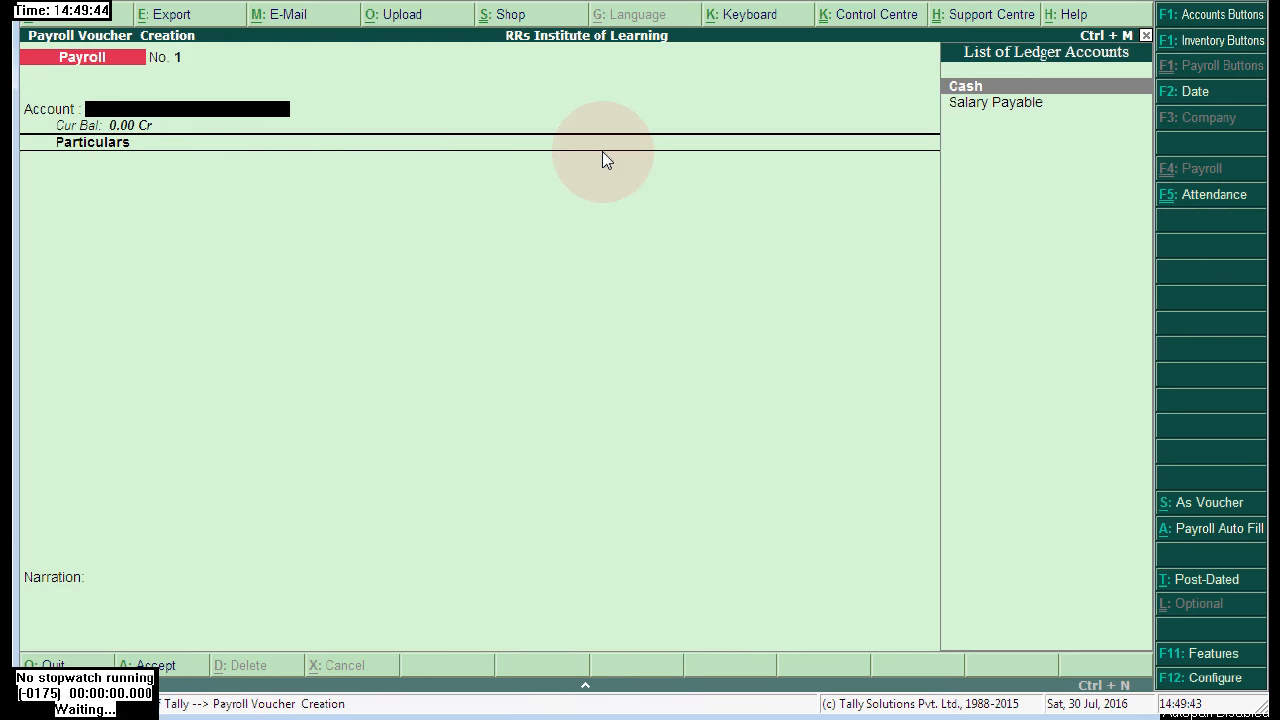
{"action": "key", "text": "Down"}
{"action": "key", "text": "Return"}
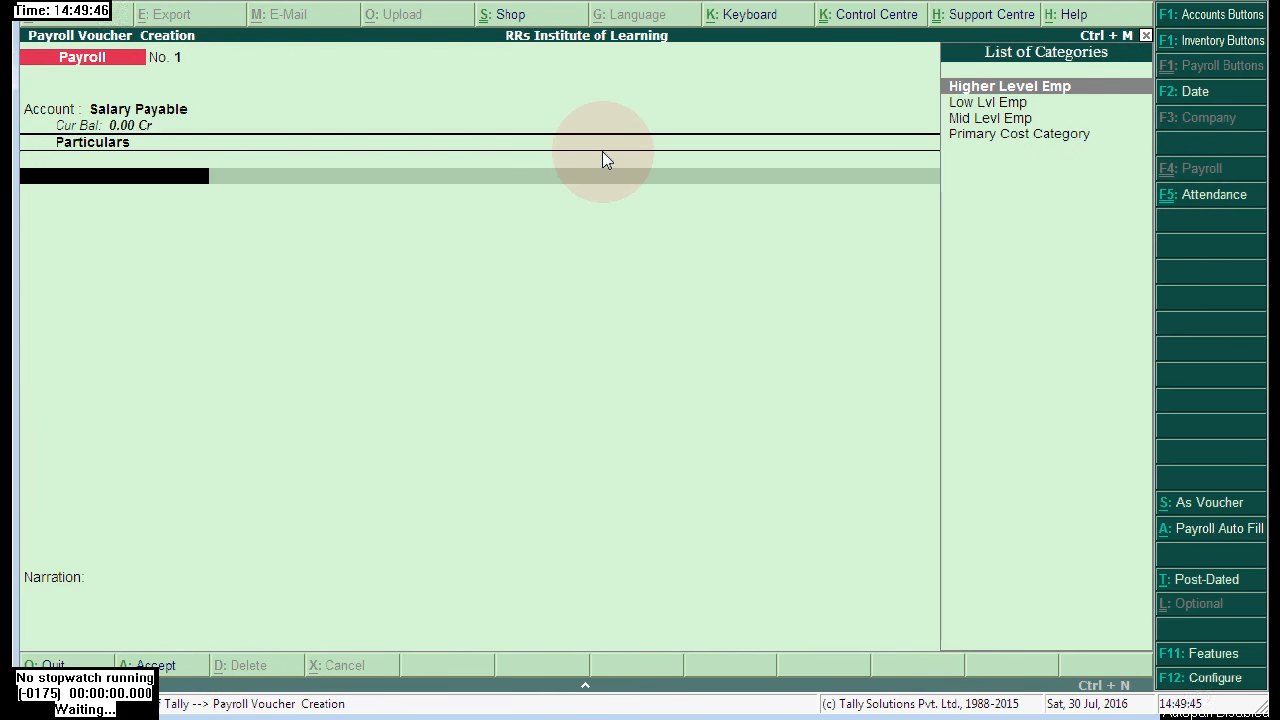
{"action": "key", "text": "Return"}
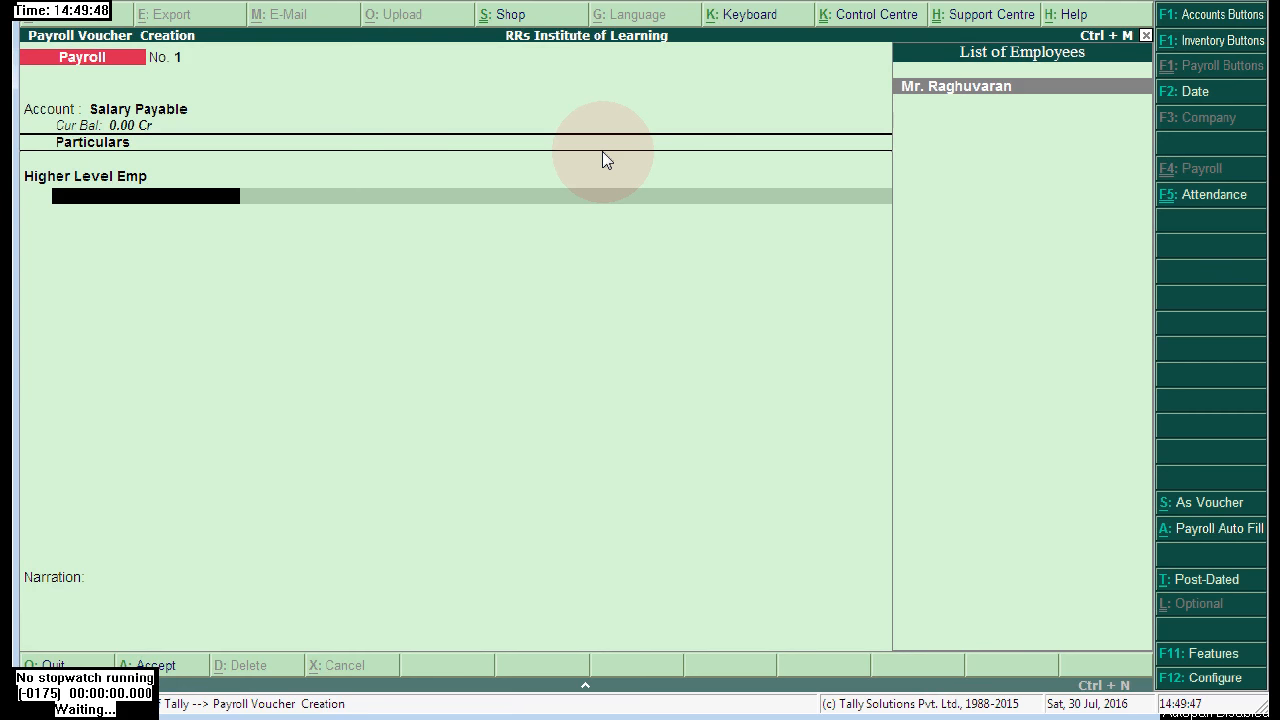
{"action": "key", "text": "Return"}
{"action": "key", "text": "Escape"}
{"action": "key", "text": "Return"}
{"action": "key", "text": "Return"}
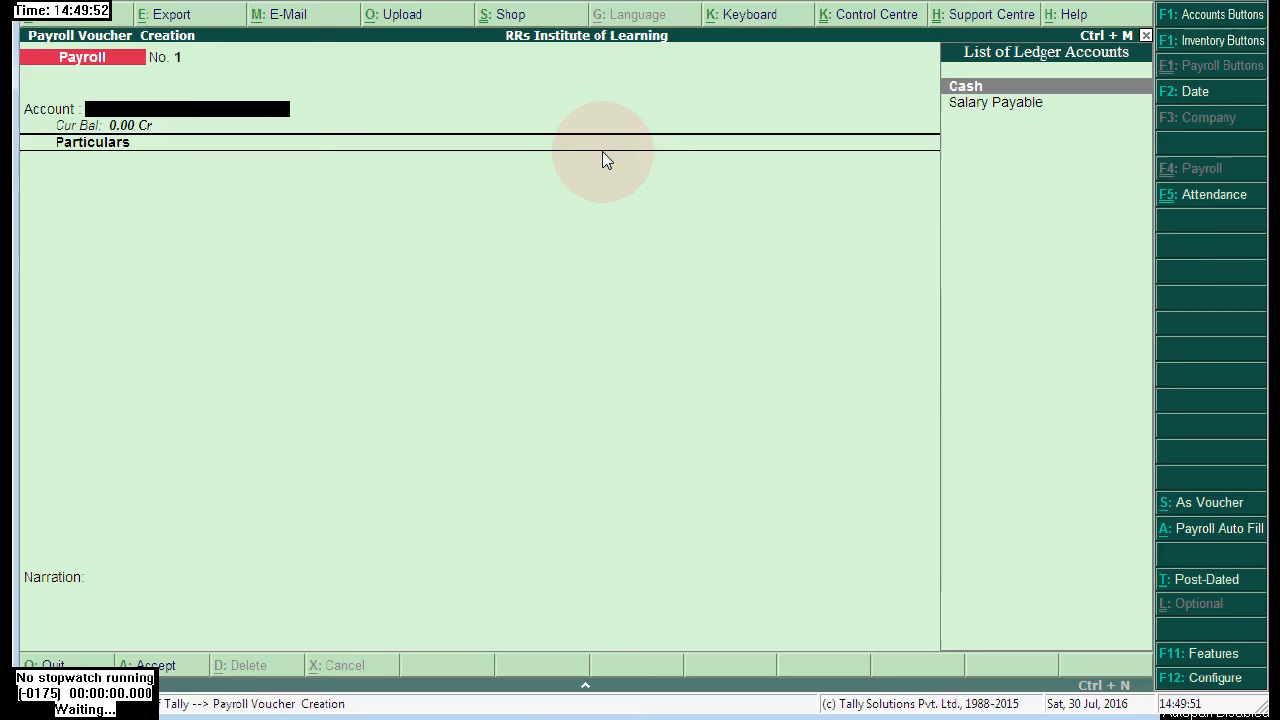
{"action": "left_click", "coordinate": [1005, 103]}
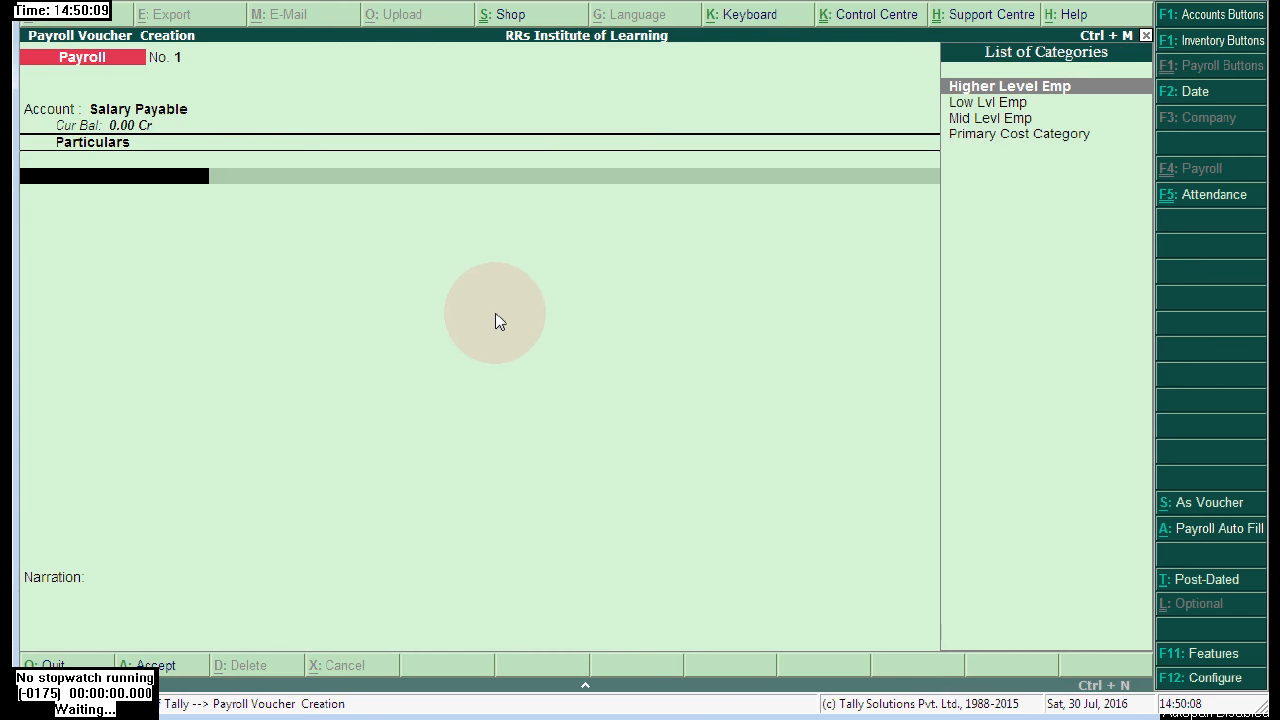
- Set Payroll Auto Fill to the Salary process on Declared Value, for 1-4-2016 to 1-5-2016
{"action": "left_click", "coordinate": [1210, 530]}
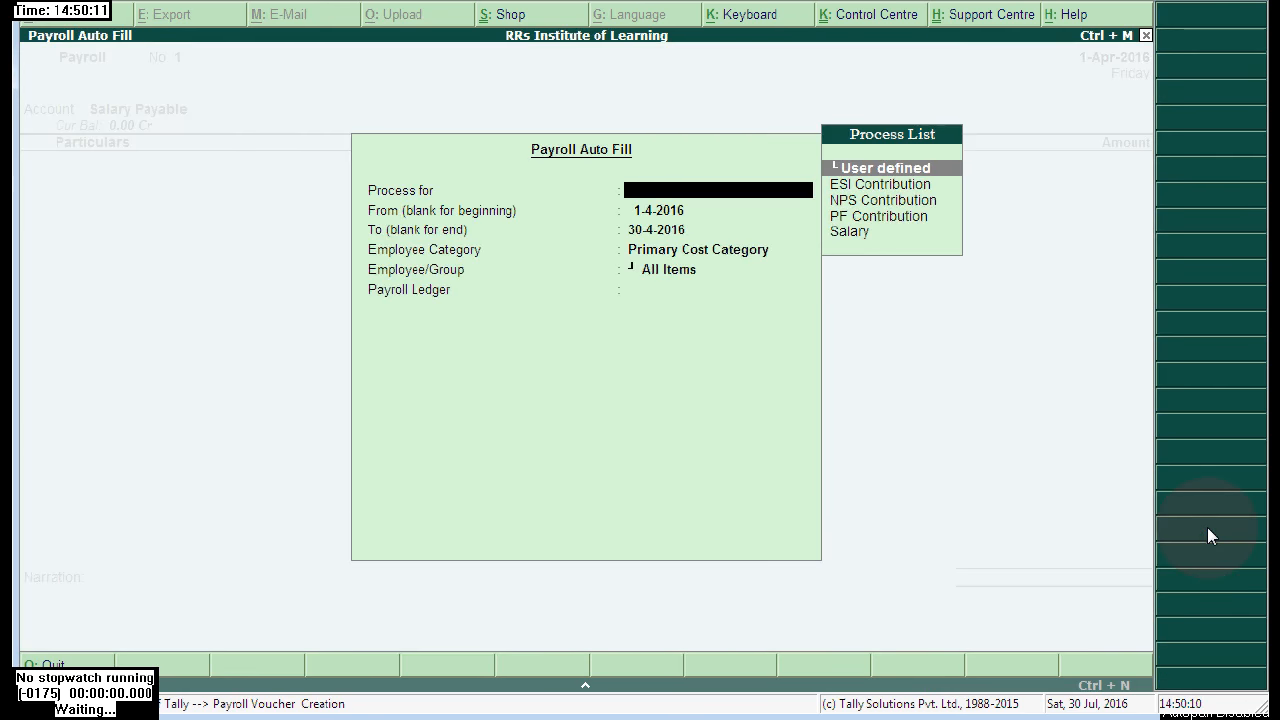
{"action": "left_click", "coordinate": [853, 236]}
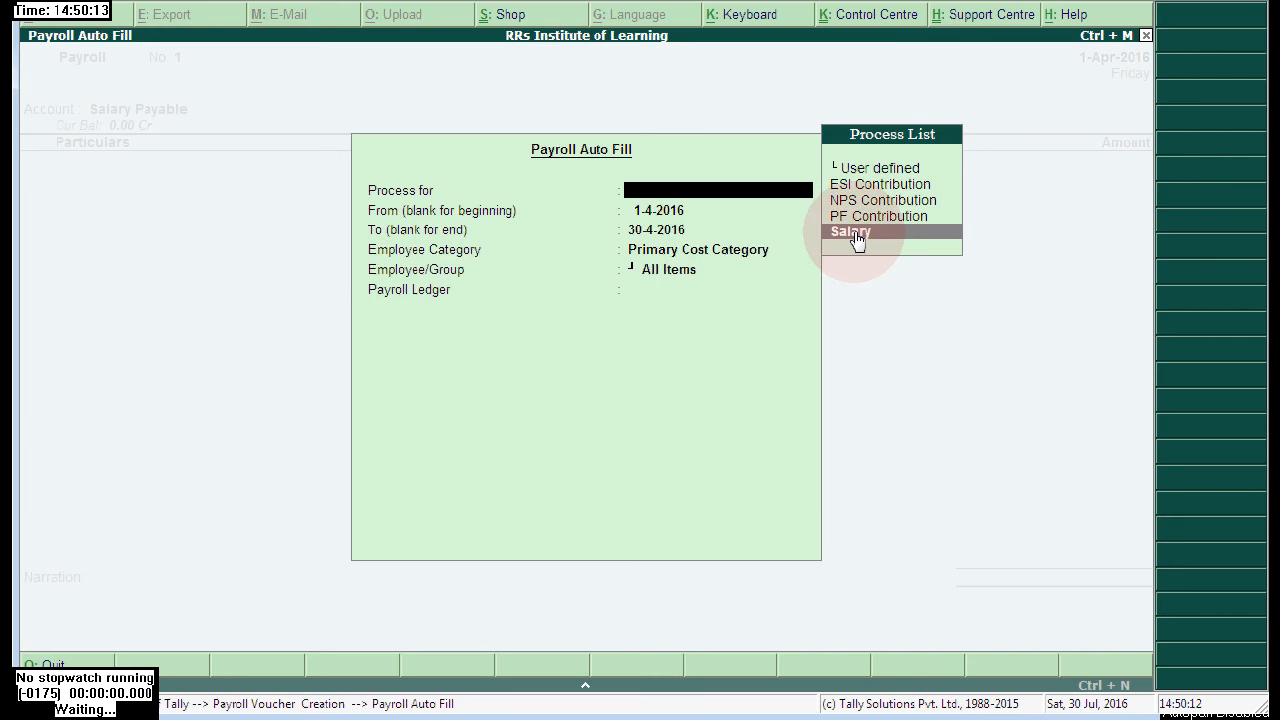
{"action": "left_click", "coordinate": [855, 234]}
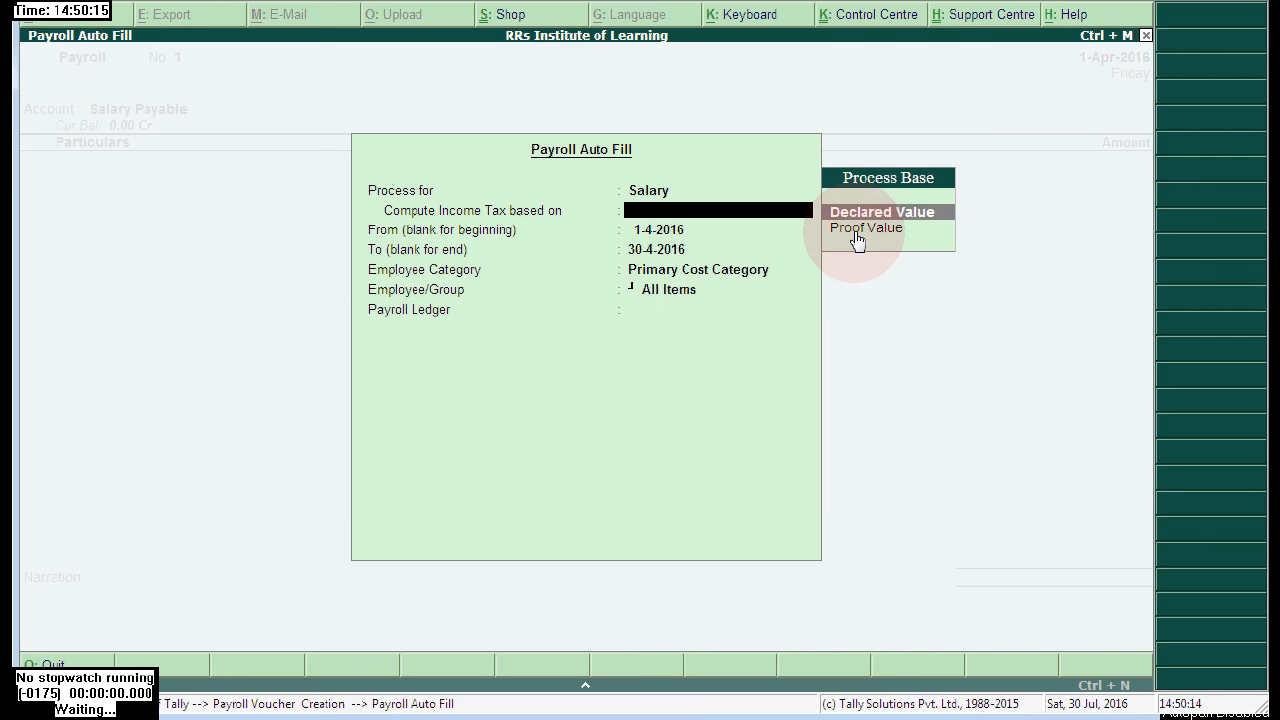
{"action": "key", "text": "Return"}
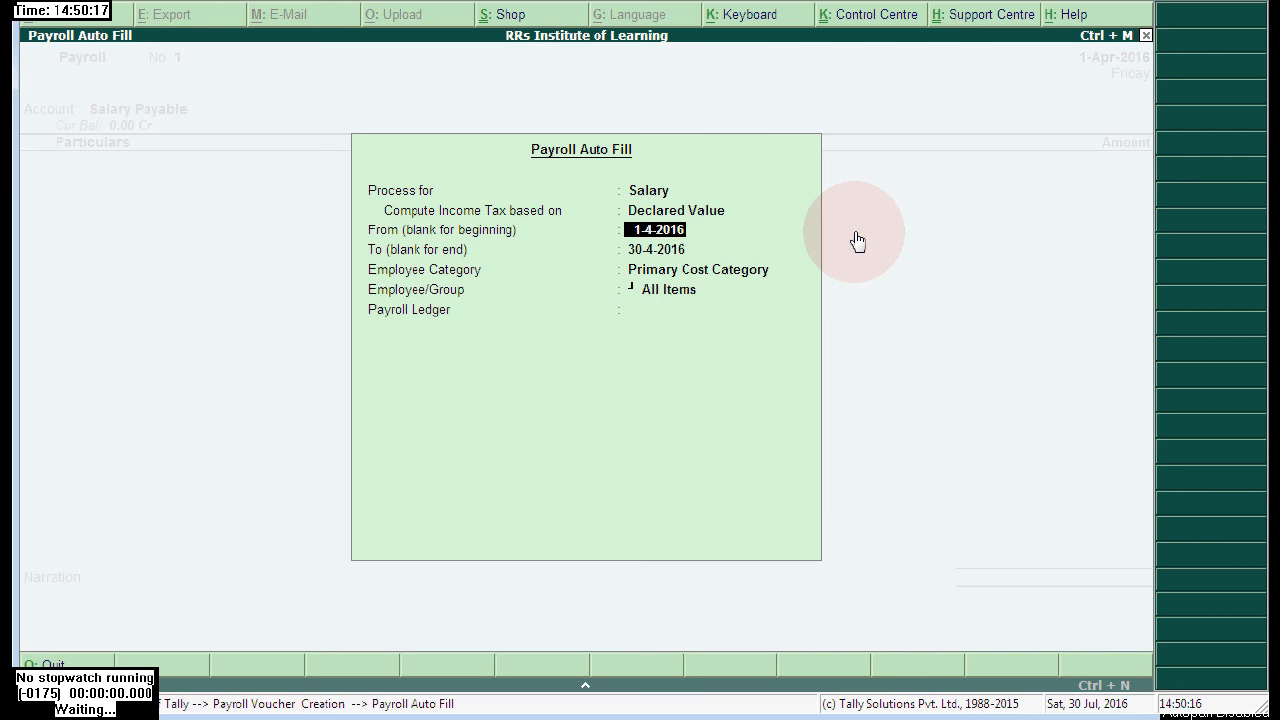
{"action": "key", "text": "Return"}
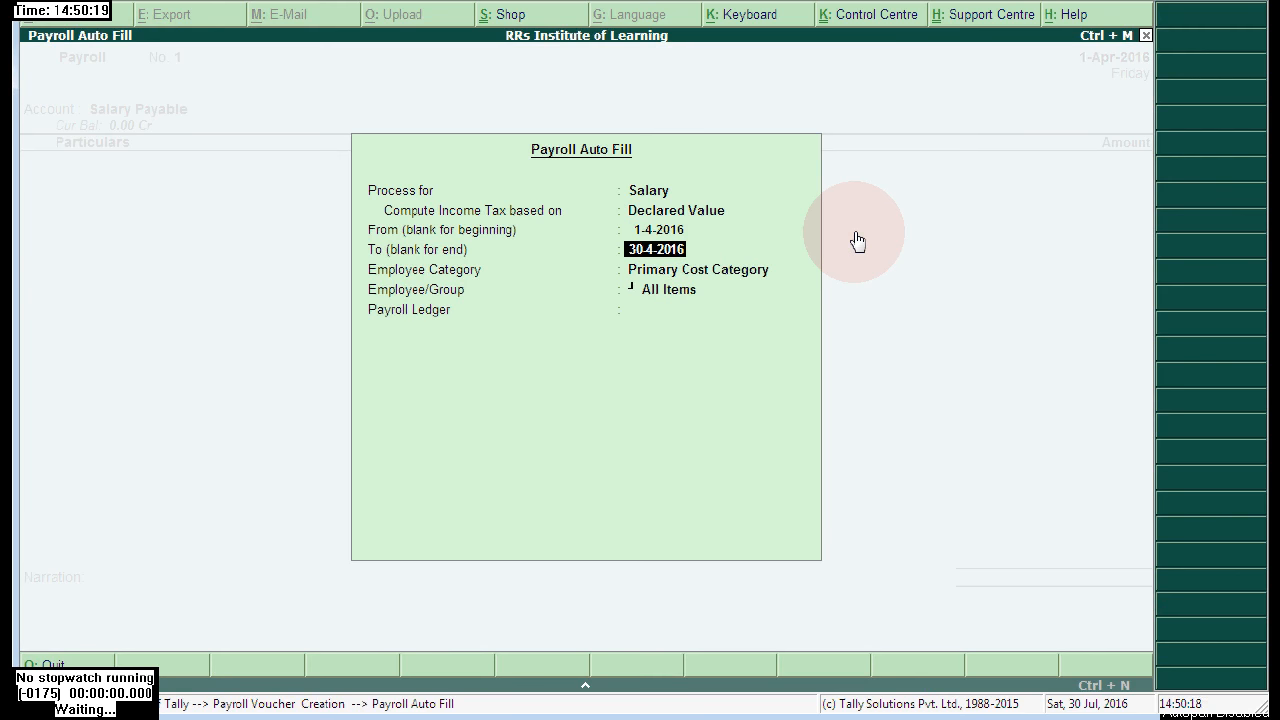
{"action": "type", "text": "1-5"}
{"action": "key", "text": "Return"}
- Choose Higher Level Emp, the employee, and Salary Payable to fill the voucher totalling 1,22,547.00
{"action": "key", "text": "Up"}
{"action": "key", "text": "Up"}
{"action": "key", "text": "Up"}
{"action": "key", "text": "Return"}
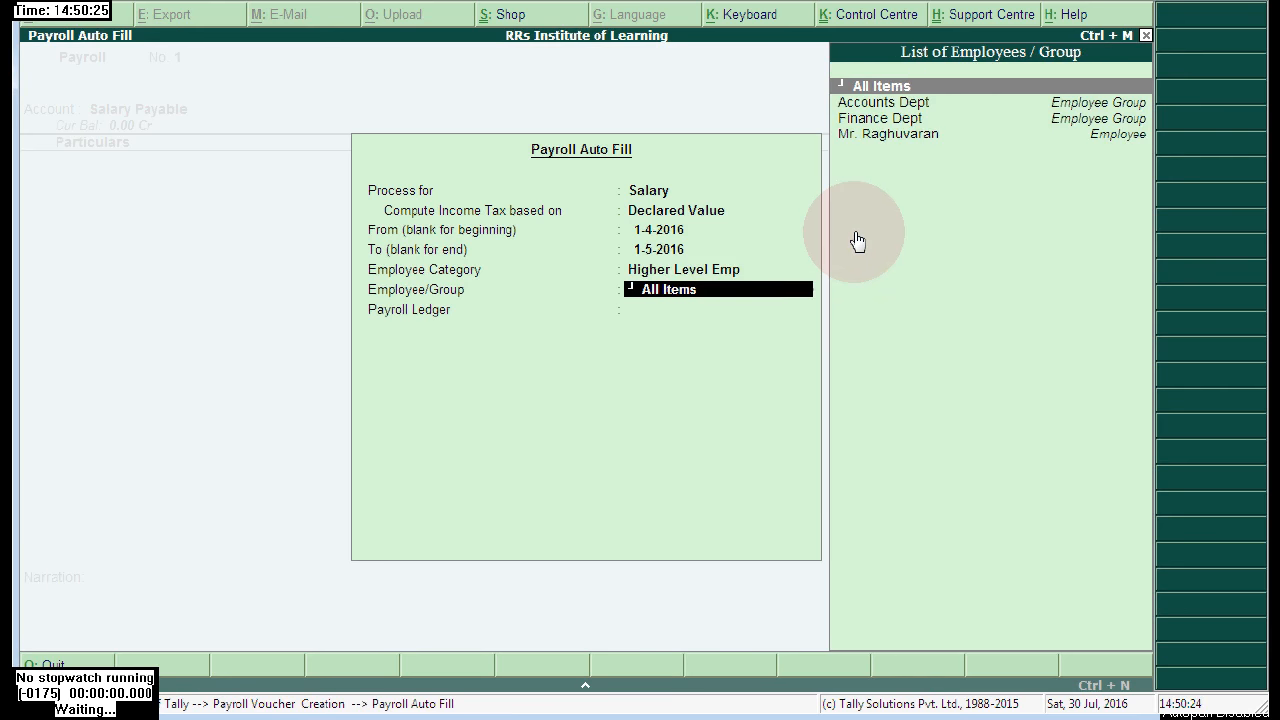
{"action": "key", "text": "Down"}
{"action": "key", "text": "Down"}
{"action": "key", "text": "Down"}
{"action": "key", "text": "Return"}
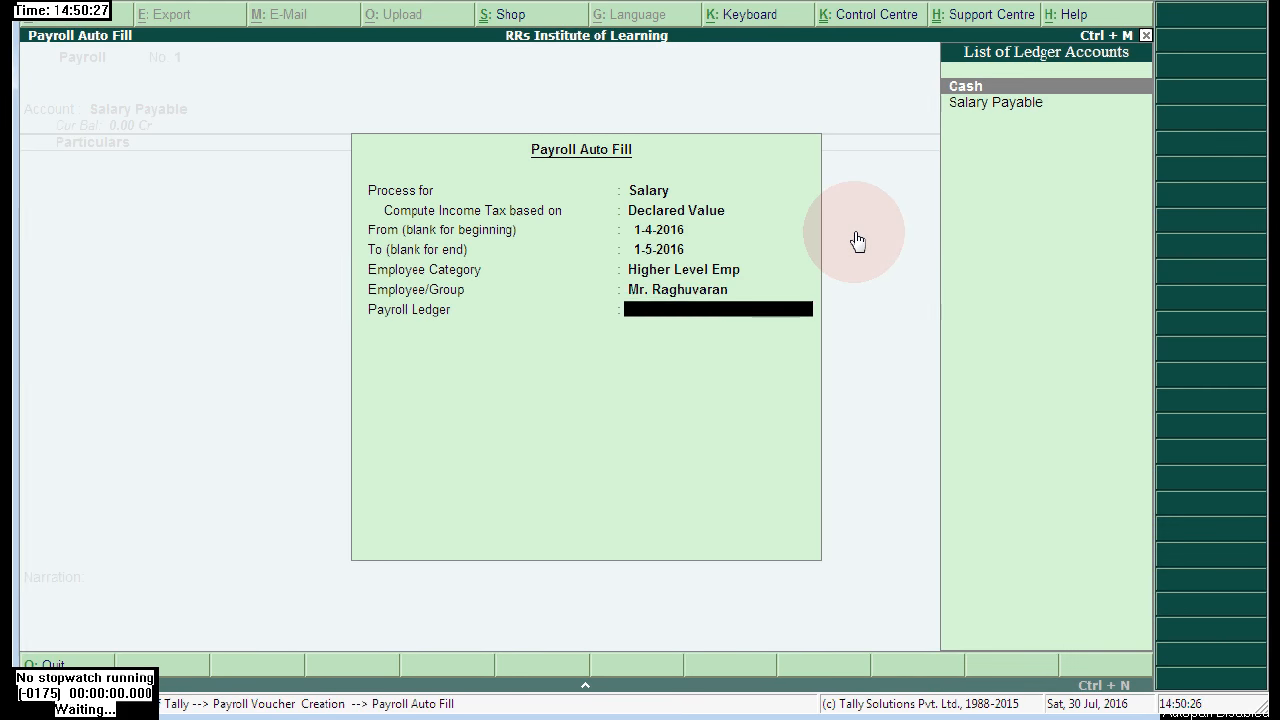
{"action": "key", "text": "Down"}
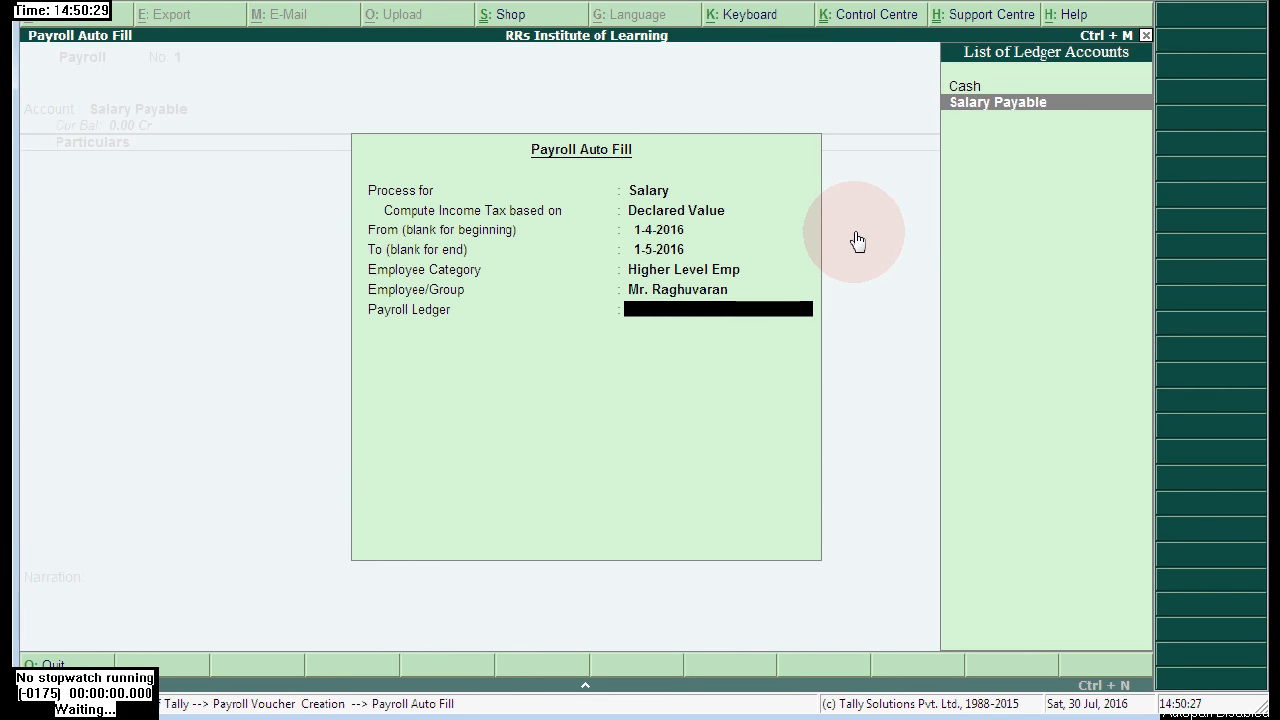
{"action": "key", "text": "Return"}
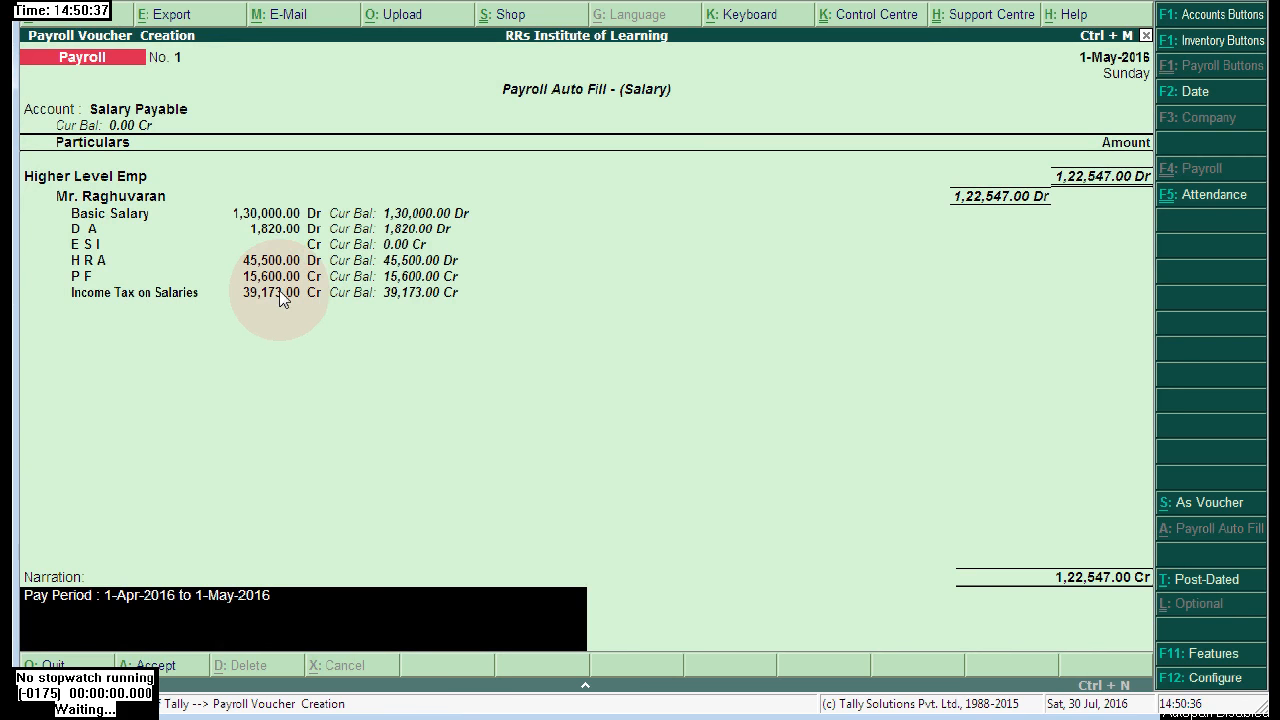
- Save salary voucher 1 and start a User Defined auto fill for 1-4-2016 to 1-5-2016
{"action": "key", "text": "Return"}
{"action": "left_click", "coordinate": [1090, 590]}
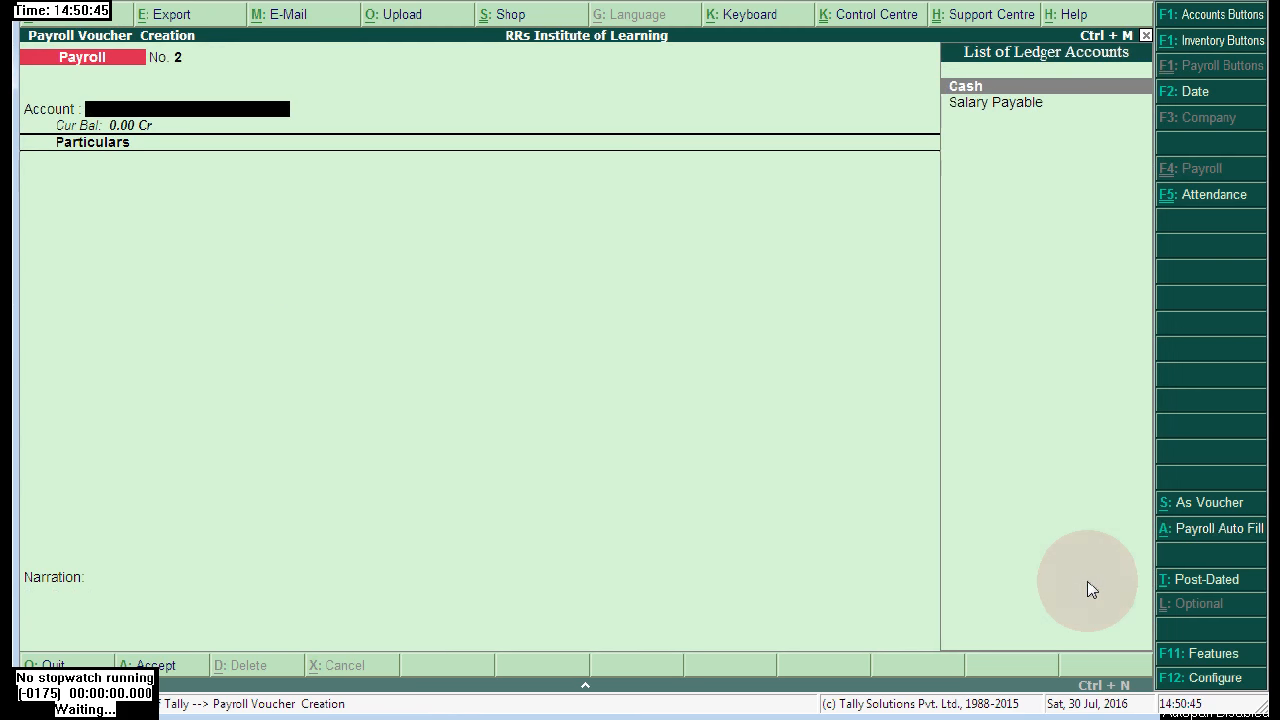
{"action": "left_click", "coordinate": [1223, 528]}
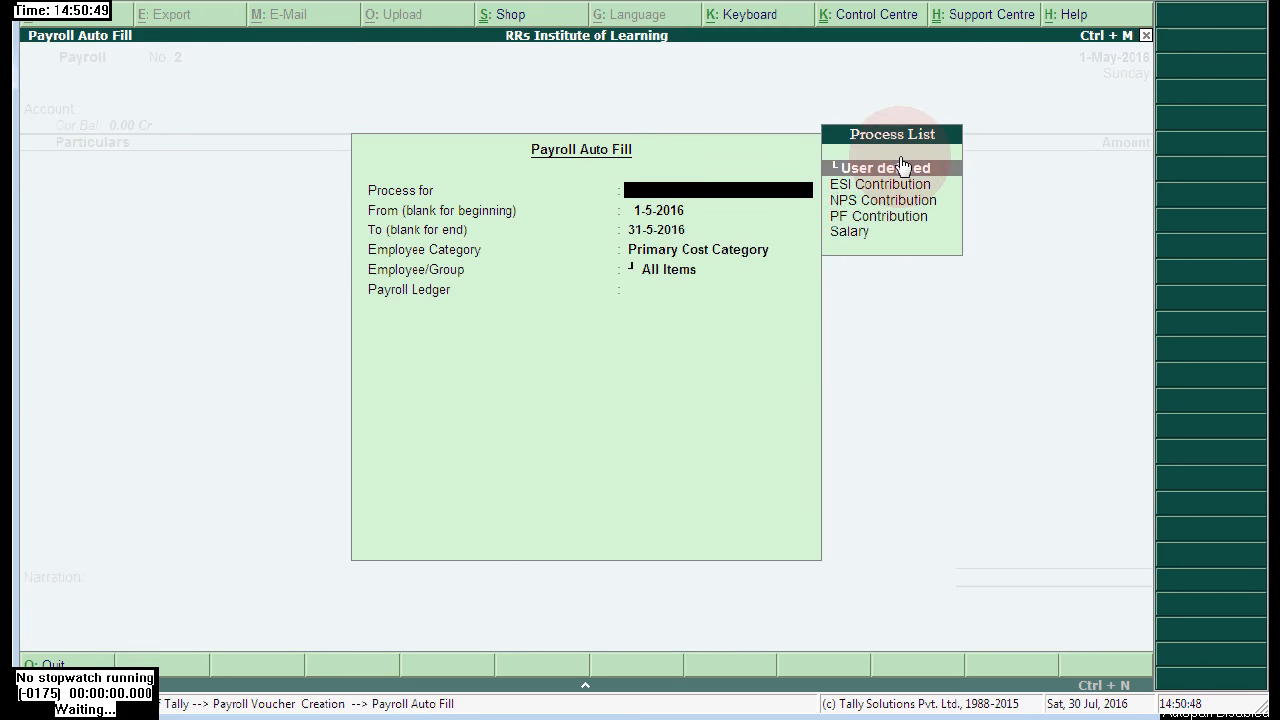
{"action": "left_click", "coordinate": [945, 166]}
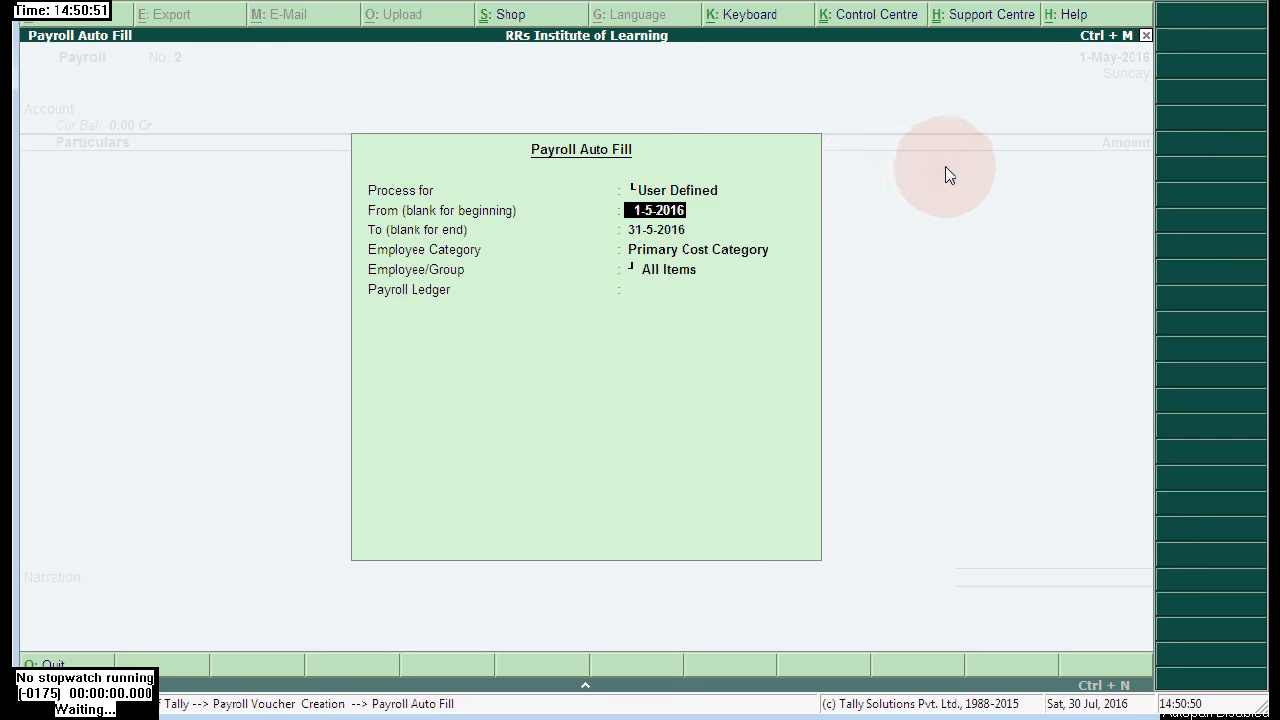
{"action": "type", "text": "1-4"}
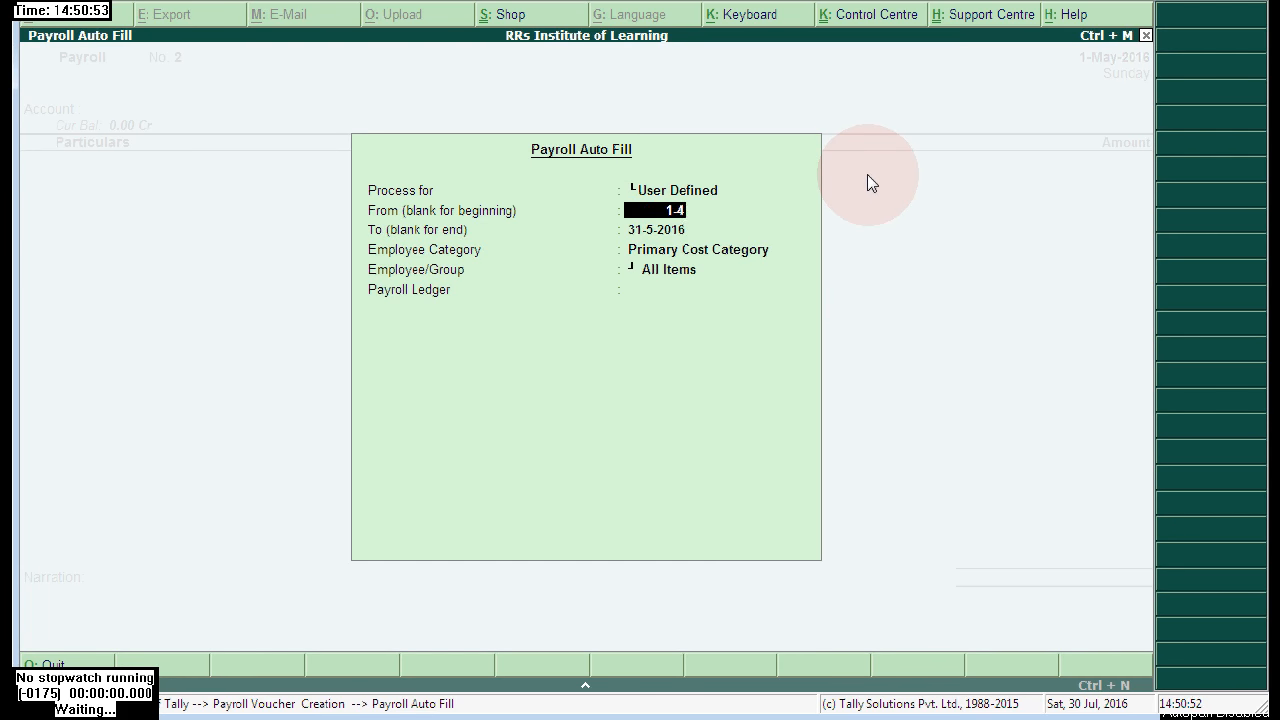
{"action": "key", "text": "Return"}
{"action": "type", "text": "1-5"}
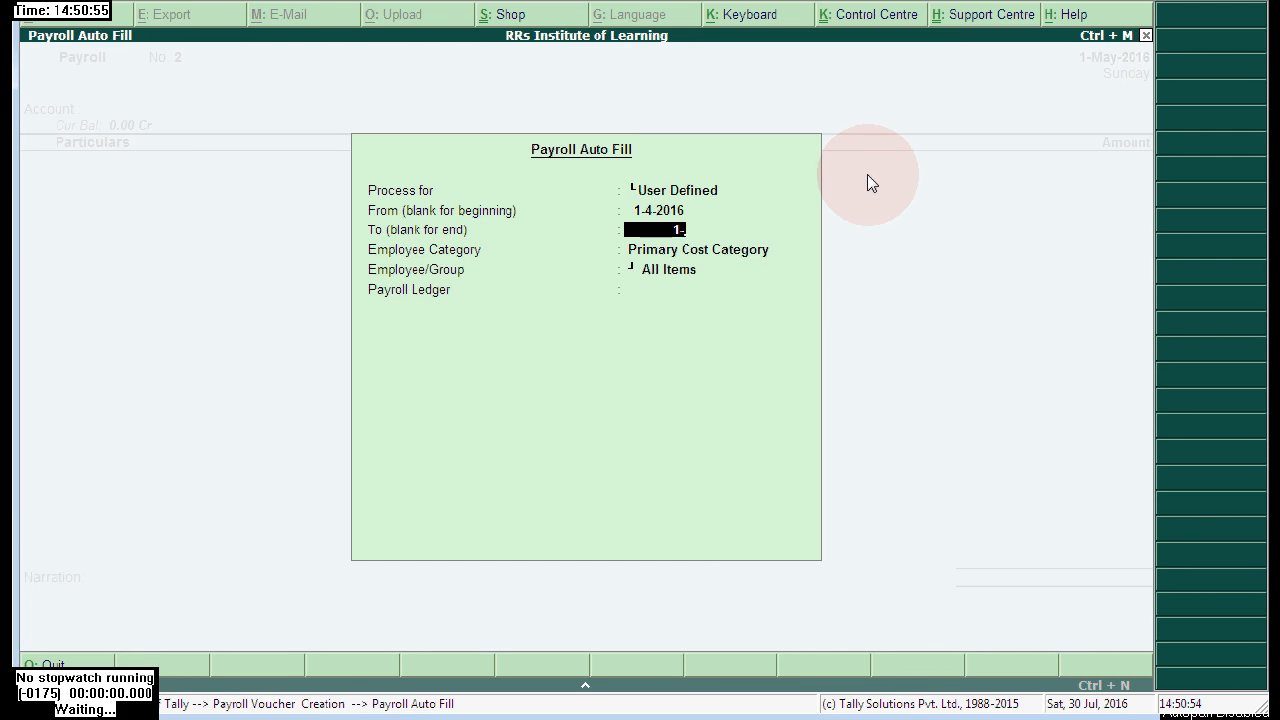
{"action": "key", "text": "Return"}
- Pick Higher Level Emp, the employee, and Salary Payable for the second voucher's auto fill
{"action": "key", "text": "Up"}
{"action": "key", "text": "Up"}
{"action": "key", "text": "Up"}
{"action": "key", "text": "Return"}
{"action": "key", "text": "Down"}
{"action": "key", "text": "Down"}
{"action": "key", "text": "Down"}
{"action": "key", "text": "Return"}
{"action": "key", "text": "Down"}
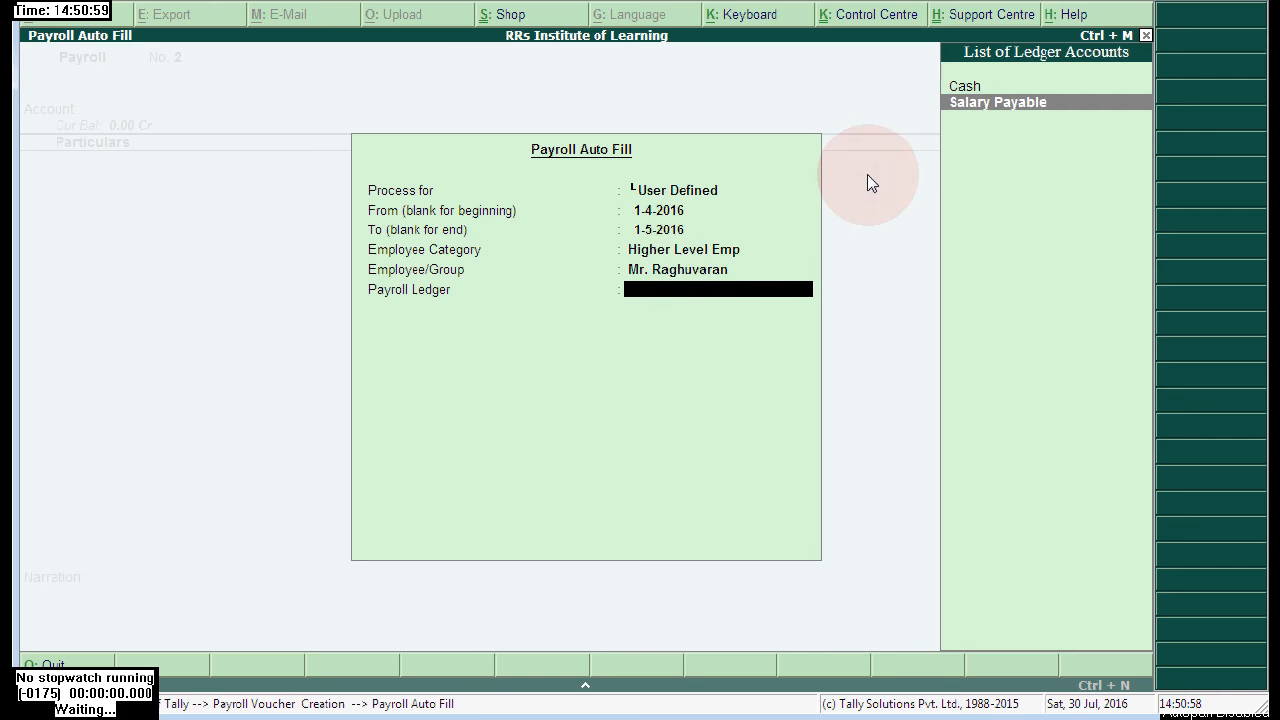
{"action": "key", "text": "Return"}
- Enter C A 4,500 and Salary Advance 10,000, then save Payroll Voucher No. 2
{"action": "type", "text": "4,"}
{"action": "type", "text": "500"}
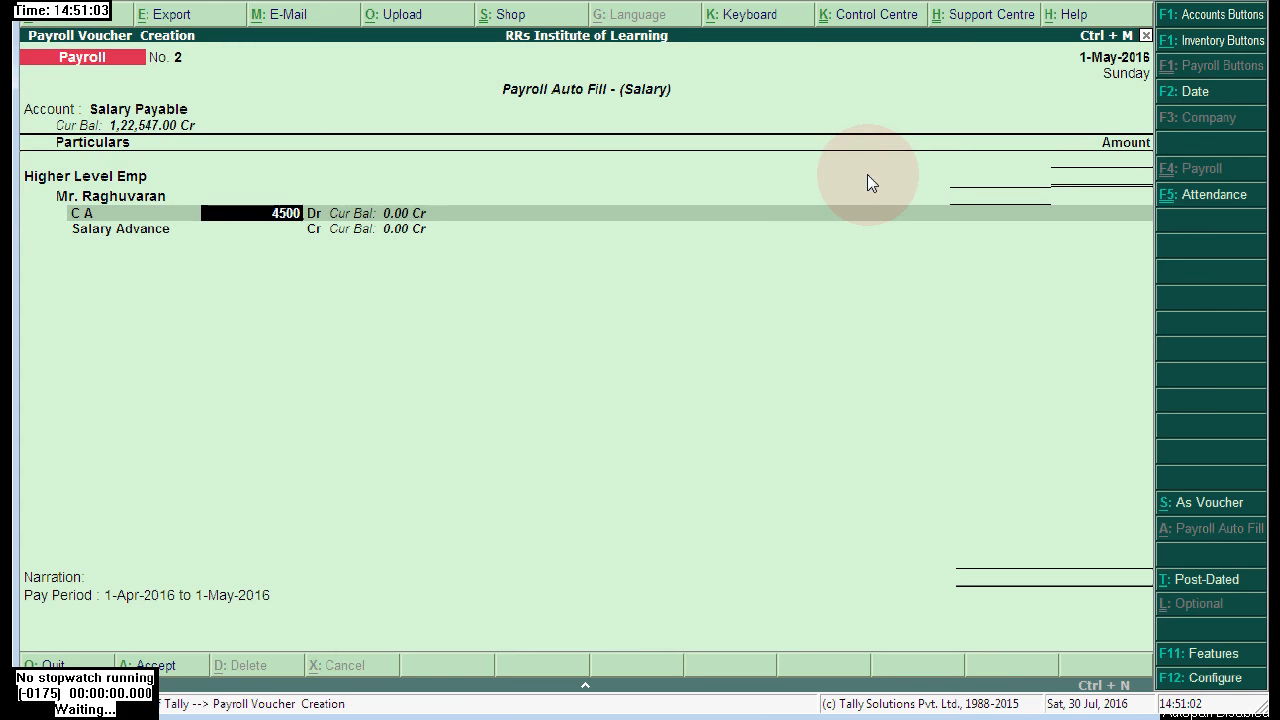
{"action": "key", "text": "Return"}
{"action": "type", "text": "10000"}
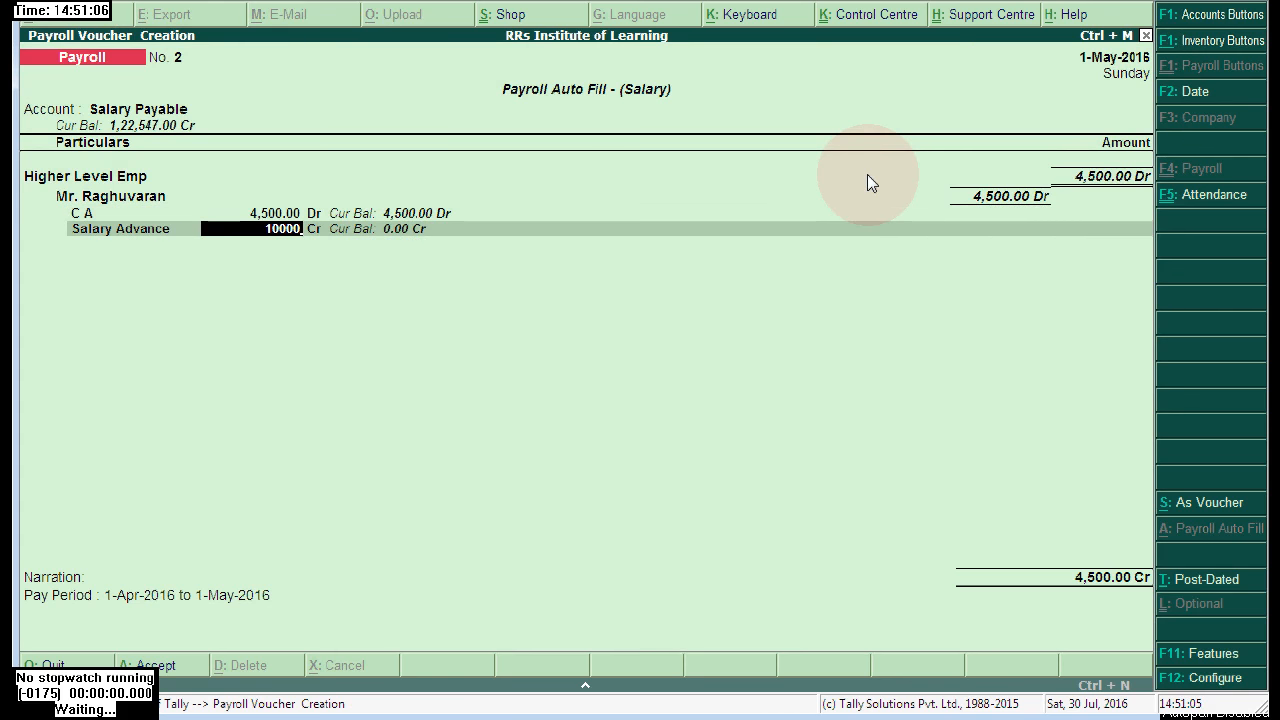
{"action": "key", "text": "Return"}
{"action": "key", "text": "Return"}
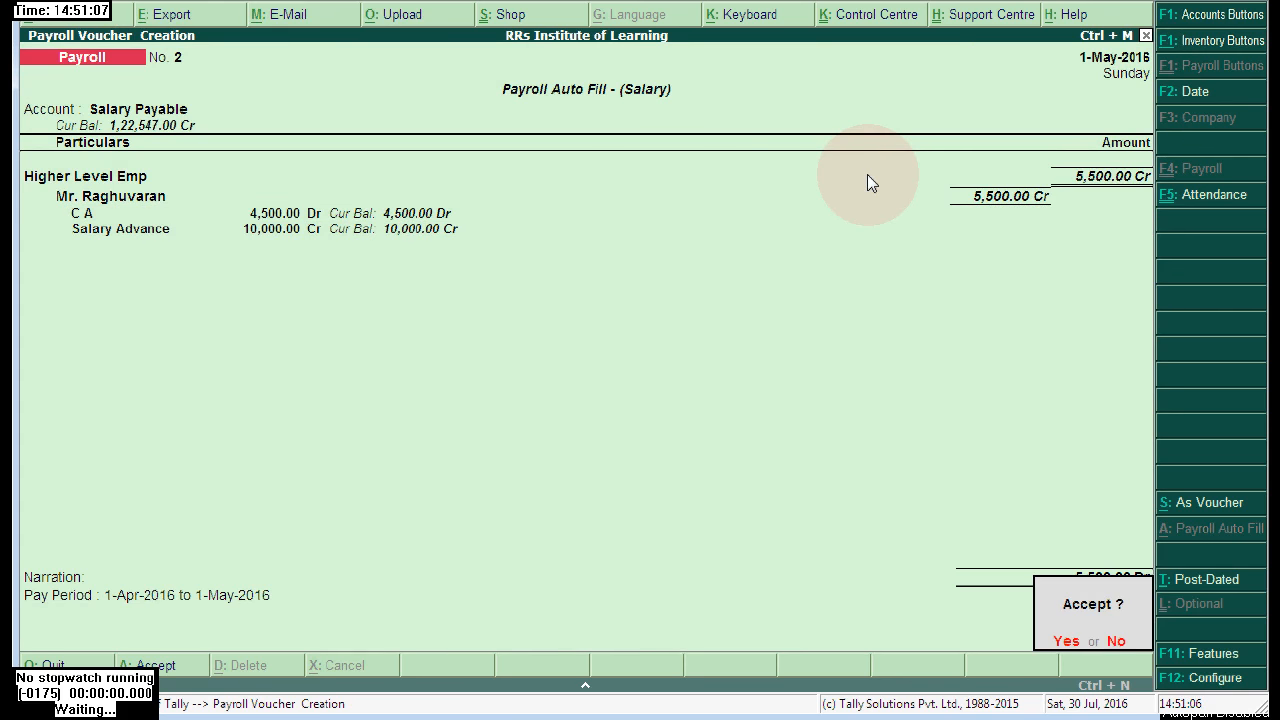
{"action": "key", "text": "Return"}
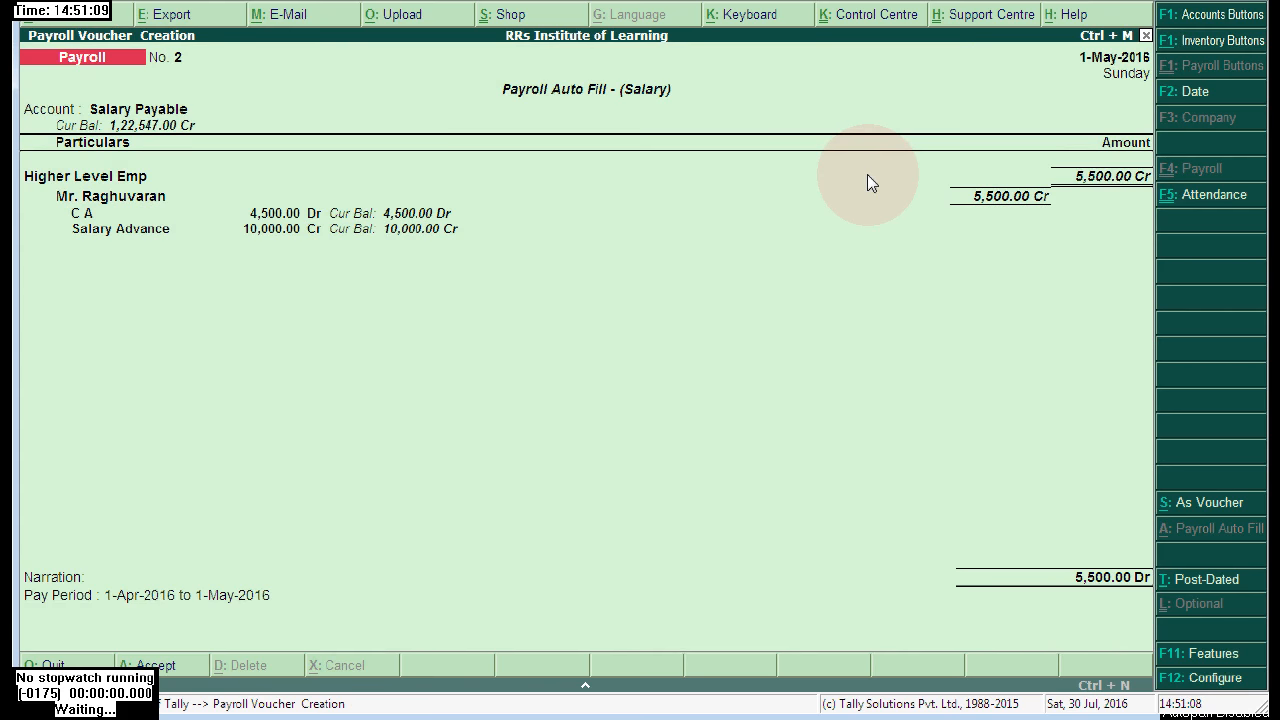
{"action": "key", "text": "Escape"}
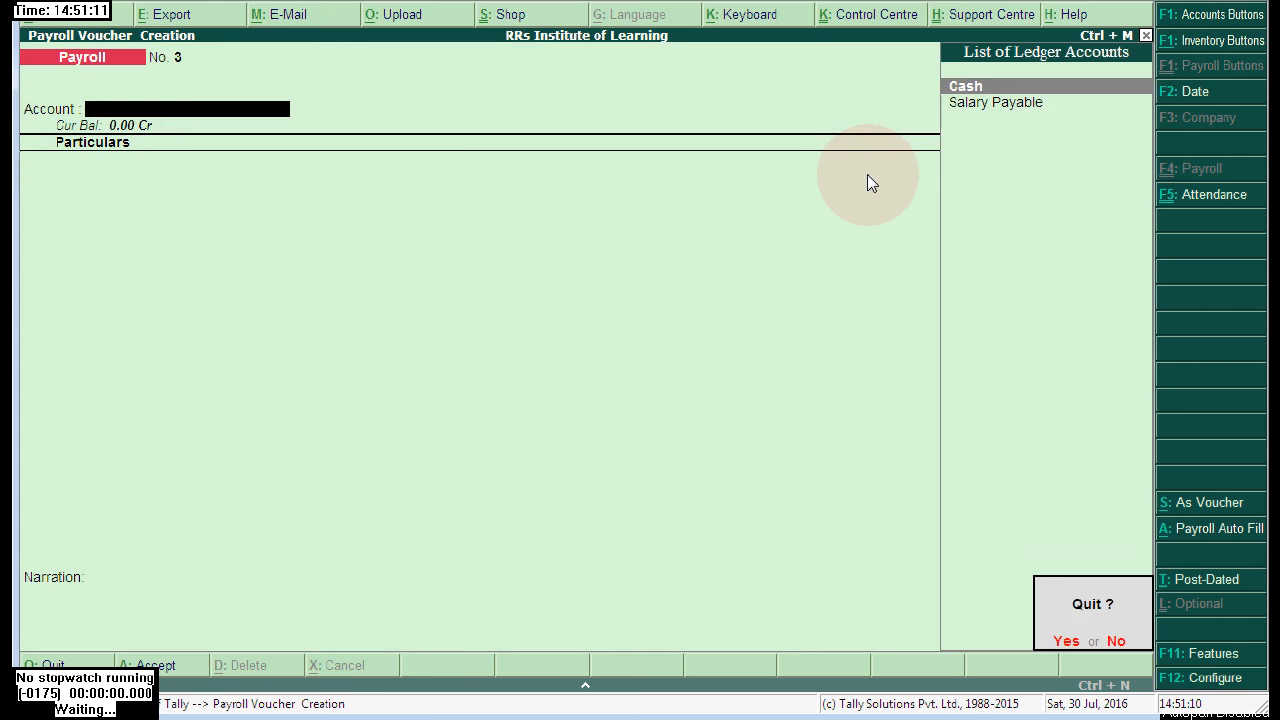
- Open the employee's May-2016 Single Pay Slip and select the 39,173.00 Income Tax on Salaries row
{"action": "key", "text": "Return"}
{"action": "key", "text": "Down"}
{"action": "key", "text": "Down"}
{"action": "key", "text": "Down"}
{"action": "key", "text": "Down"}
{"action": "key", "text": "Down"}
{"action": "key", "text": "Down"}
{"action": "key", "text": "Down"}
{"action": "key", "text": "Down"}
{"action": "key", "text": "Down"}
{"action": "key", "text": "Down"}
{"action": "key", "text": "Down"}
{"action": "key", "text": "Down"}
{"action": "key", "text": "Down"}
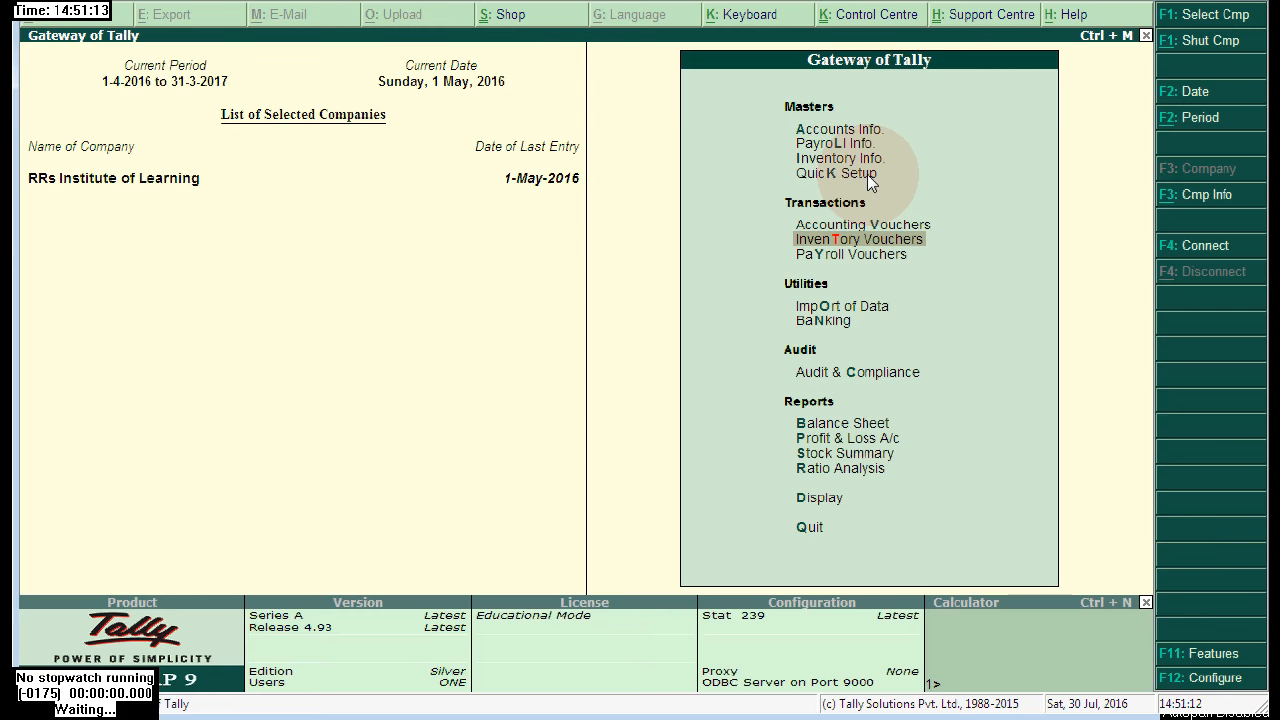
{"action": "key", "text": "Return"}
{"action": "key", "text": "Down"}
{"action": "key", "text": "Down"}
{"action": "key", "text": "Down"}
{"action": "key", "text": "Down"}
{"action": "key", "text": "Down"}
{"action": "key", "text": "Down"}
{"action": "key", "text": "Down"}
{"action": "key", "text": "Down"}
{"action": "key", "text": "Down"}
{"action": "key", "text": "Down"}
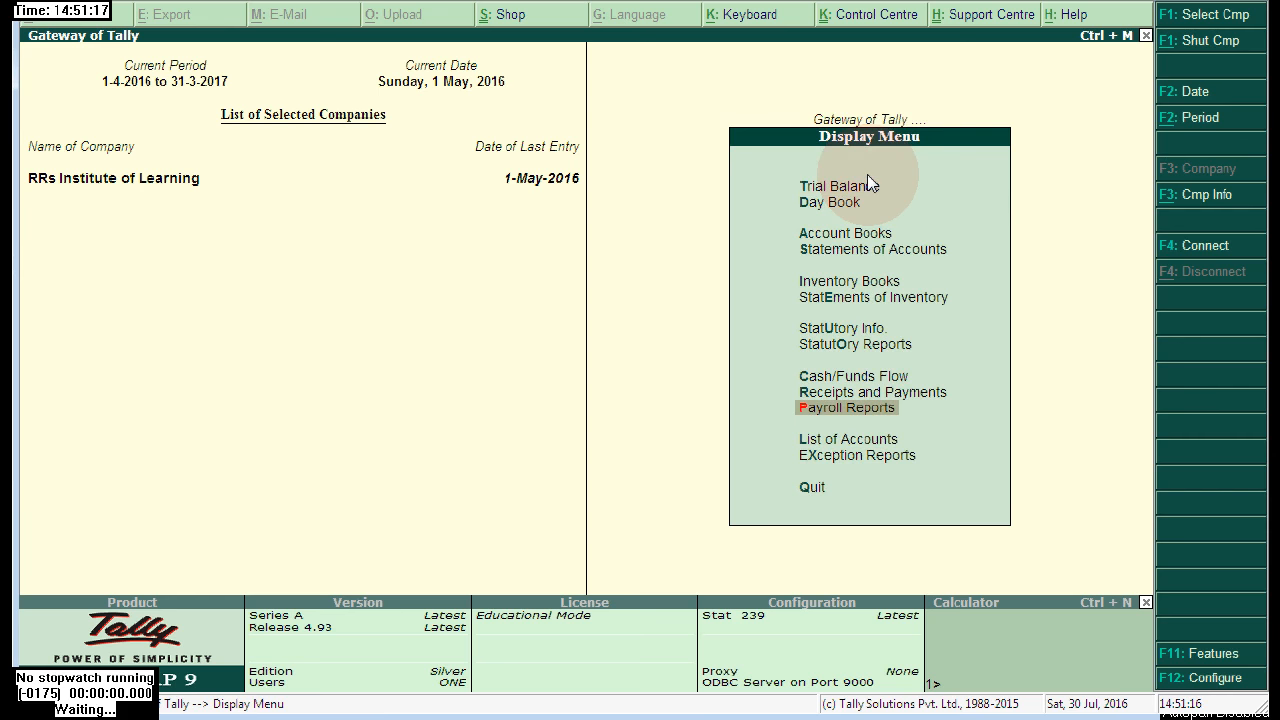
{"action": "key", "text": "Return"}
{"action": "key", "text": "Return"}
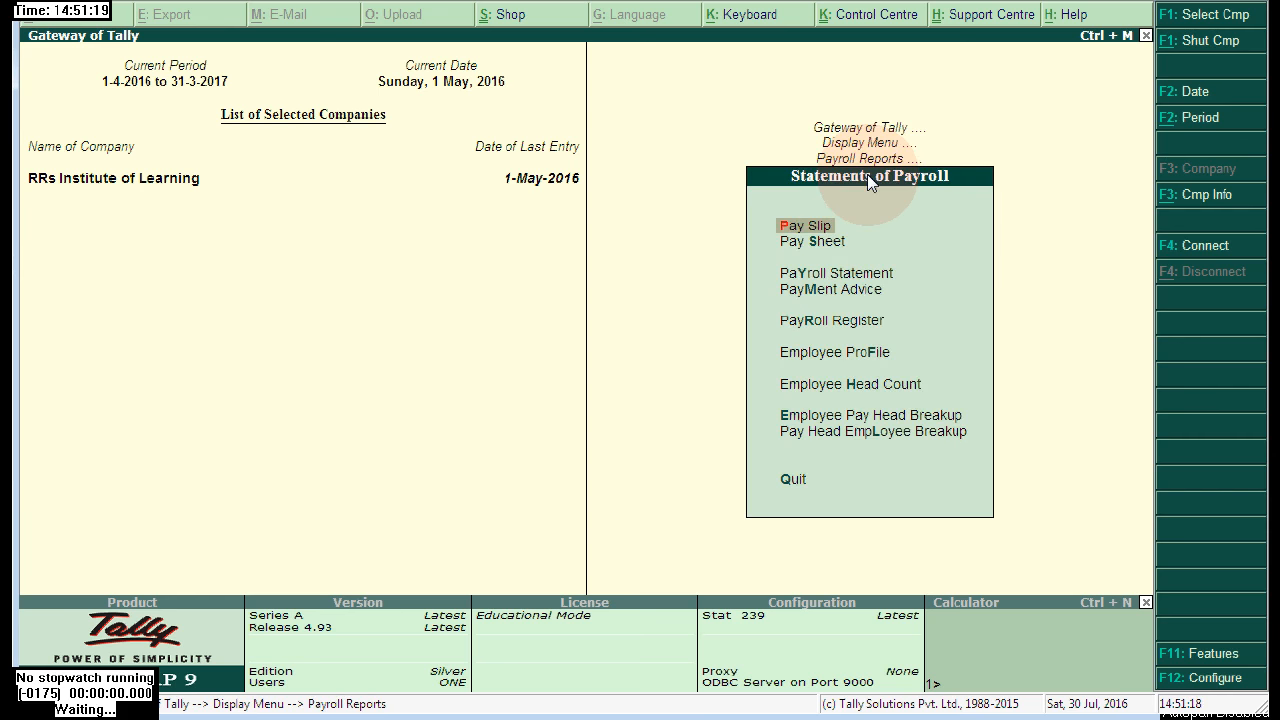
{"action": "key", "text": "Return"}
{"action": "key", "text": "Return"}
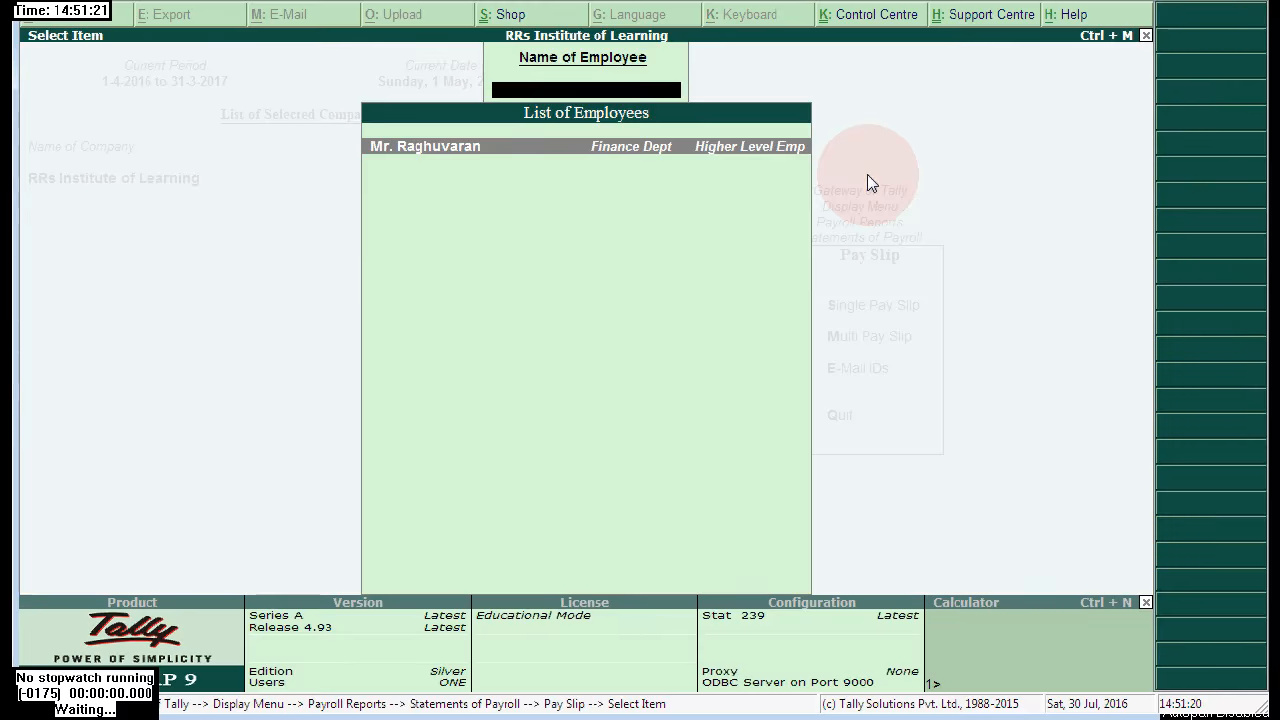
{"action": "key", "text": "Return"}
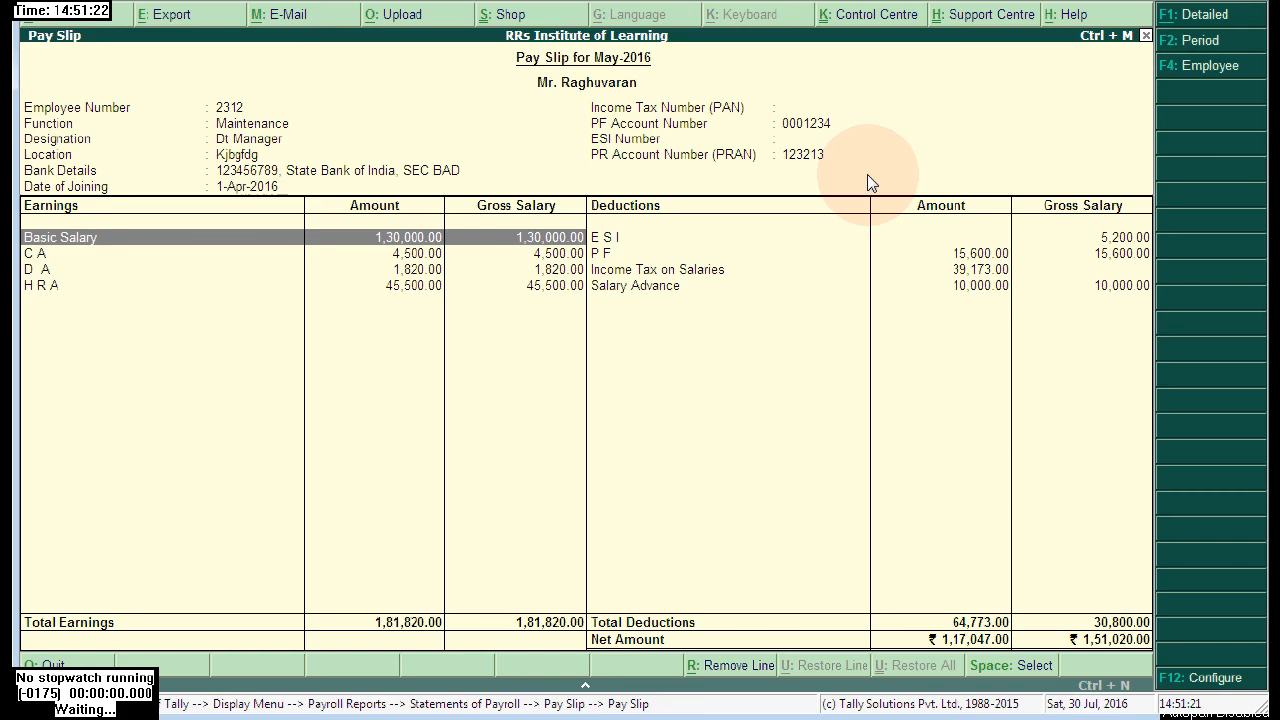
{"action": "left_click", "coordinate": [706, 276]}
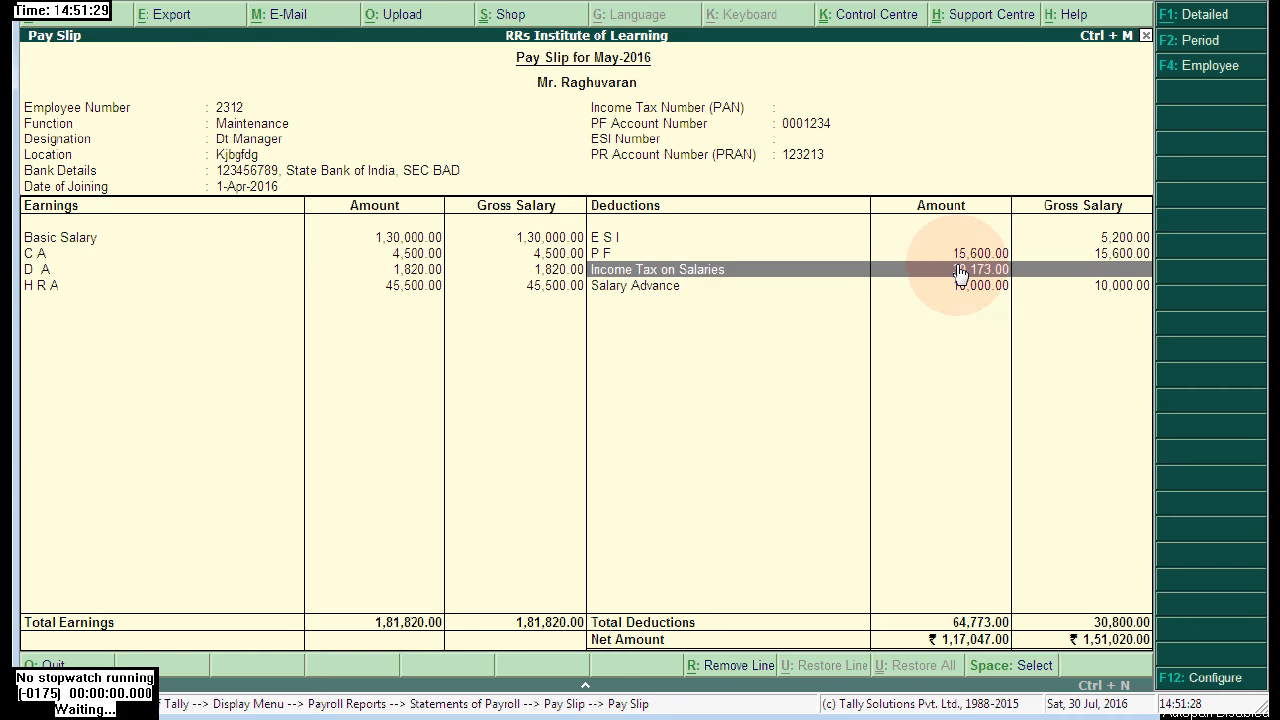
- Back out to the Gateway and open Display > Payroll Reports
{"action": "key", "text": "Escape"}
{"action": "key", "text": "Escape"}
{"action": "key", "text": "Escape"}
{"action": "key", "text": "Escape"}
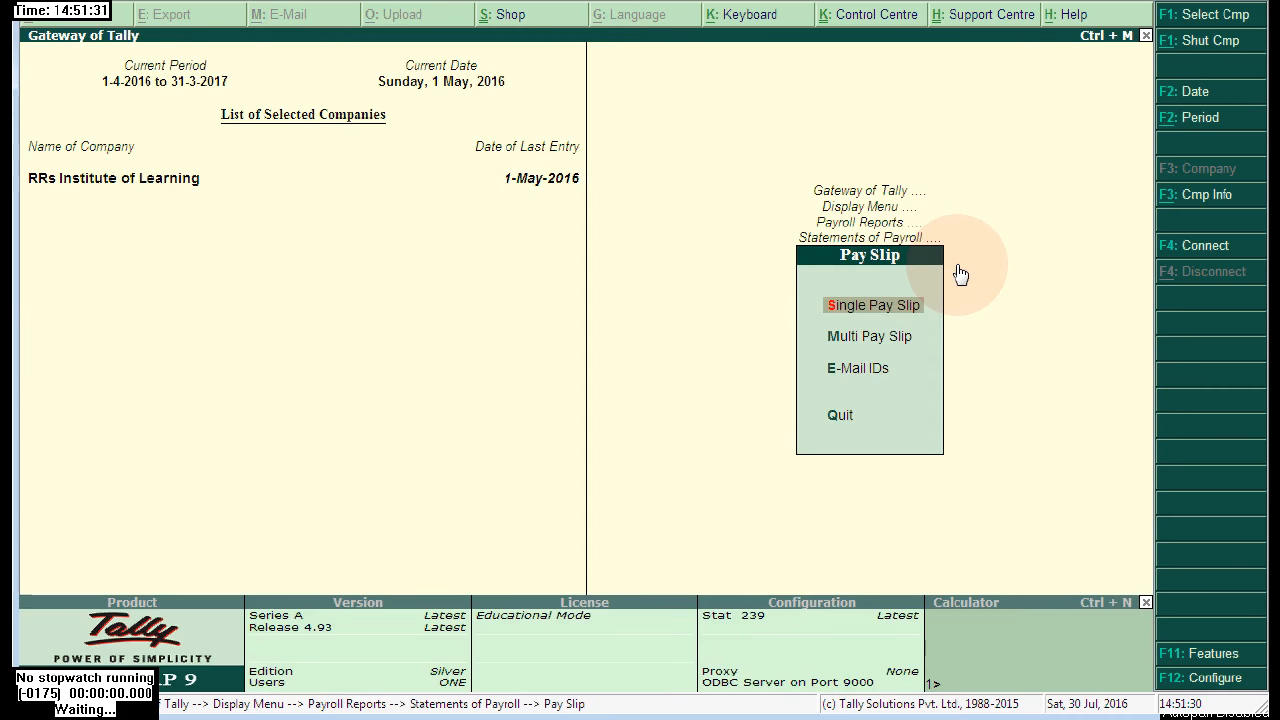
{"action": "key", "text": "Escape"}
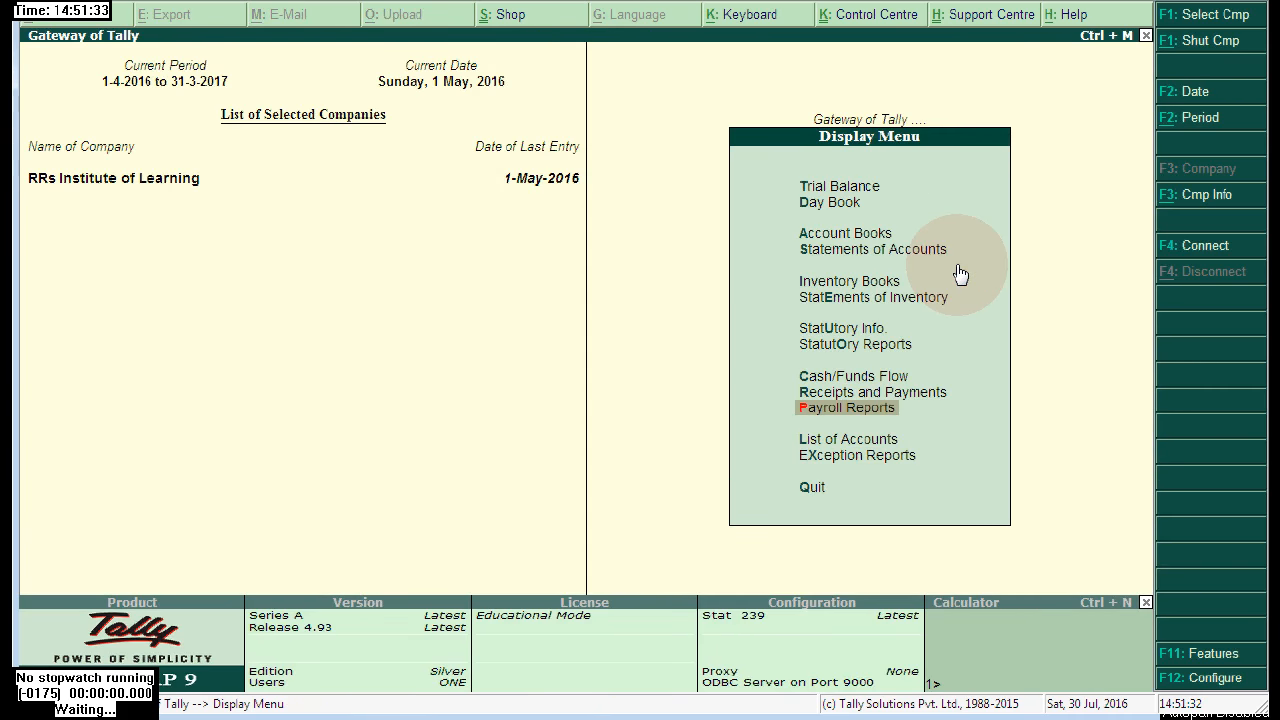
{"action": "key", "text": "Escape"}
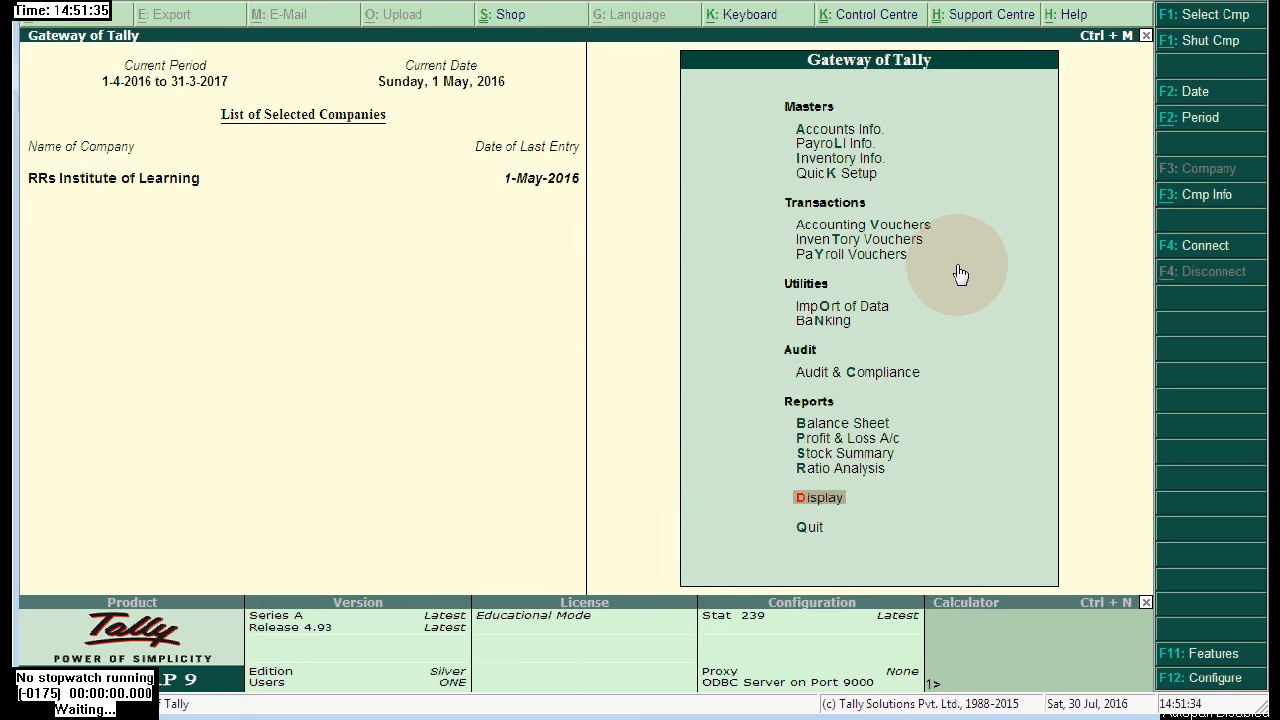
{"action": "key", "text": "Return"}
{"action": "key", "text": "Down"}
{"action": "key", "text": "Up"}
{"action": "key", "text": "Up"}
{"action": "key", "text": "Up"}
{"action": "key", "text": "Up"}
{"action": "key", "text": "Up"}
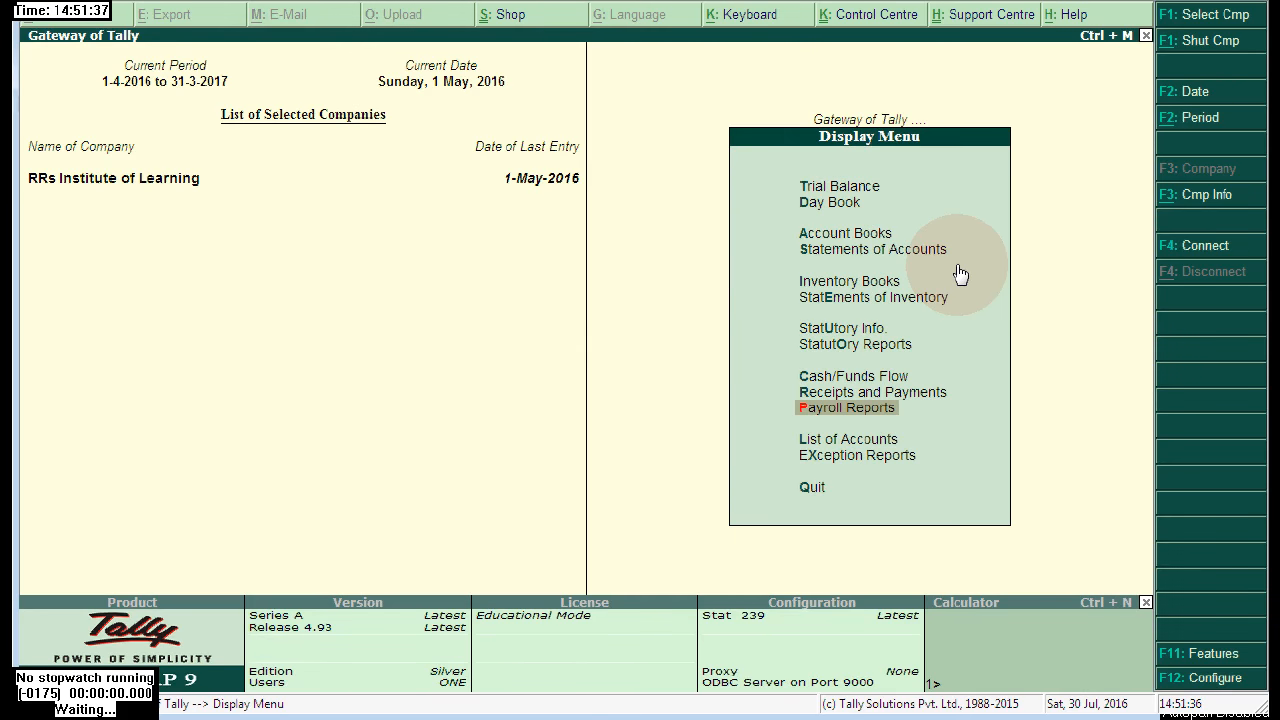
{"action": "key", "text": "Return"}
- Review the Income Tax Computation: total tax 3,91,407.00, 39,173.00 deducted, 35,224.00 monthly from June
{"action": "key", "text": "Down"}
{"action": "key", "text": "Down"}
{"action": "key", "text": "Down"}
{"action": "key", "text": "Down"}
{"action": "key", "text": "s"}
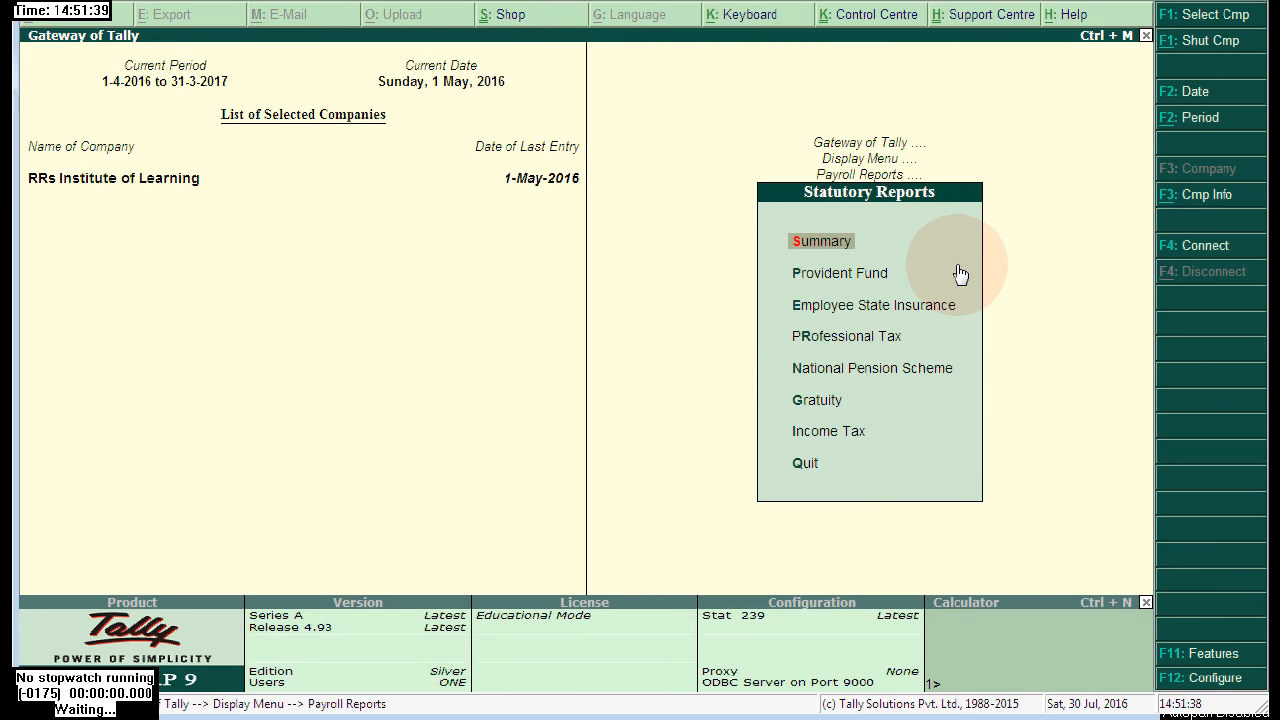
{"action": "key", "text": "Down"}
{"action": "key", "text": "Down"}
{"action": "key", "text": "Up"}
{"action": "key", "text": "Up"}
{"action": "key", "text": "Down"}
{"action": "key", "text": "Down"}
{"action": "key", "text": "Down"}
{"action": "key", "text": "Down"}
{"action": "key", "text": "Down"}
{"action": "key", "text": "Down"}
{"action": "key", "text": "Down"}
{"action": "key", "text": "Up"}
{"action": "key", "text": "Return"}
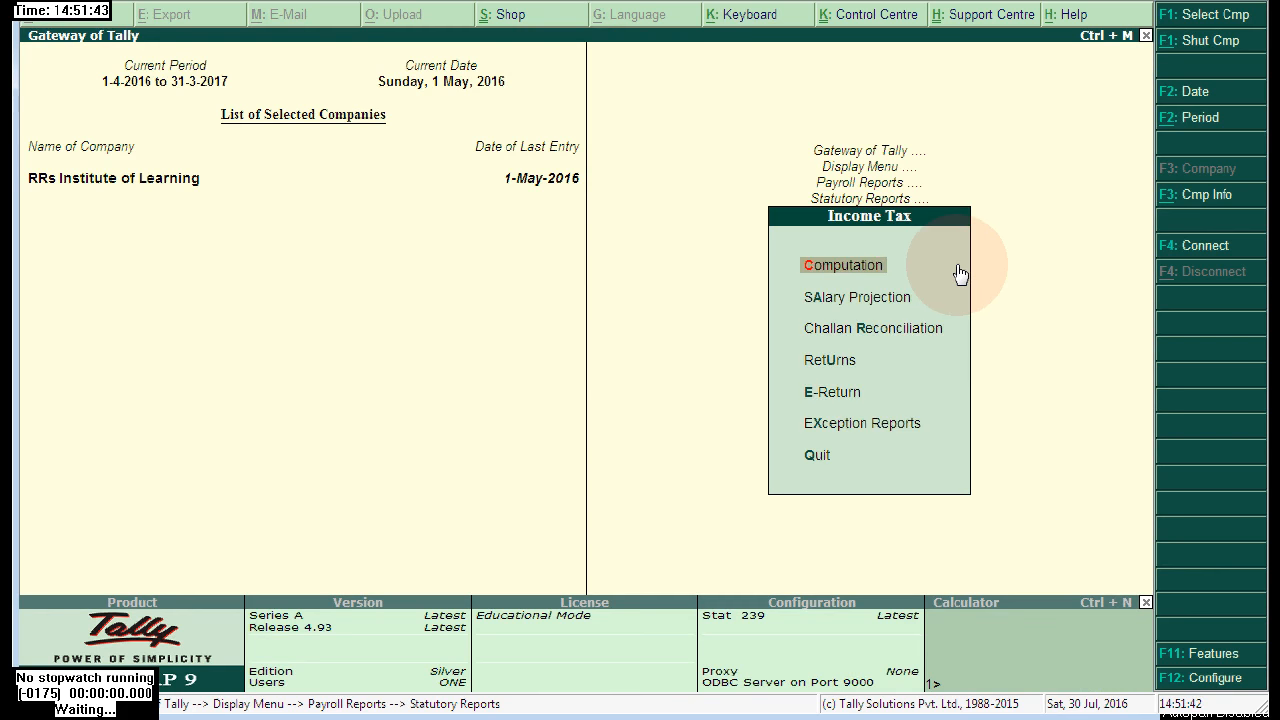
{"action": "key", "text": "Return"}
{"action": "key", "text": "Return"}
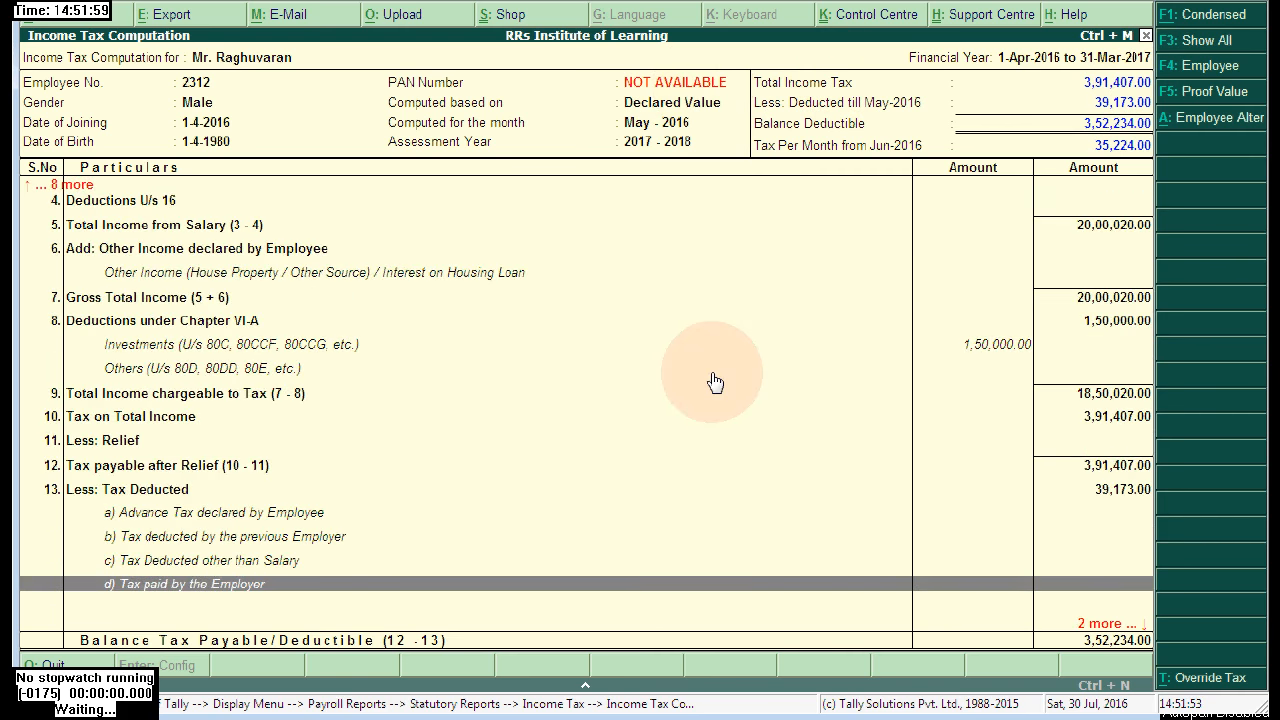
{"action": "key", "text": "Down"}
{"action": "key", "text": "Down"}
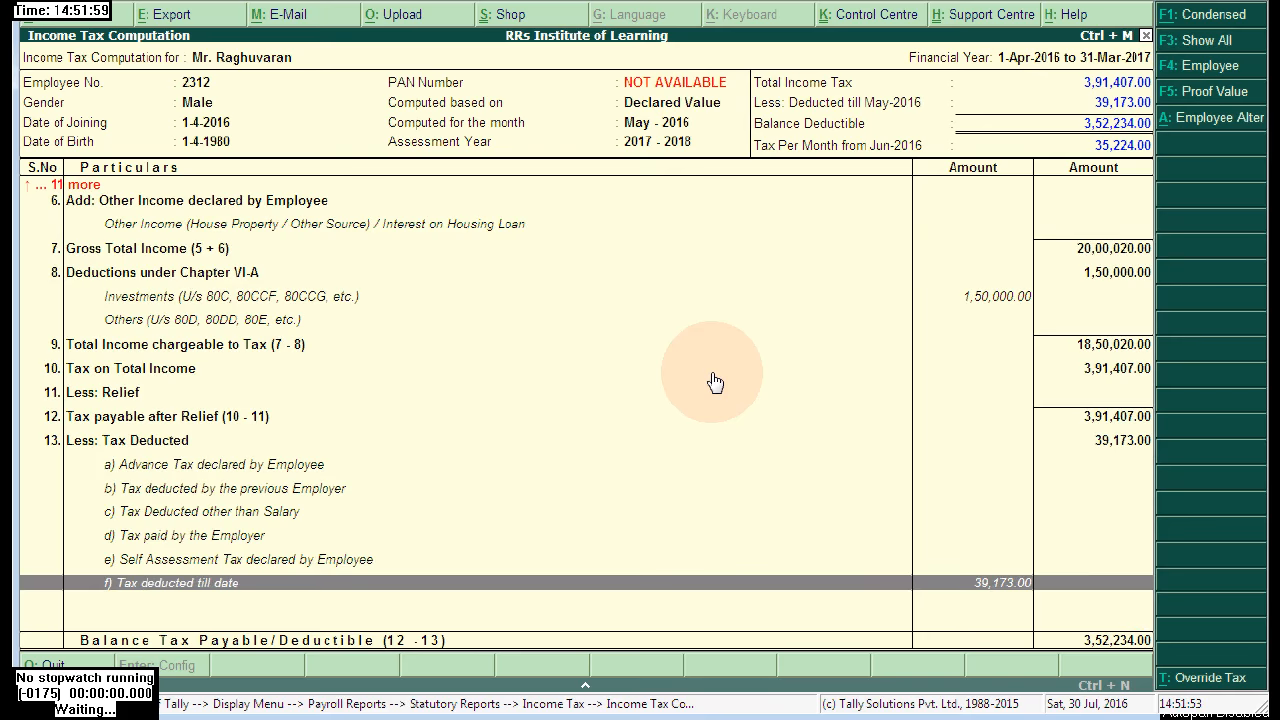
{"action": "key", "text": "Up"}
{"action": "key", "text": "Up"}
{"action": "key", "text": "Page_Up"}
{"action": "key", "text": "Page_Up"}
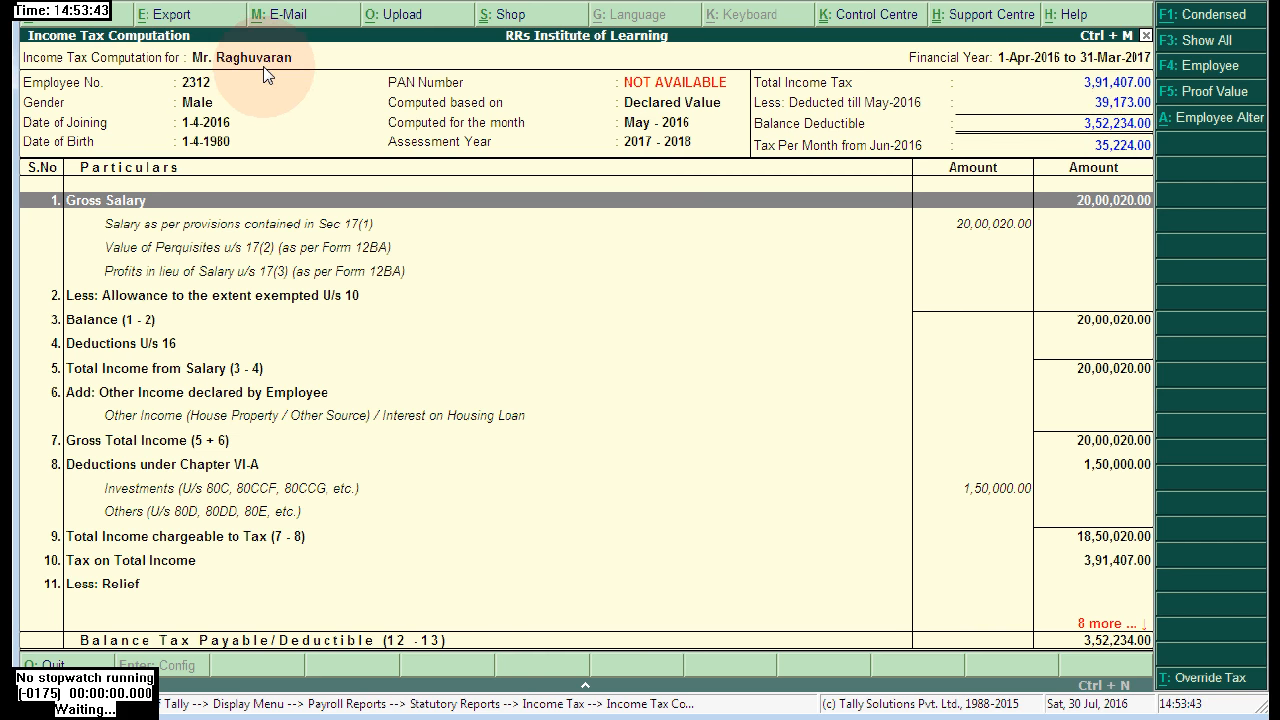
- Return to the Gateway and open the employee's master for alteration under Payroll Info > Employees
{"action": "key", "text": "Escape"}
{"action": "key", "text": "Escape"}
{"action": "key", "text": "Escape"}
{"action": "key", "text": "Escape"}
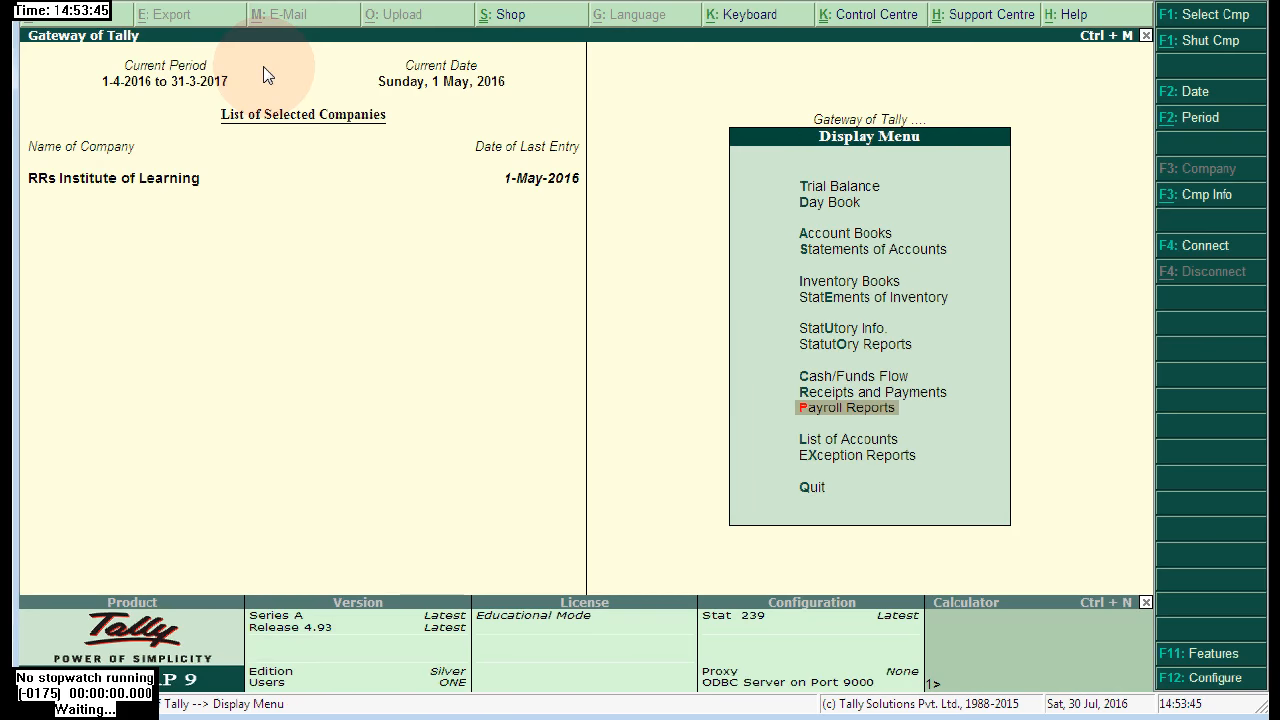
{"action": "key", "text": "Escape"}
{"action": "key", "text": "Up"}
{"action": "key", "text": "Down"}
{"action": "key", "text": "Down"}
{"action": "key", "text": "Down"}
{"action": "key", "text": "Down"}
{"action": "key", "text": "Return"}
{"action": "key", "text": "Down"}
{"action": "key", "text": "Down"}
{"action": "key", "text": "Return"}
{"action": "key", "text": "Down"}
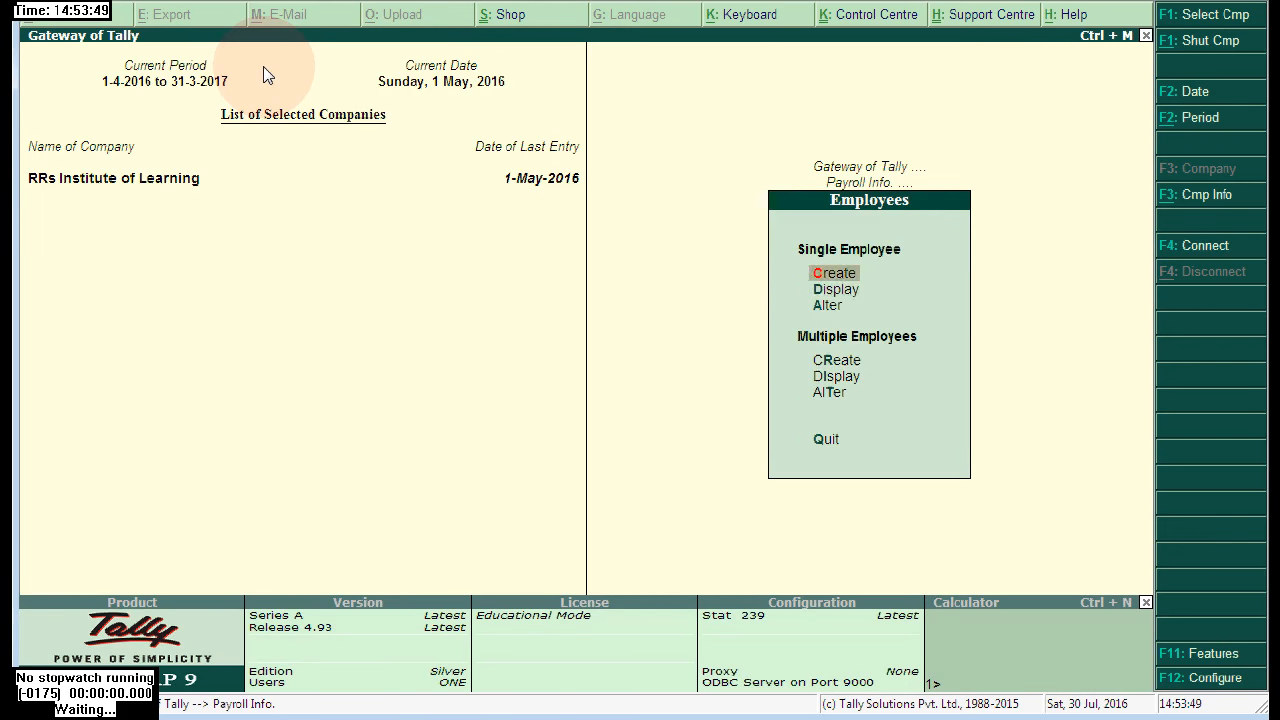
{"action": "key", "text": "Down"}
{"action": "key", "text": "Return"}
{"action": "key", "text": "Return"}
{"action": "key", "text": "Return"}
{"action": "key", "text": "Return"}
{"action": "key", "text": "Return"}
{"action": "key", "text": "Return"}
{"action": "key", "text": "Return"}
{"action": "key", "text": "Return"}
{"action": "key", "text": "Return"}
{"action": "key", "text": "Return"}
{"action": "key", "text": "Return"}
{"action": "key", "text": "Return"}
{"action": "key", "text": "Return"}
{"action": "key", "text": "Return"}
{"action": "key", "text": "Return"}
{"action": "key", "text": "Return"}
{"action": "key", "text": "Return"}
{"action": "key", "text": "Return"}
{"action": "key", "text": "Return"}
{"action": "key", "text": "Return"}
{"action": "key", "text": "Return"}
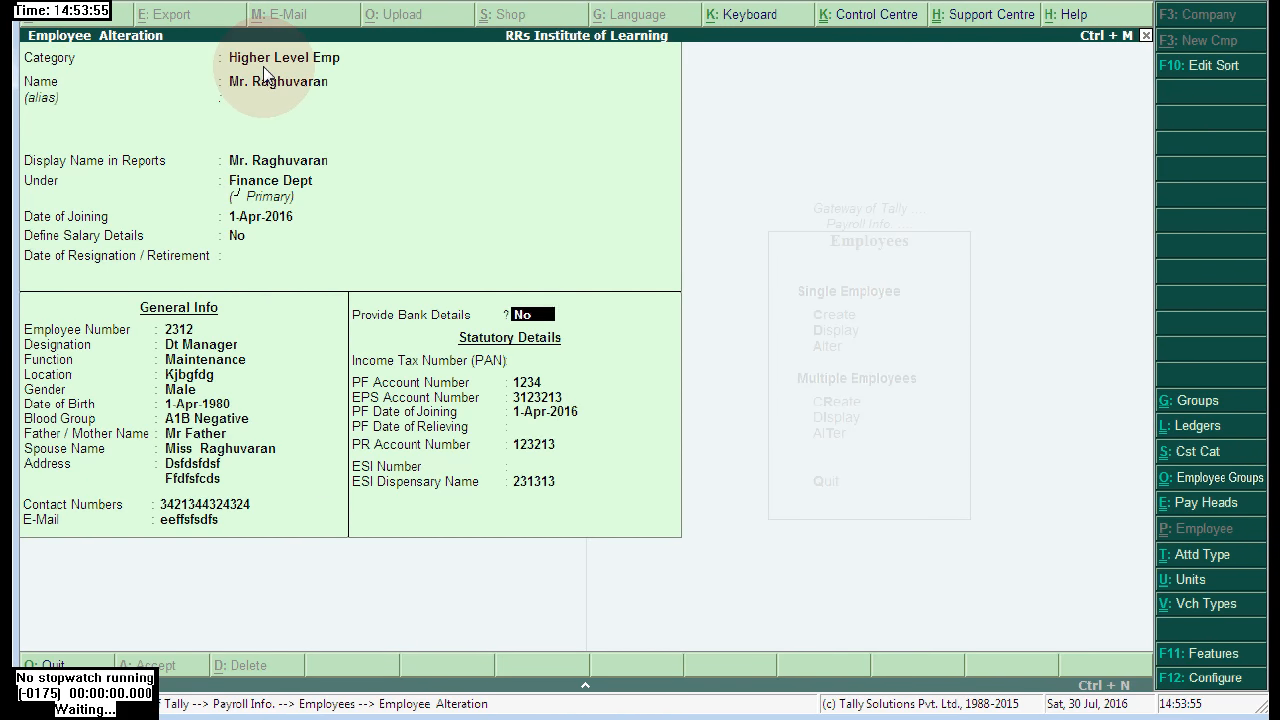
- Enter the employee's PAN in the Income Tax Number (PAN) field and reach the save prompt
{"action": "key", "text": "Return"}
{"action": "key", "text": "Return"}
{"action": "key", "text": "Up"}
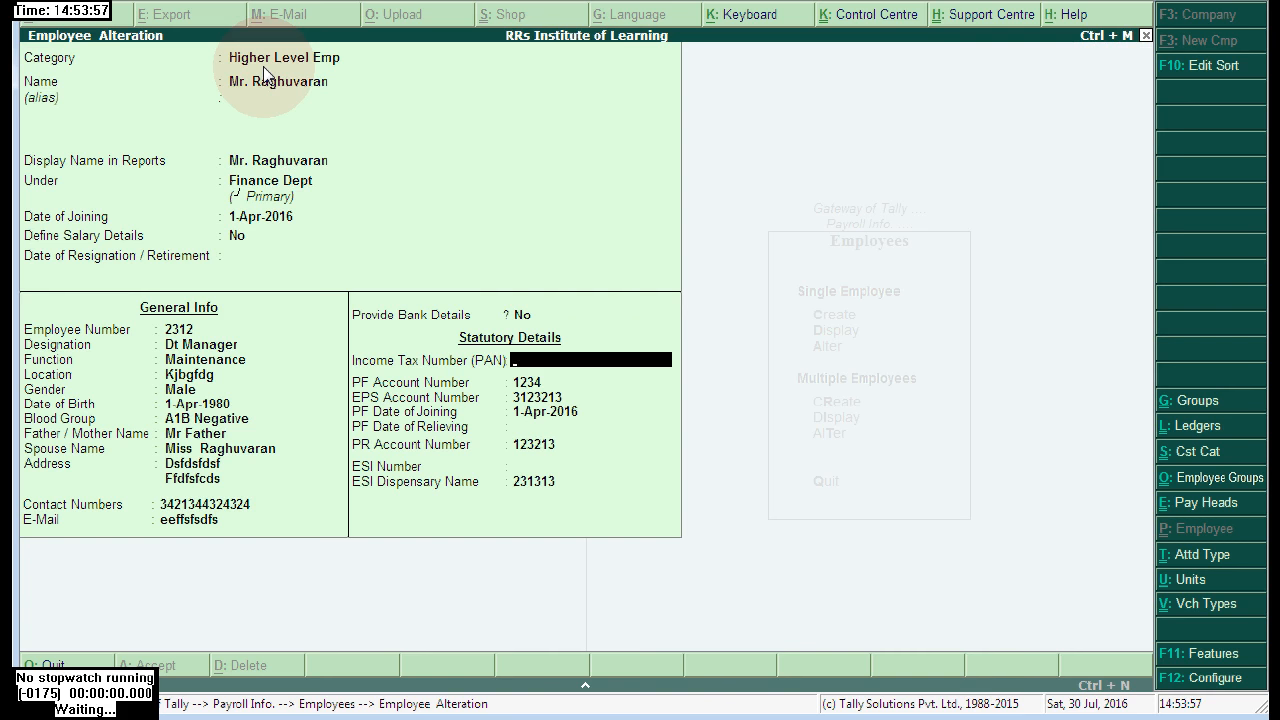
{"action": "type", "text": "AAAAA8888"}
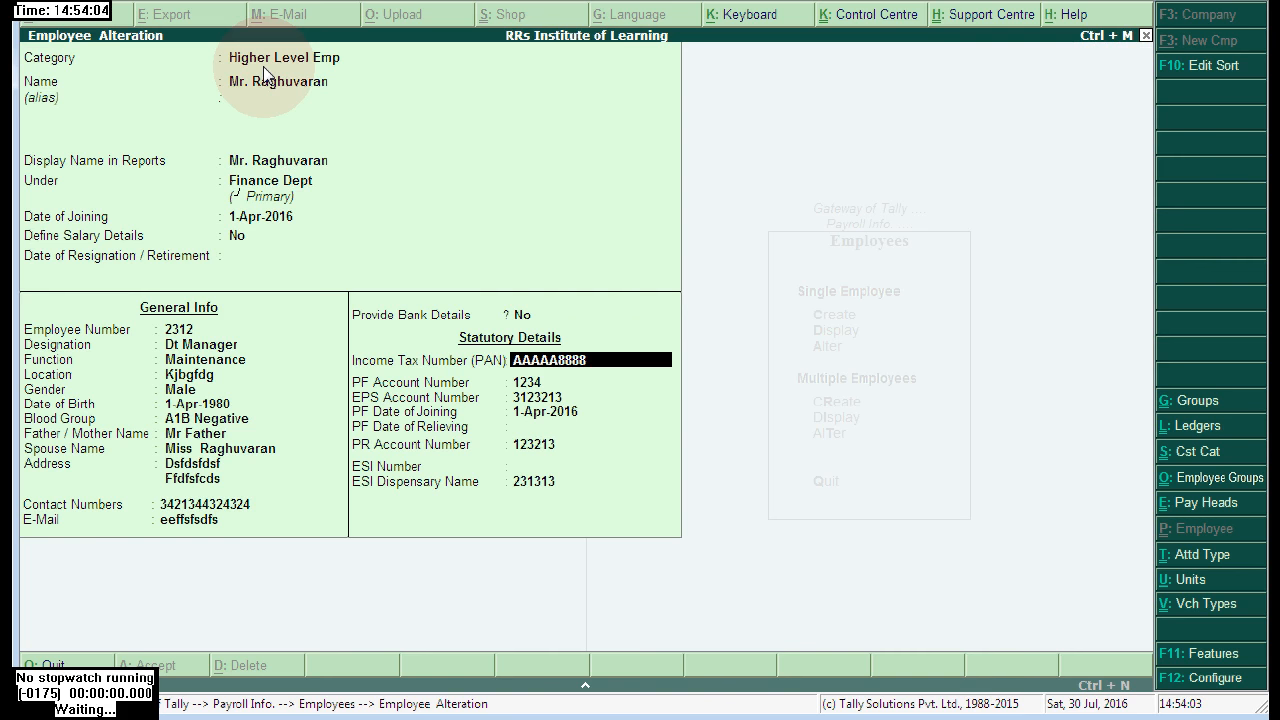
{"action": "type", "text": "A"}
{"action": "key", "text": "Return"}
{"action": "key", "text": "Return"}
{"action": "key", "text": "Return"}
{"action": "key", "text": "Return"}
{"action": "key", "text": "Return"}
{"action": "key", "text": "Return"}
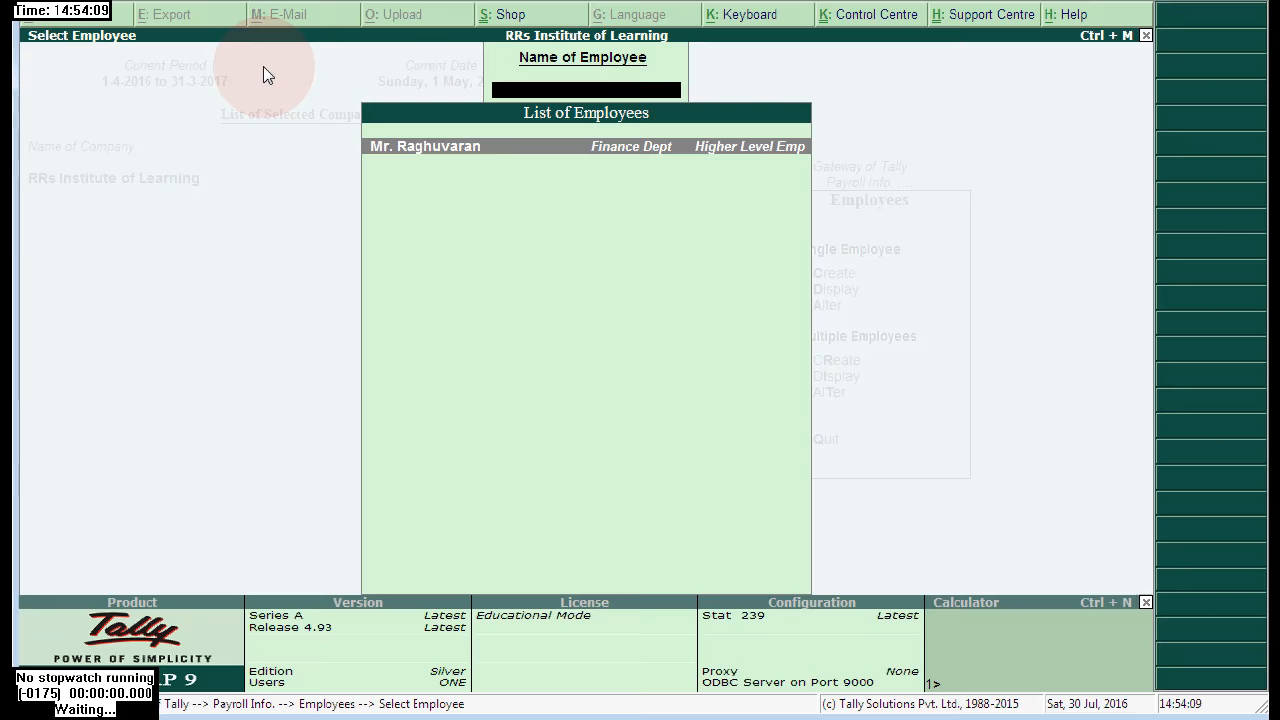
- Save the employee master and reopen the Income Tax Computation, now listing the PAN (total tax 3,91,407.00)
{"action": "key", "text": "Escape"}
{"action": "key", "text": "Escape"}
{"action": "key", "text": "Escape"}
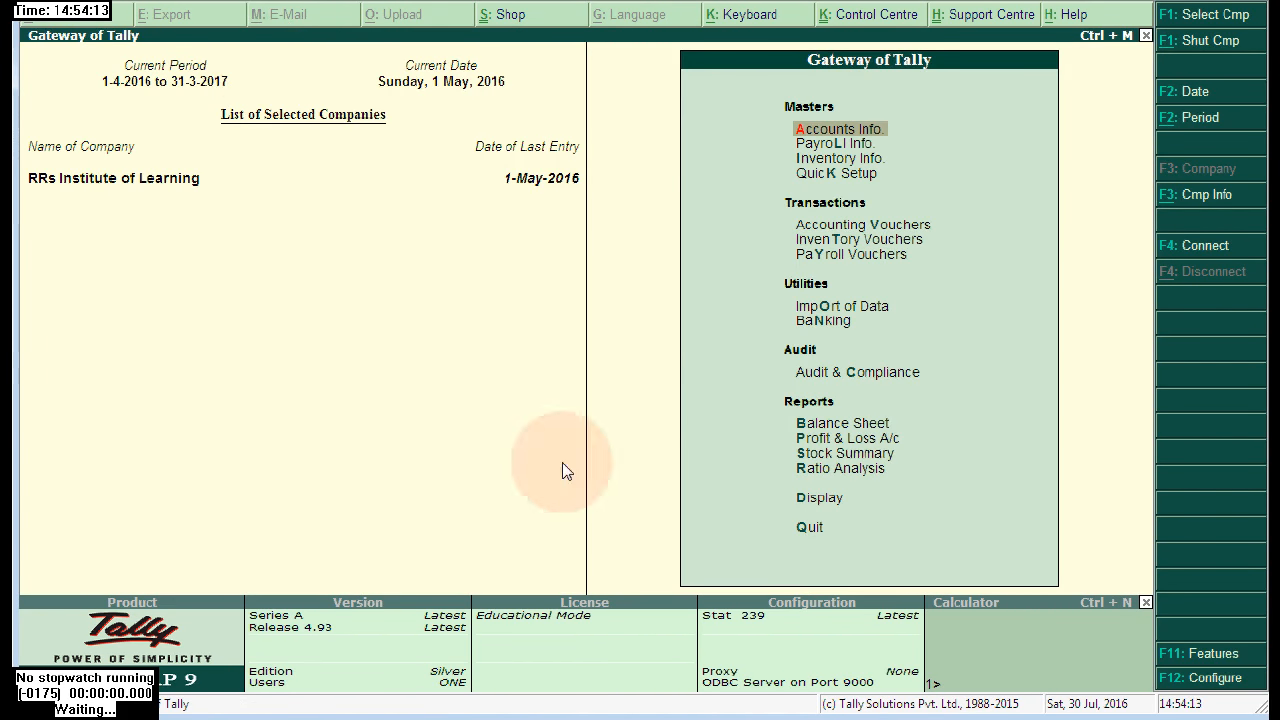
{"action": "left_click", "coordinate": [802, 503]}
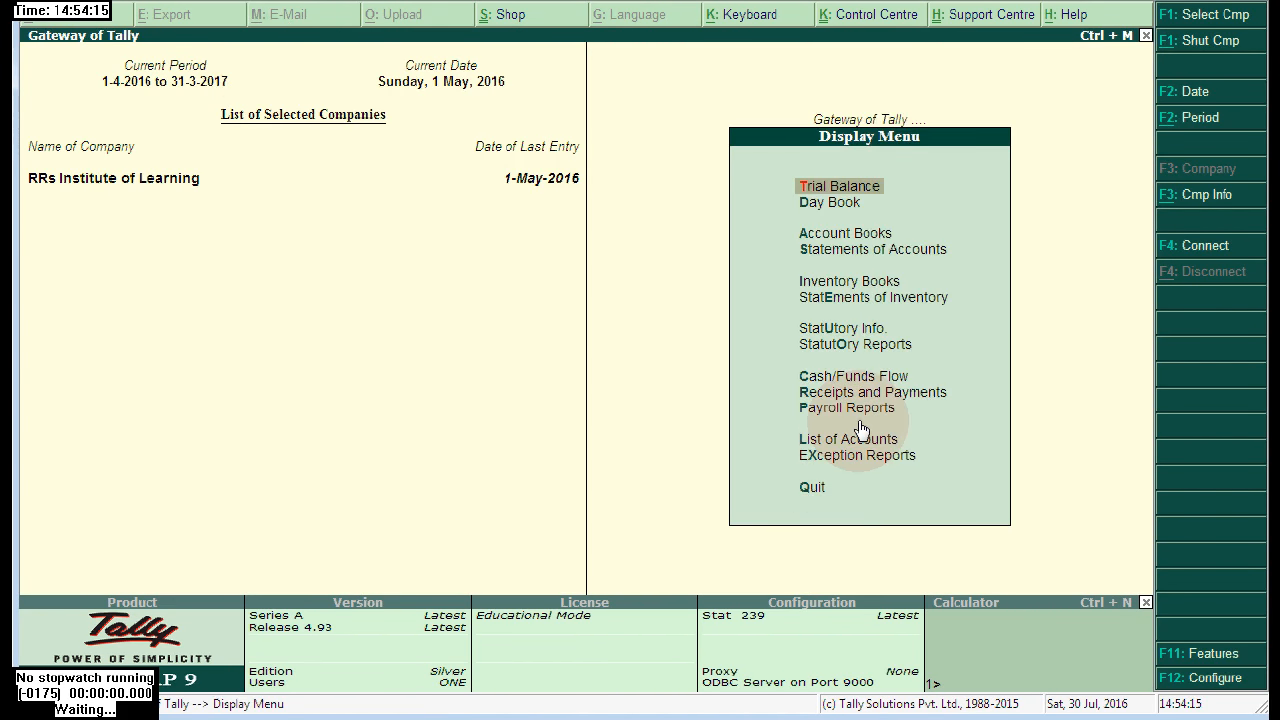
{"action": "left_click", "coordinate": [847, 410]}
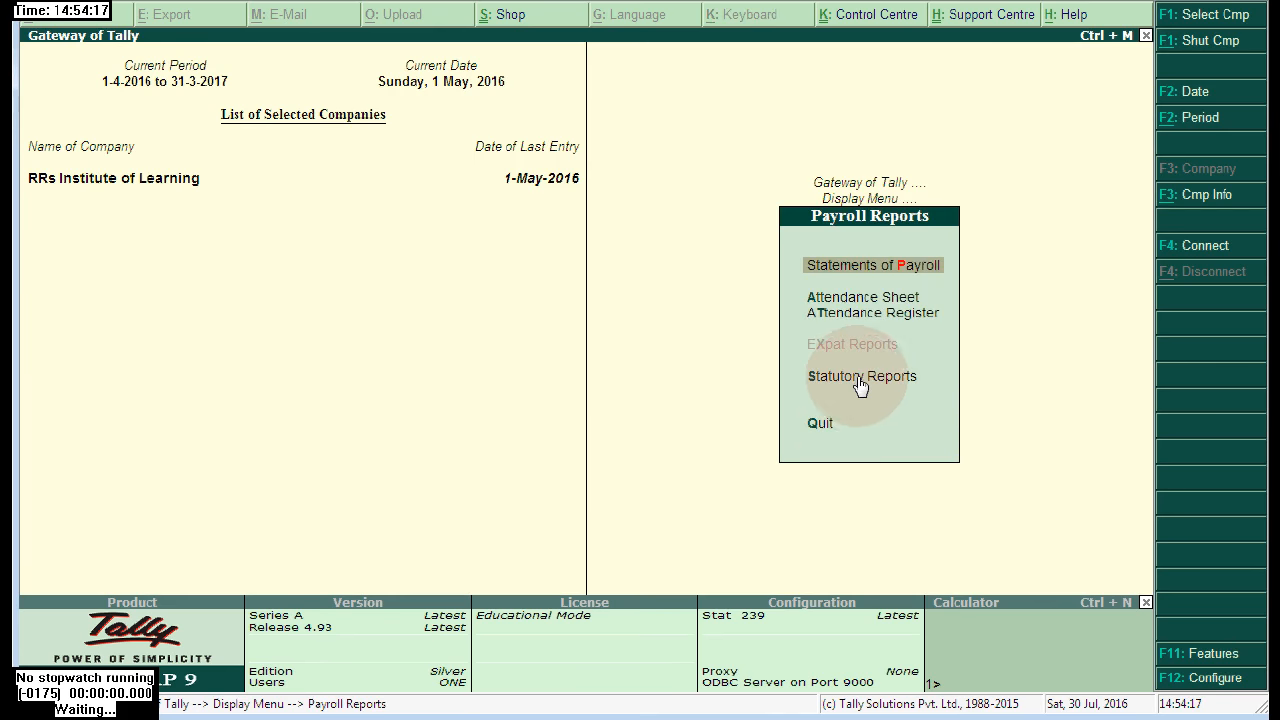
{"action": "left_click", "coordinate": [857, 380]}
{"action": "left_click", "coordinate": [826, 433]}
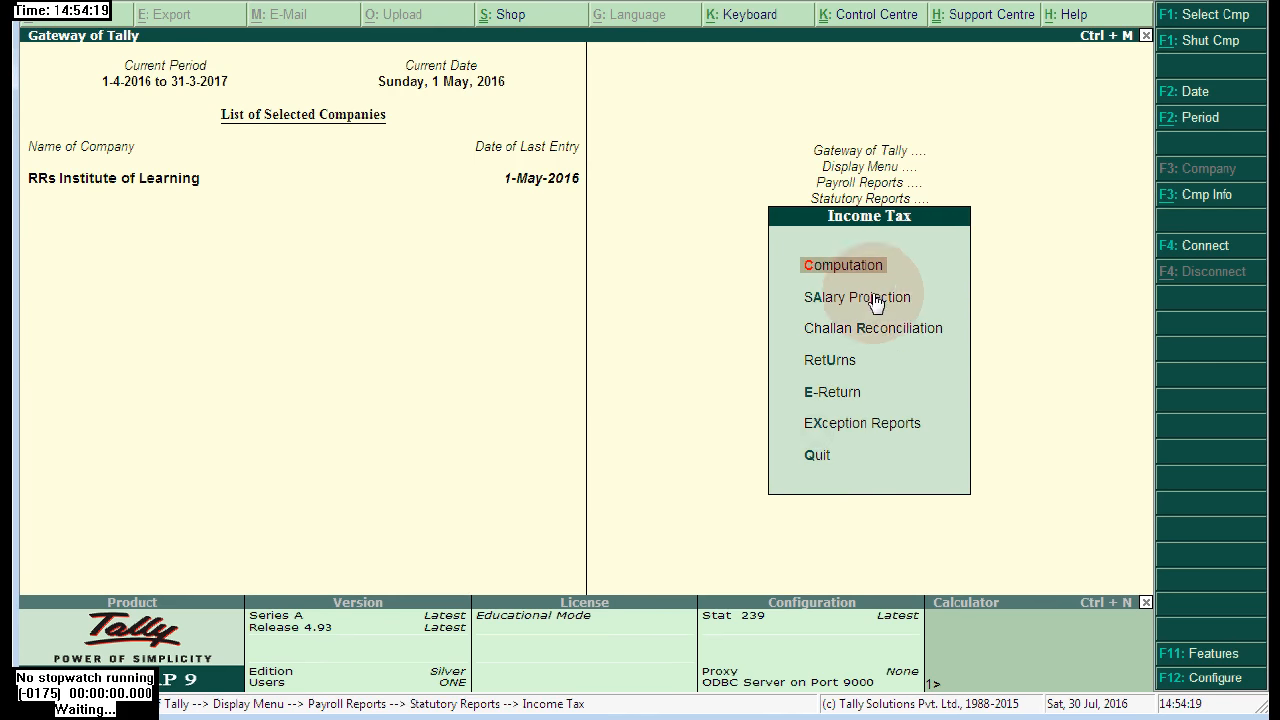
{"action": "left_click", "coordinate": [850, 268]}
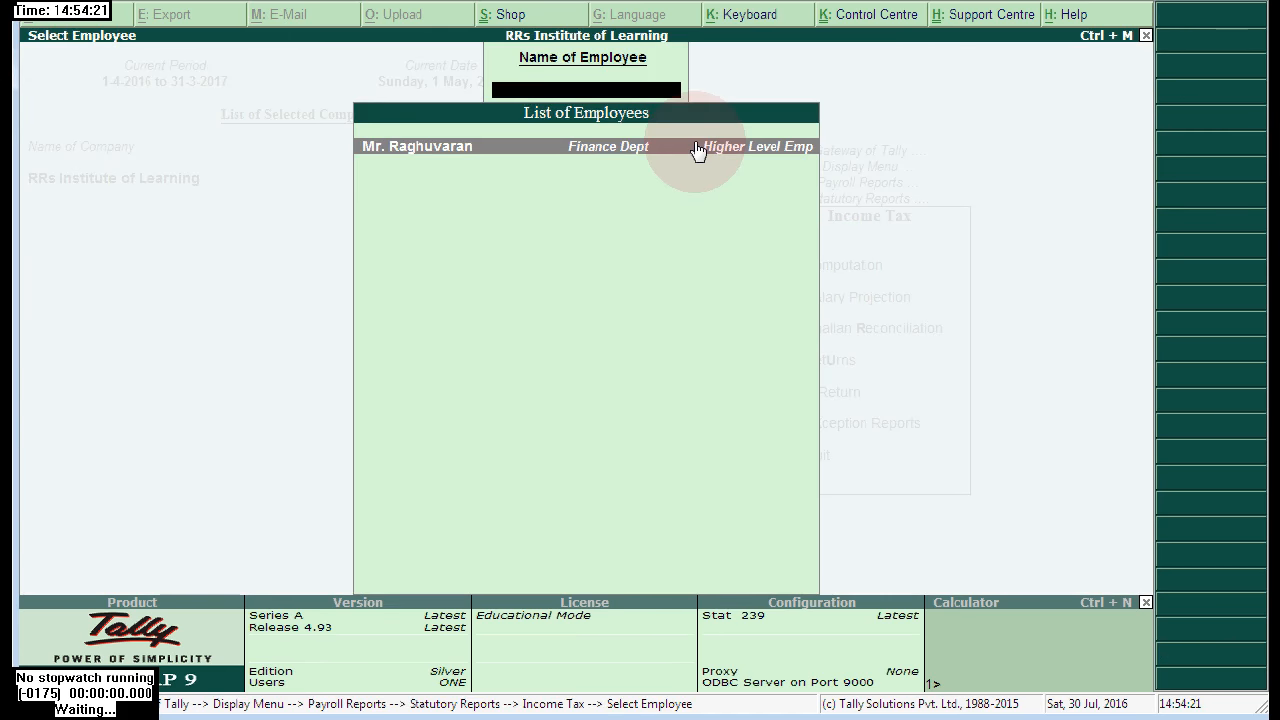
{"action": "left_click", "coordinate": [630, 146]}
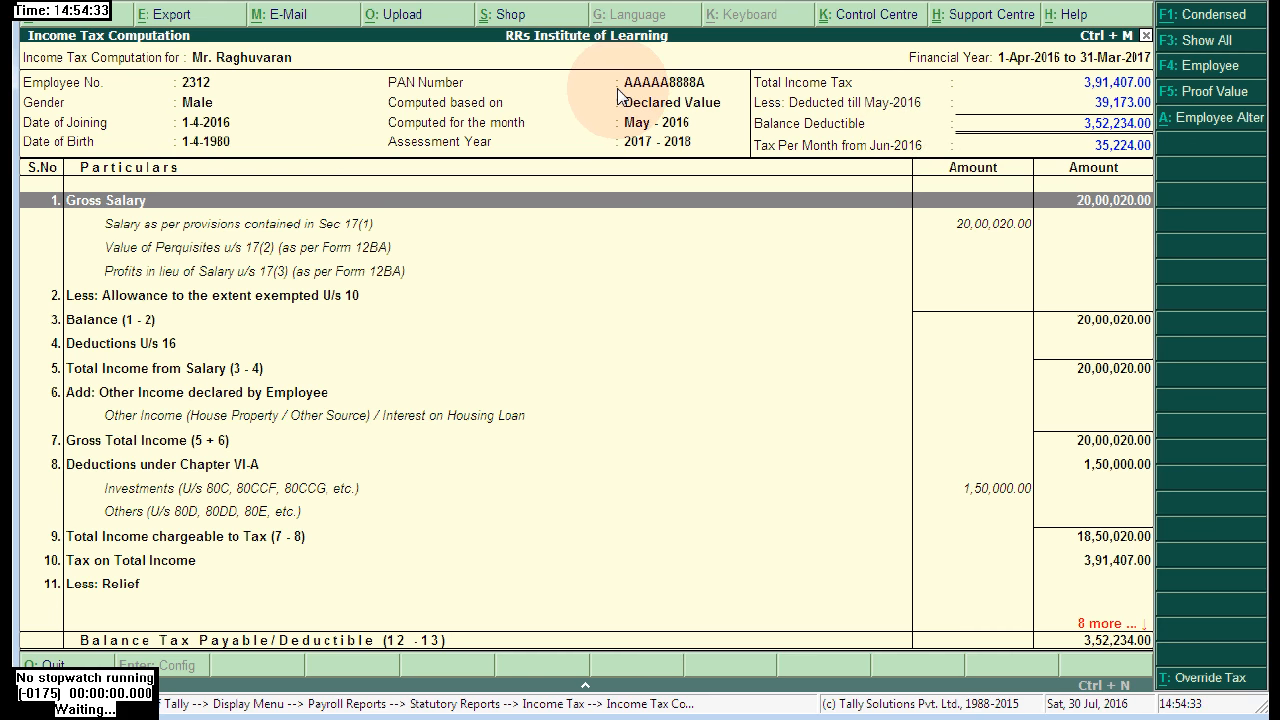
{"action": "left_click", "coordinate": [468, 494]}
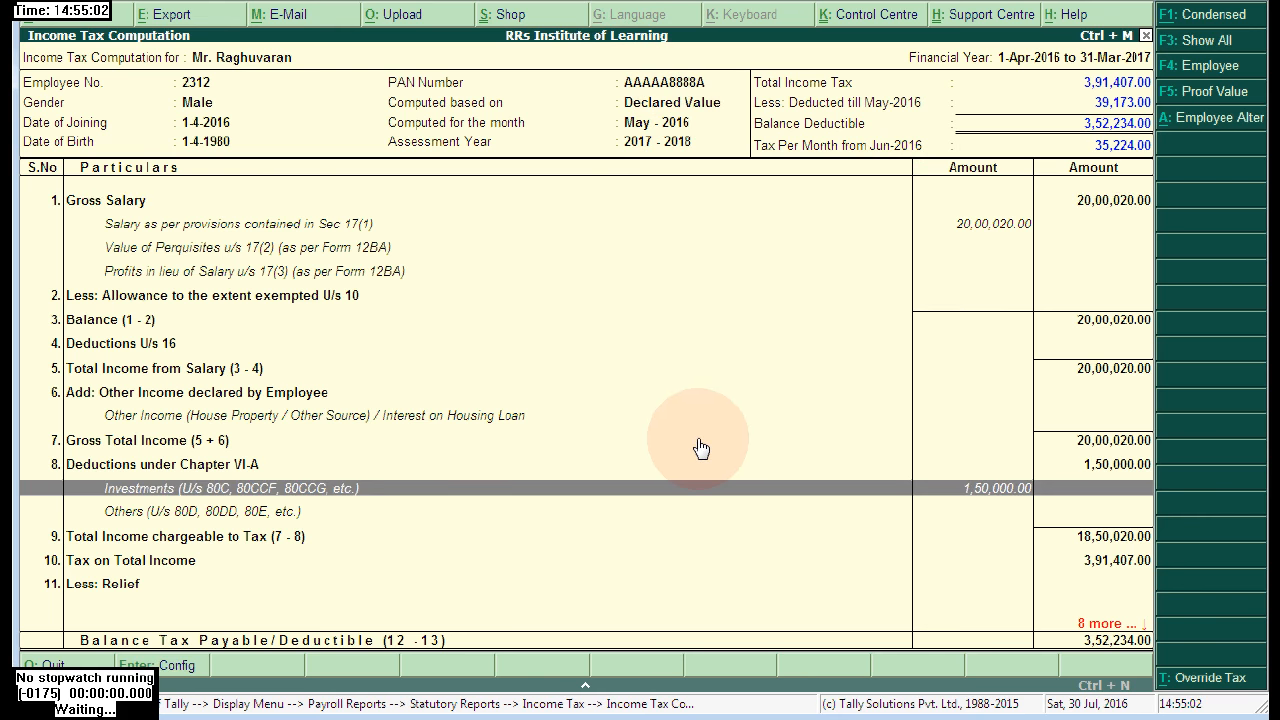
- Open the employee's May-2016 single pay slip and bring up its print options (10 x 7.50 inches, one copy)
{"action": "key", "text": "Escape"}
{"action": "key", "text": "Escape"}
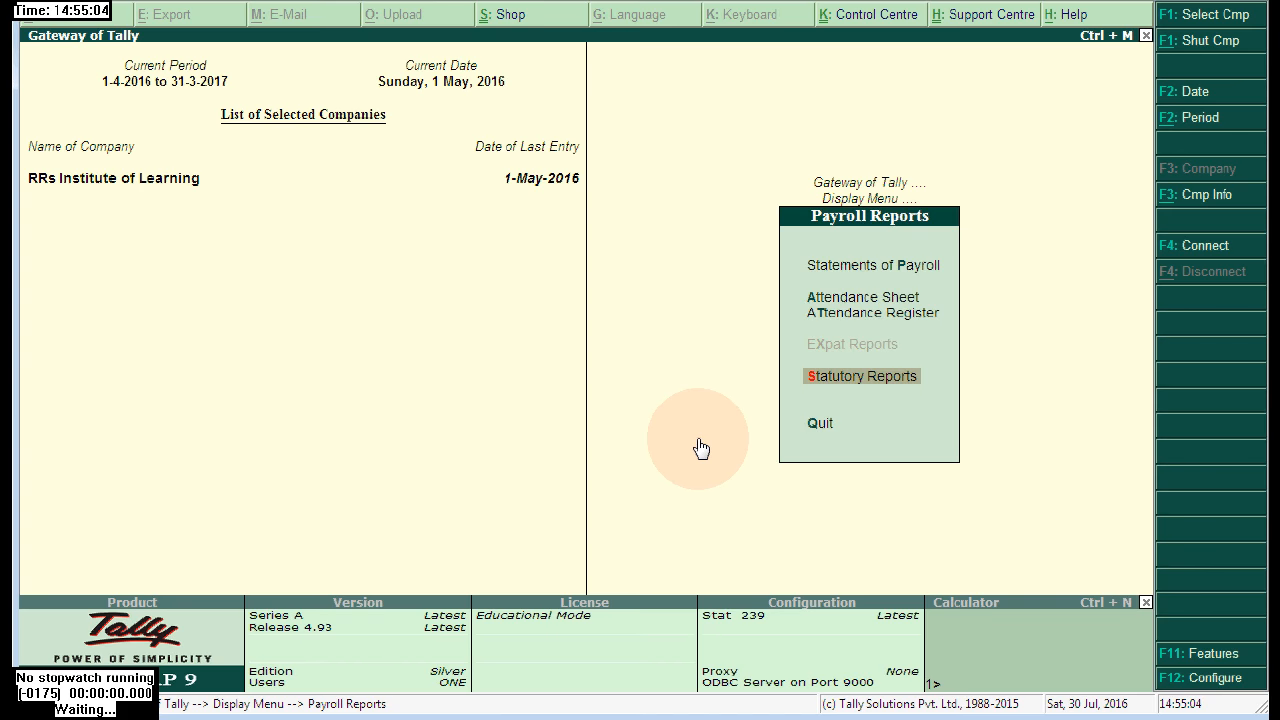
{"action": "key", "text": "Up"}
{"action": "key", "text": "Up"}
{"action": "key", "text": "Up"}
{"action": "key", "text": "Return"}
{"action": "key", "text": "Return"}
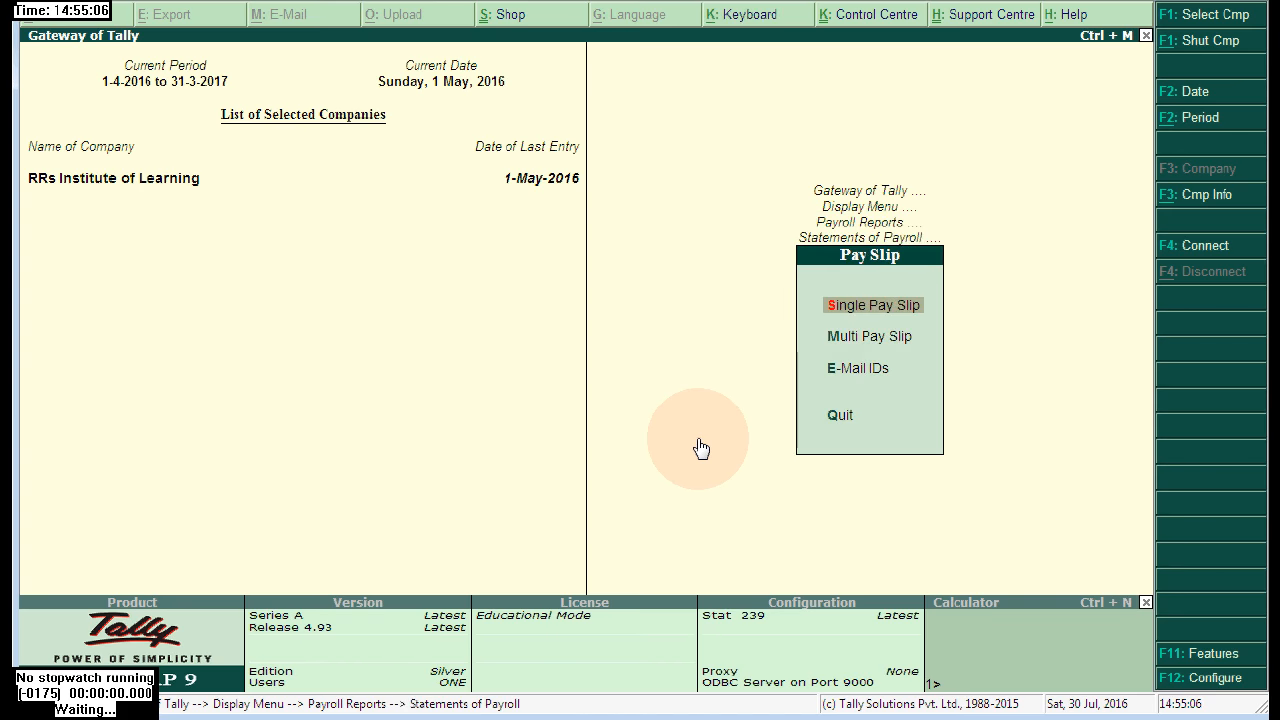
{"action": "key", "text": "Return"}
{"action": "key", "text": "Return"}
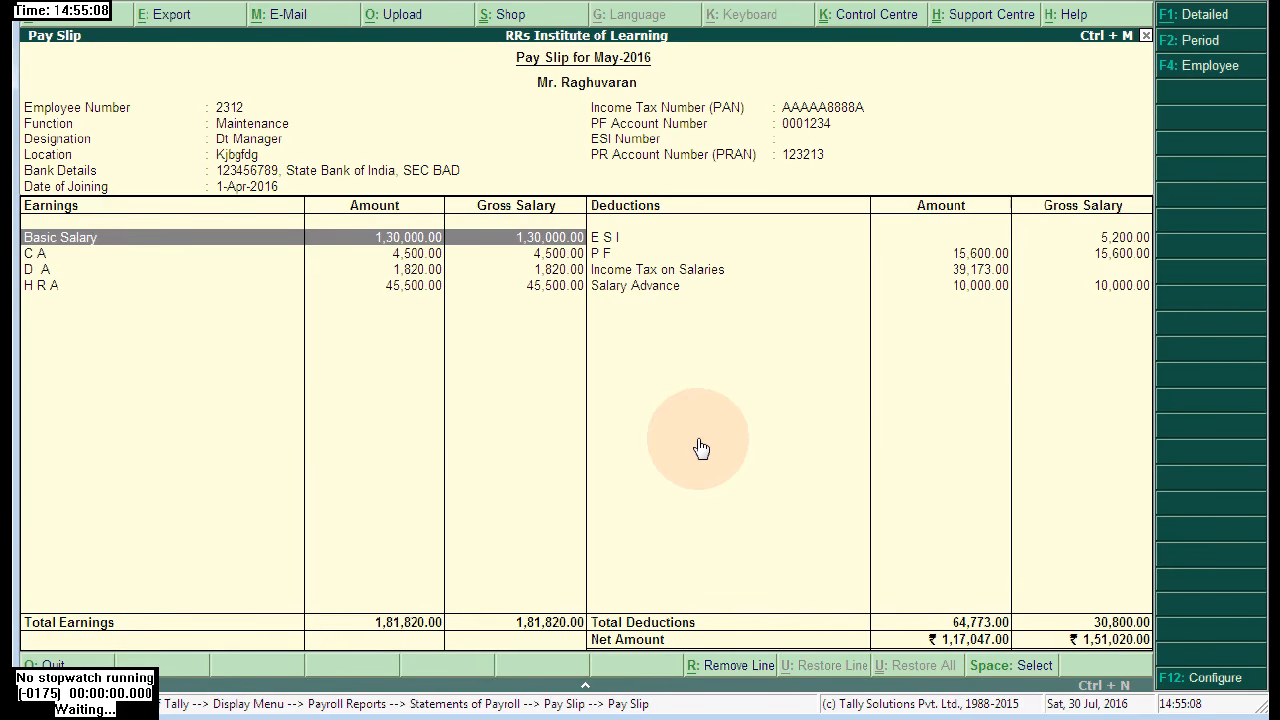
{"action": "key", "text": "alt+p"}
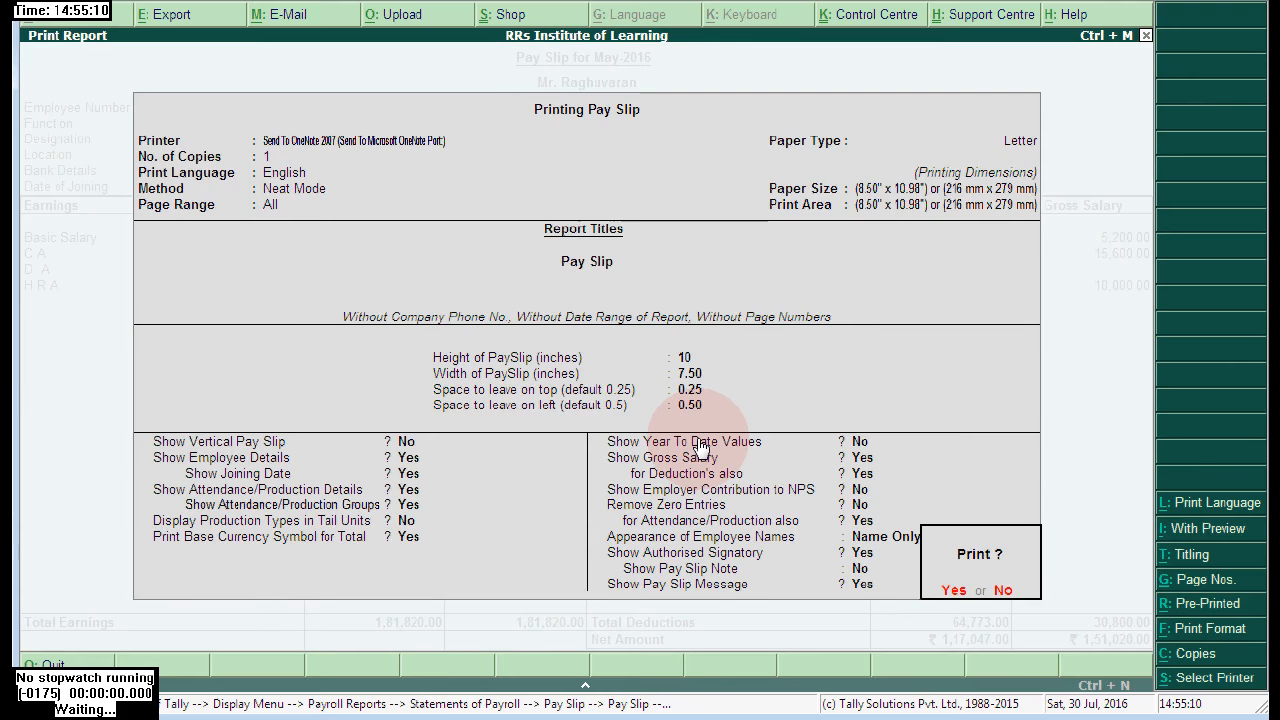
{"action": "key", "text": "n"}
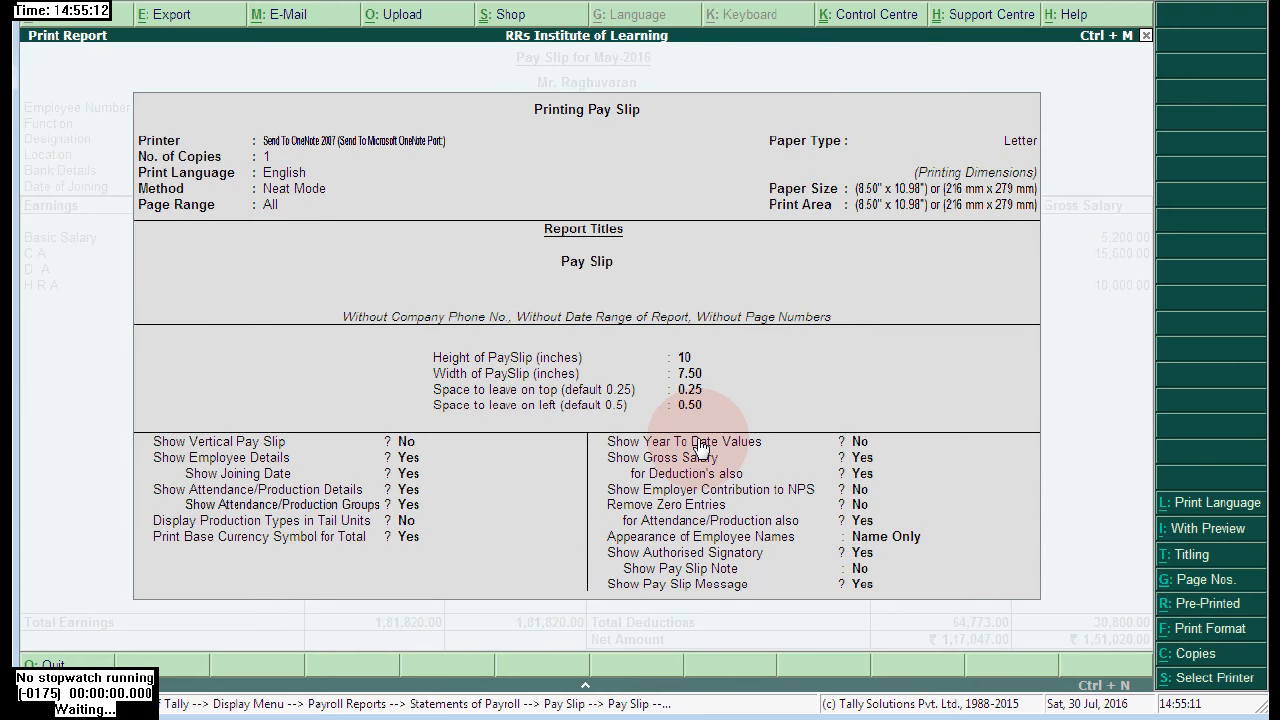